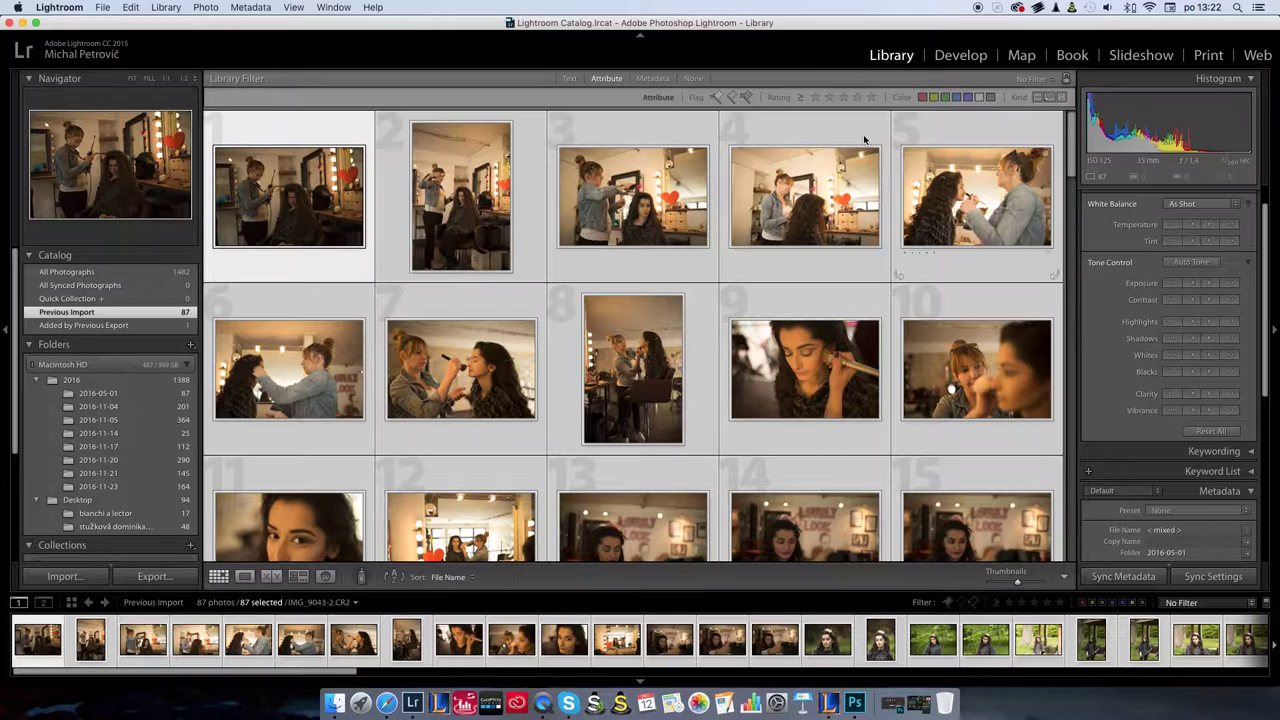
# Step: Scroll the grid and make the grass portrait, then outdoor photo 18, the active photo
pyautogui.moveTo(1070, 145)
pyautogui.mouseDown()
pyautogui.moveTo(1071, 471)
pyautogui.moveTo(1080, 145)
pyautogui.moveTo(1071, 157)
pyautogui.moveTo(570, 90)
pyautogui.mouseUp()
pyautogui.moveTo(1066, 124); pyautogui.dragTo(1068, 137)
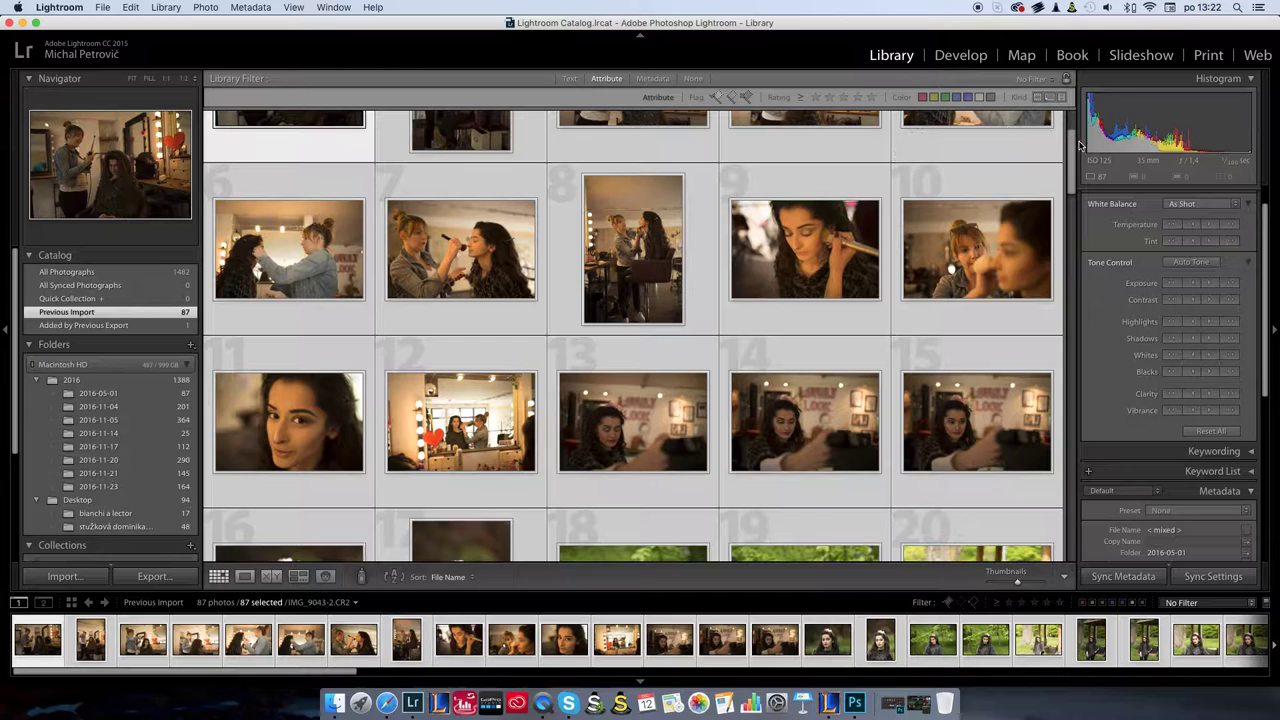
pyautogui.moveTo(1071, 121)
pyautogui.mouseDown()
pyautogui.moveTo(1070, 235)
pyautogui.moveTo(1073, 210)
pyautogui.moveTo(1027, 225)
pyautogui.moveTo(1070, 255)
pyautogui.mouseUp()
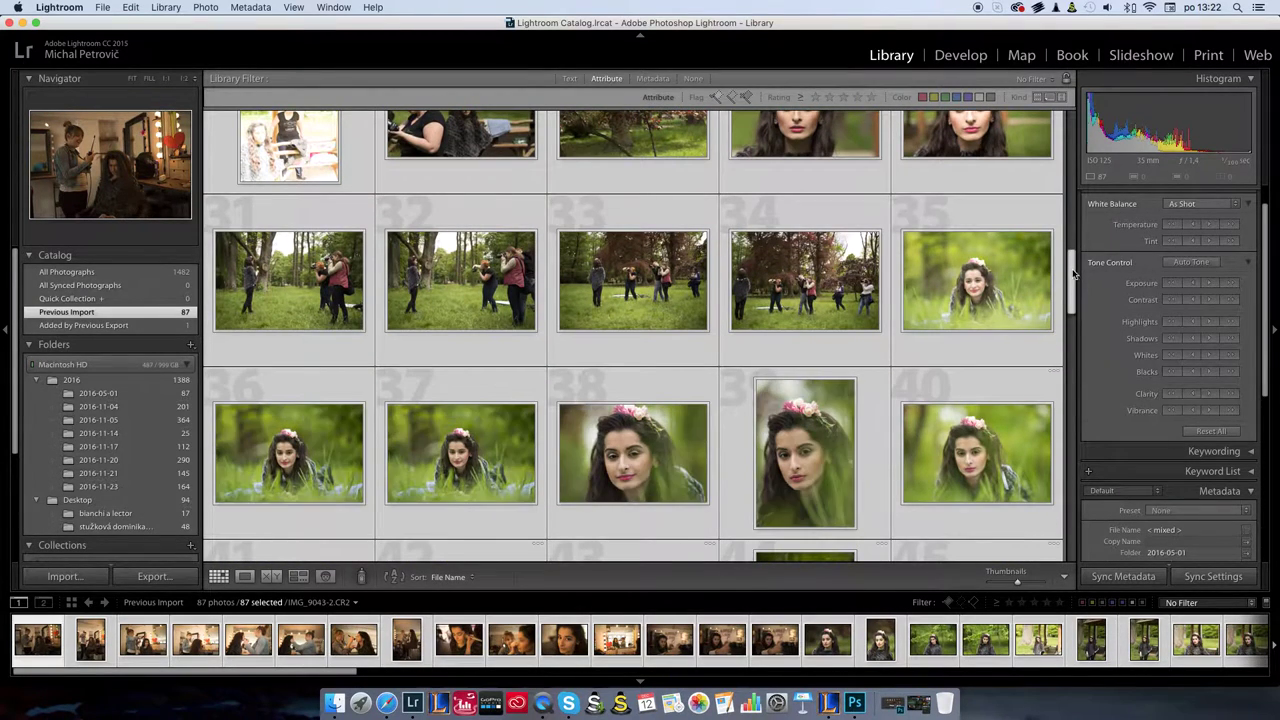
pyautogui.scroll(-5, 1071, 285)
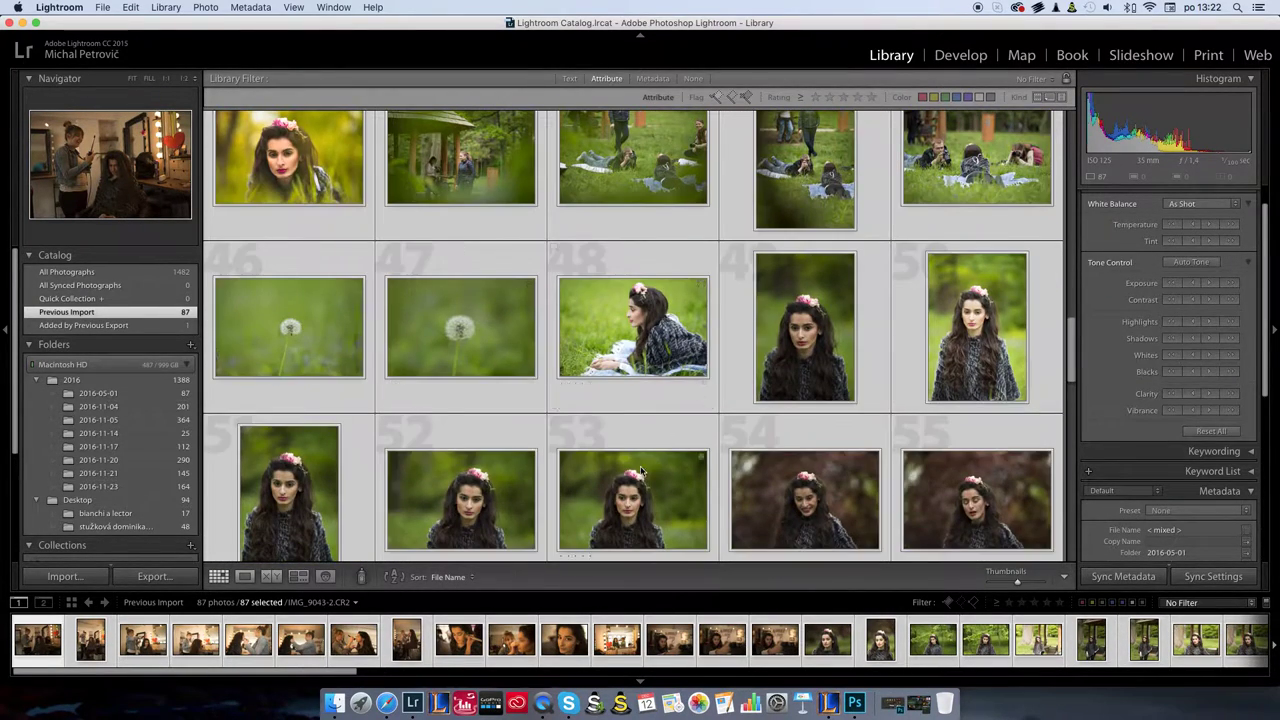
pyautogui.click(637, 485)
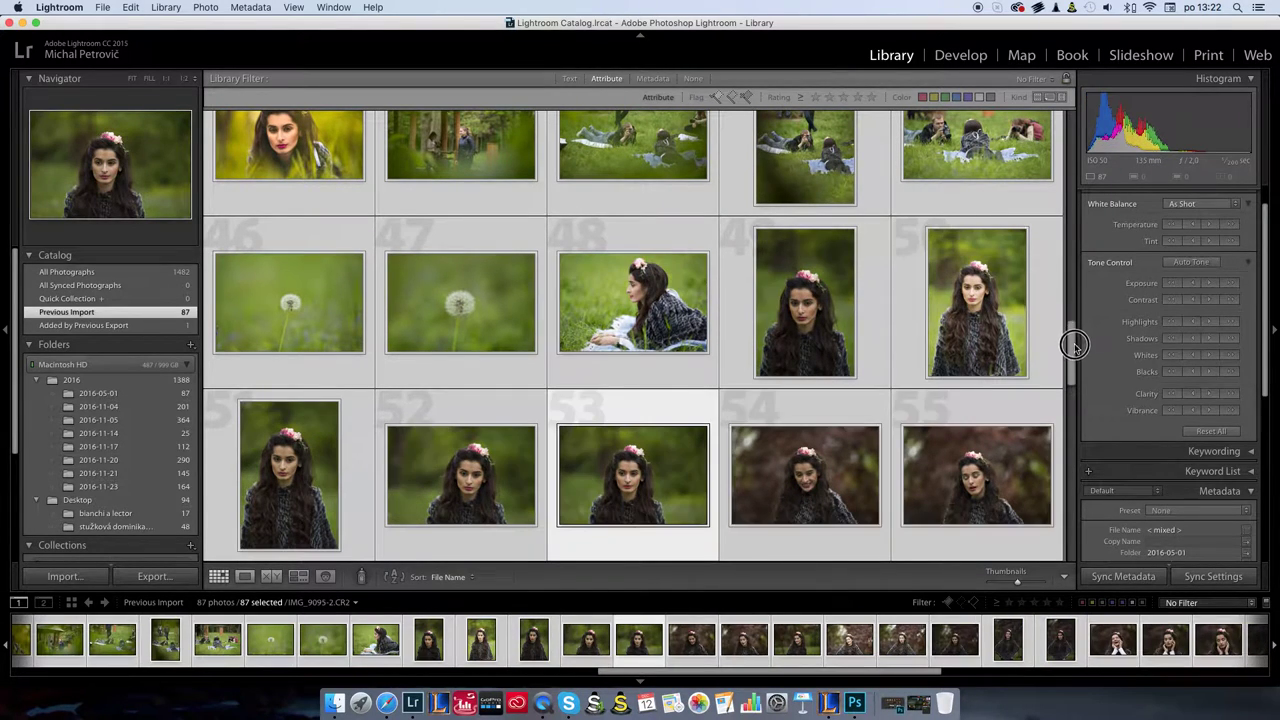
pyautogui.moveTo(1069, 340); pyautogui.dragTo(1075, 375)
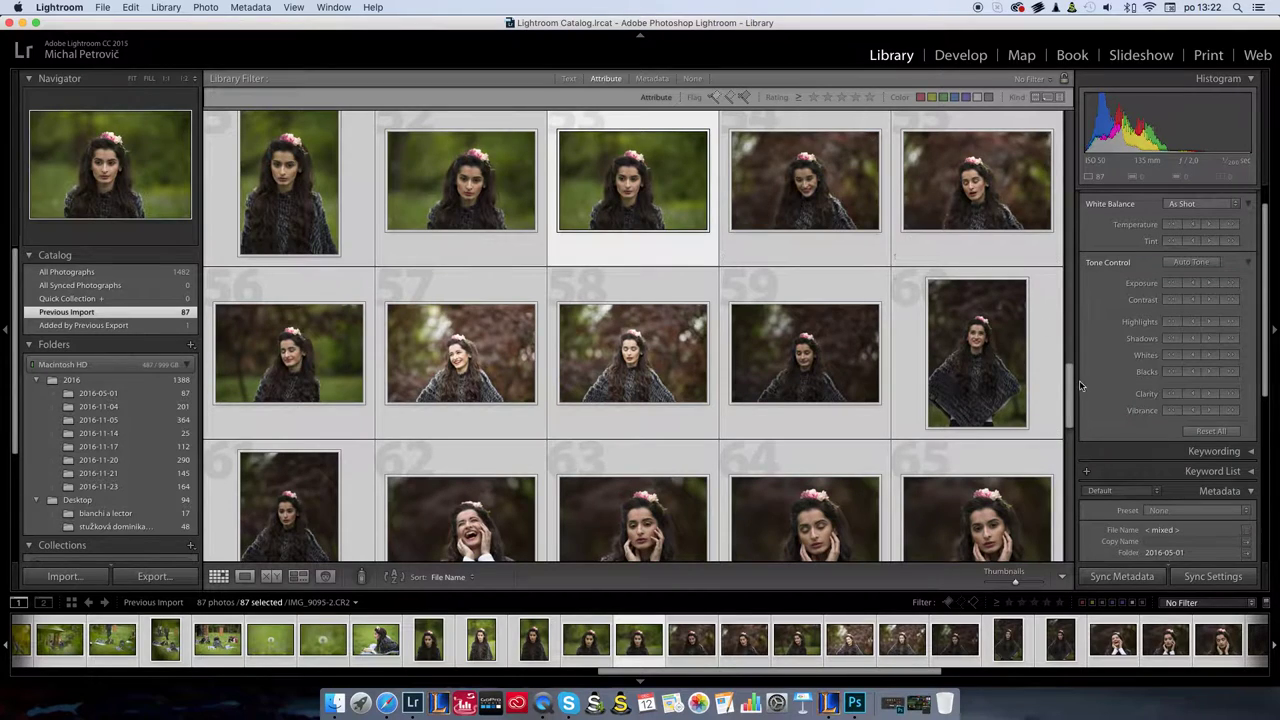
pyautogui.moveTo(1075, 375); pyautogui.dragTo(1078, 430)
pyautogui.scroll(-3, 1078, 430)
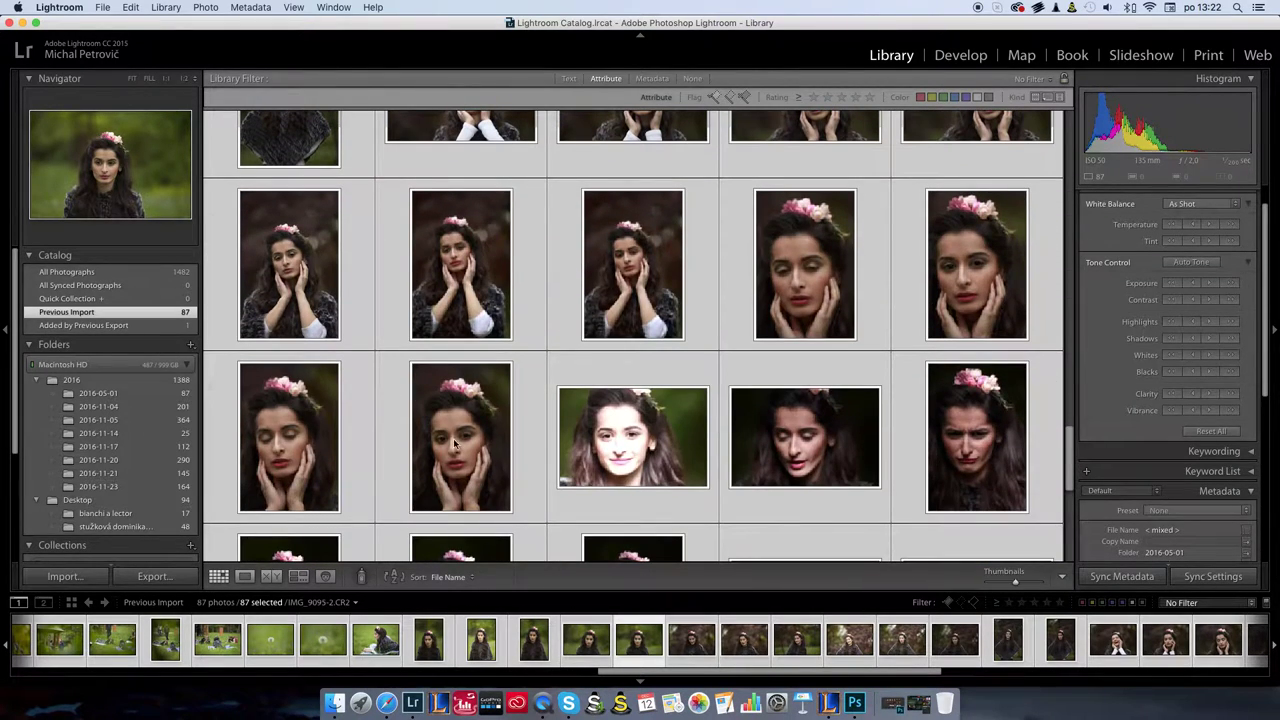
pyautogui.moveTo(1066, 471); pyautogui.dragTo(1049, 157)
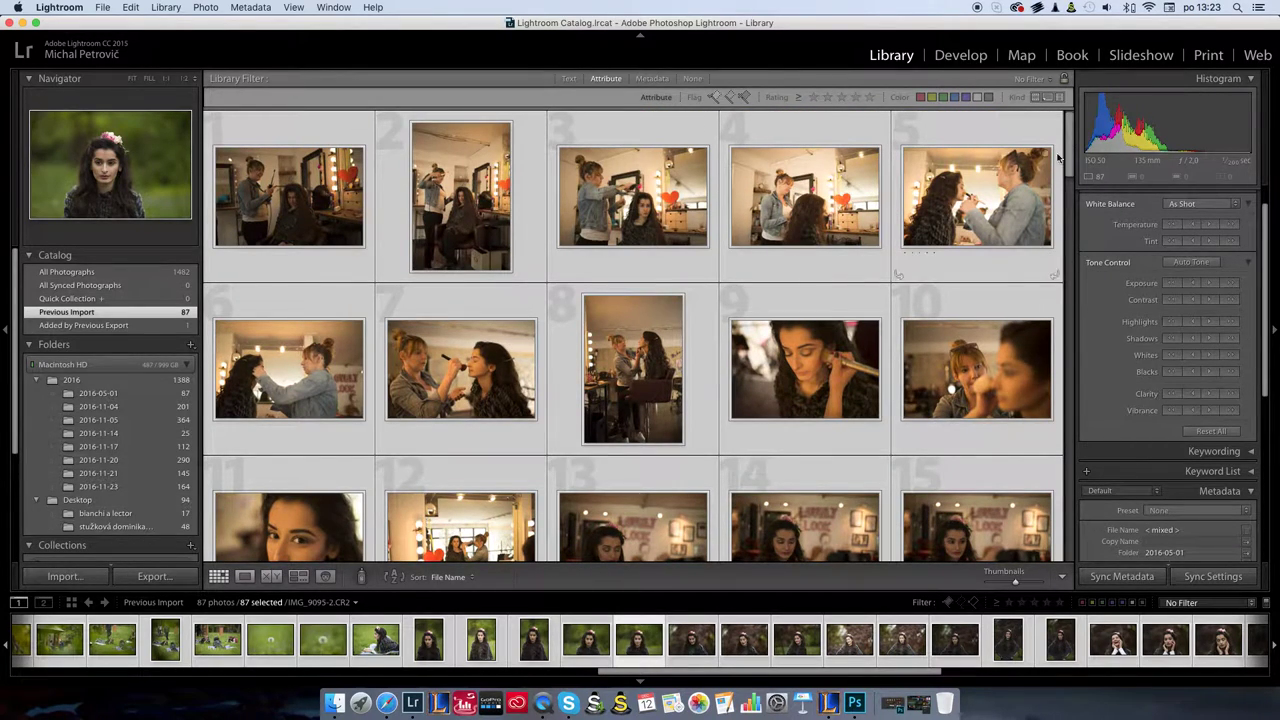
pyautogui.scroll(-5, 926, 297)
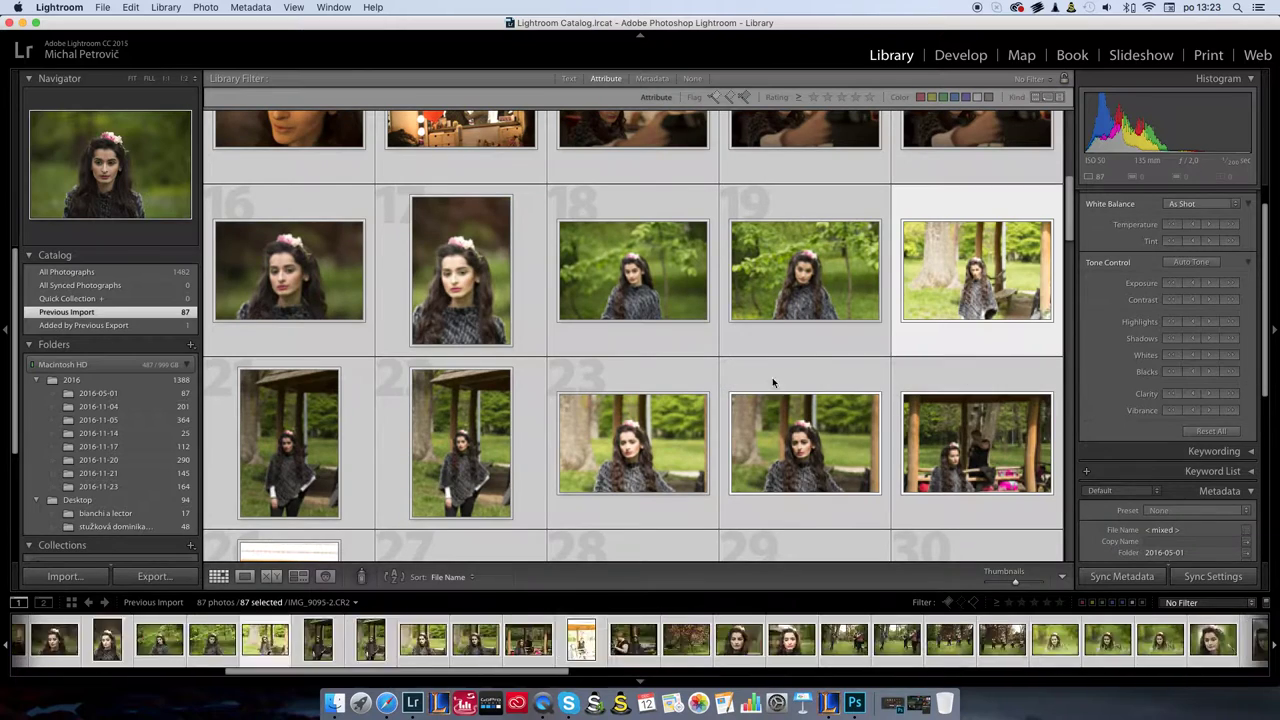
pyautogui.click(633, 270)
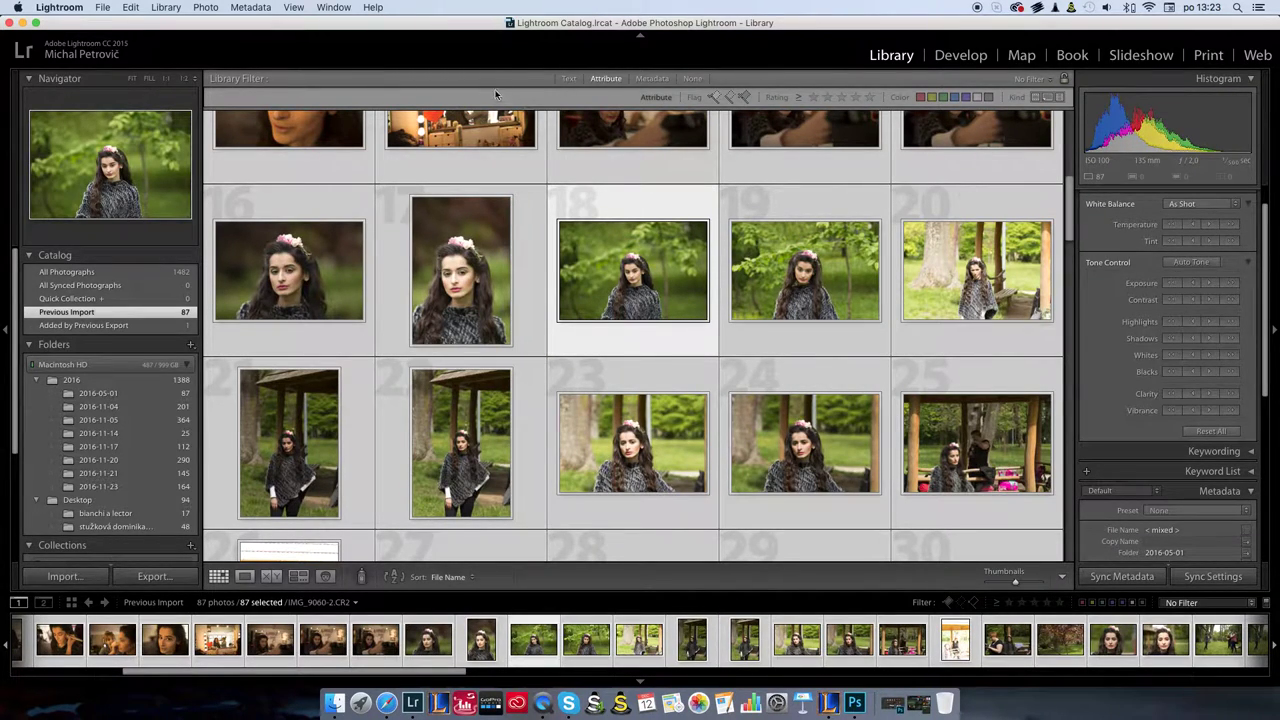
pyautogui.moveTo(1068, 225); pyautogui.dragTo(1066, 130)
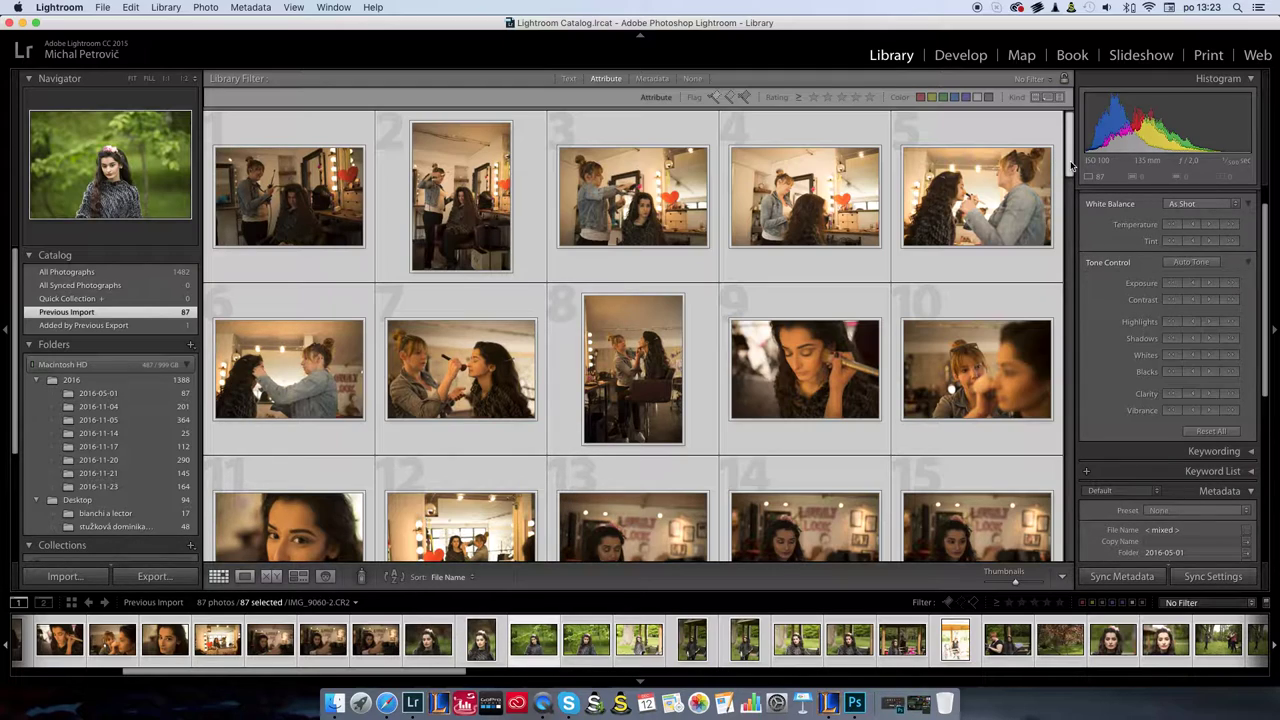
# Step: Open photo 1 in Loupe view and preview the makeup photo and flower-crown portrait
pyautogui.doubleClick(250, 180)
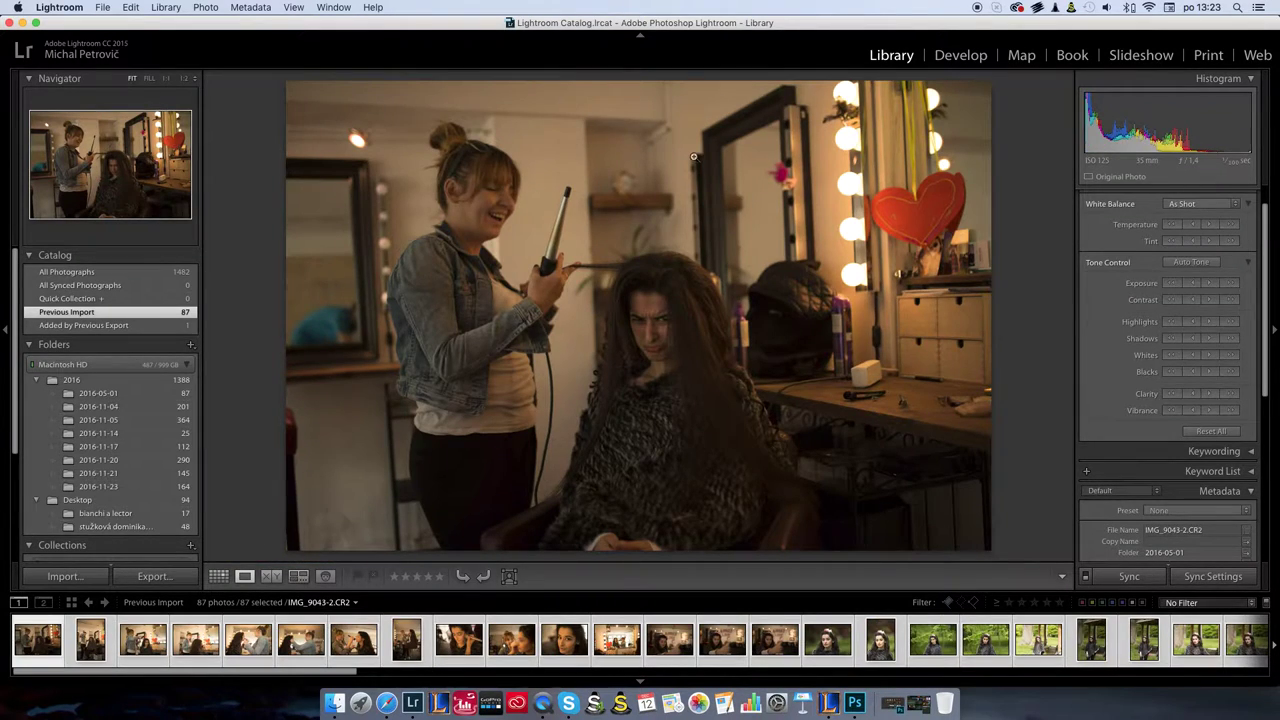
pyautogui.click(511, 640)
pyautogui.moveTo(318, 670); pyautogui.dragTo(1127, 660)
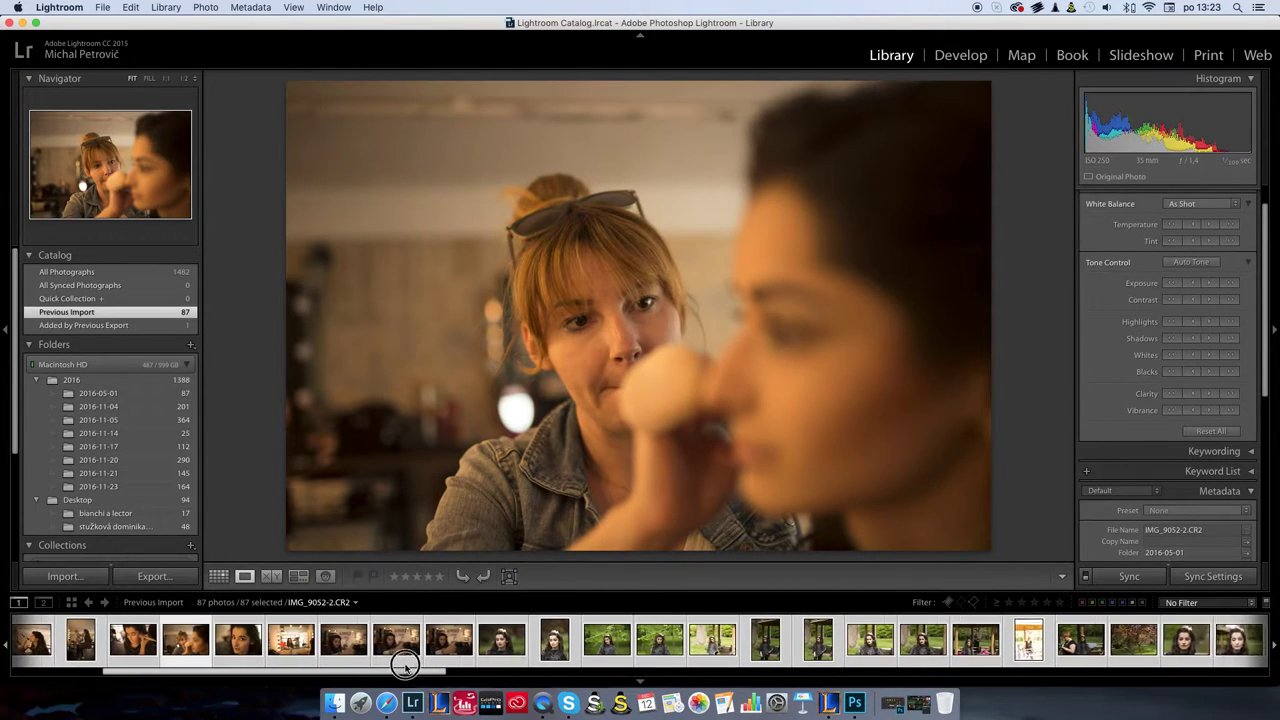
pyautogui.moveTo(1127, 660); pyautogui.dragTo(1248, 645)
pyautogui.click(1248, 645)
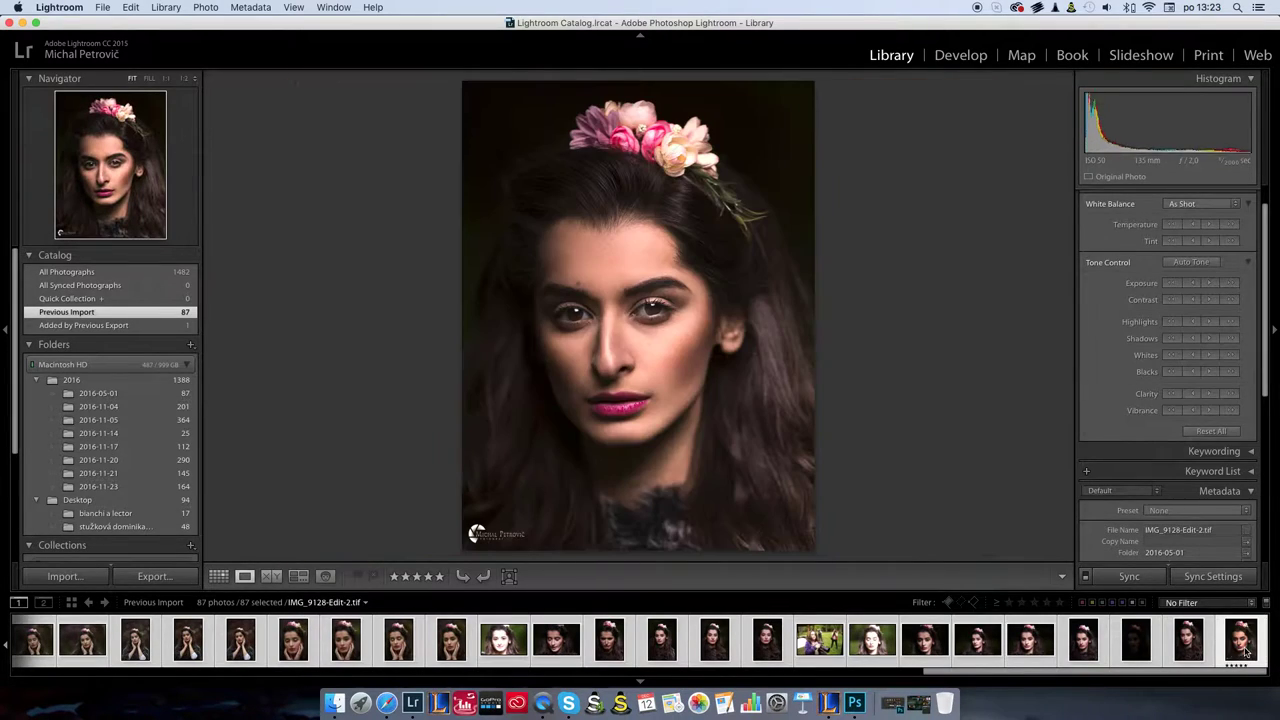
pyautogui.rightClick(1248, 645)
pyautogui.click(1030, 523)
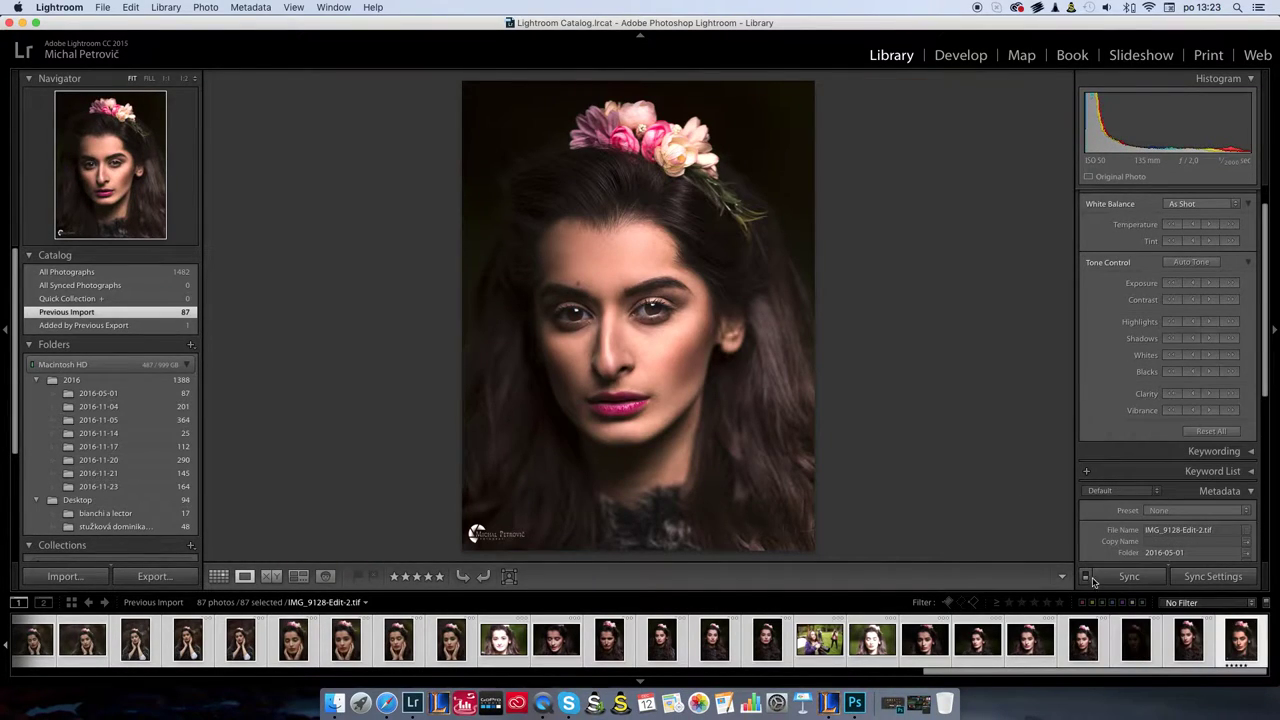
# Step: Preview salon photos IMG_9043 and IMG_9044 large, leaving the photo source list unchanged
pyautogui.moveTo(1157, 670); pyautogui.dragTo(197, 667)
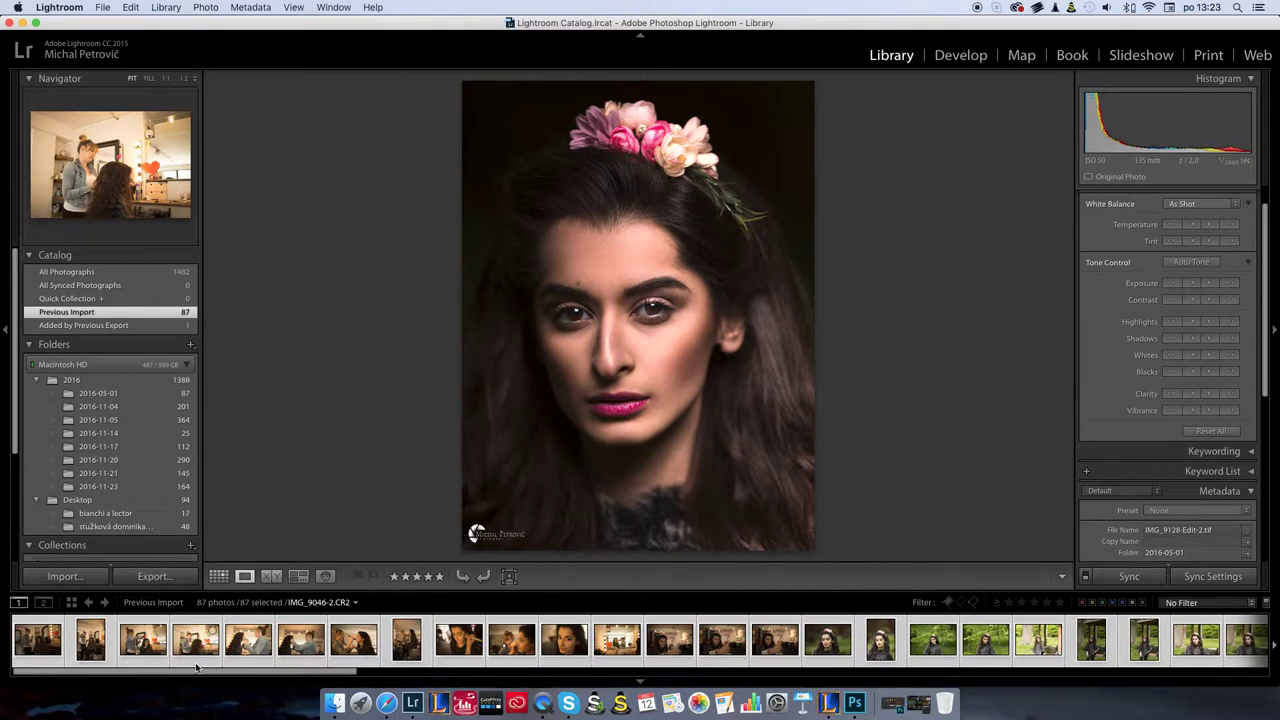
pyautogui.click(37, 640)
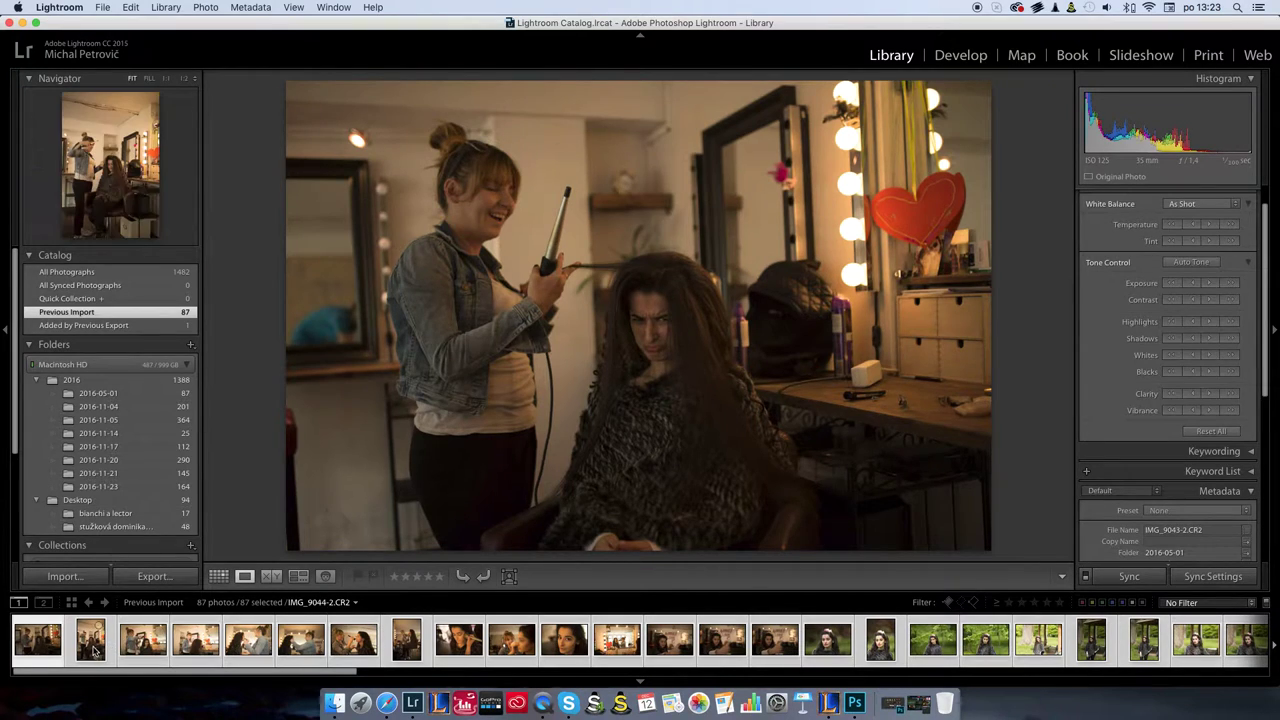
pyautogui.click(94, 648)
pyautogui.click(450, 612)
pyautogui.click(593, 601)
pyautogui.click(659, 604)
pyautogui.click(802, 538)
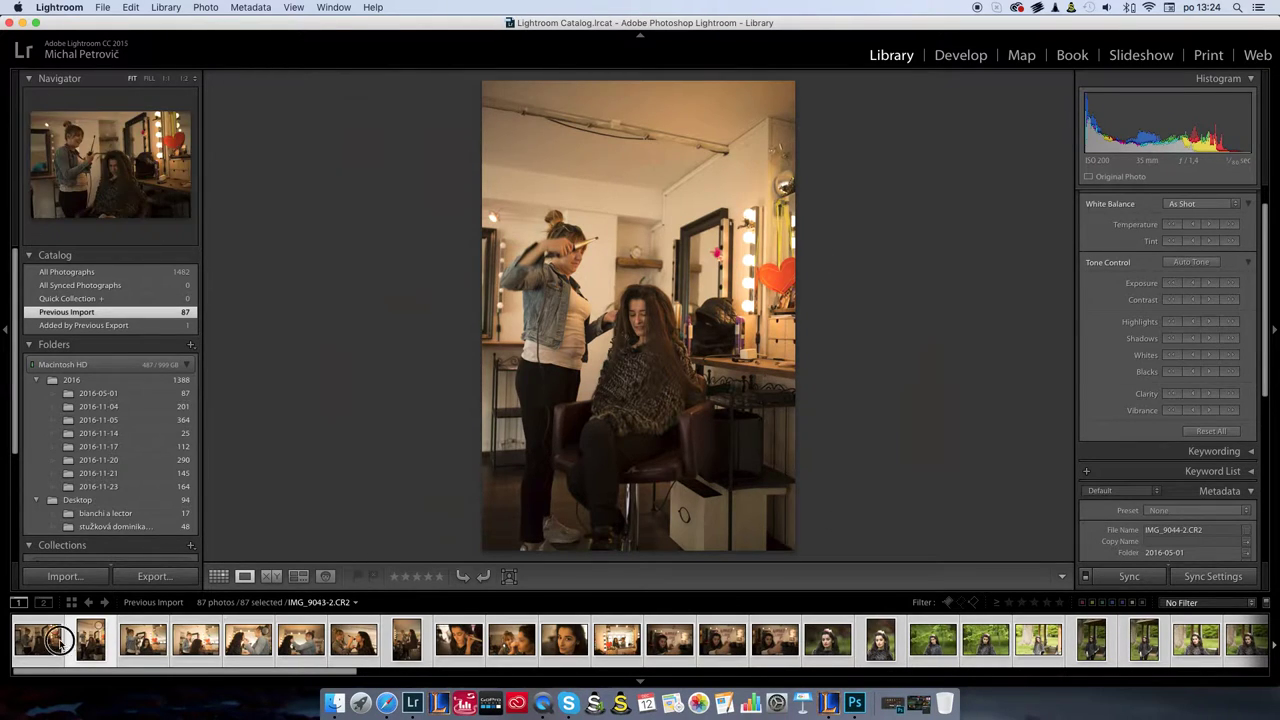
# Step: Switch to Grid, show folder 2016-05-01 after glancing at 2016-11-04, and open its first photo
pyautogui.press('Left')
pyautogui.click(218, 578)
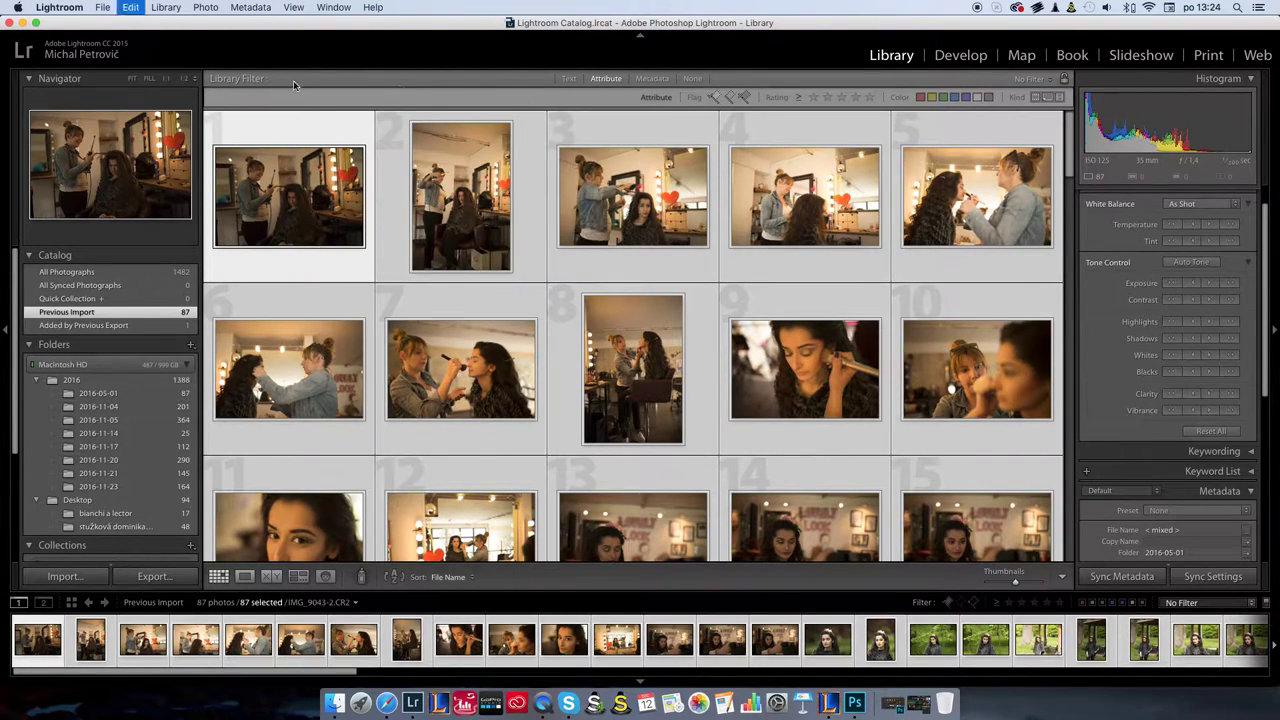
pyautogui.click(110, 394)
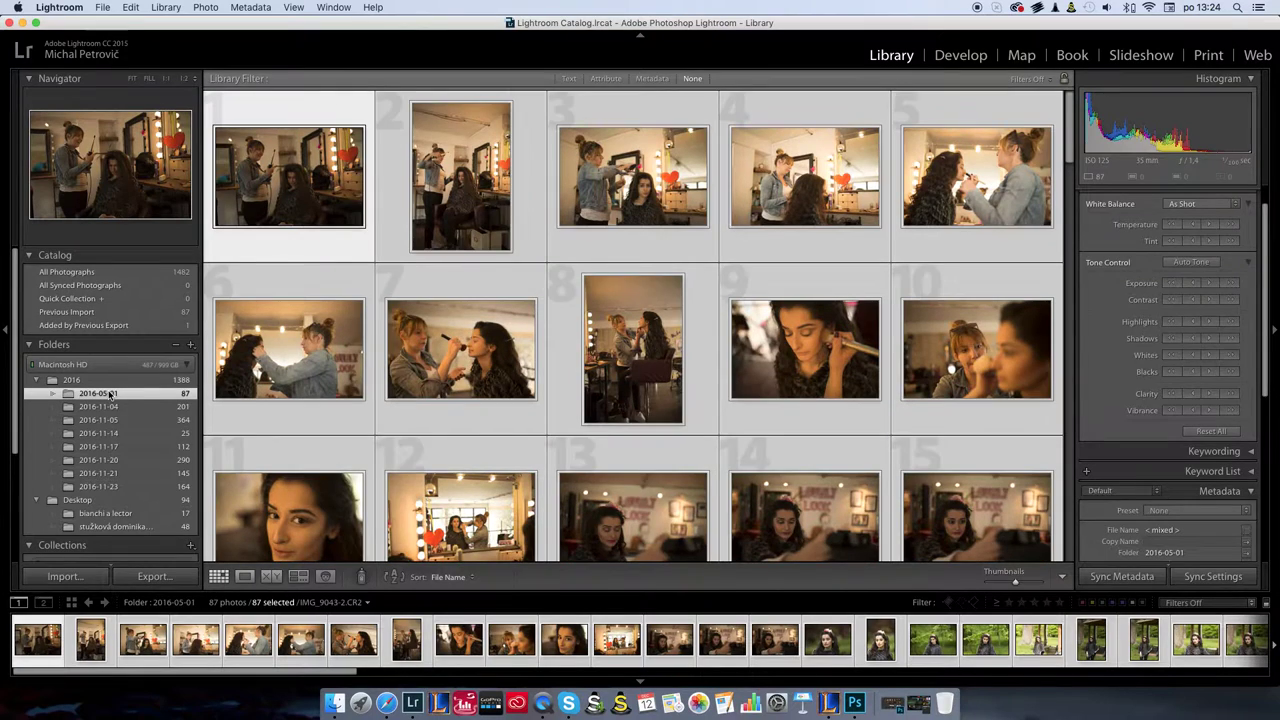
pyautogui.click(113, 407)
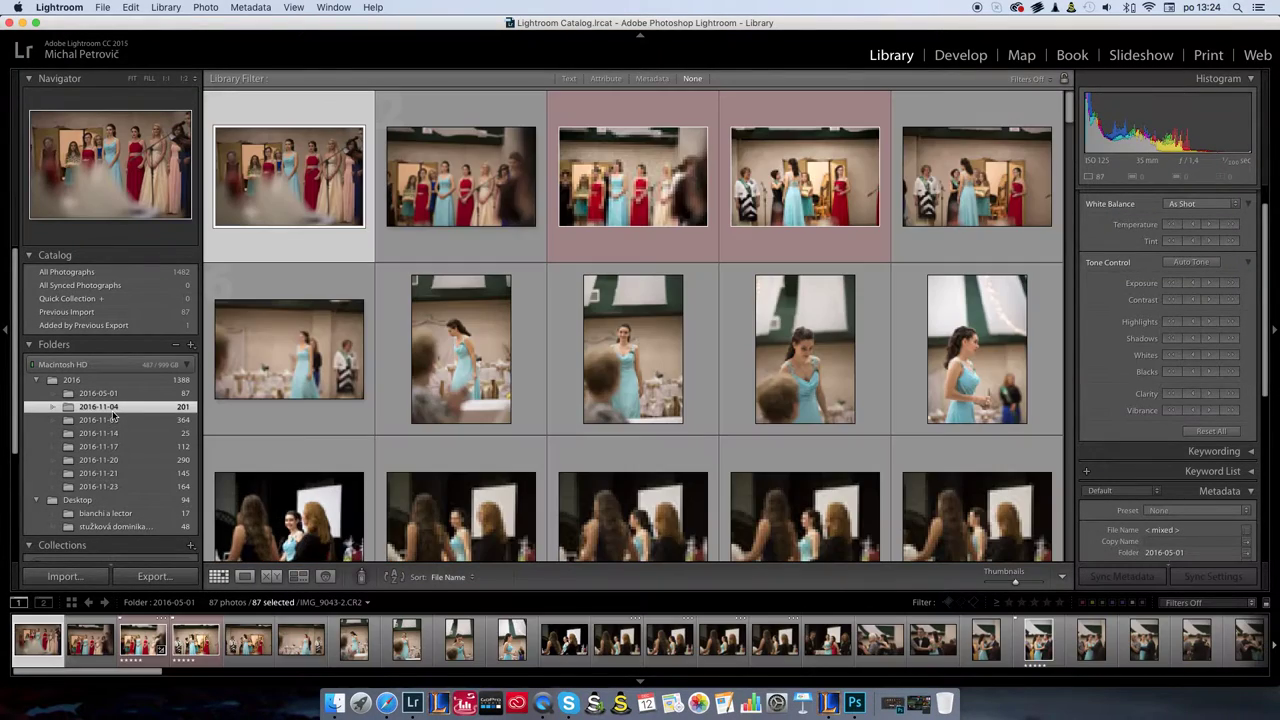
pyautogui.click(116, 394)
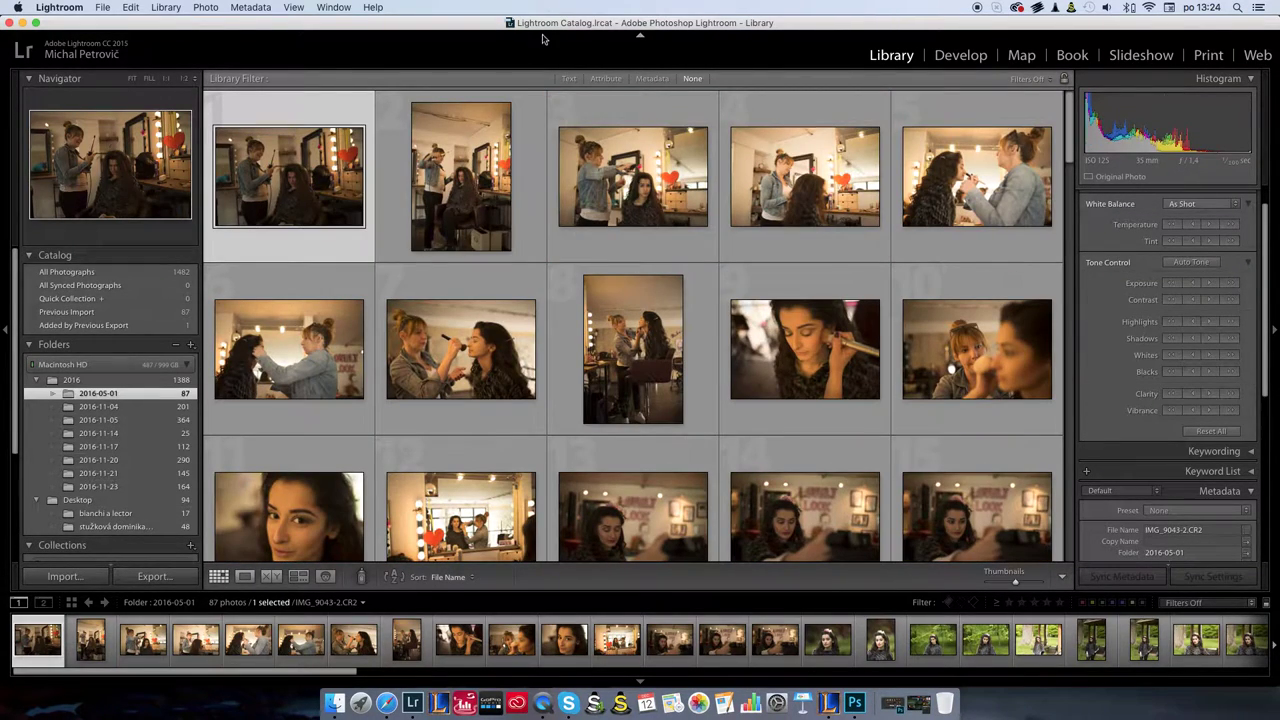
pyautogui.moveTo(289, 176)
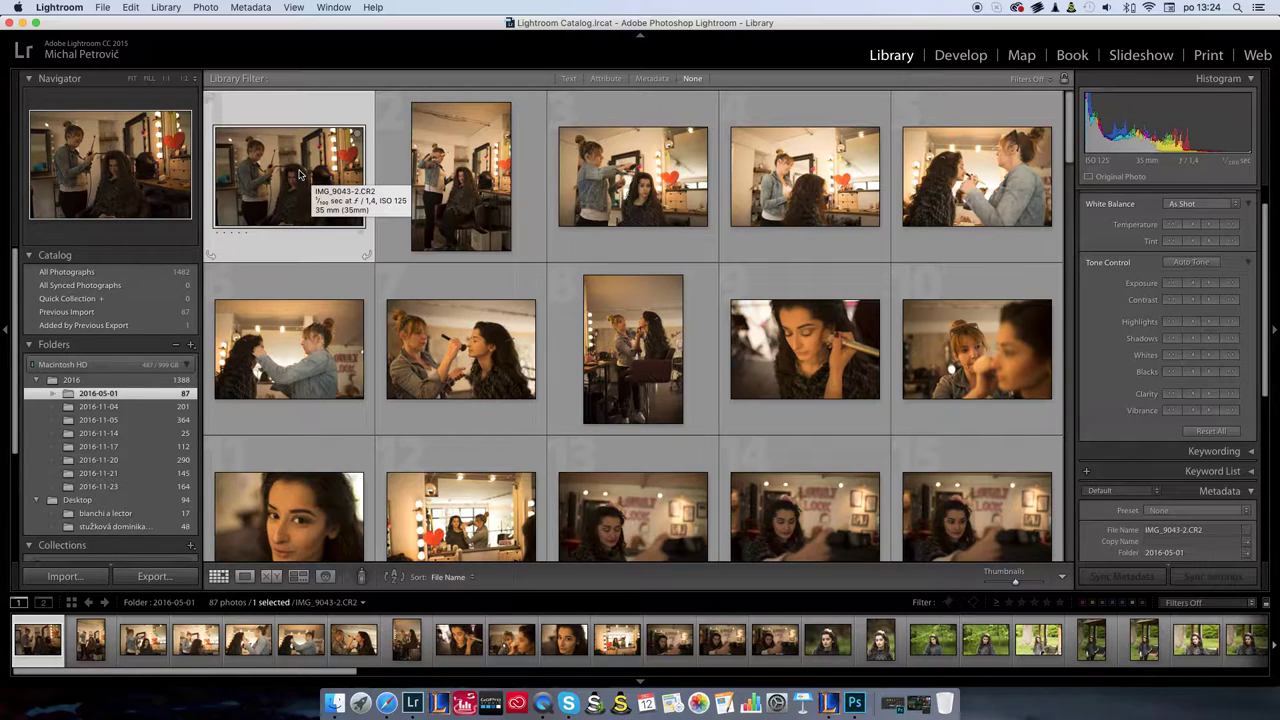
pyautogui.doubleClick(300, 174)
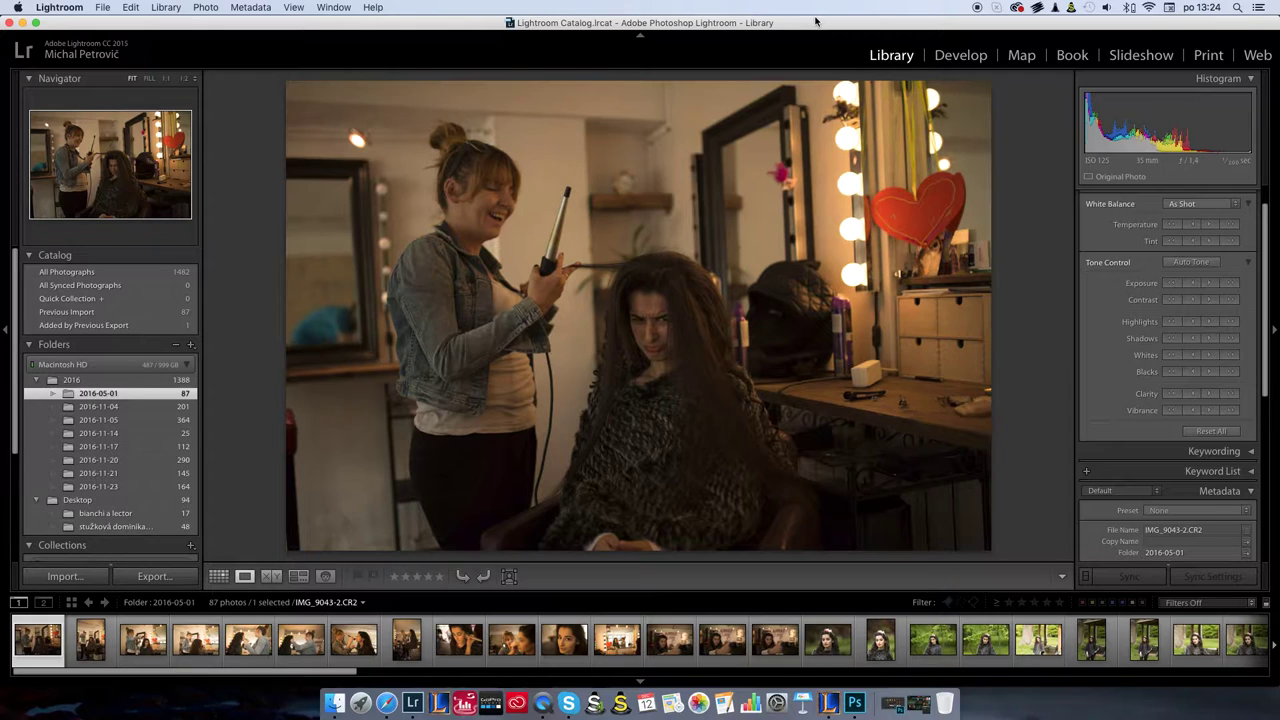
# Step: Flag salon photo IMG_9043-2 as a pick after zooming in to check the woman's face
pyautogui.press('p')
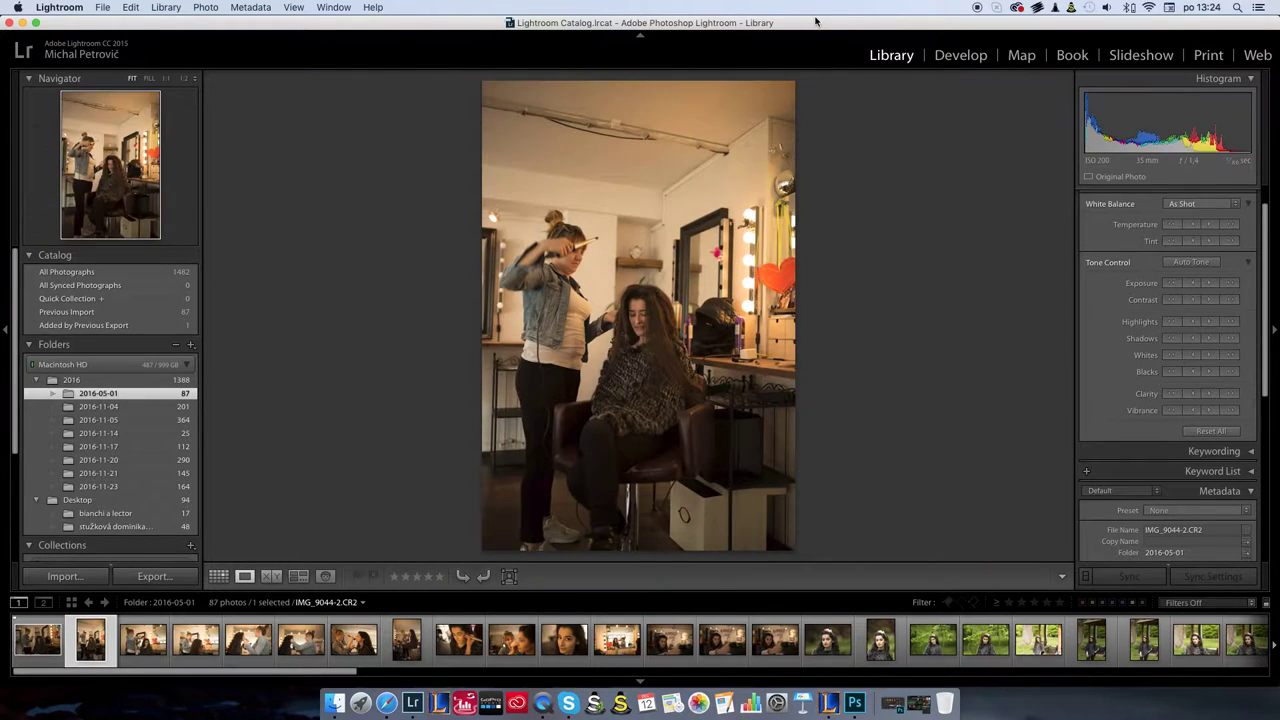
pyautogui.click(612, 335)
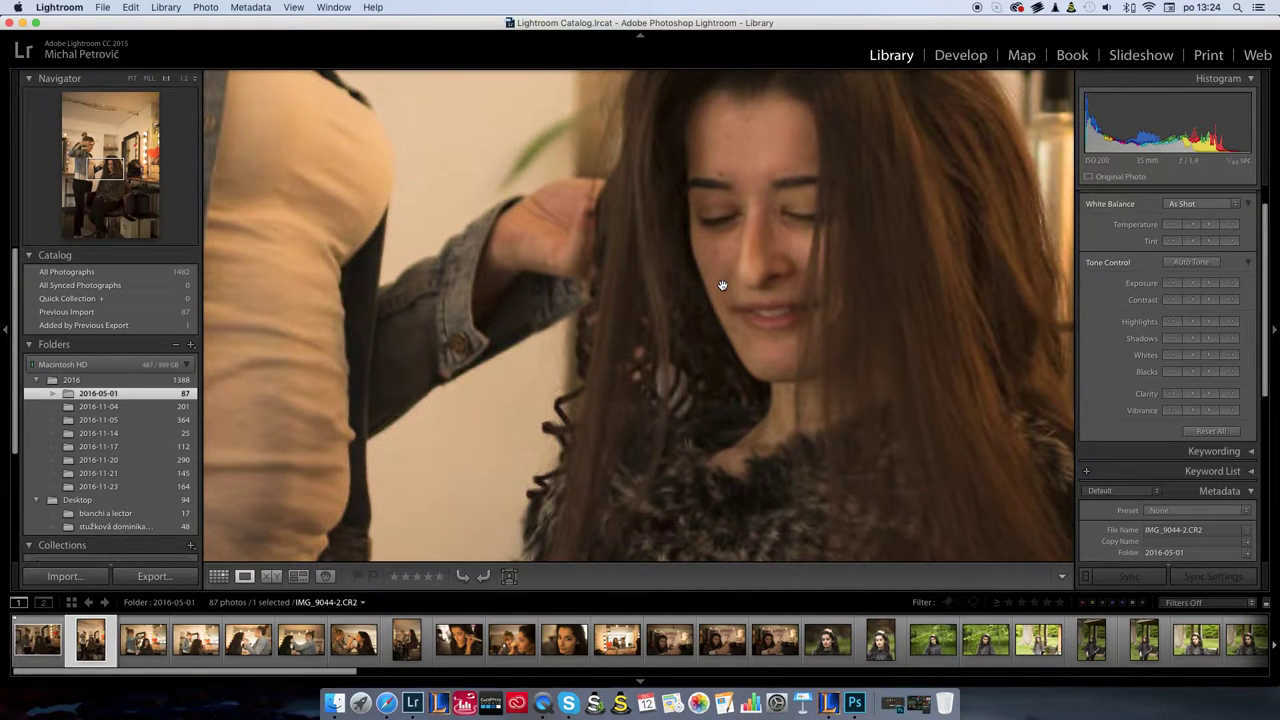
pyautogui.click(783, 270)
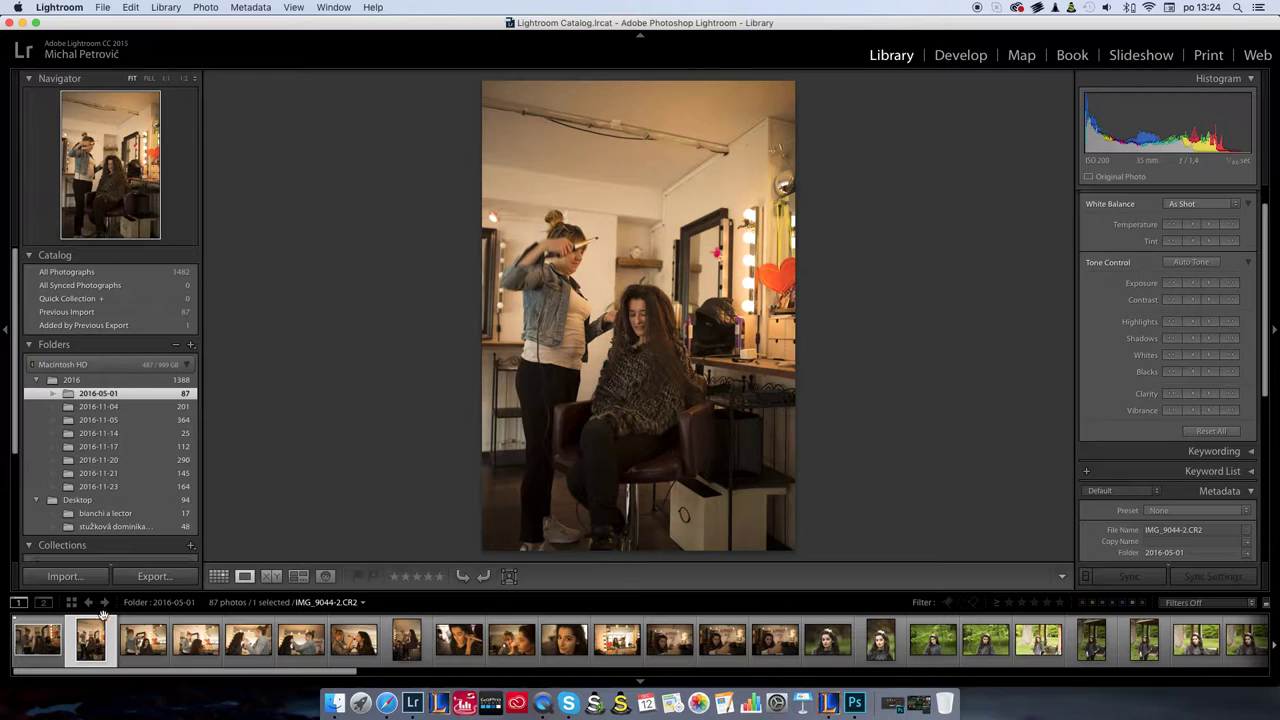
pyautogui.click(37, 640)
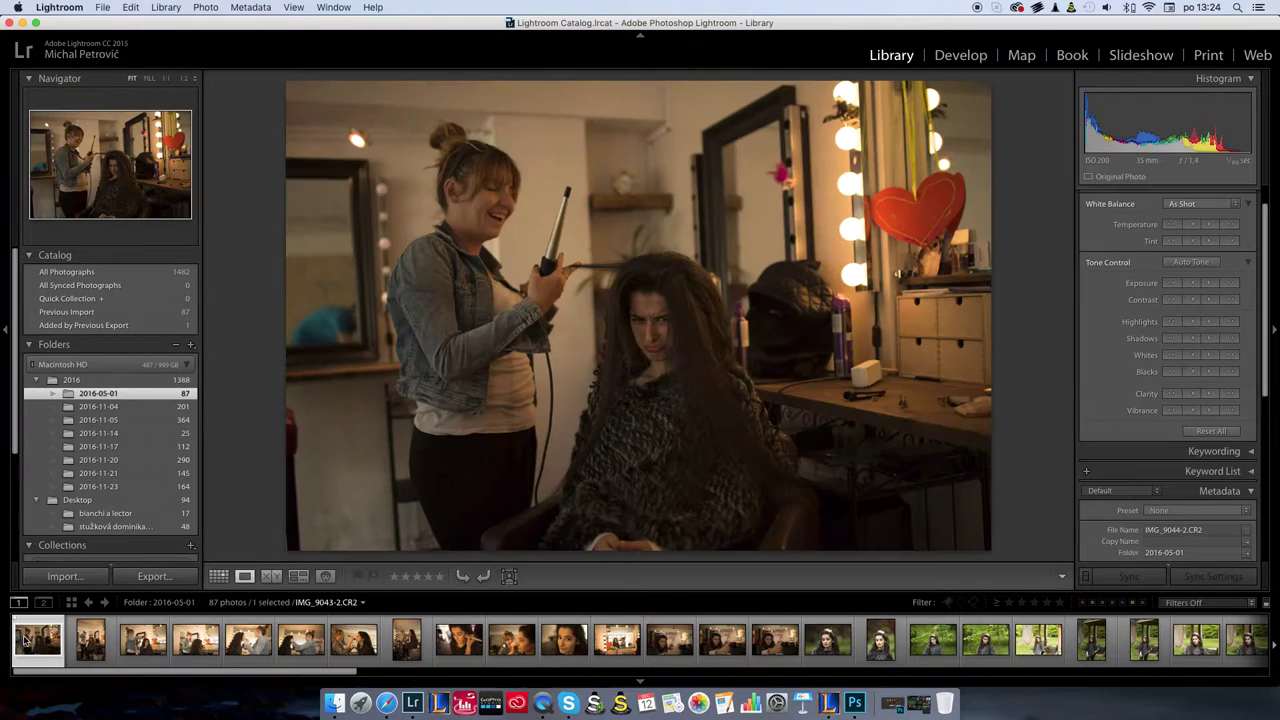
pyautogui.click(357, 578)
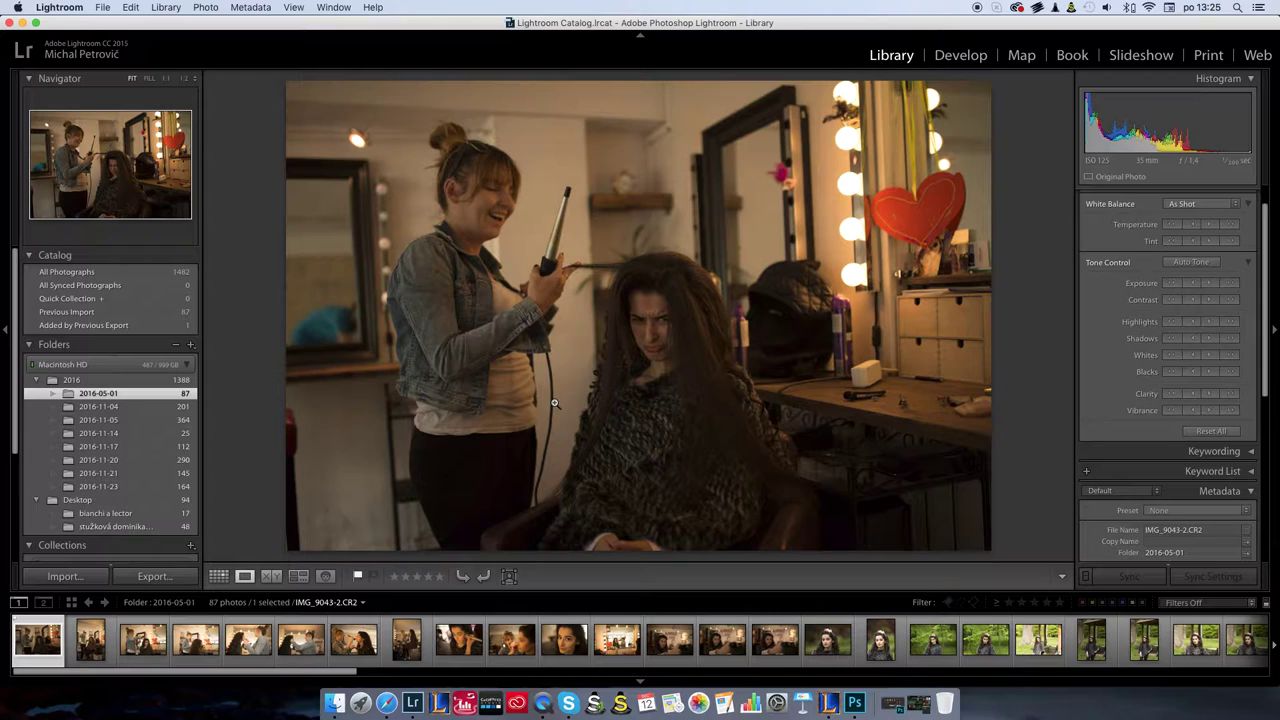
# Step: Flag each salon photo from IMG_9044 through IMG_9049, plus the next portrait, as picks
pyautogui.press('Right')
pyautogui.press('p')
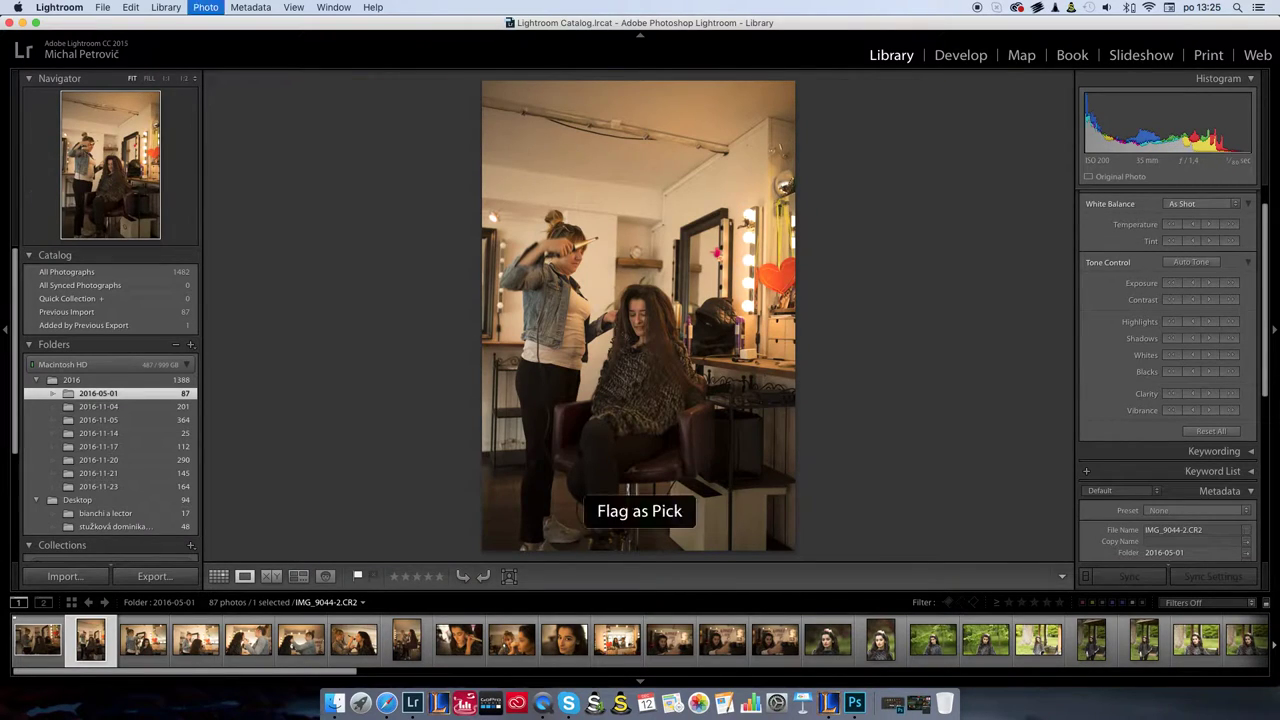
pyautogui.press('Right')
pyautogui.press('p')
pyautogui.press('Right')
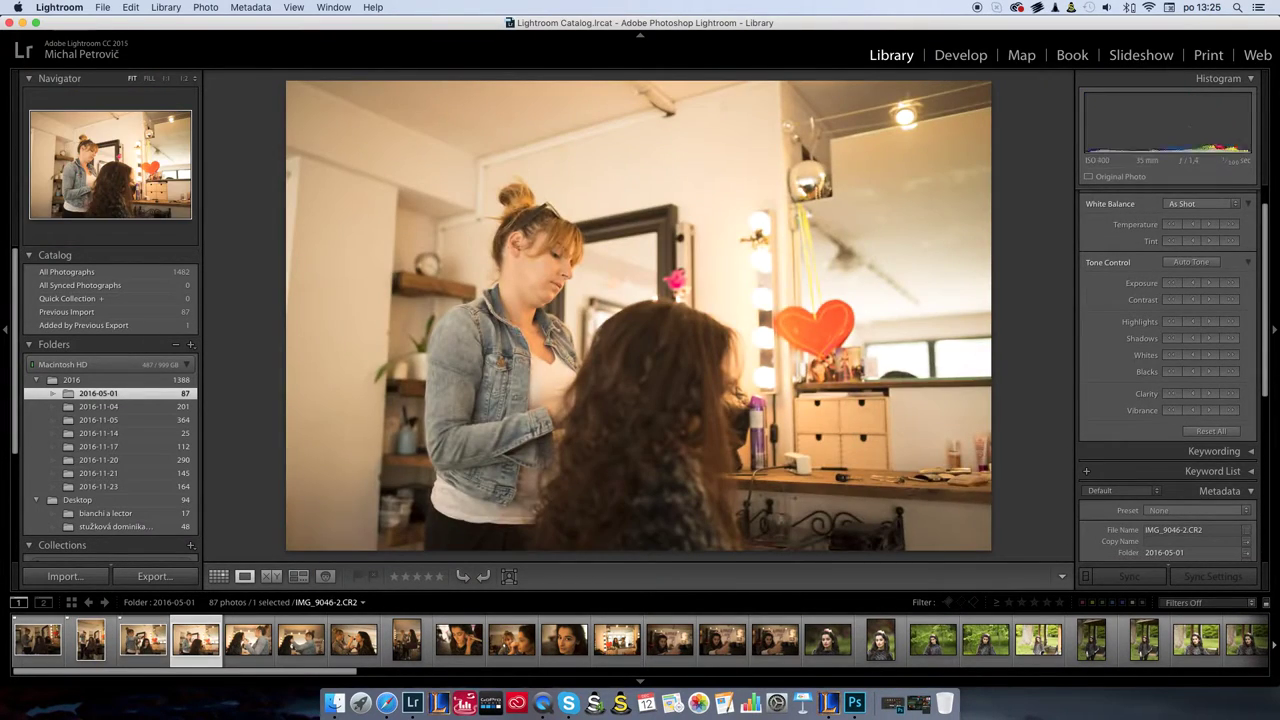
pyautogui.press('p')
pyautogui.press('Right')
pyautogui.press('p')
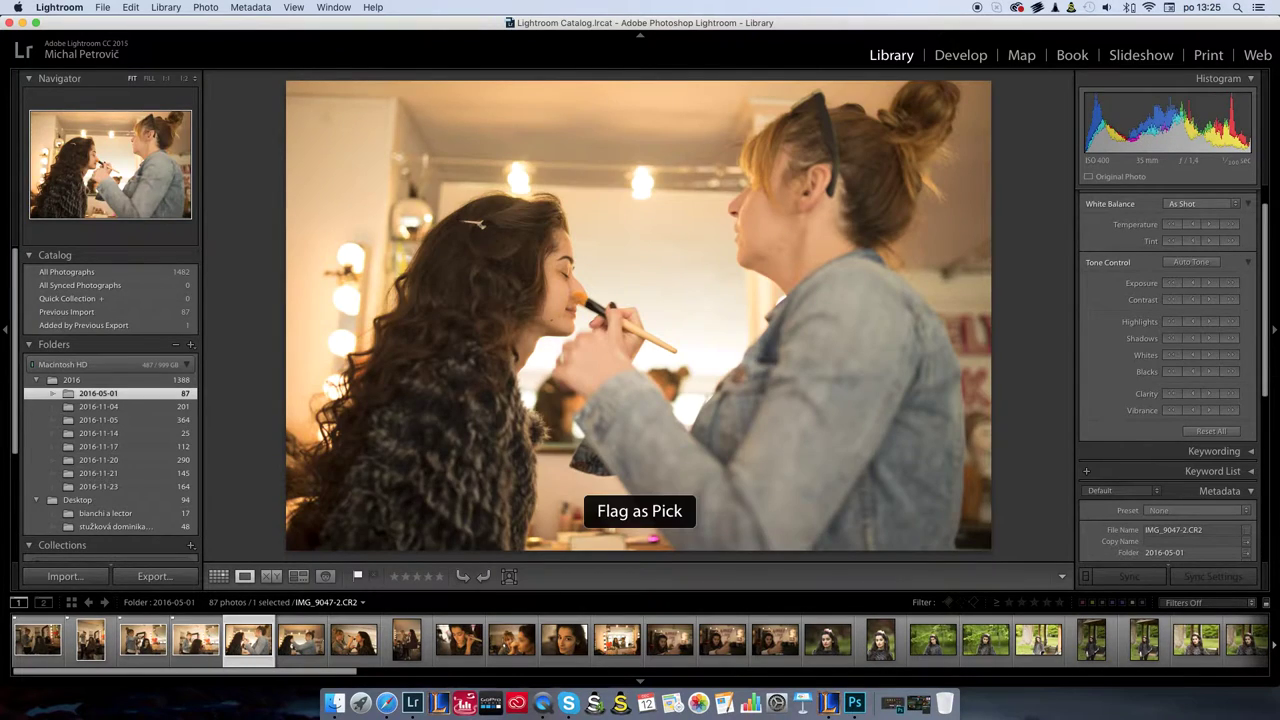
pyautogui.press('Right')
pyautogui.press('p')
pyautogui.press('Right')
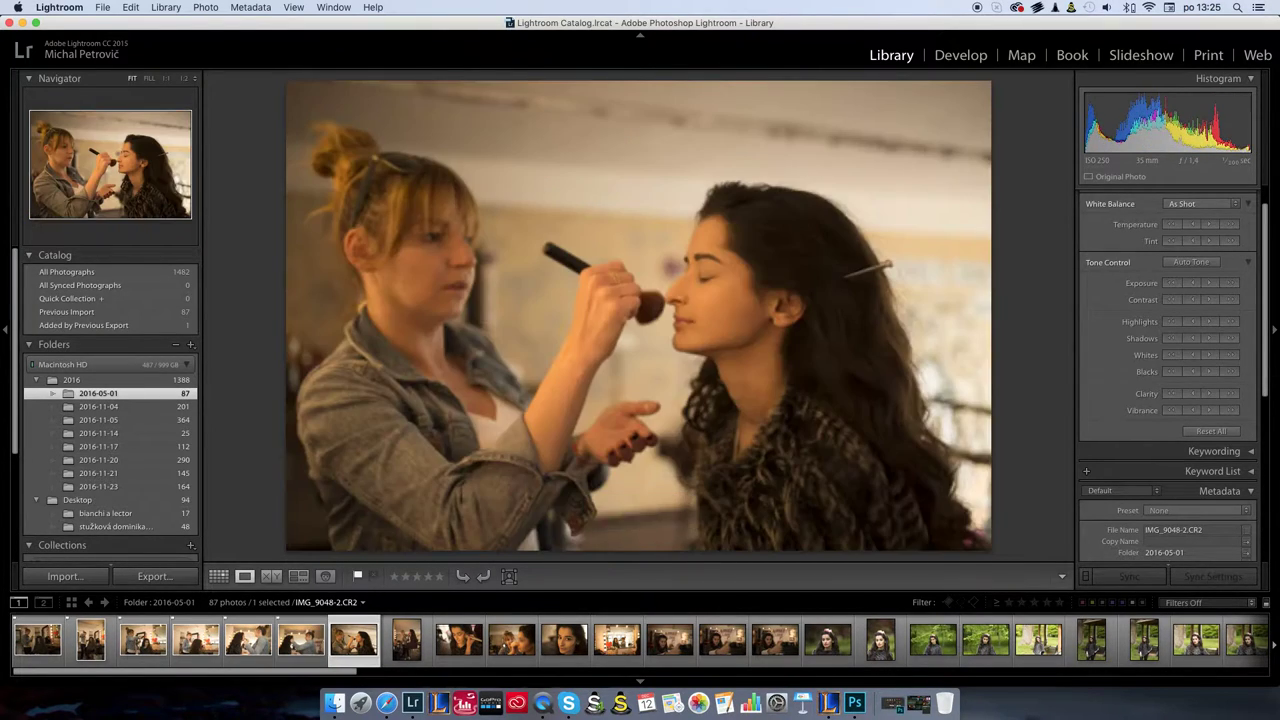
pyautogui.press('p')
pyautogui.press('Right')
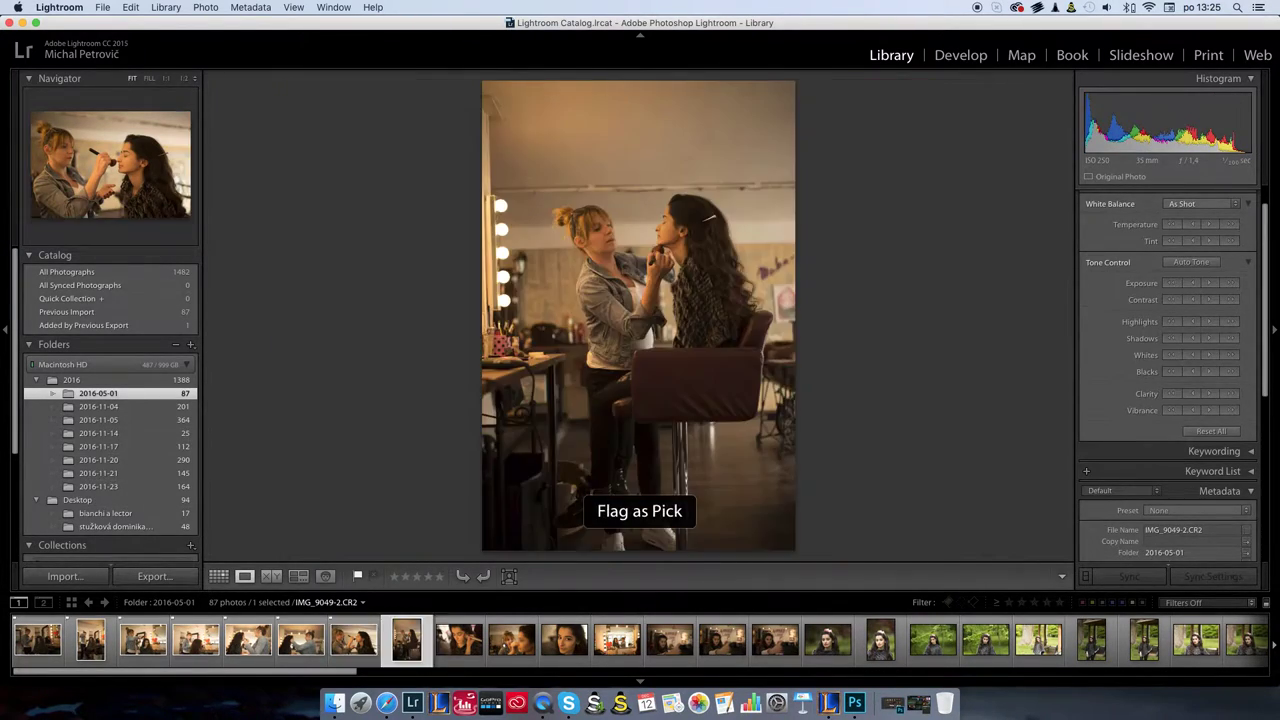
pyautogui.press('p')
pyautogui.press('Right')
# Step: Flag the makeup, close-up, mirror, flower-crown and green outdoor portraits as picks, skipping one shot
pyautogui.press('Right')
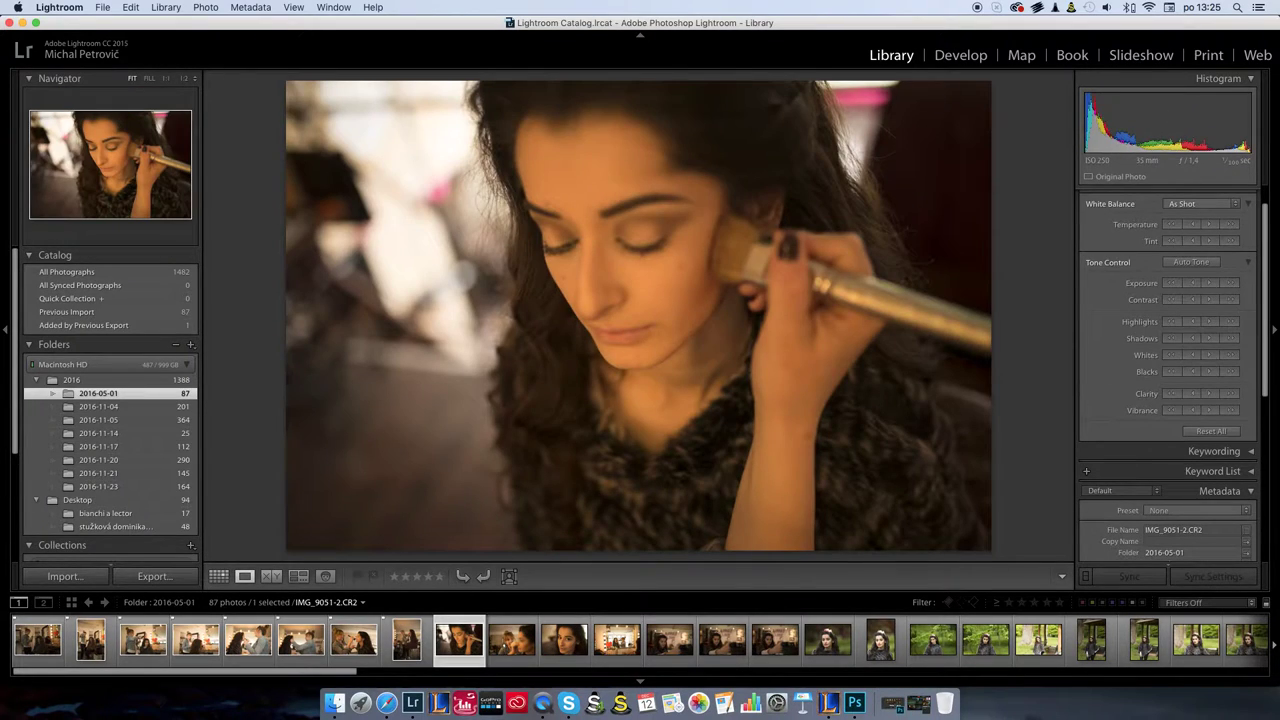
pyautogui.press('Right')
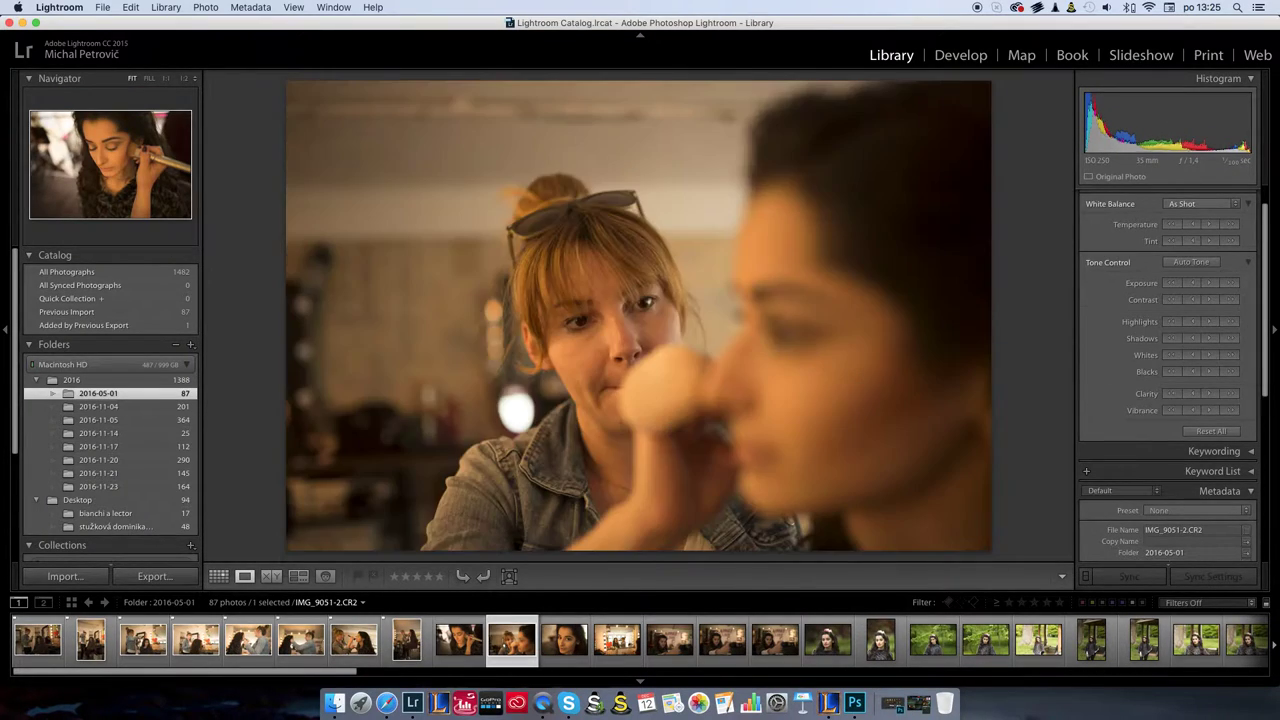
pyautogui.press('p')
pyautogui.press('Right')
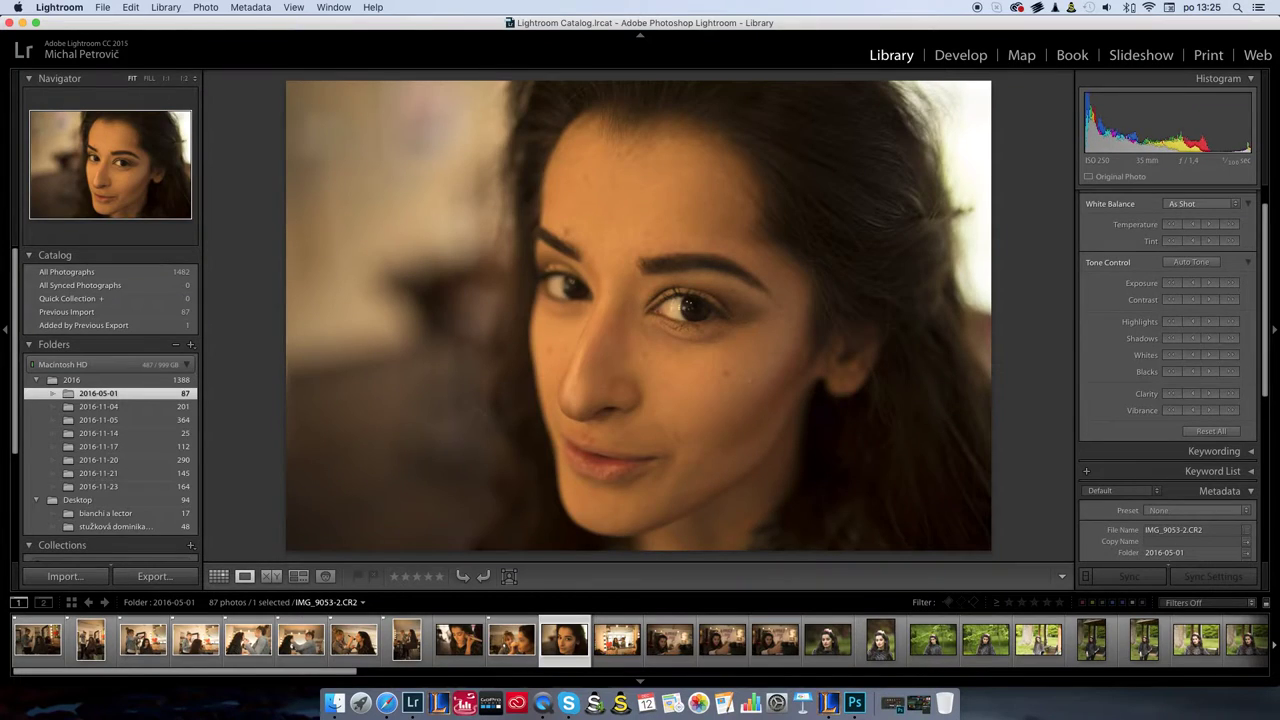
pyautogui.press('p')
pyautogui.press('Right')
pyautogui.press('p')
pyautogui.press('Right')
pyautogui.press('Right')
pyautogui.press('p')
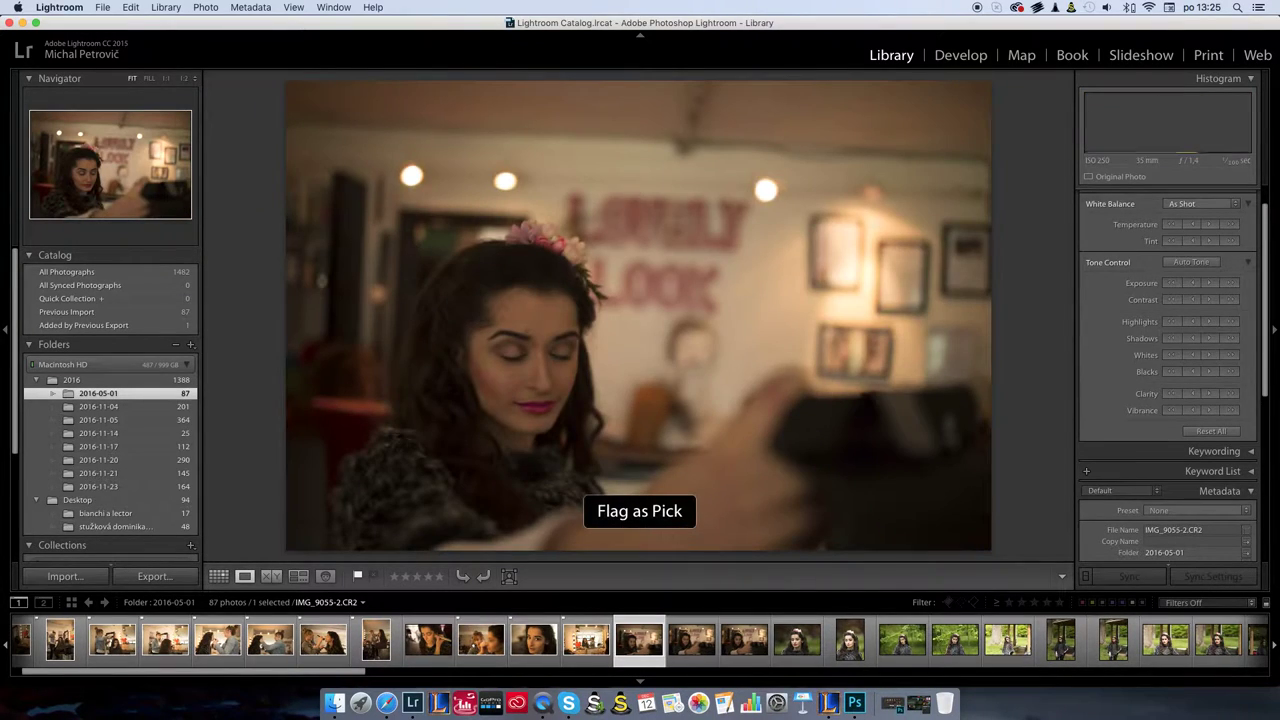
pyautogui.press('Right')
pyautogui.press('p')
pyautogui.press('Right')
pyautogui.press('p')
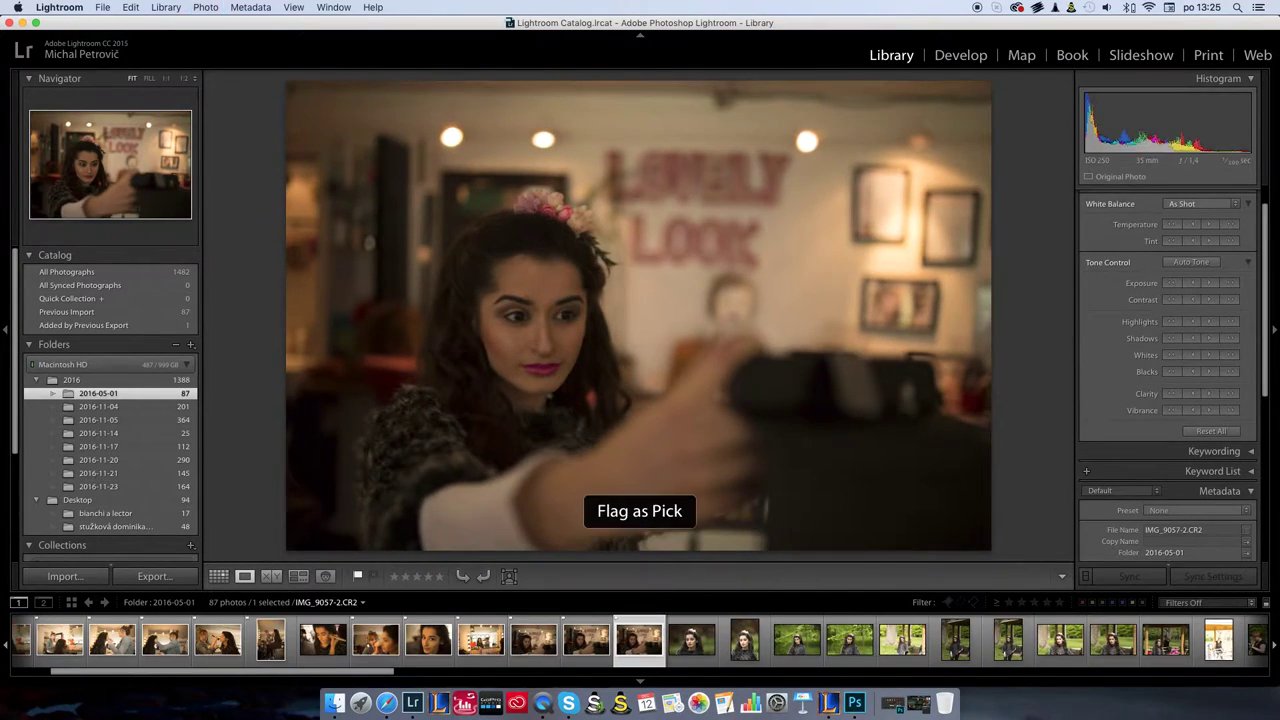
pyautogui.press('Right')
pyautogui.press('p')
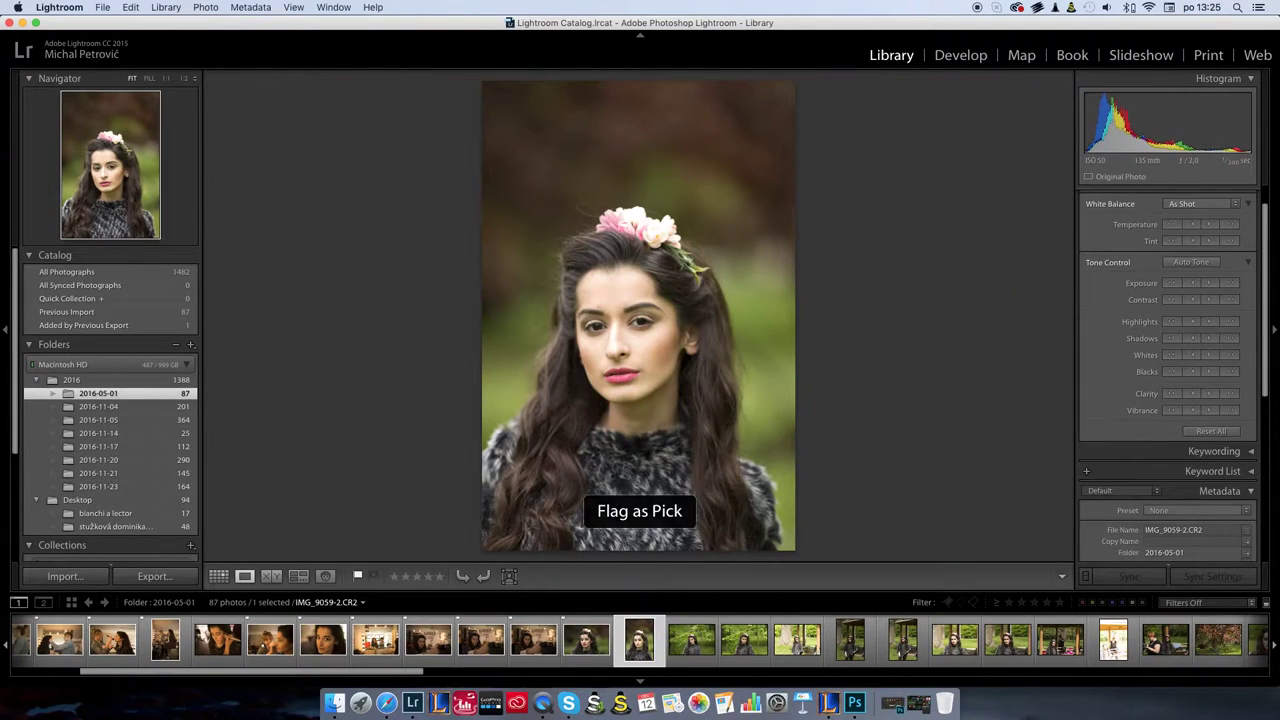
pyautogui.press('Right')
pyautogui.press('p')
pyautogui.press('Right')
pyautogui.press('p')
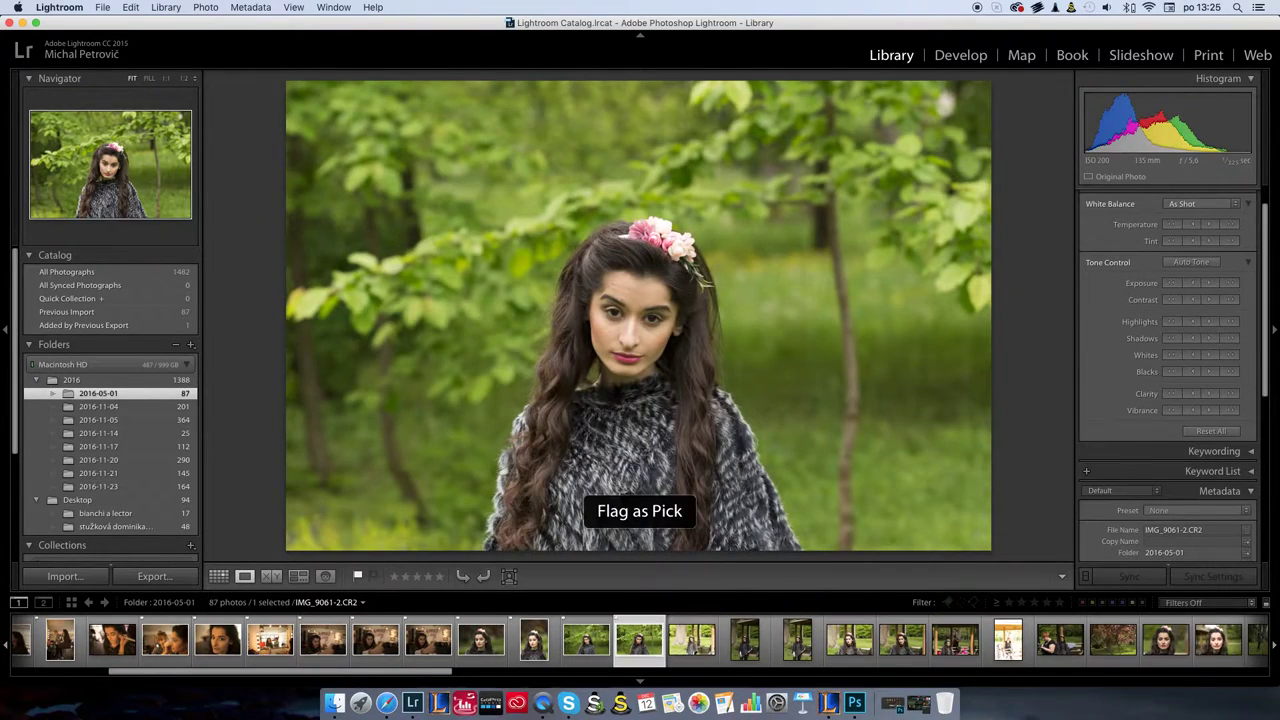
pyautogui.press('Right')
pyautogui.press('Right')
pyautogui.press('p')
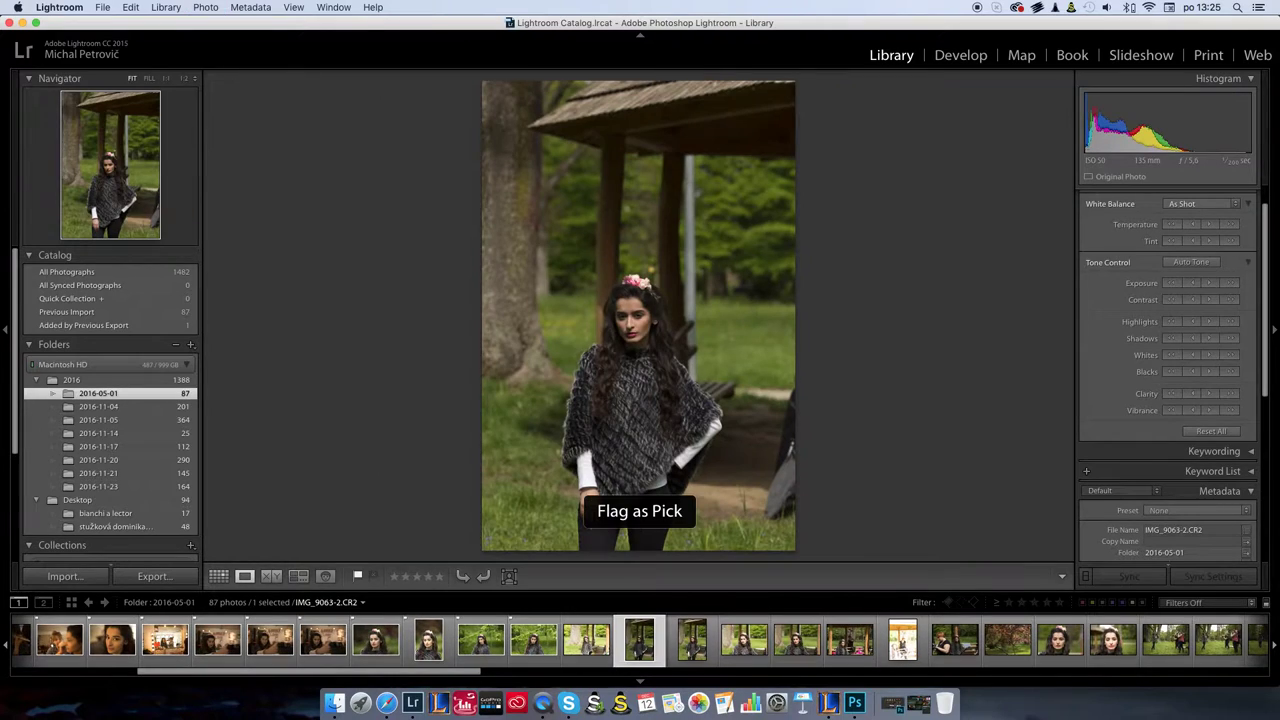
pyautogui.press('Right')
pyautogui.press('Right')
pyautogui.press('p')
# Step: Skip gazebo, behind-the-scenes and dandelion shots; flag the grass, yellow-green, standing, smiling and hands-on-face portraits
pyautogui.press('p')
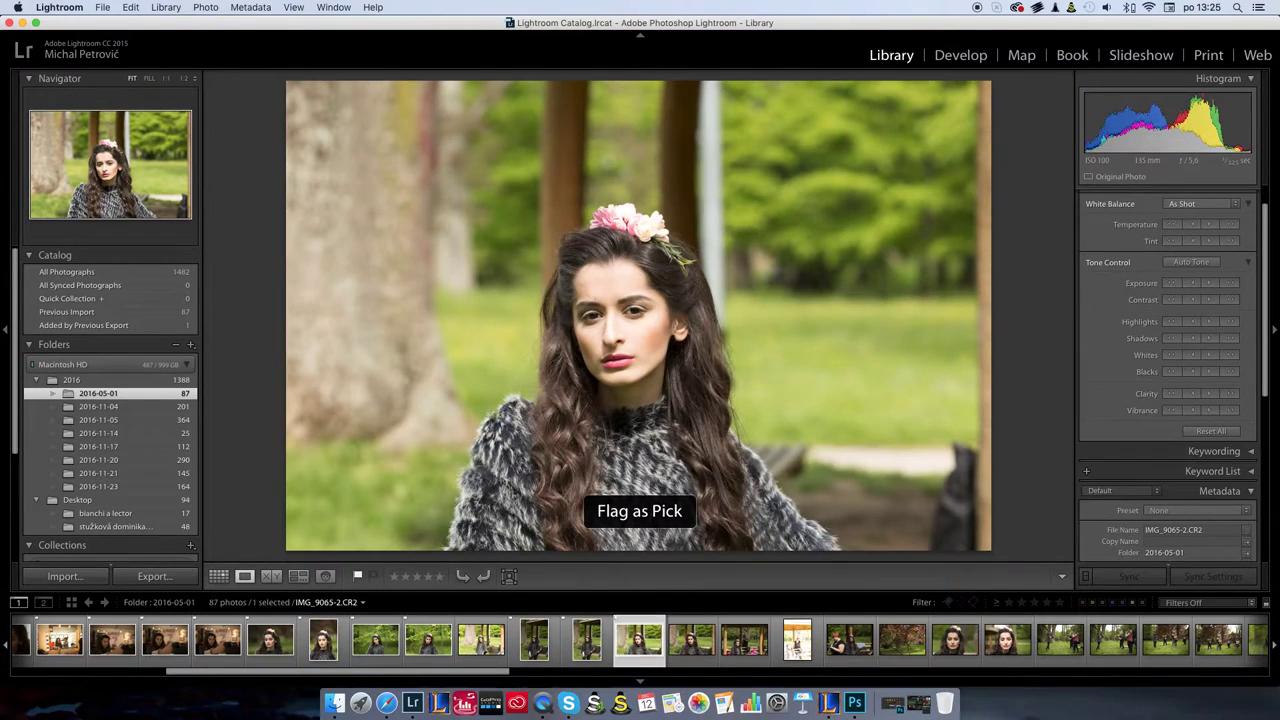
pyautogui.press('p')
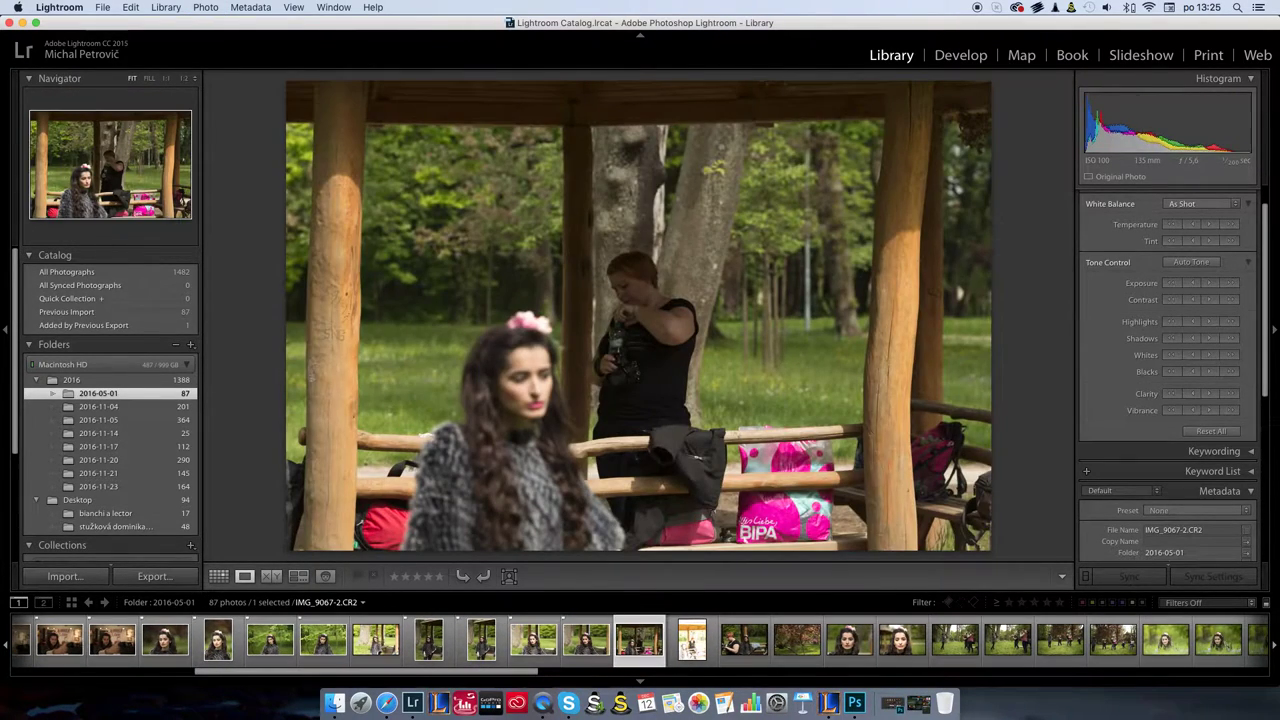
pyautogui.press('Right')
pyautogui.press('Right')
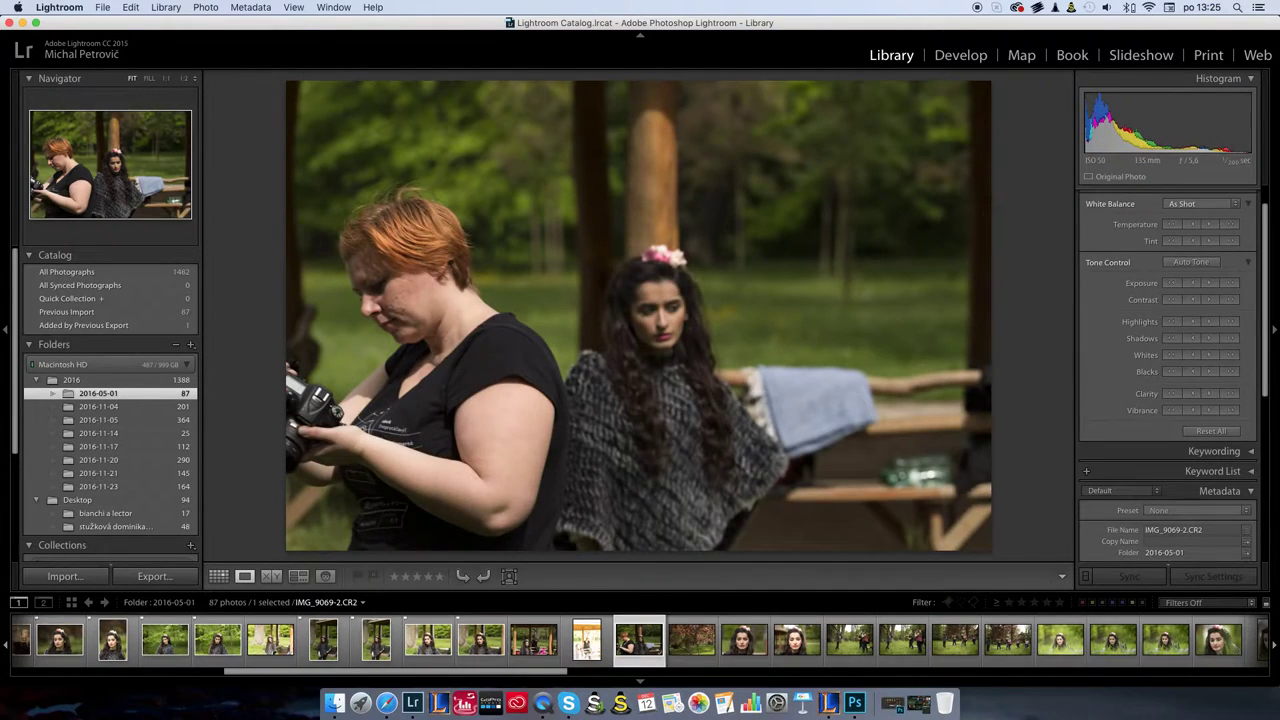
pyautogui.press('Right')
pyautogui.press('Right')
pyautogui.press('p')
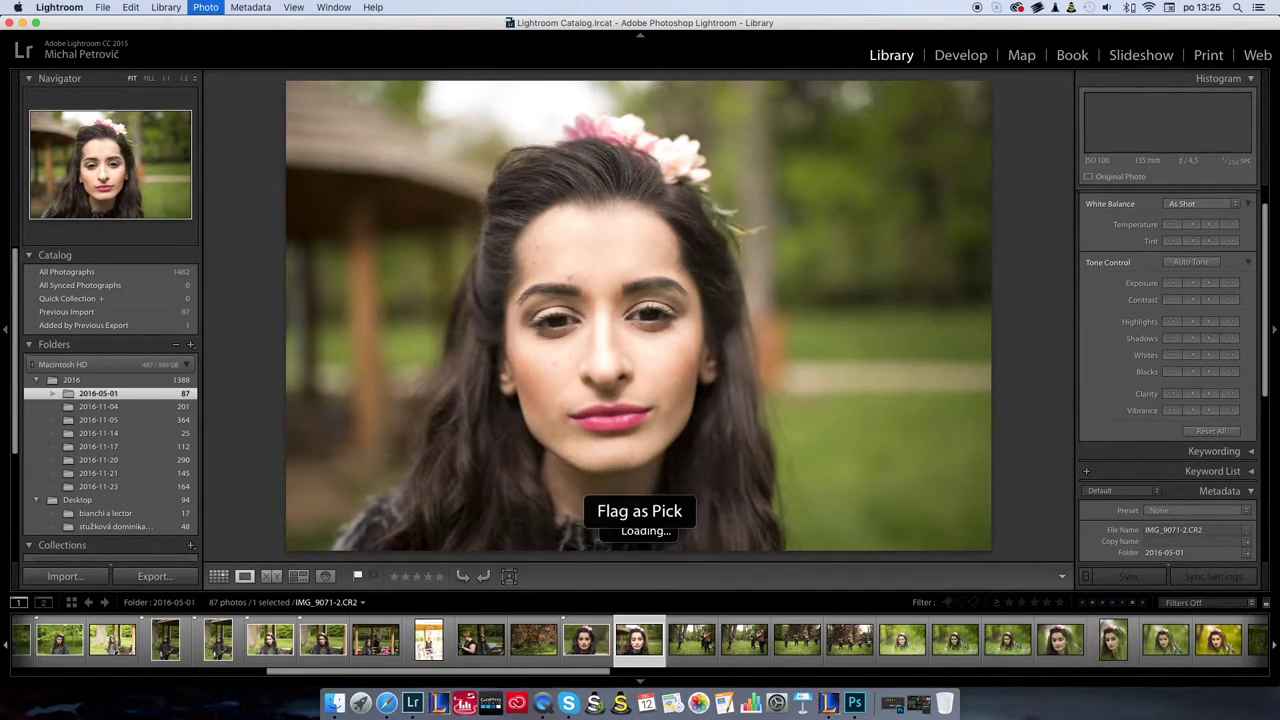
pyautogui.press('p')
pyautogui.press('p')
pyautogui.press('p')
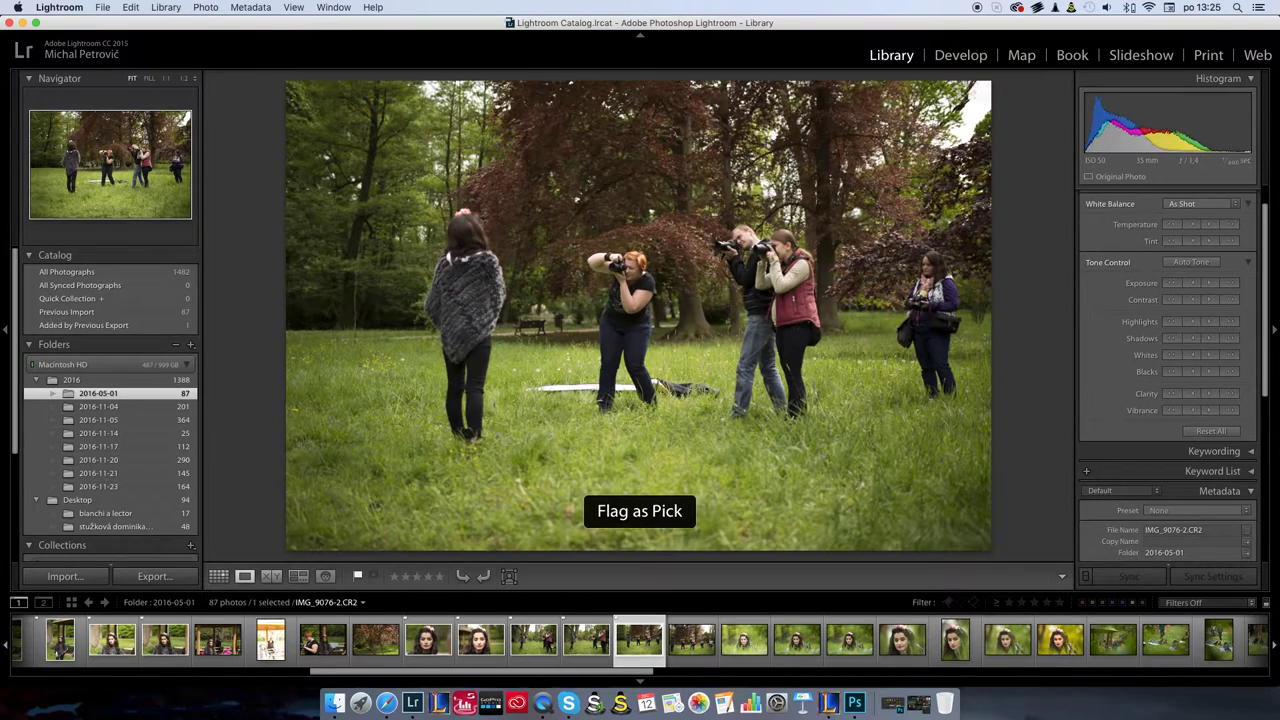
pyautogui.press('p')
pyautogui.press('p')
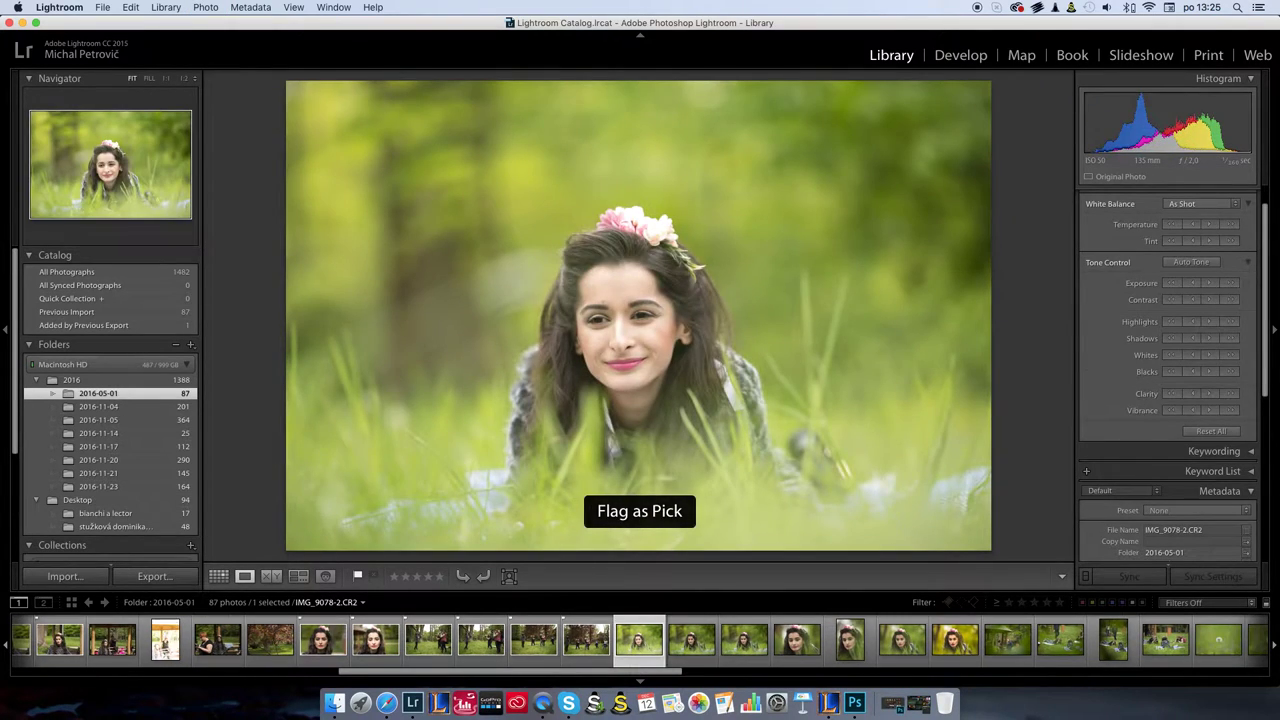
pyautogui.press('p')
pyautogui.press('p')
pyautogui.press('p')
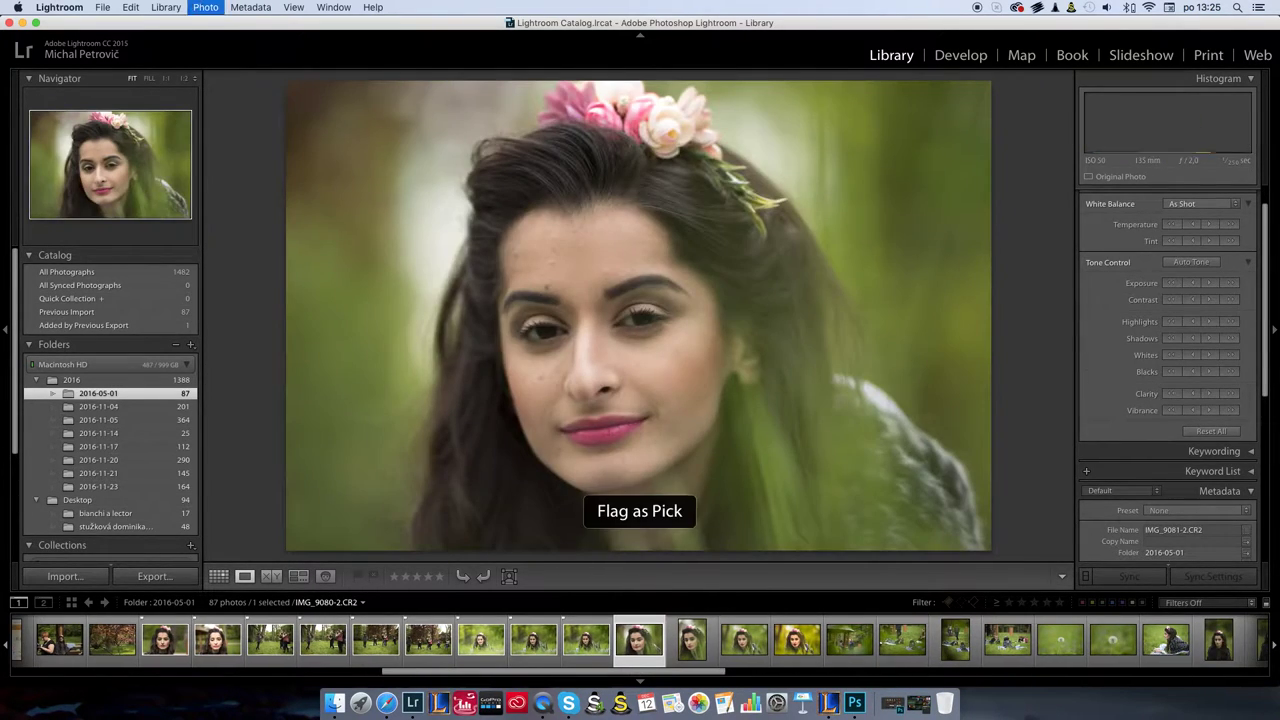
pyautogui.press('p')
pyautogui.press('p')
pyautogui.press('p')
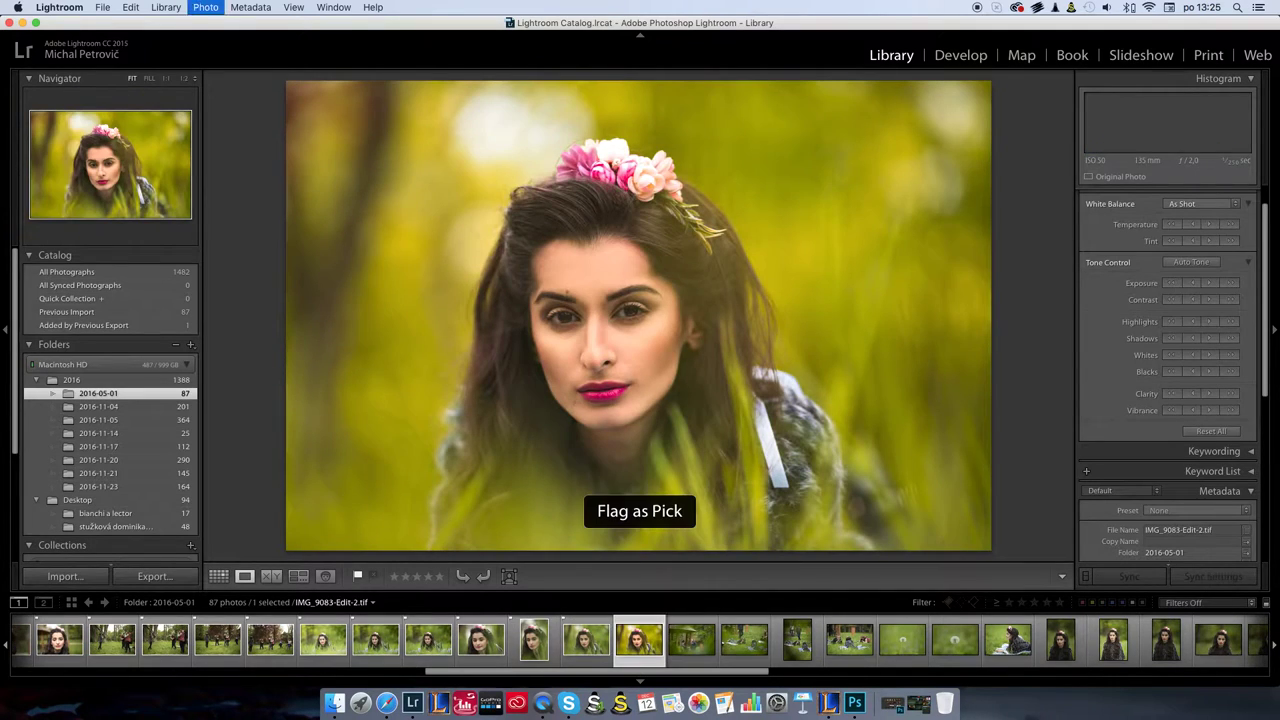
pyautogui.press('p')
pyautogui.press('p')
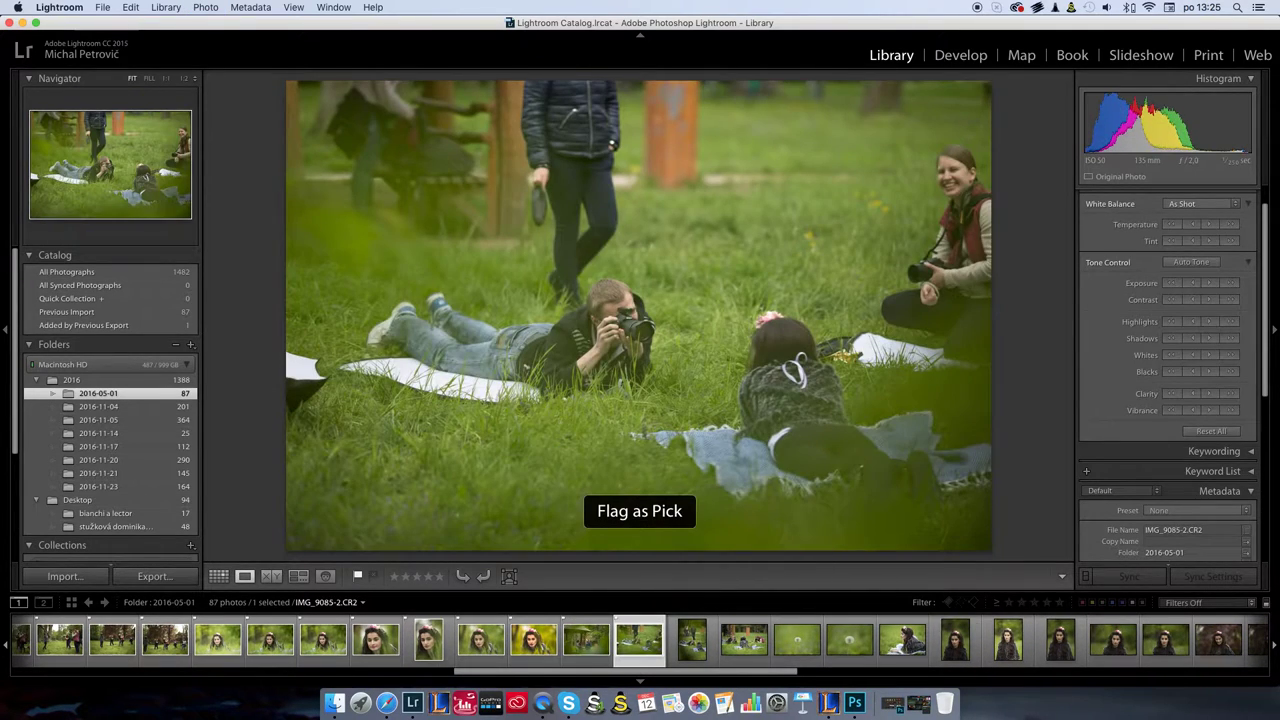
pyautogui.press('p')
pyautogui.press('p')
pyautogui.press('Right')
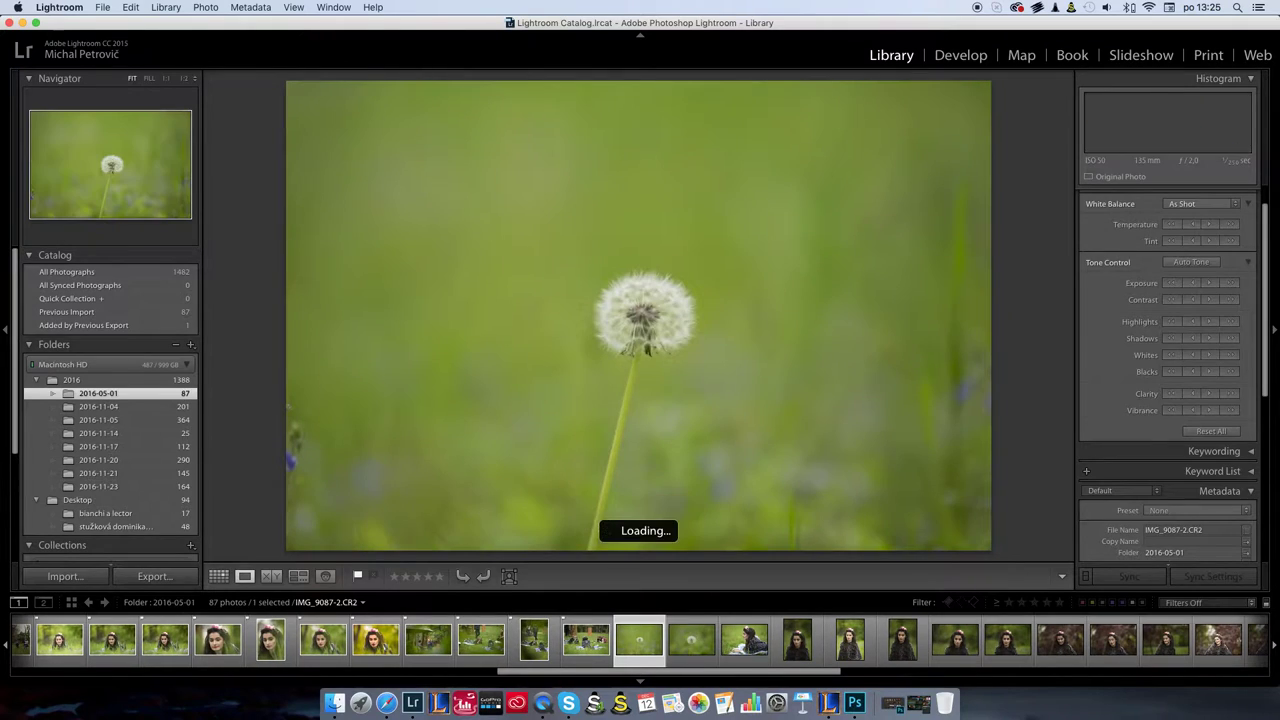
pyautogui.press('Right')
pyautogui.press('p')
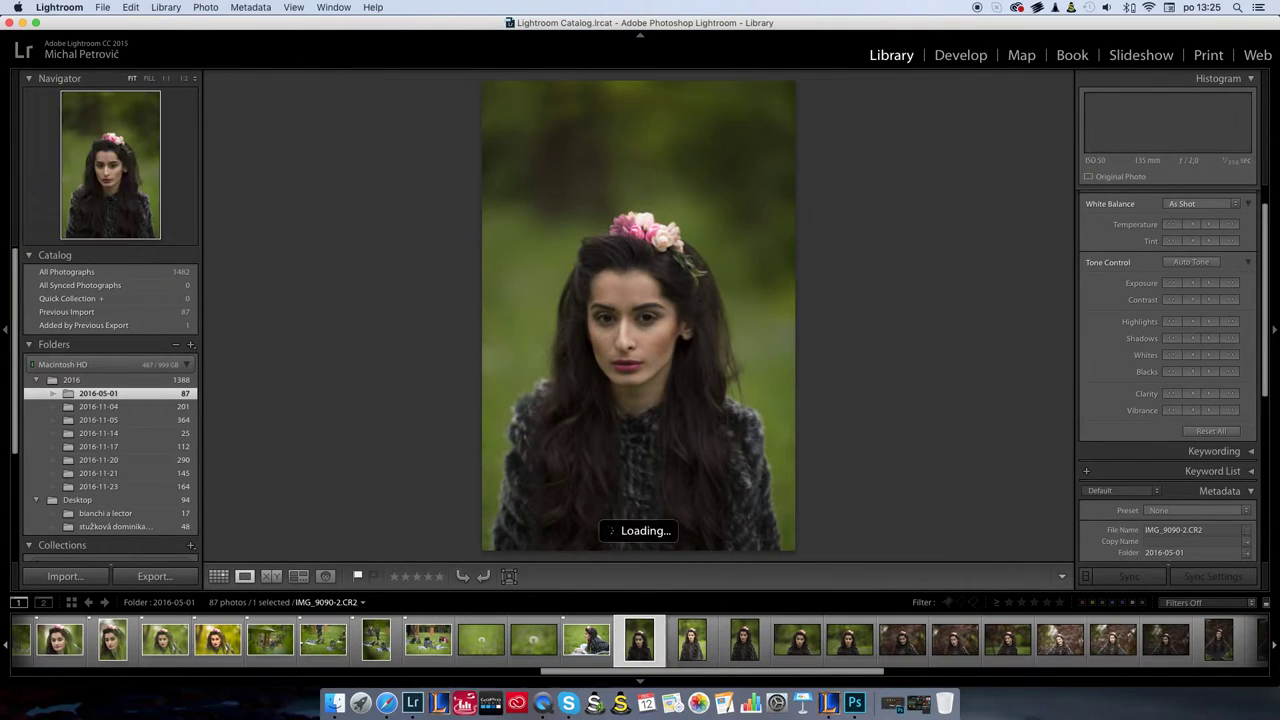
pyautogui.press('p')
pyautogui.press('p')
pyautogui.press('p')
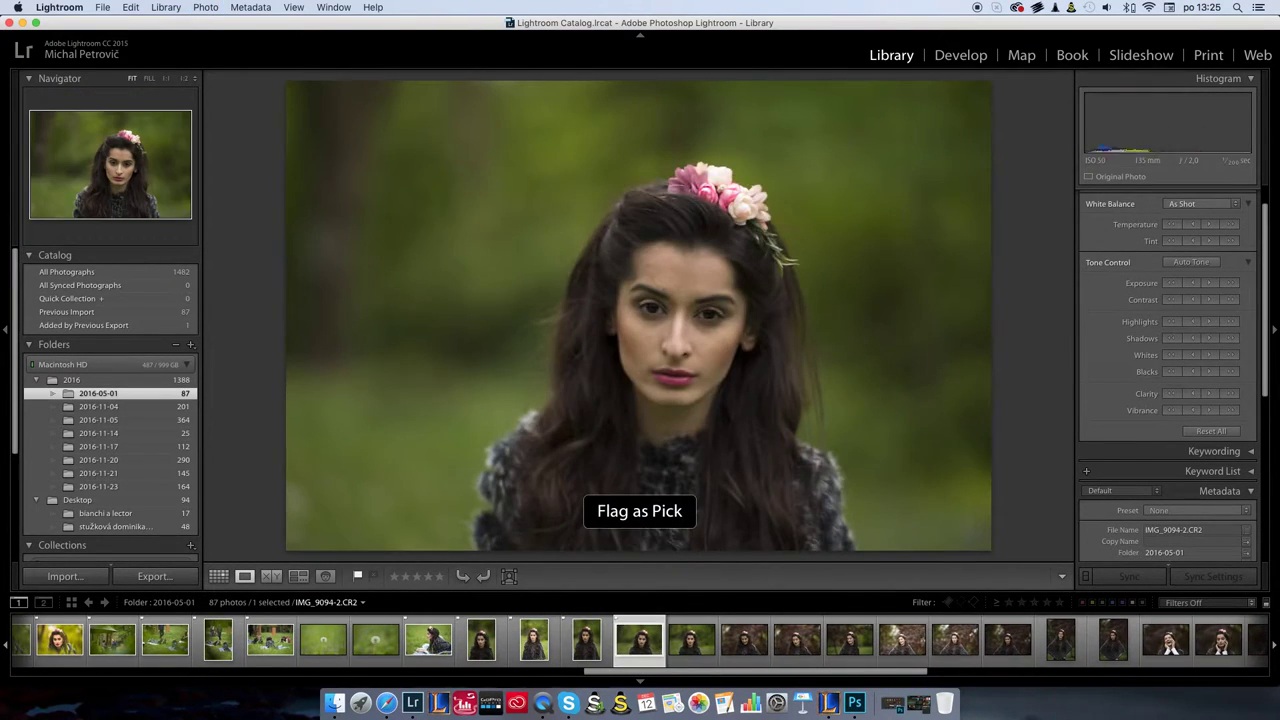
pyautogui.press('p')
pyautogui.press('p')
pyautogui.press('p')
pyautogui.press('p')
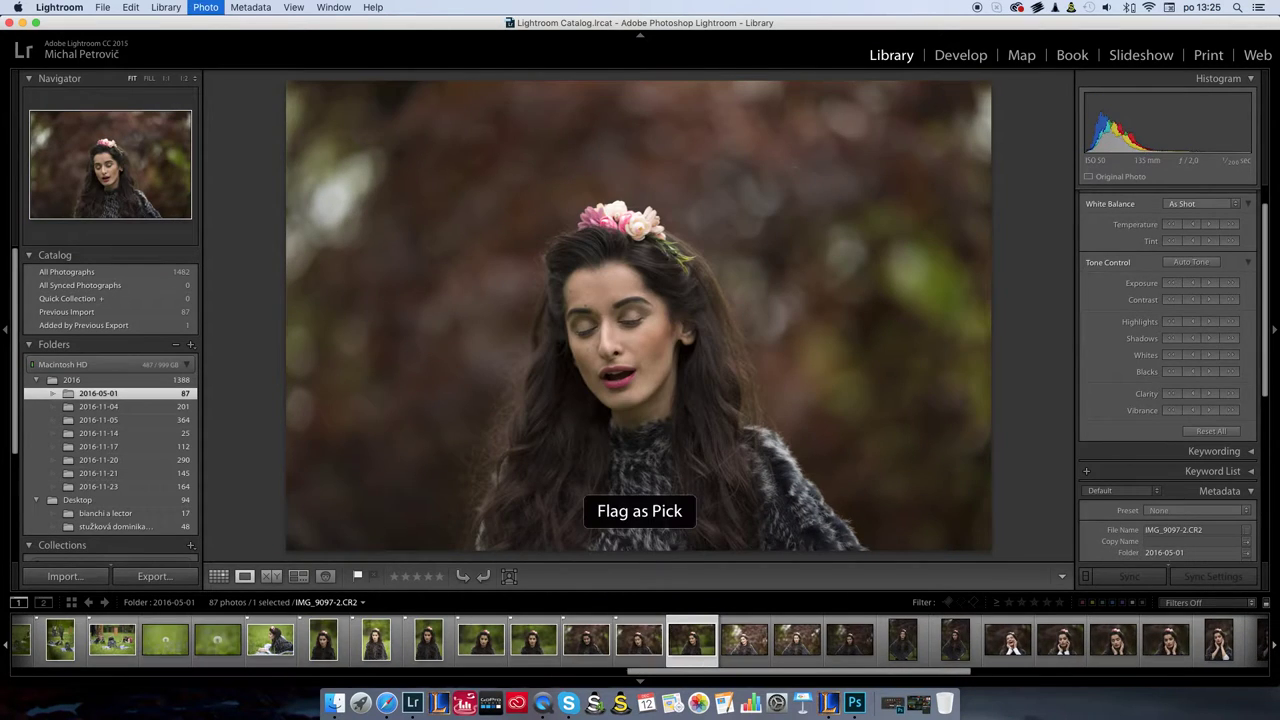
pyautogui.press('p')
pyautogui.press('p')
pyautogui.press('p')
pyautogui.press('p')
pyautogui.press('p')
pyautogui.press('p')
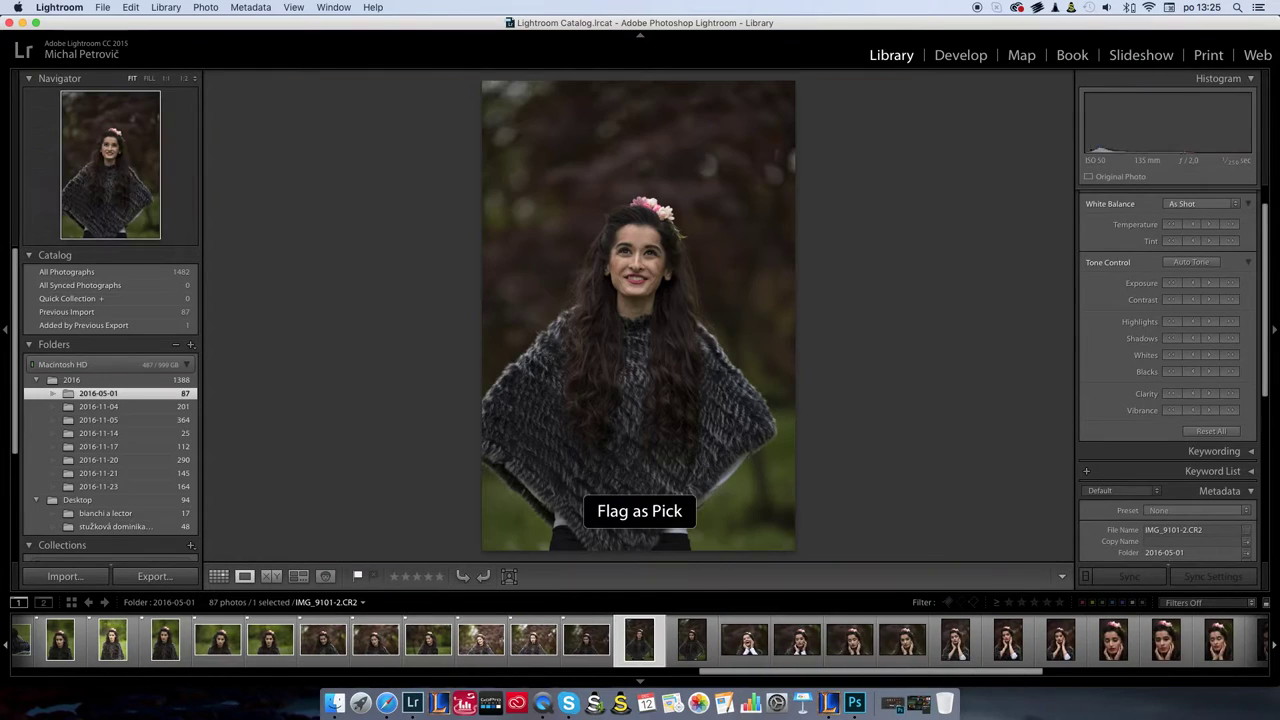
pyautogui.press('p')
pyautogui.press('p')
pyautogui.press('p')
pyautogui.press('p')
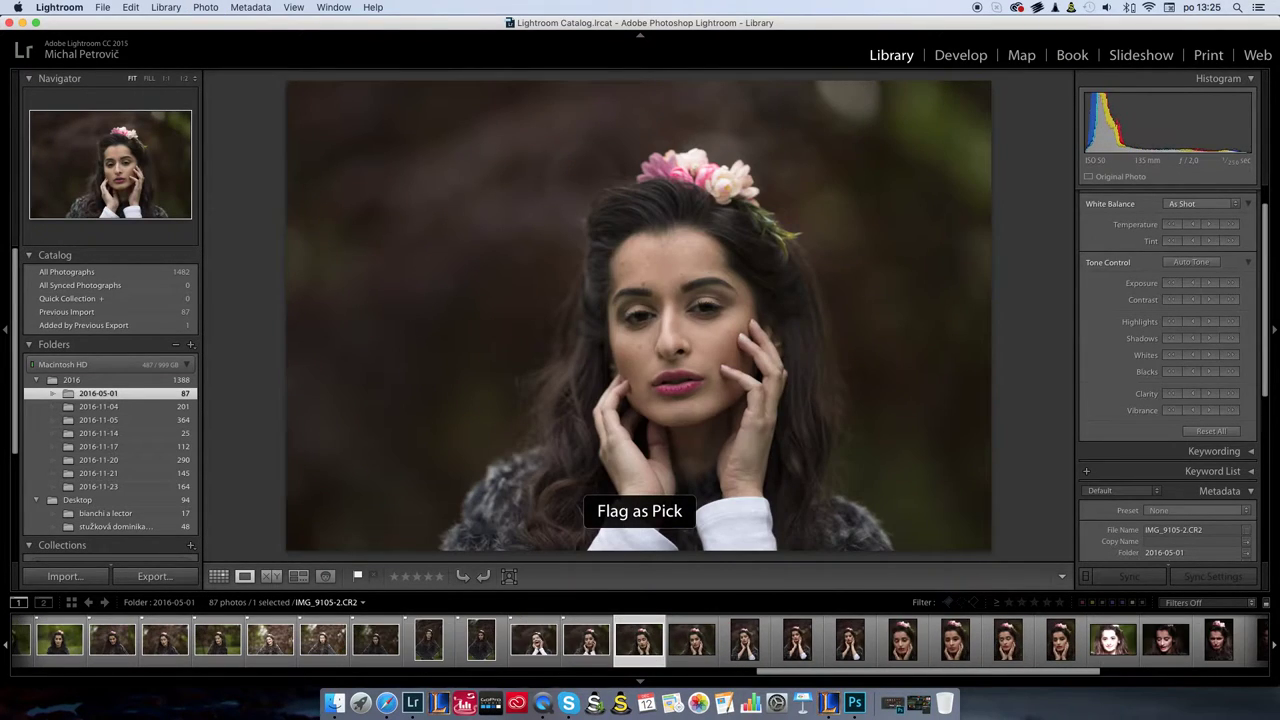
pyautogui.press('p')
pyautogui.press('p')
pyautogui.press('p')
# Step: Flag the remaining close-up, eyes-closed and dark-background portraits, skipping similar frames, and return to the grid
pyautogui.press('p')
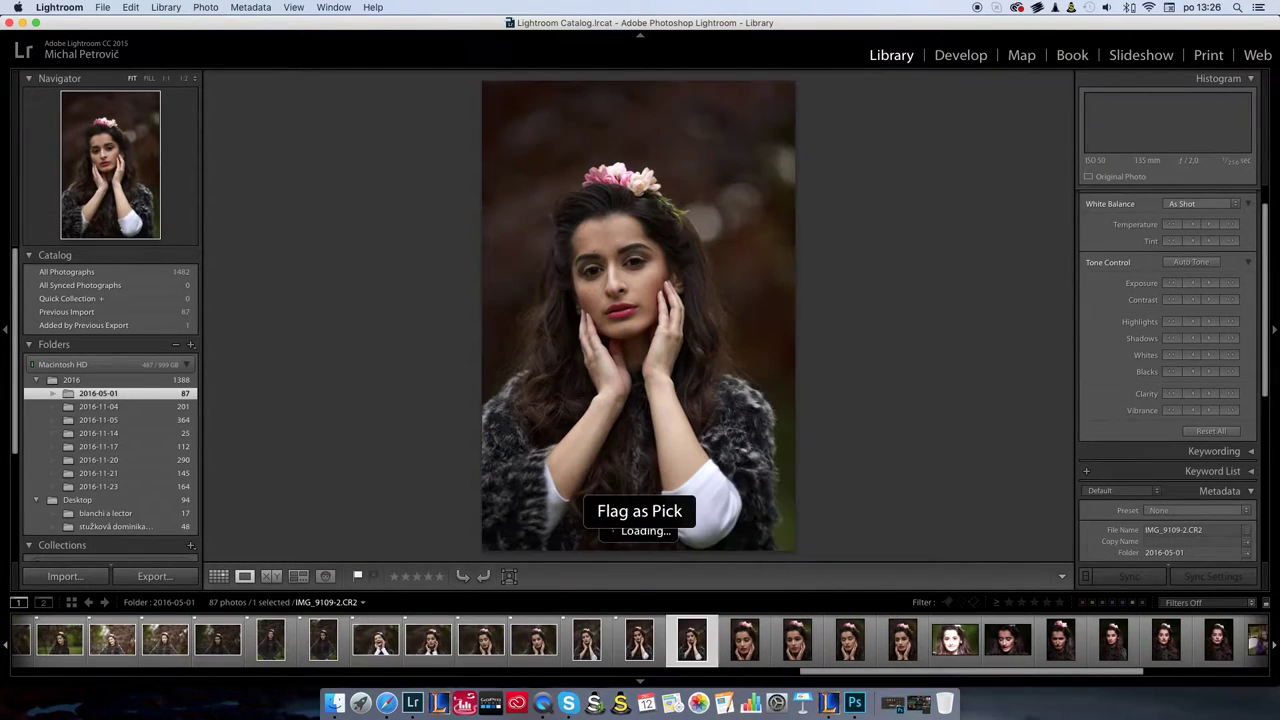
pyautogui.press('p')
pyautogui.press('p')
pyautogui.press('Right')
pyautogui.press('Right')
pyautogui.press('Right')
pyautogui.press('p')
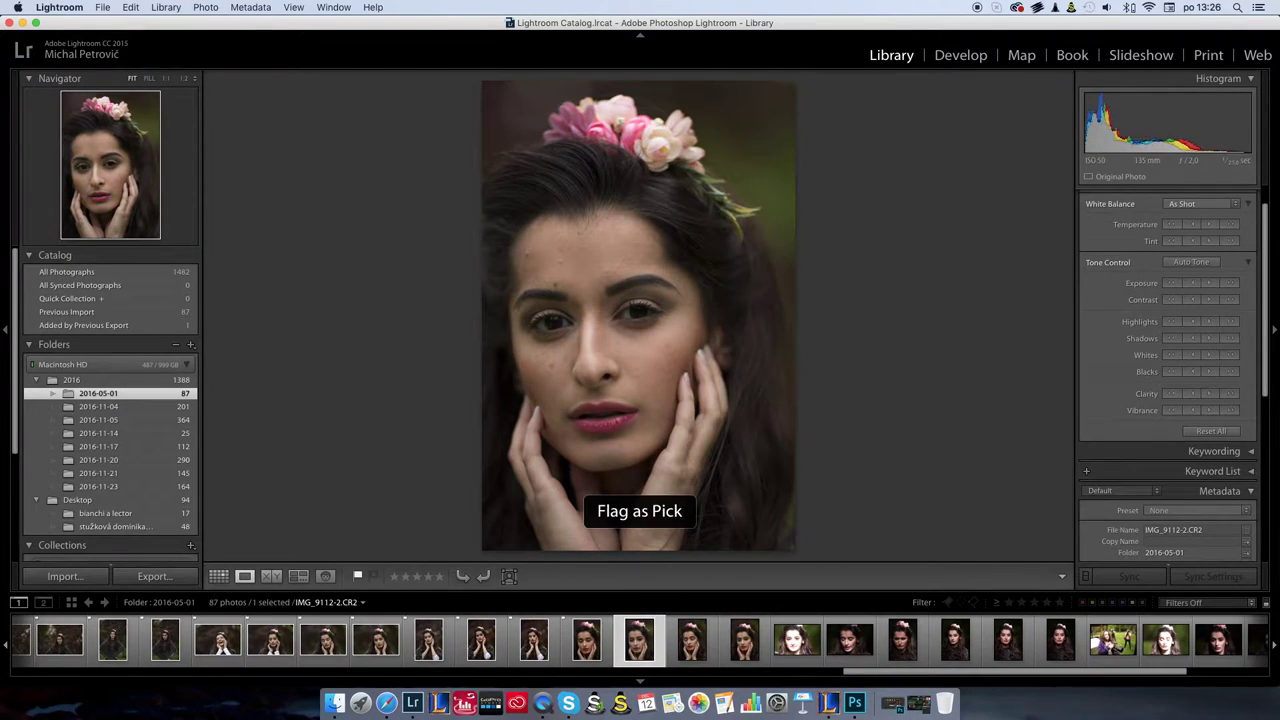
pyautogui.press('p')
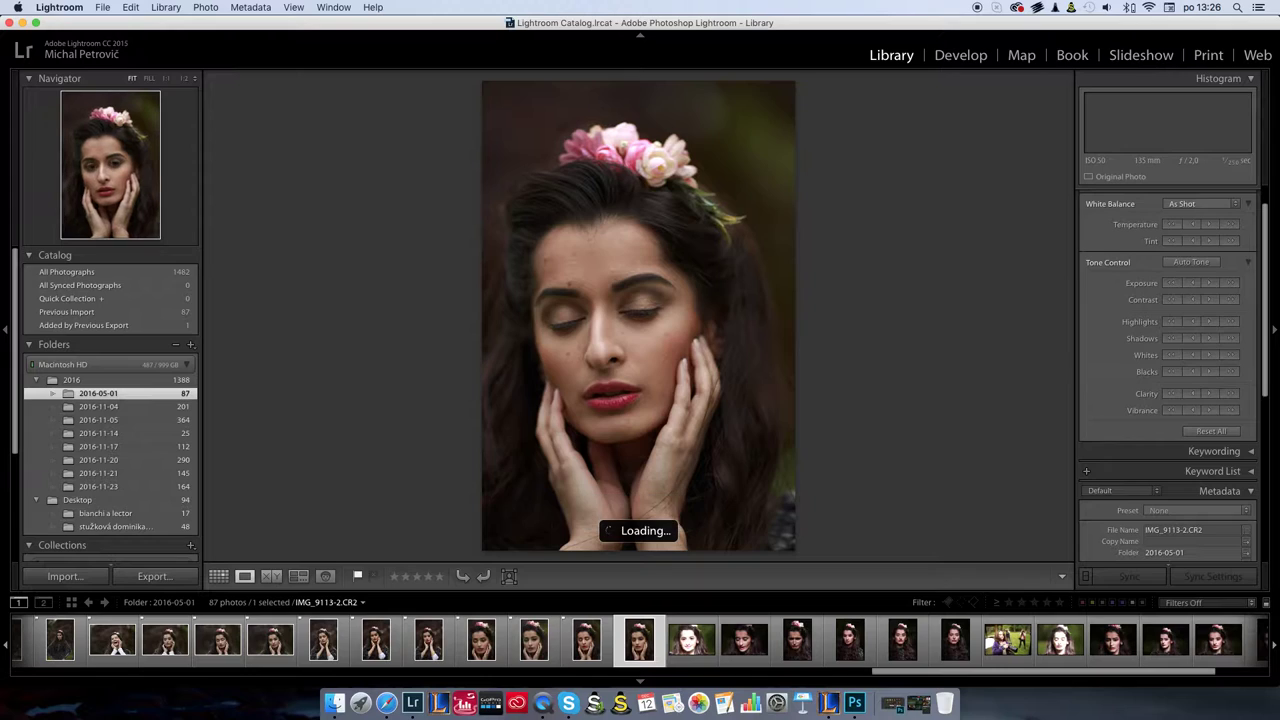
pyautogui.press('p')
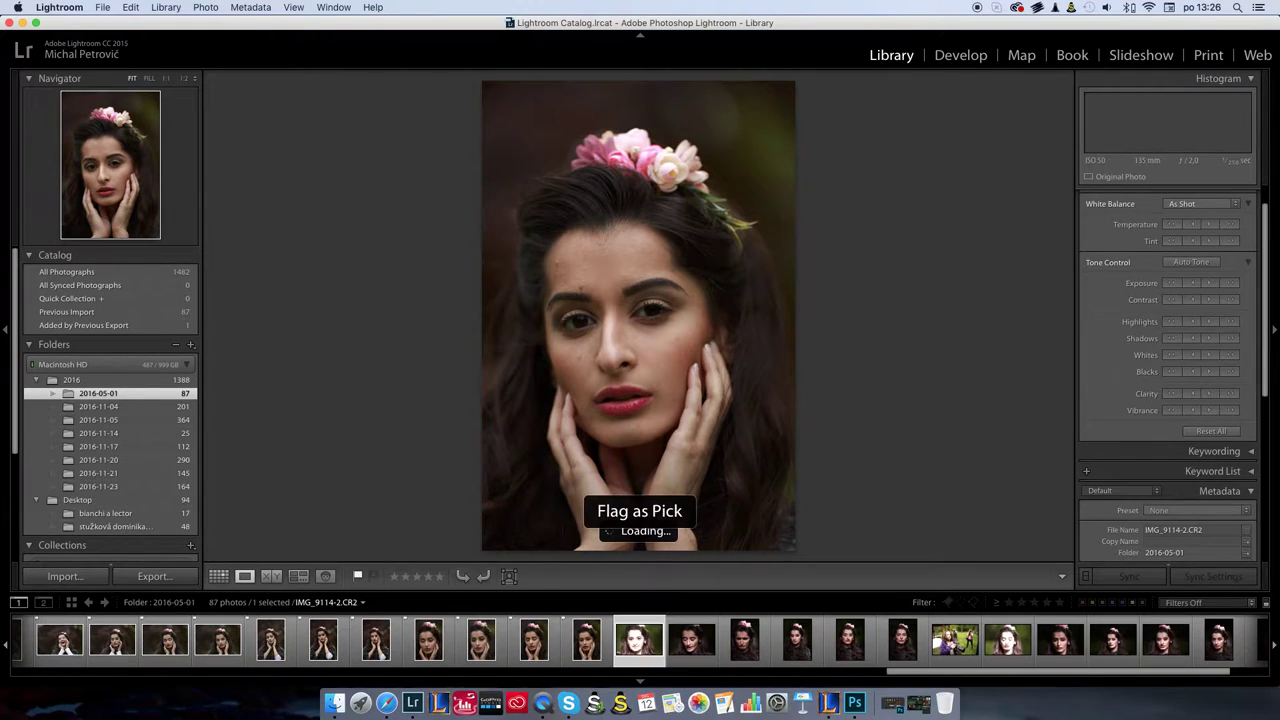
pyautogui.press('Right')
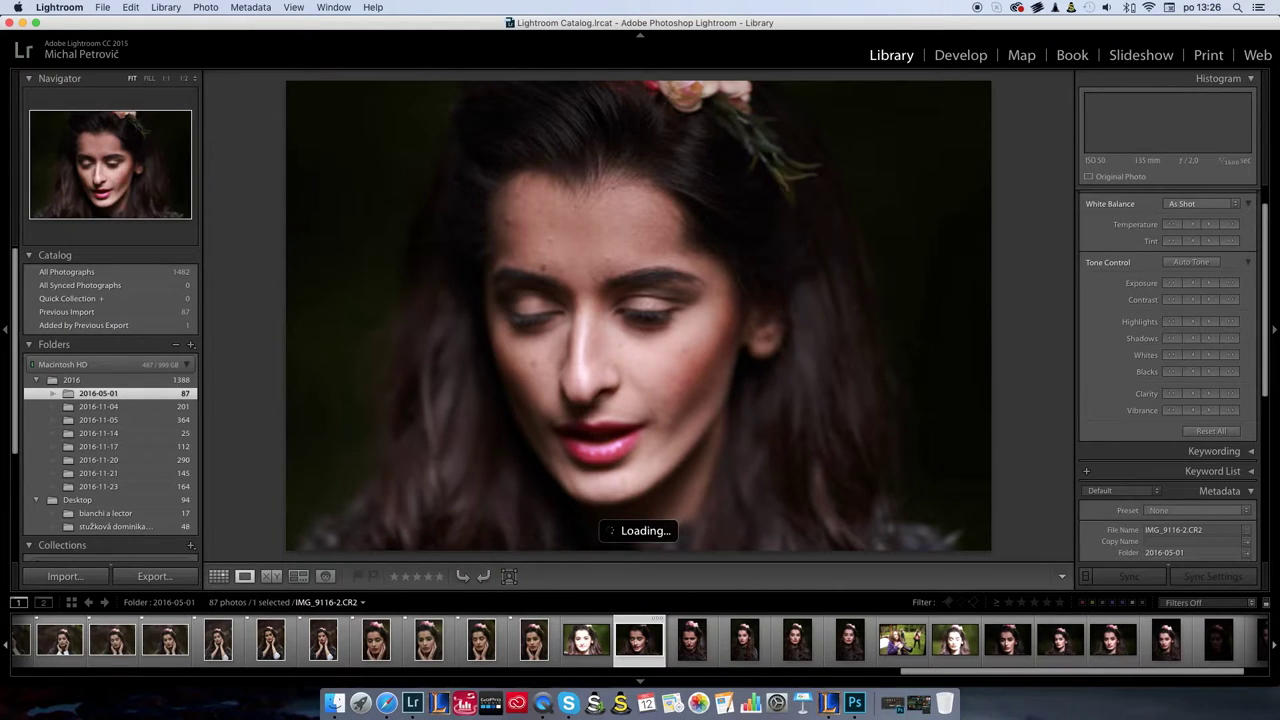
pyautogui.press('Right')
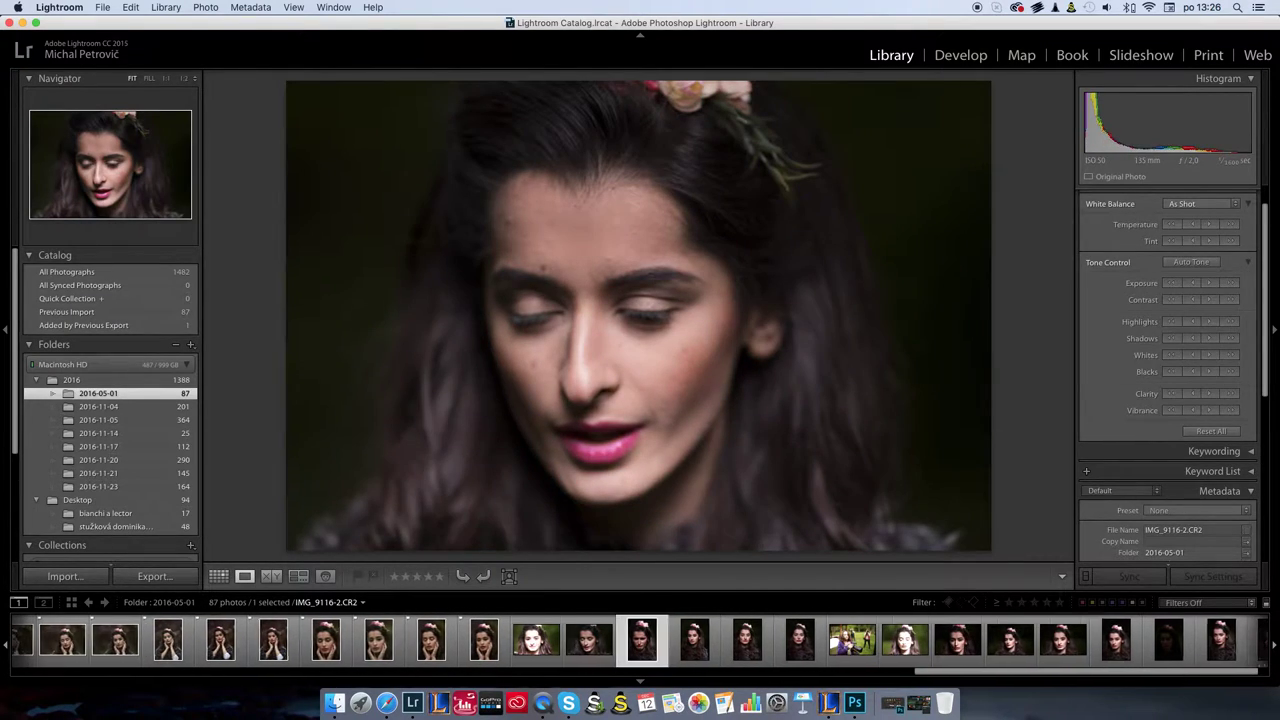
pyautogui.press('Right')
pyautogui.press('p')
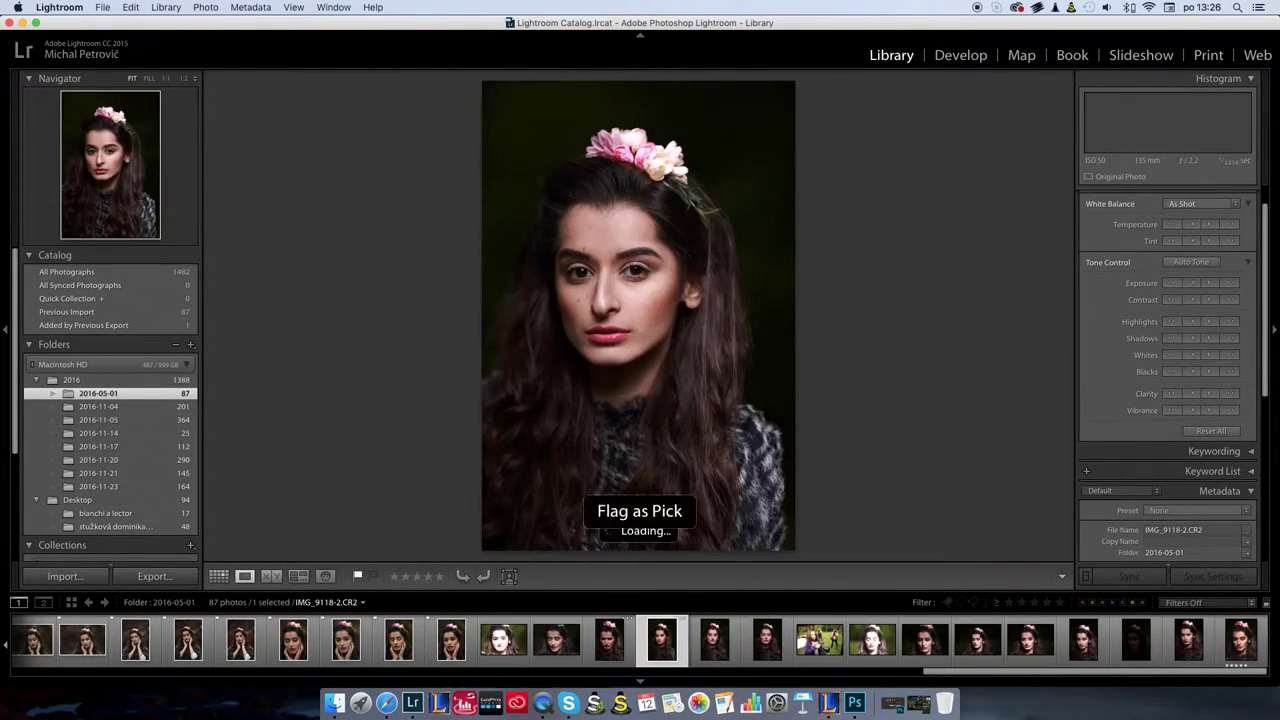
pyautogui.press('p')
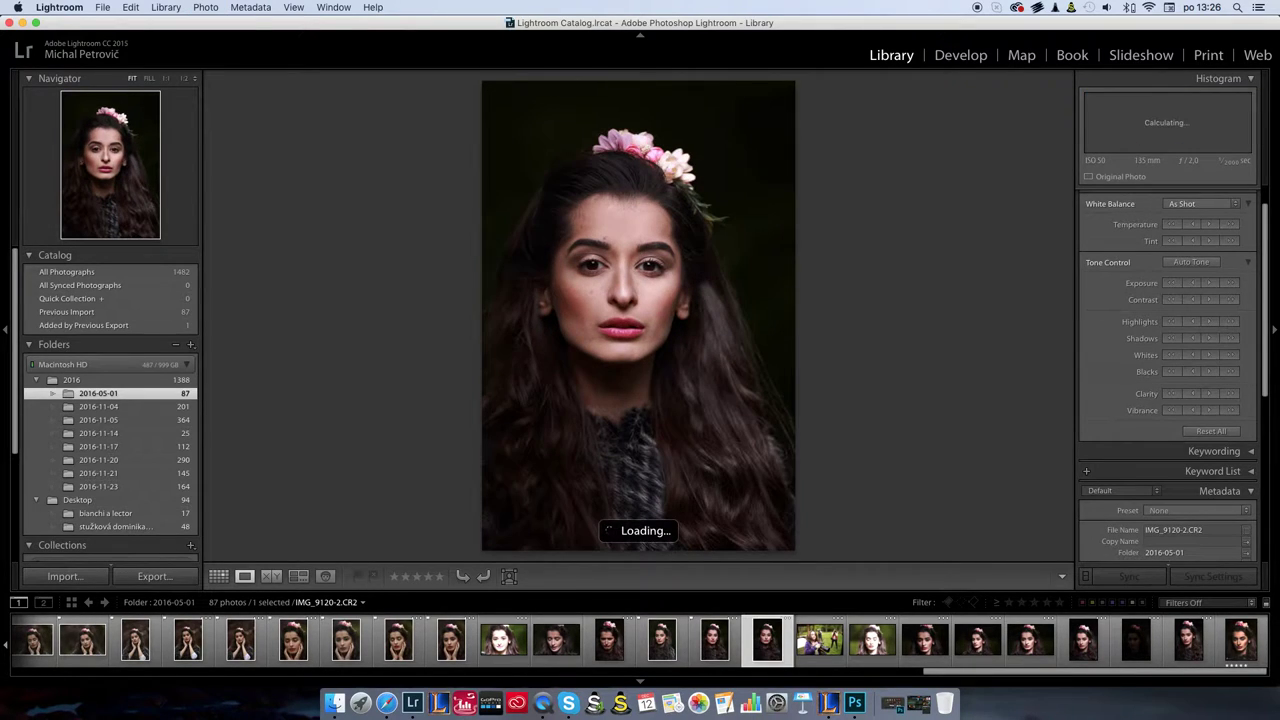
pyautogui.press('p')
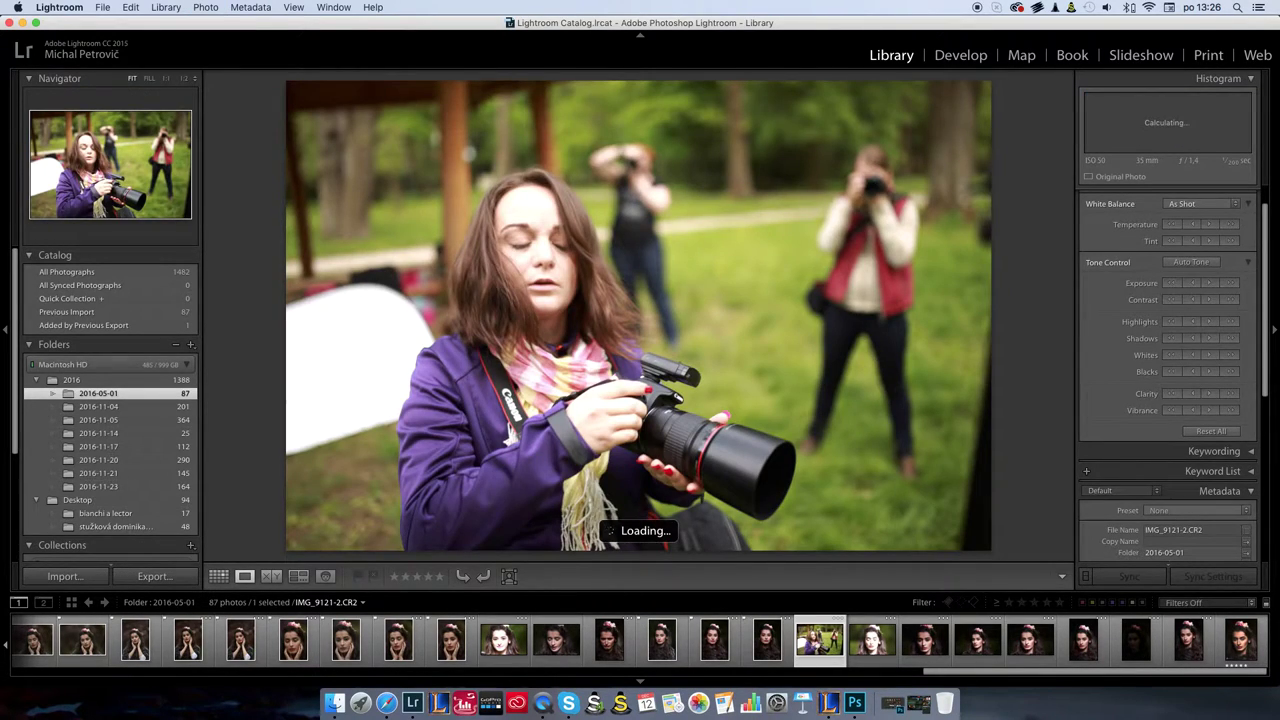
pyautogui.press('Right')
pyautogui.press('Right')
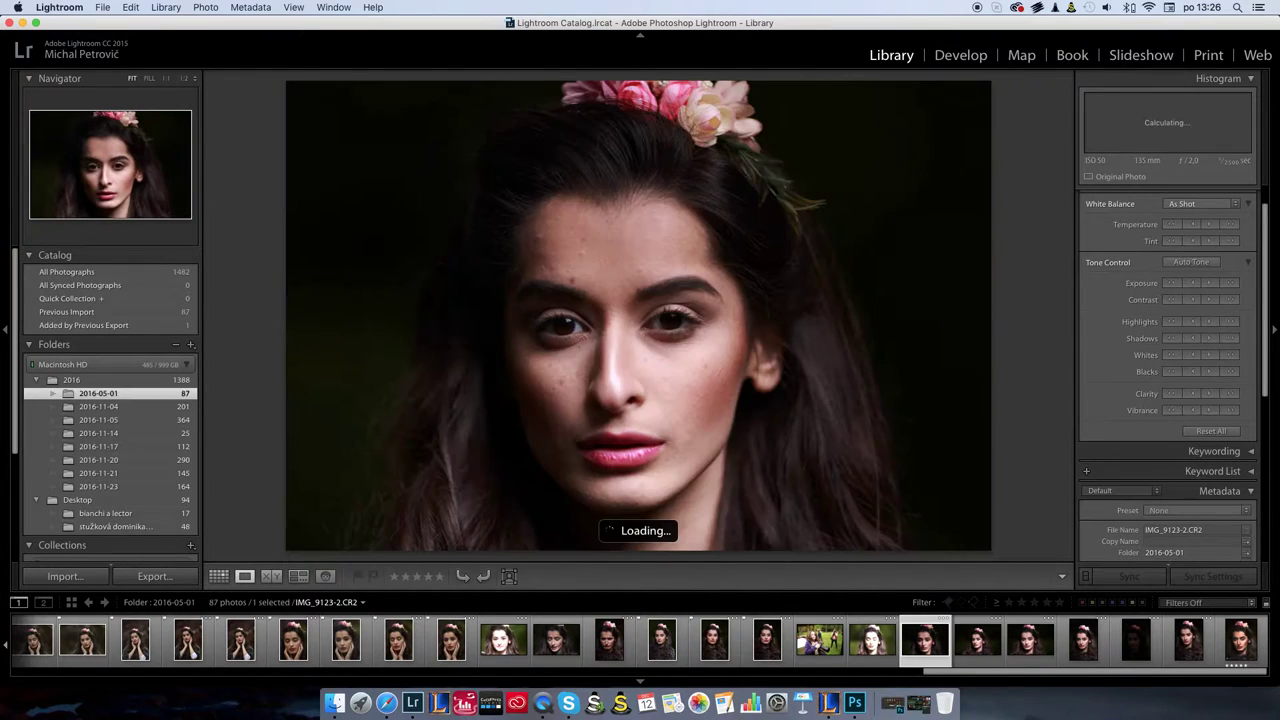
pyautogui.press('p')
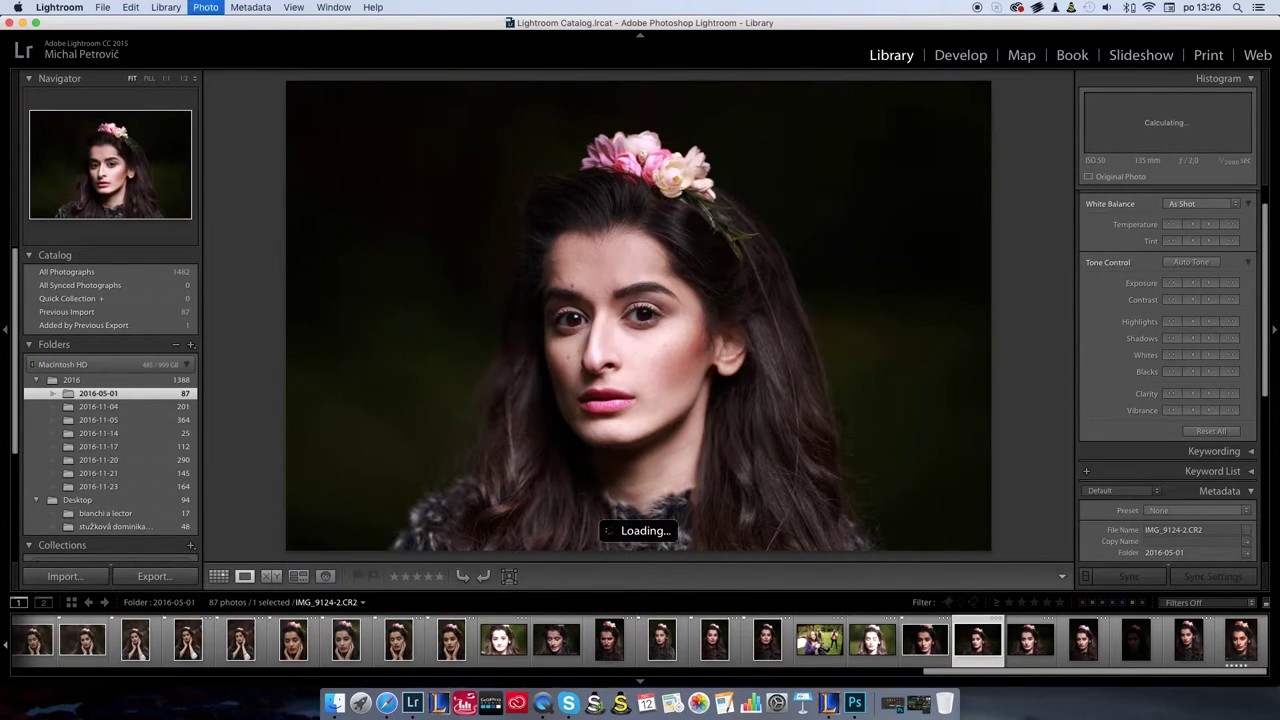
pyautogui.press('p')
pyautogui.press('p')
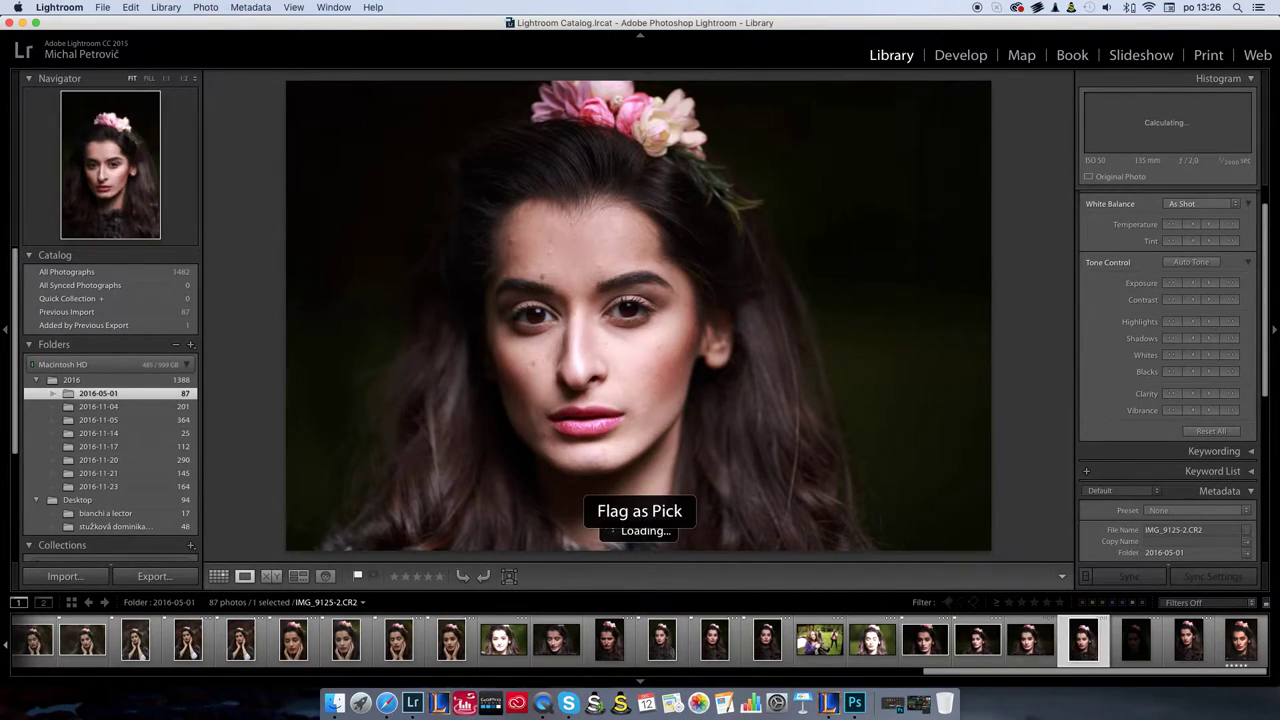
pyautogui.press('Right')
pyautogui.press('Right')
pyautogui.press('p')
pyautogui.press('Left')
pyautogui.press('Left')
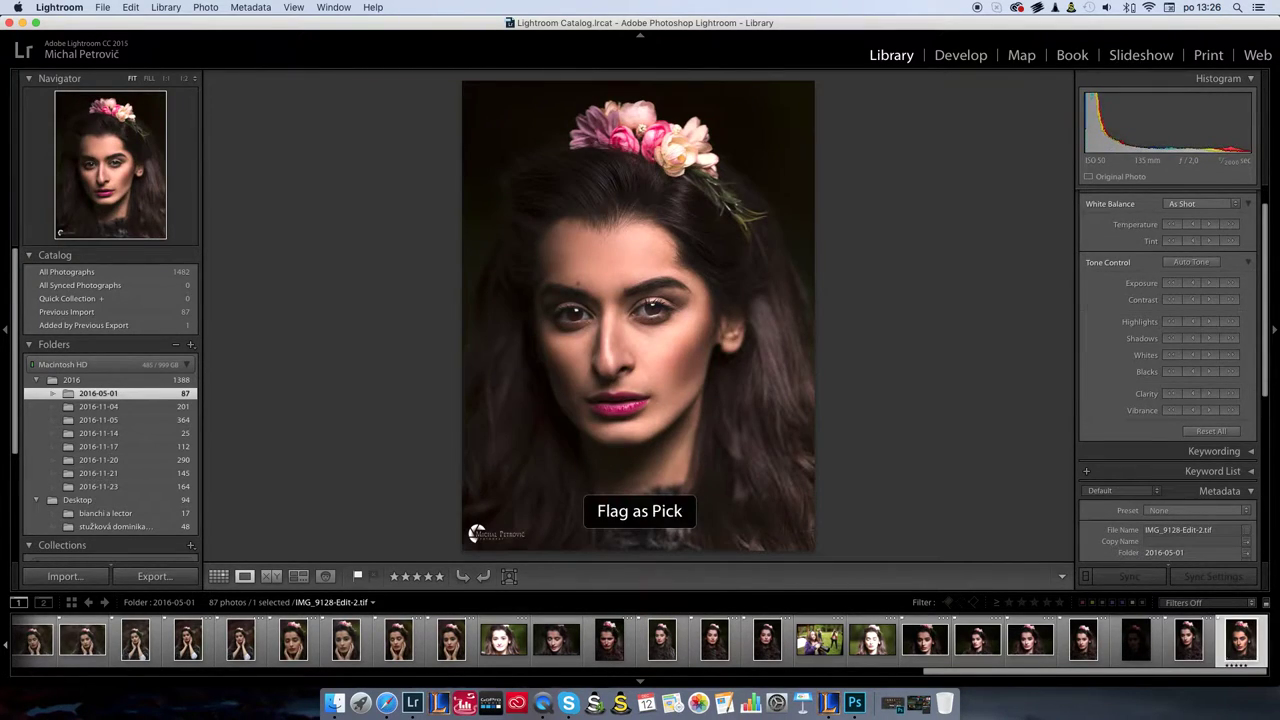
pyautogui.press('Left')
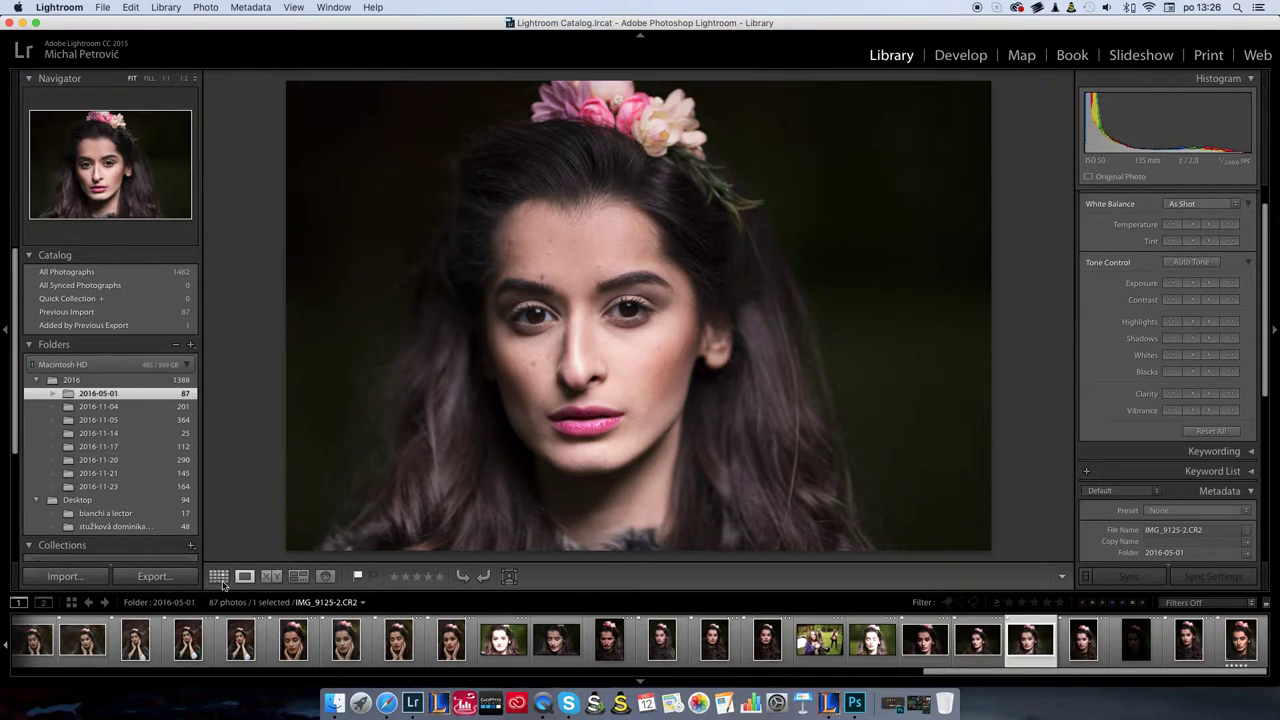
pyautogui.press('g')
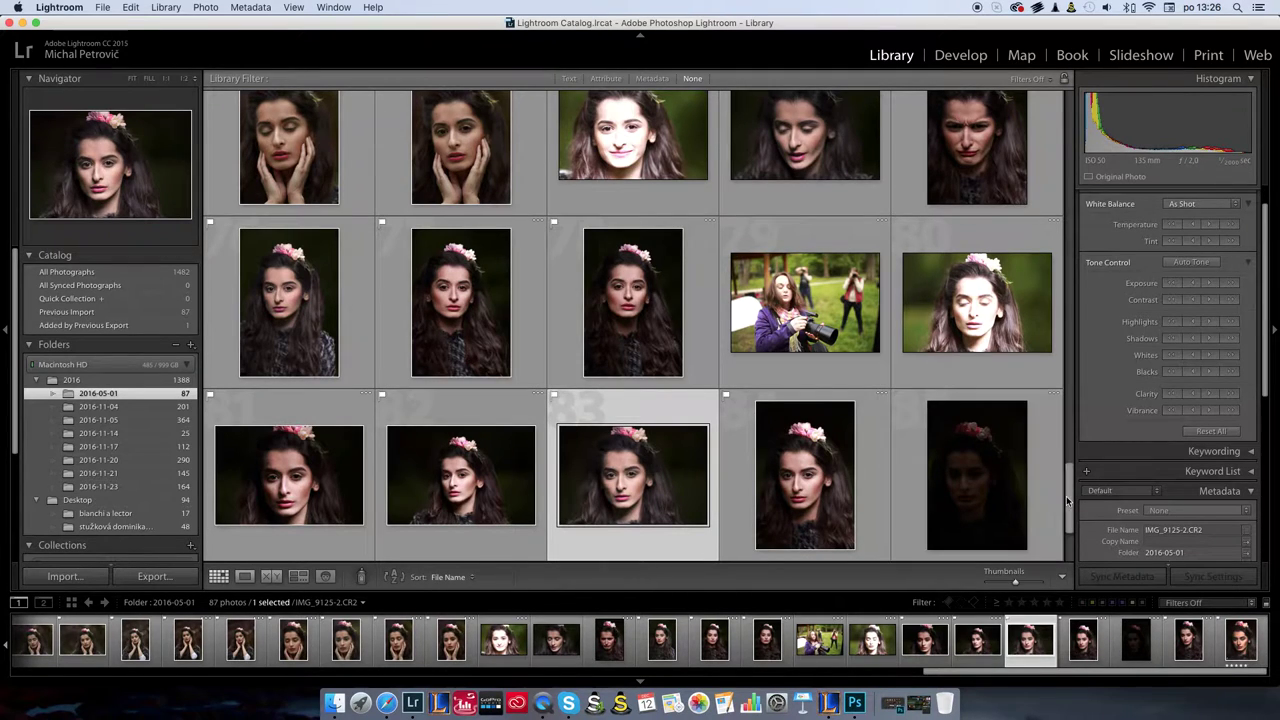
# Step: Filter the grid to flagged picks with the Attribute filter and select the first makeup-room photo
pyautogui.moveTo(1070, 512); pyautogui.dragTo(1078, 137)
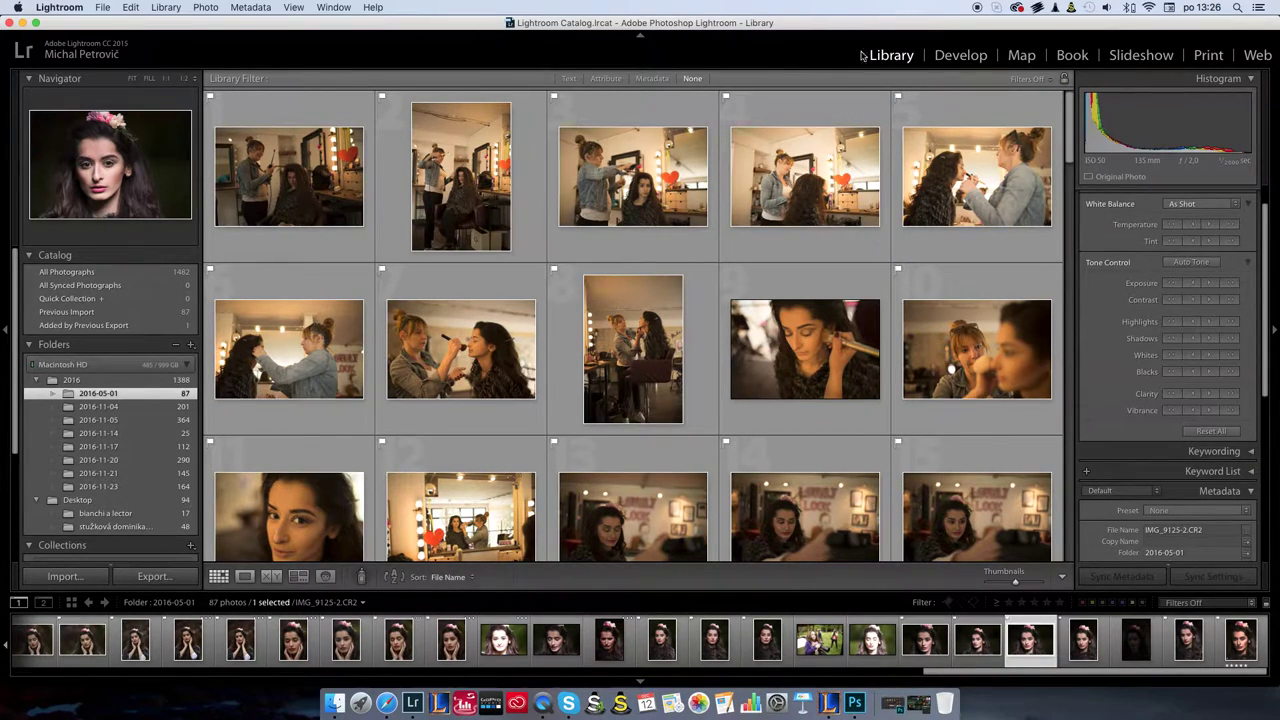
pyautogui.click(606, 80)
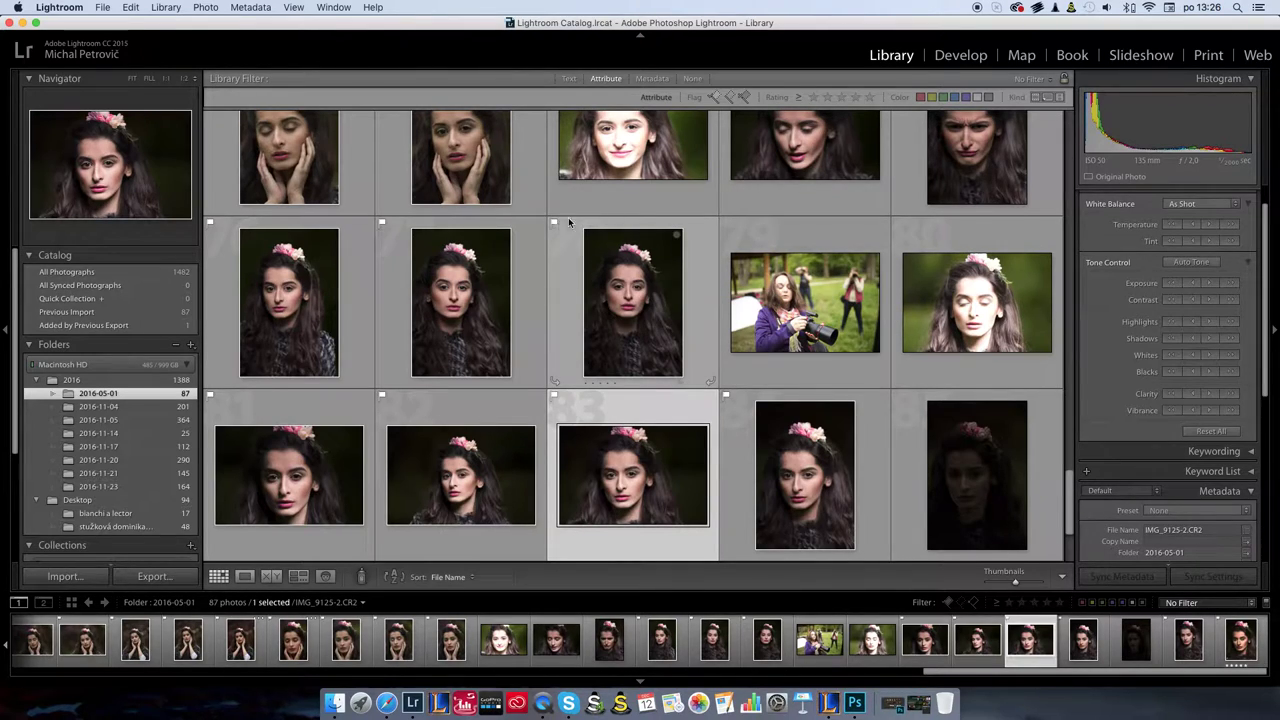
pyautogui.click(715, 96)
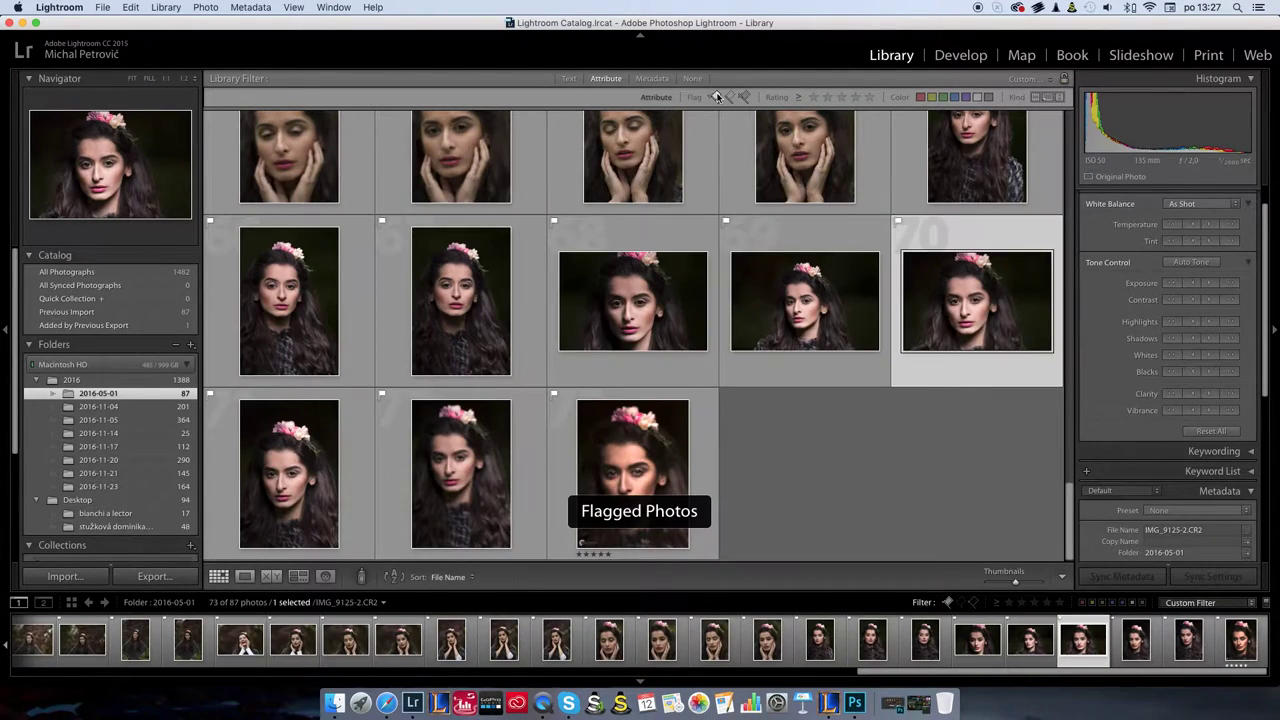
pyautogui.moveTo(1077, 515); pyautogui.dragTo(1066, 450)
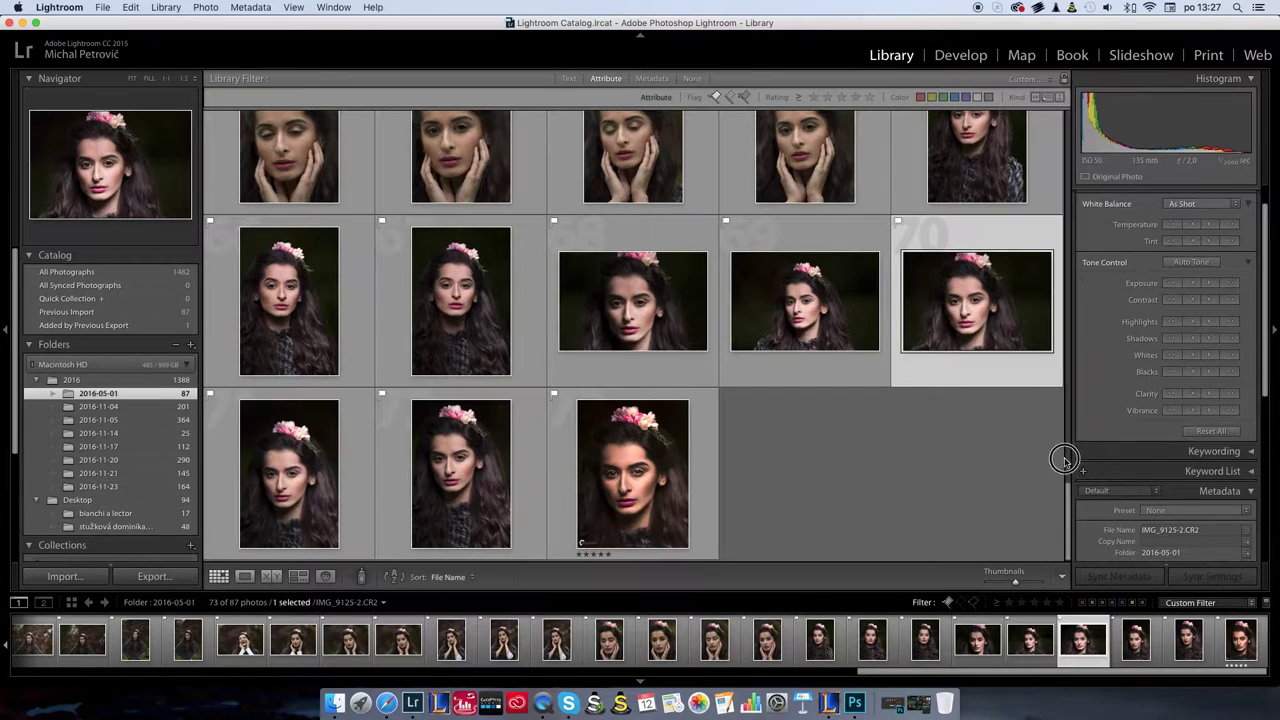
pyautogui.moveTo(1056, 500); pyautogui.dragTo(1060, 124)
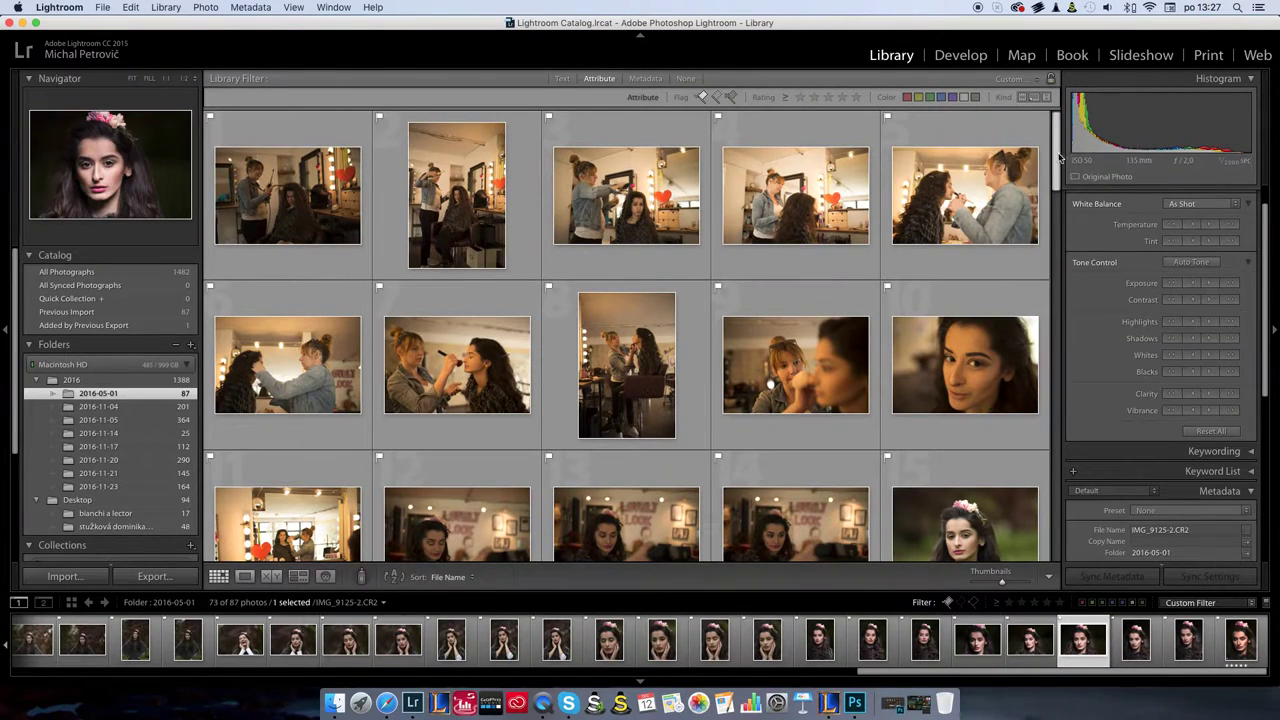
pyautogui.moveTo(456, 195)
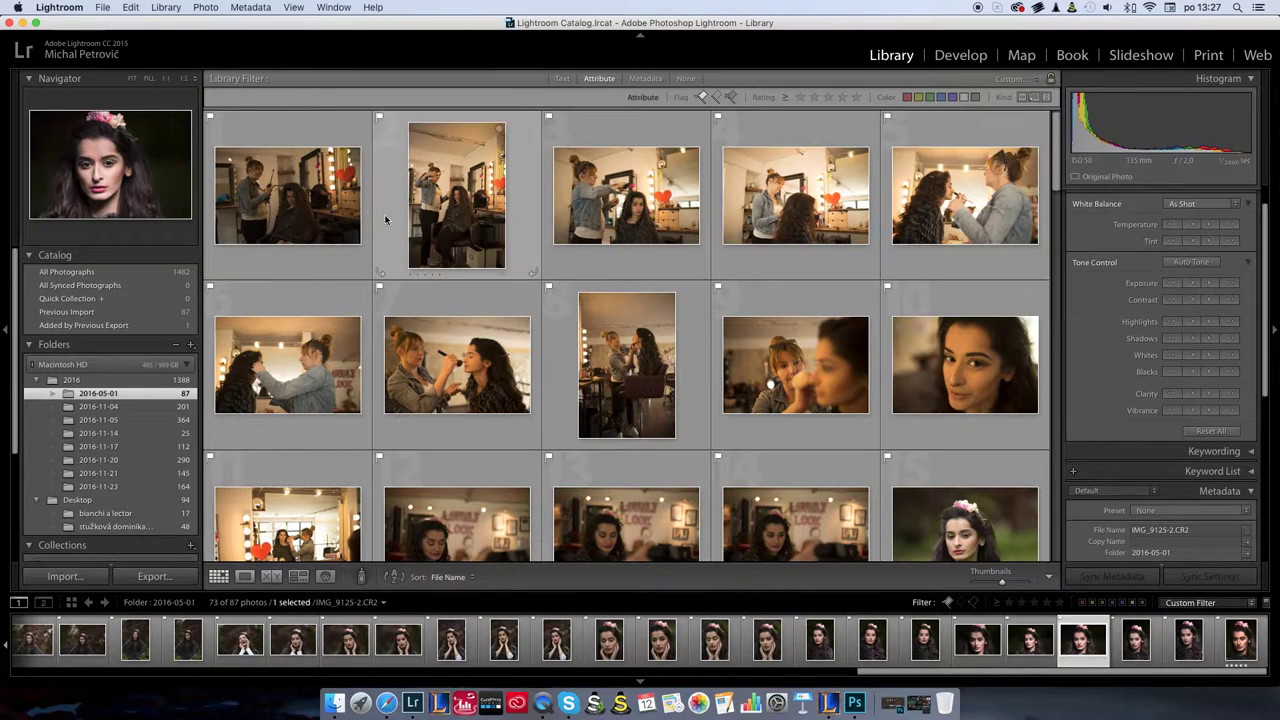
pyautogui.click(285, 184)
# Step: Edit IMG_9043-2 to Temp 4 609, Exposure +0.65, deeper blacks and Vibrance +5
pyautogui.doubleClick(274, 180)
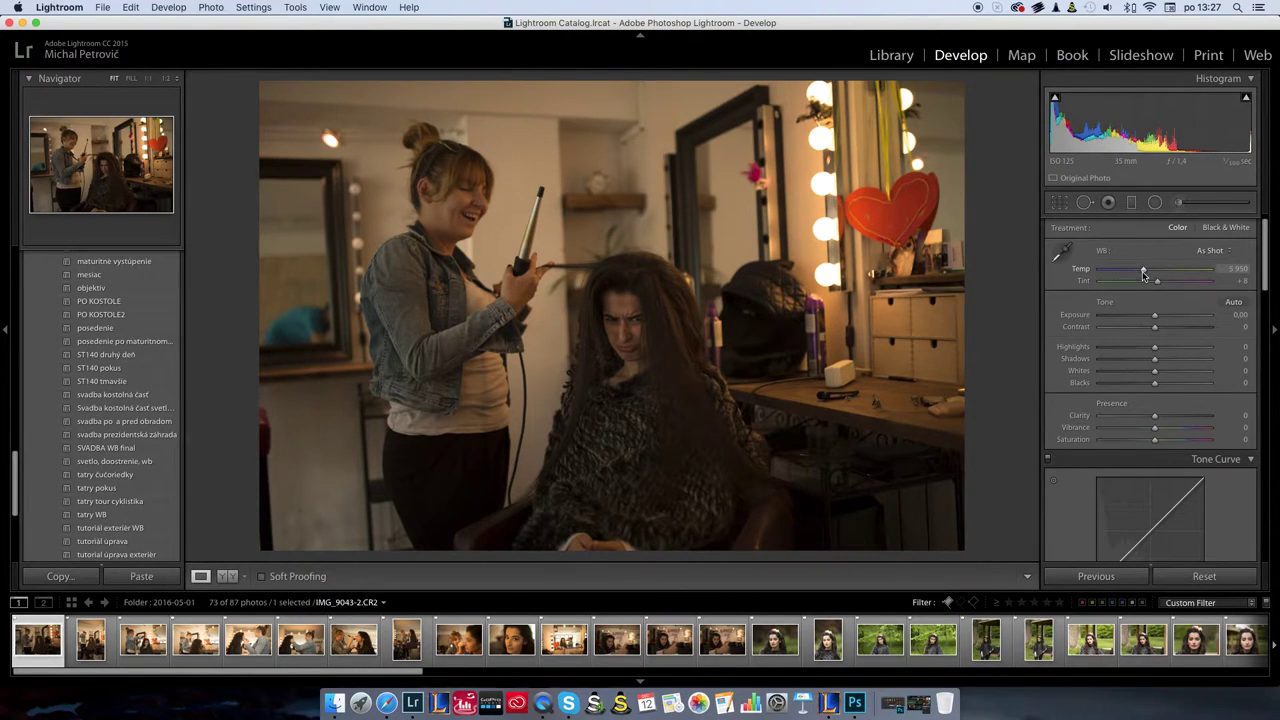
pyautogui.moveTo(1144, 272); pyautogui.dragTo(1132, 268)
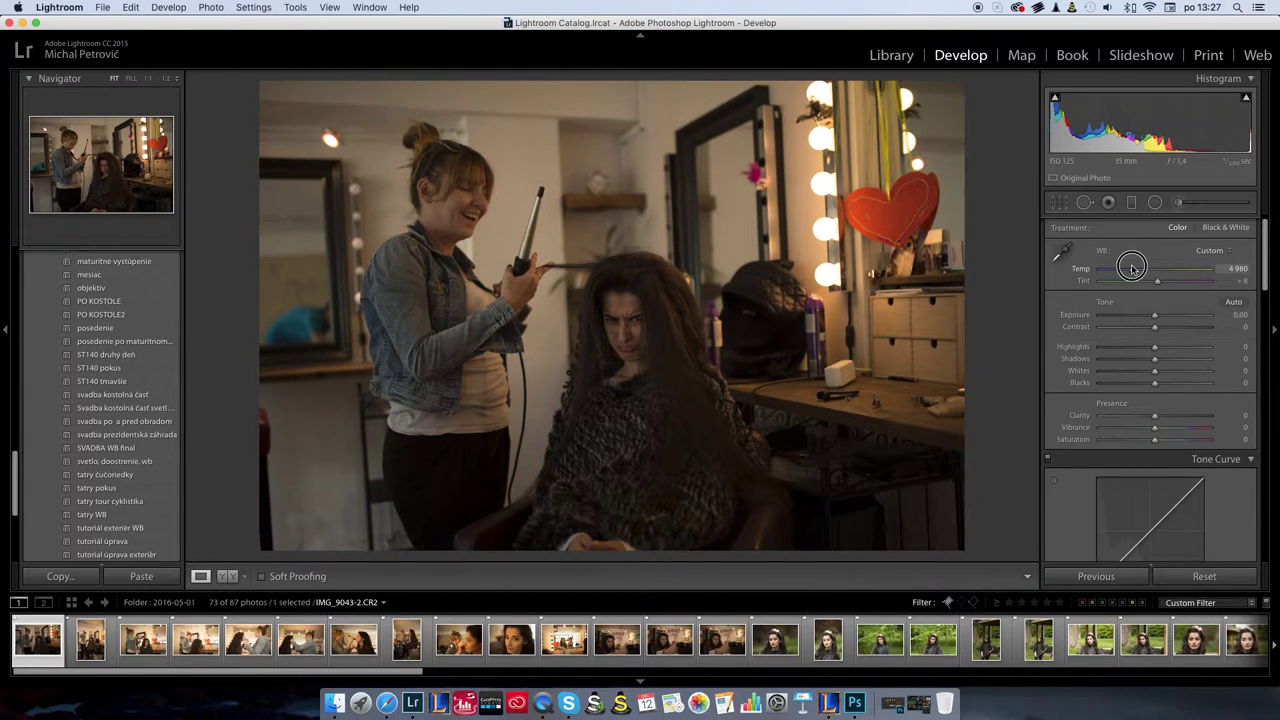
pyautogui.moveTo(1132, 268); pyautogui.dragTo(1127, 269)
pyautogui.moveTo(1155, 315); pyautogui.dragTo(1149, 383)
pyautogui.moveTo(1155, 427); pyautogui.dragTo(1158, 441)
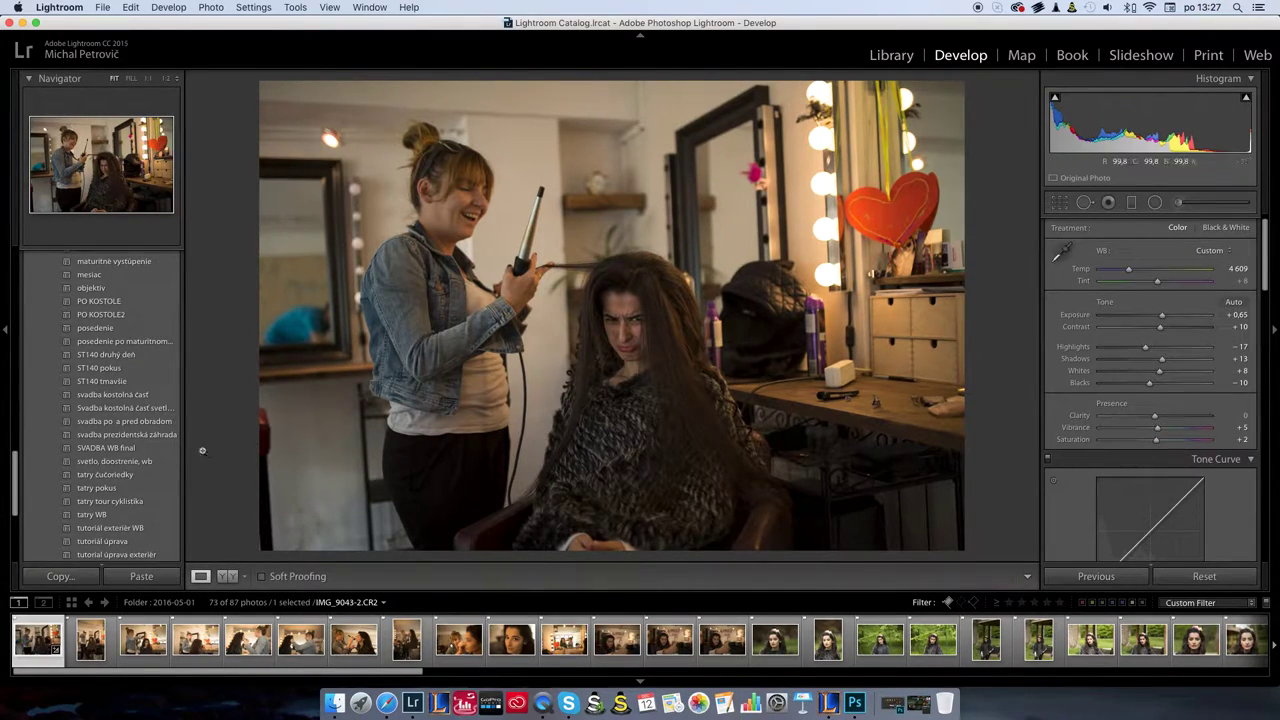
pyautogui.scroll(10, 101, 425)
pyautogui.scroll(4, 101, 425)
pyautogui.scroll(3, 101, 425)
pyautogui.scroll(3, 101, 425)
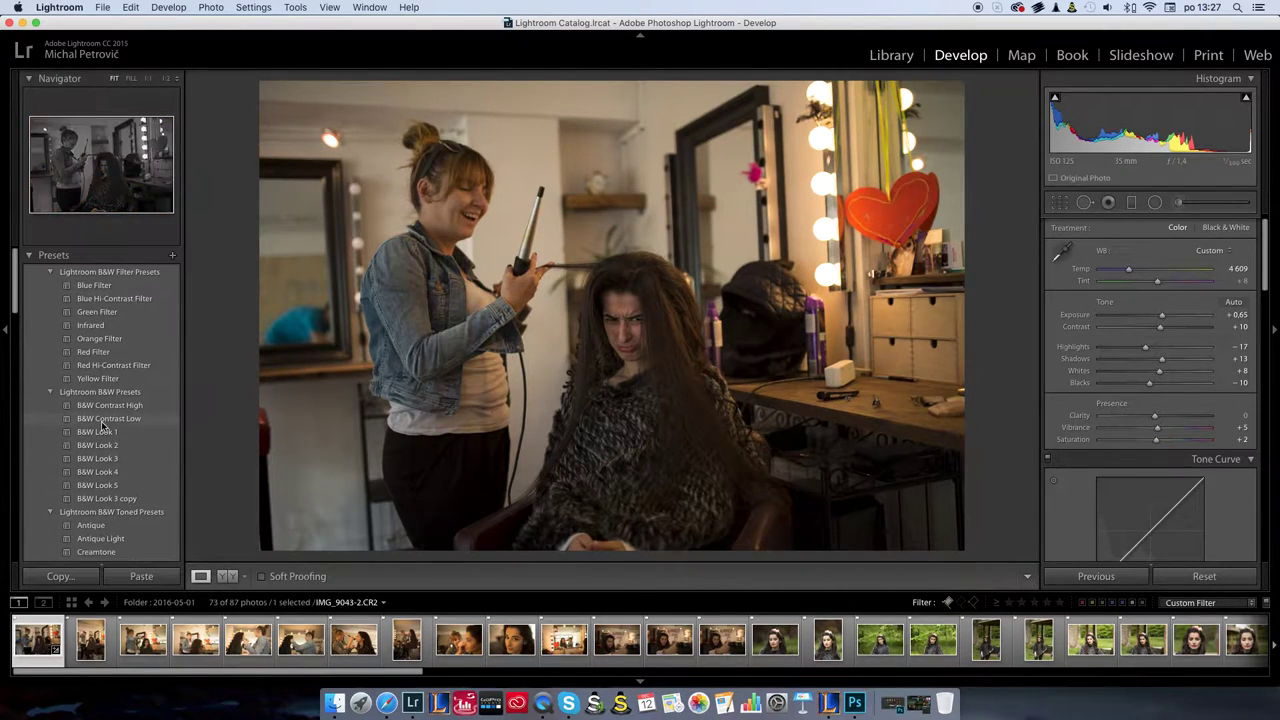
pyautogui.click(172, 256)
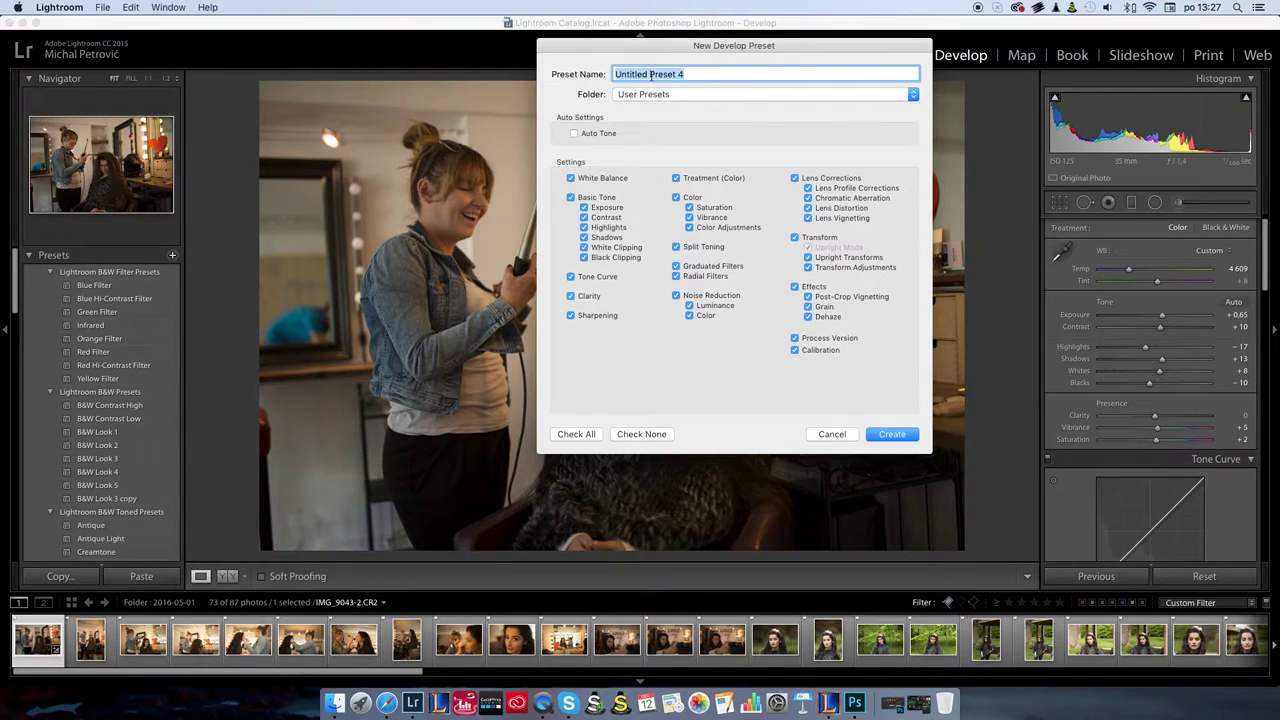
# Step: Name the preset 'líčenie modelky', create it, and switch back to the Library
pyautogui.press('BackSpace')
pyautogui.click(893, 435)
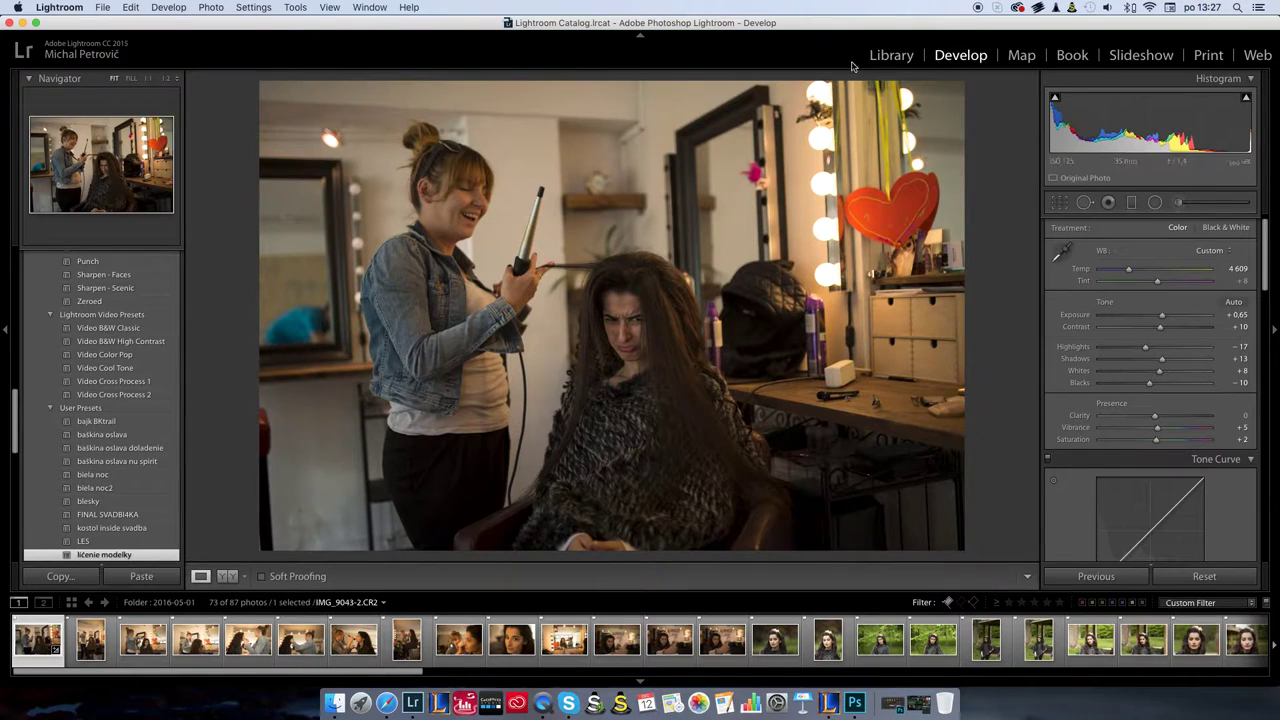
pyautogui.click(893, 56)
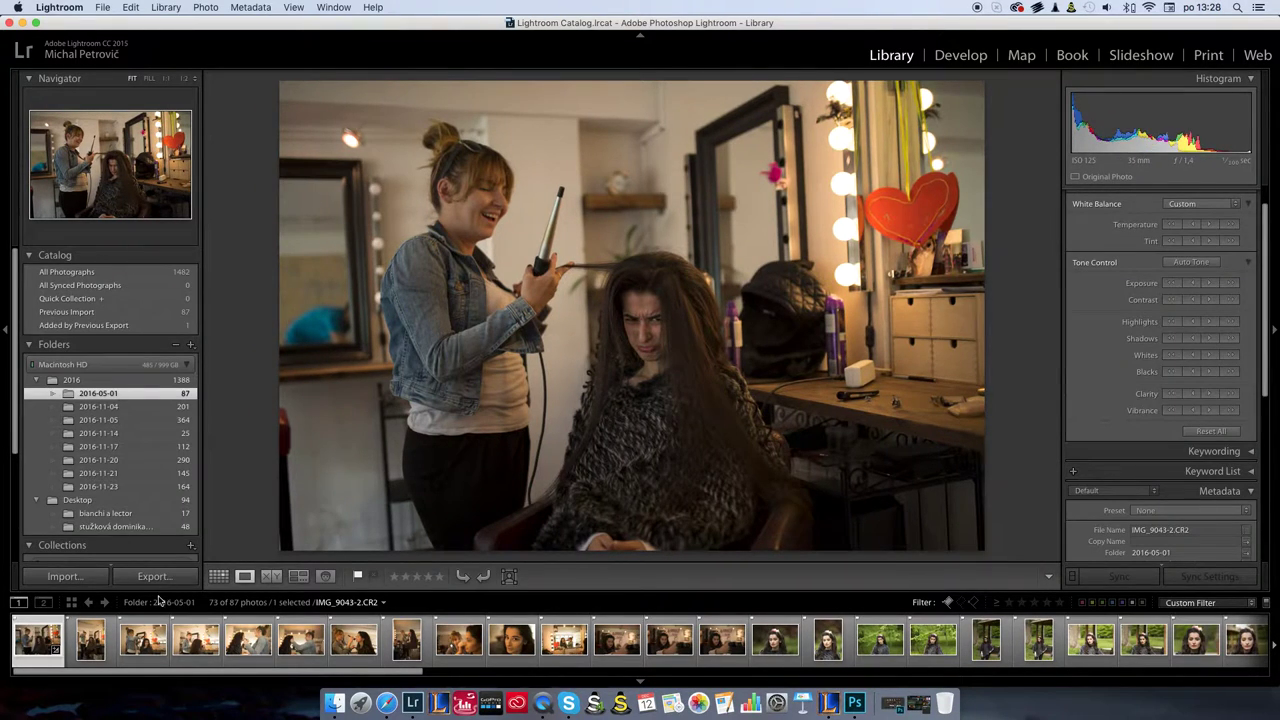
# Step: Select the first 14 makeup-room photos and apply the 'líčenie modelky' preset through Quick Develop
pyautogui.click(218, 576)
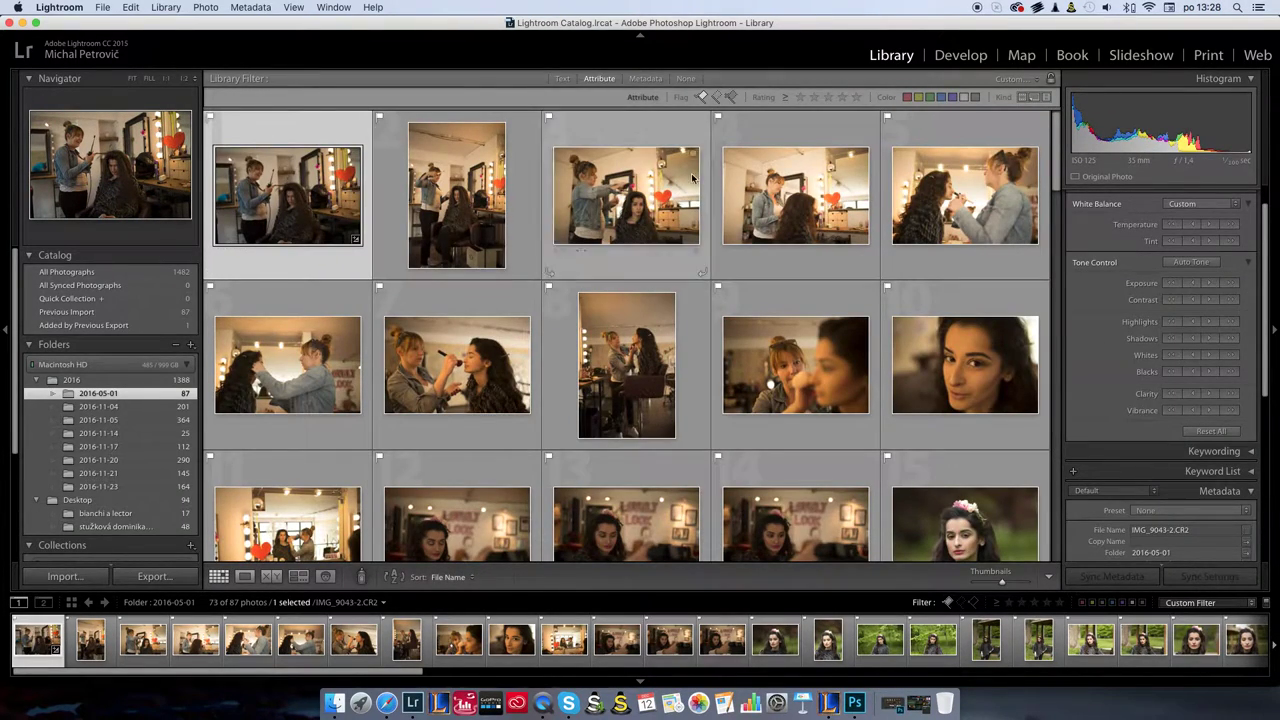
pyautogui.scroll(-1, 422, 205)
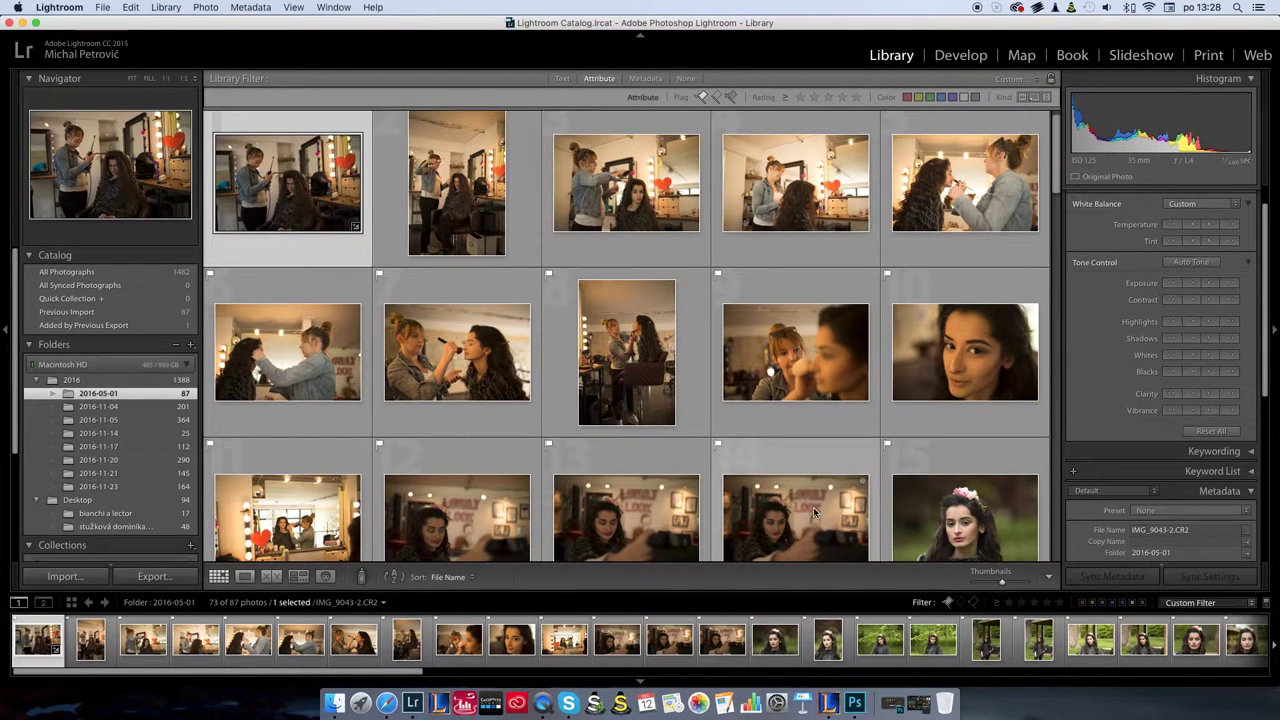
pyautogui.keyDown('shift'); pyautogui.click(813, 507); pyautogui.keyUp('shift')
pyautogui.scroll(1, 1175, 343)
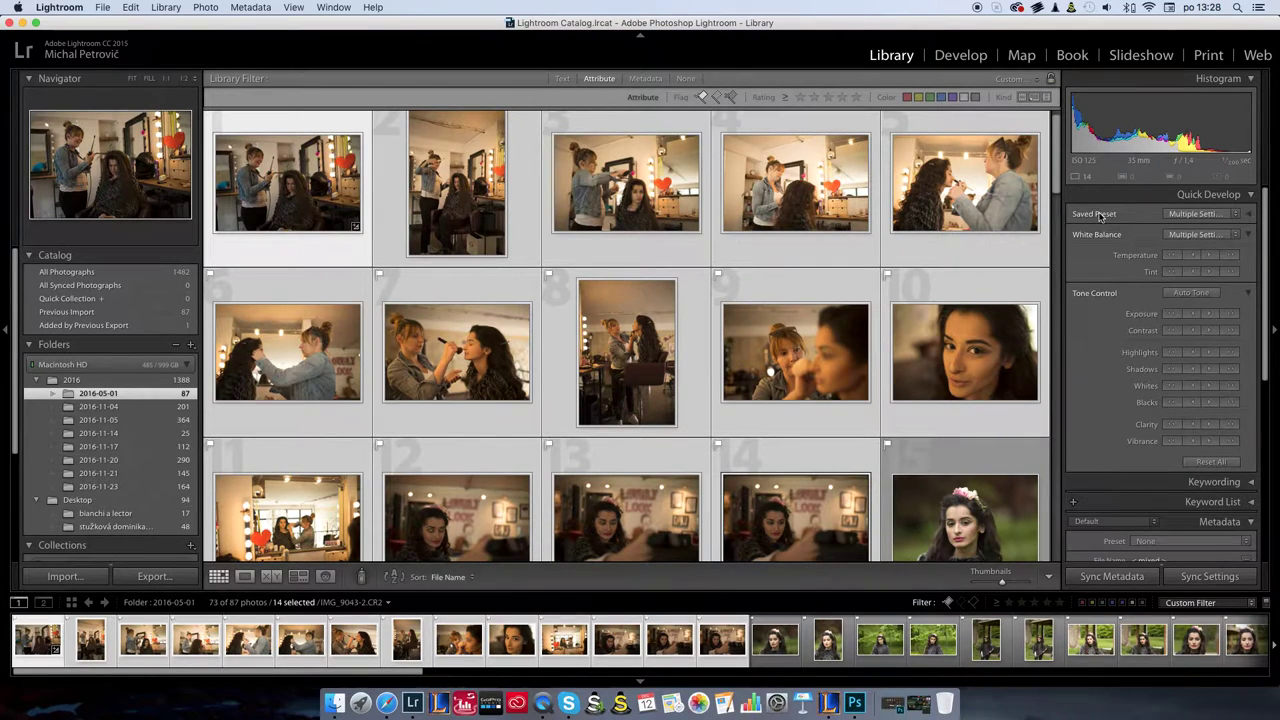
pyautogui.click(1233, 216)
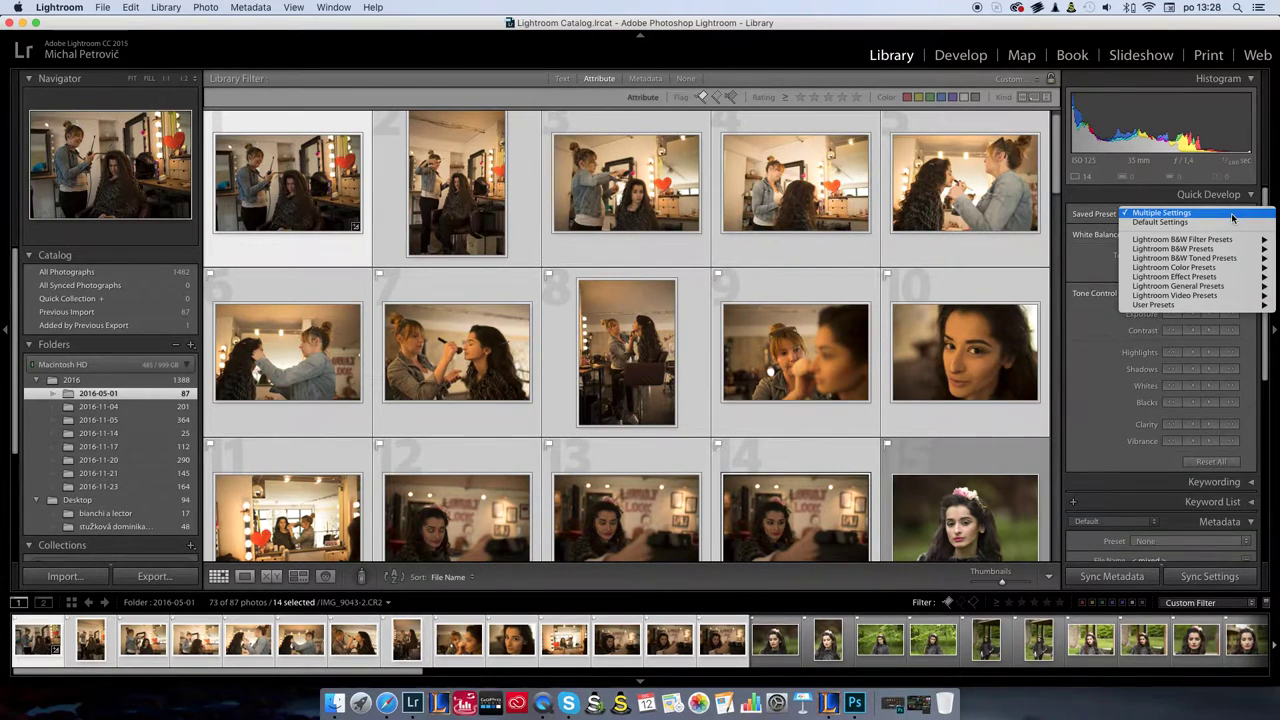
pyautogui.moveTo(1160, 304)
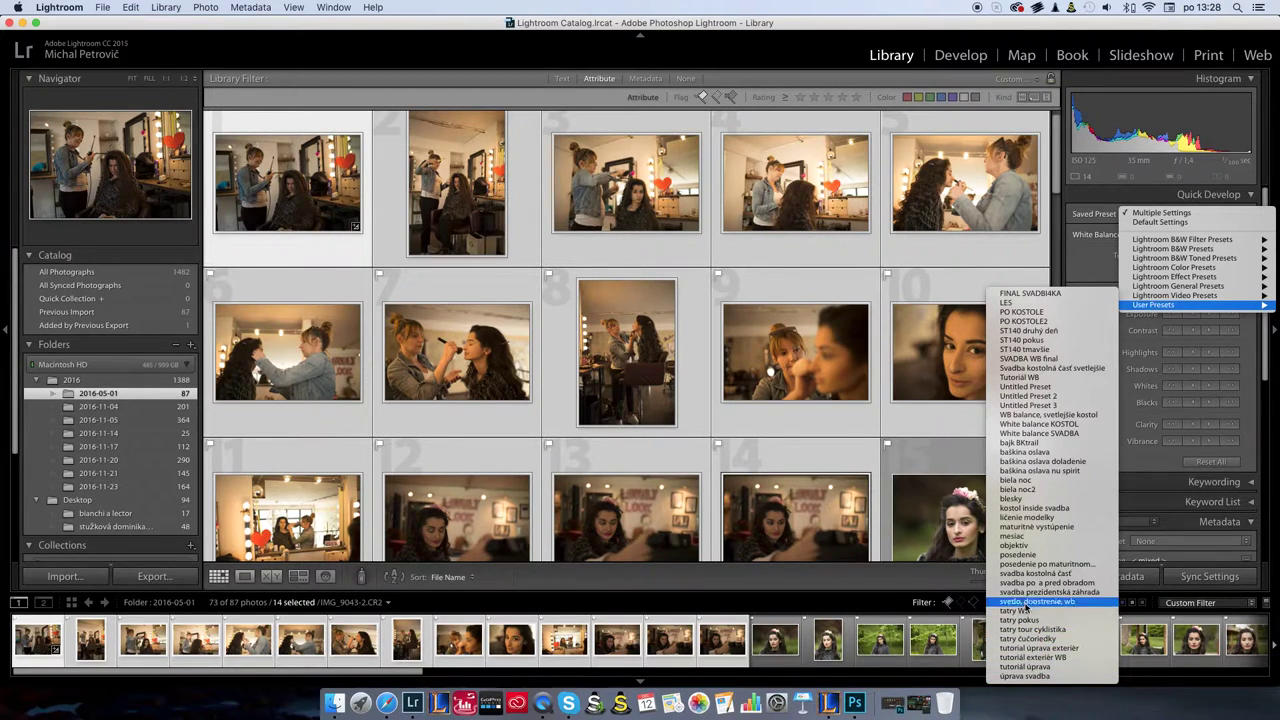
pyautogui.click(1025, 522)
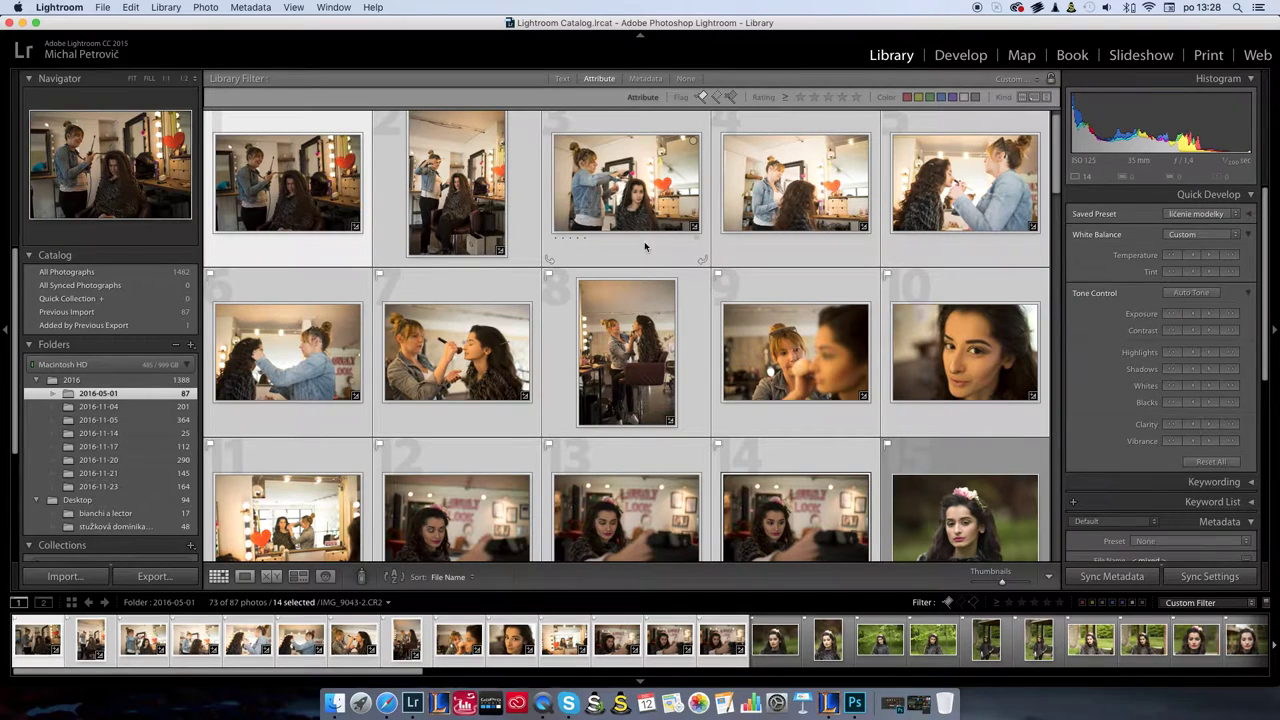
# Step: Narrow the selection down to just photo 3
pyautogui.click(582, 165)
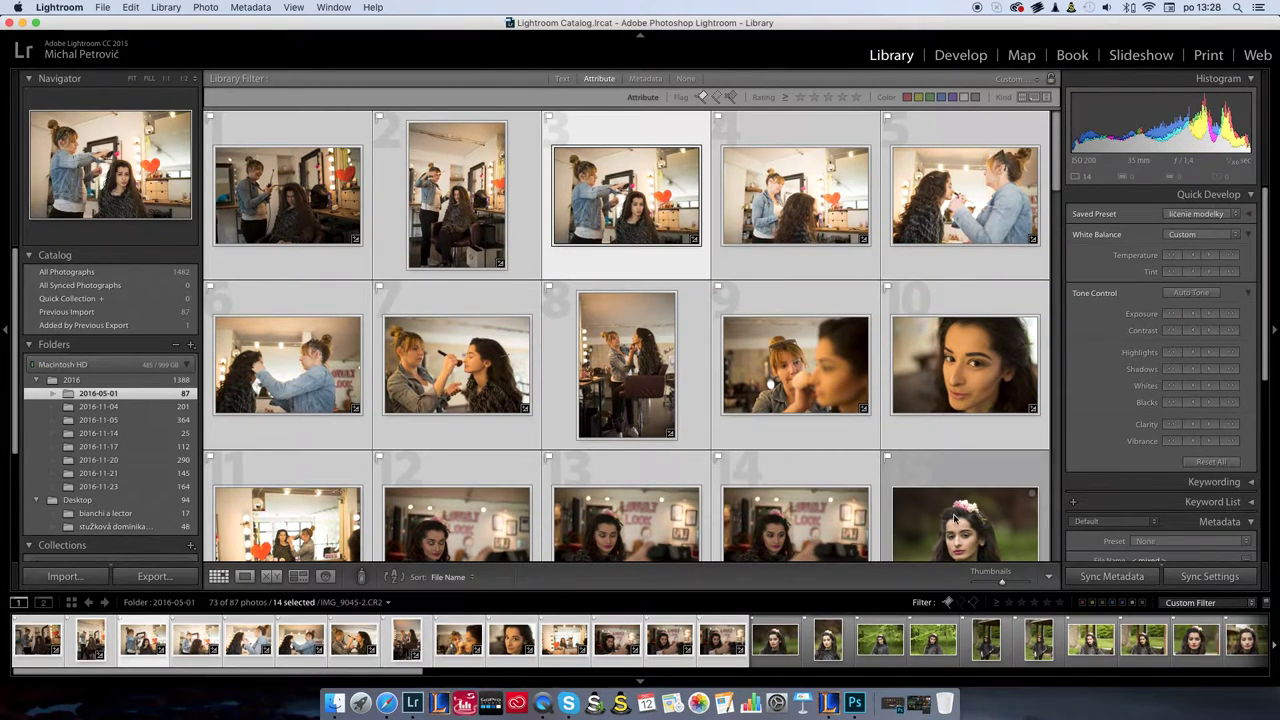
pyautogui.click(955, 515)
pyautogui.click(626, 195)
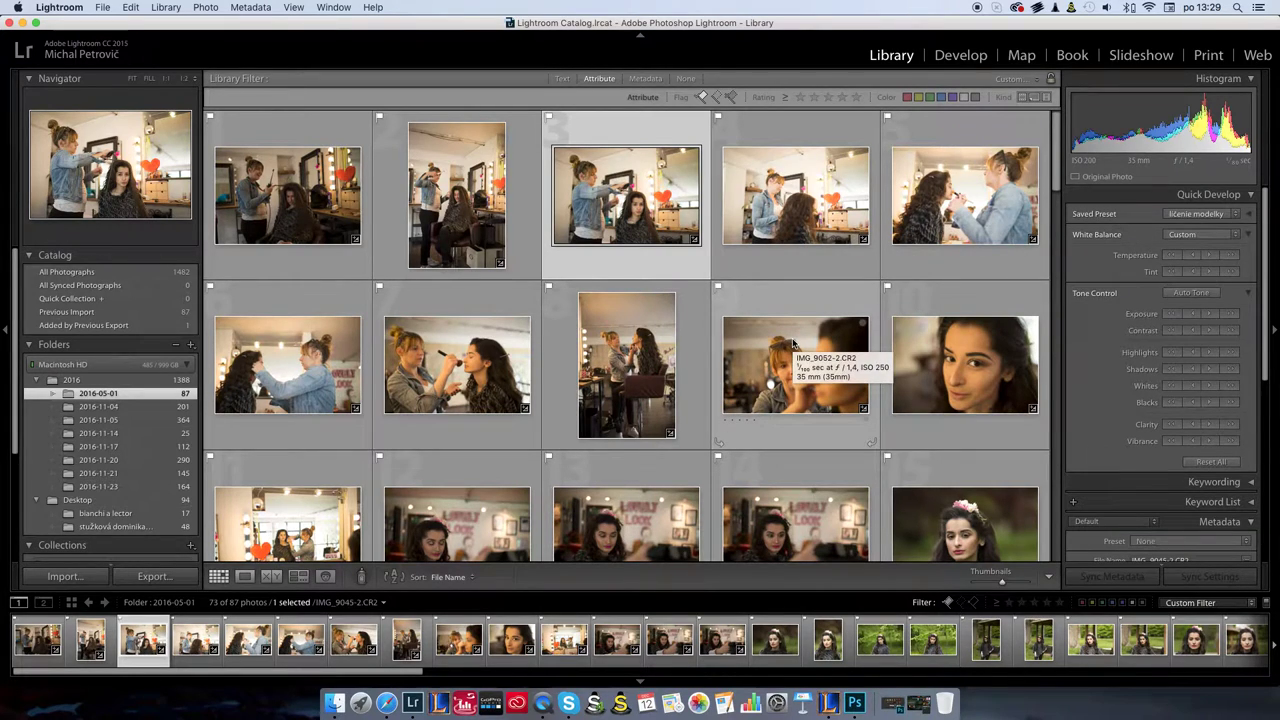
# Step: Check the next photo and pull its Highlights down to -81 in Develop
pyautogui.doubleClick(639, 205)
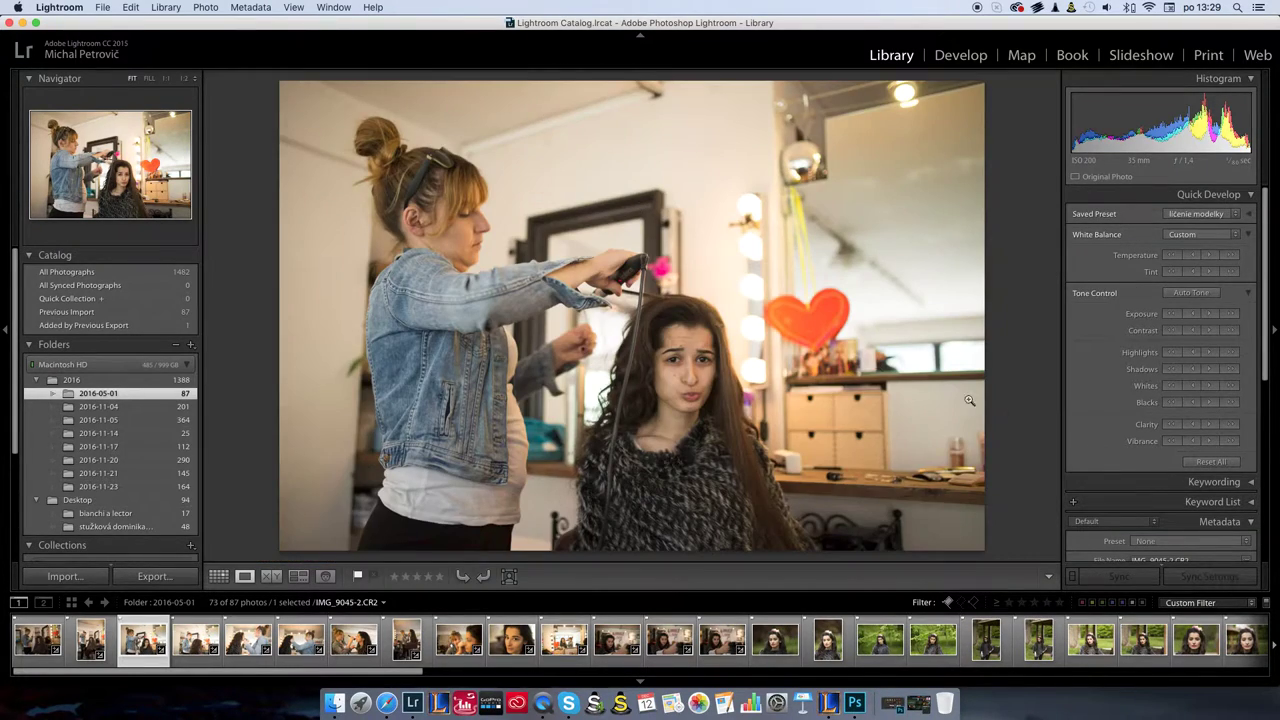
pyautogui.press('Right')
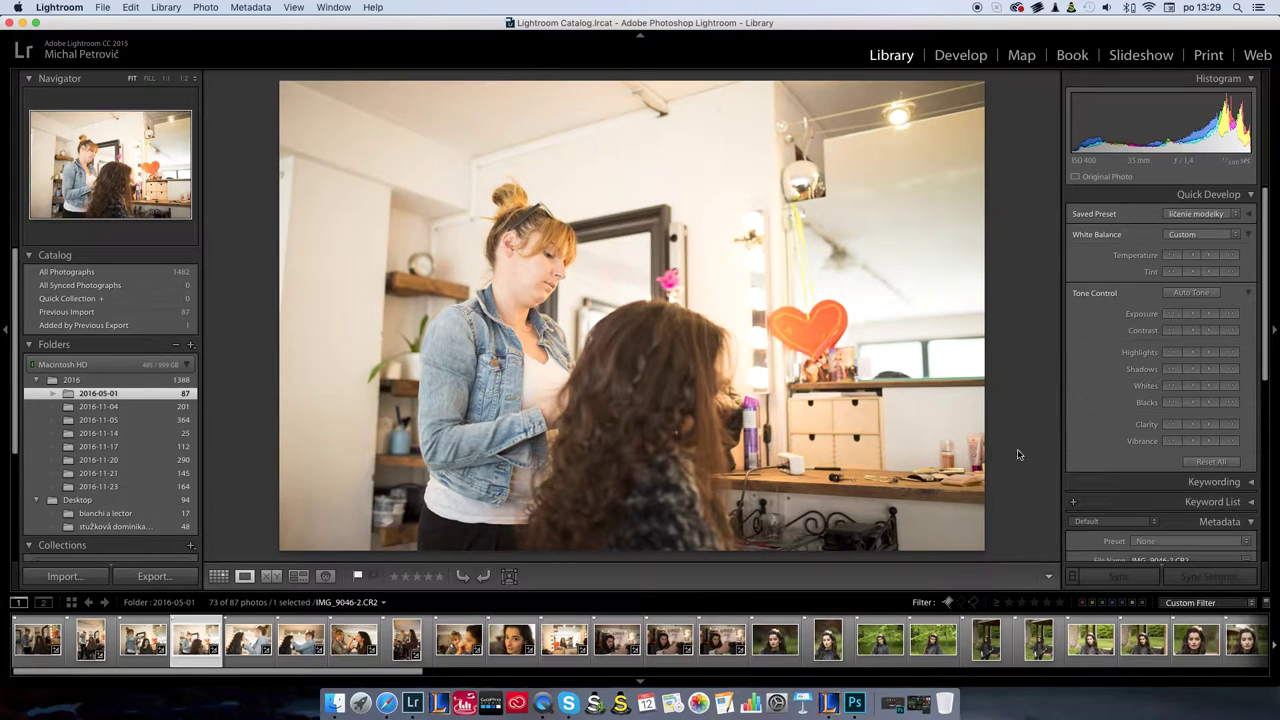
pyautogui.click(962, 55)
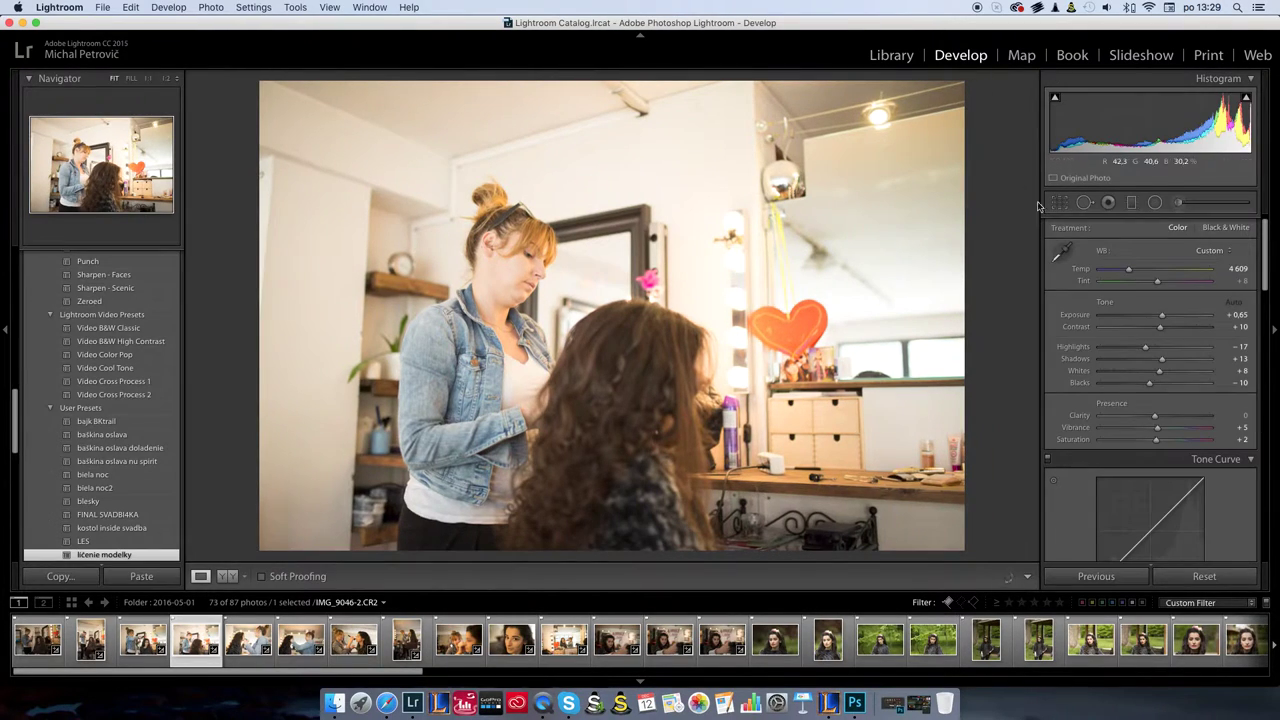
pyautogui.moveTo(1146, 346); pyautogui.dragTo(1124, 349)
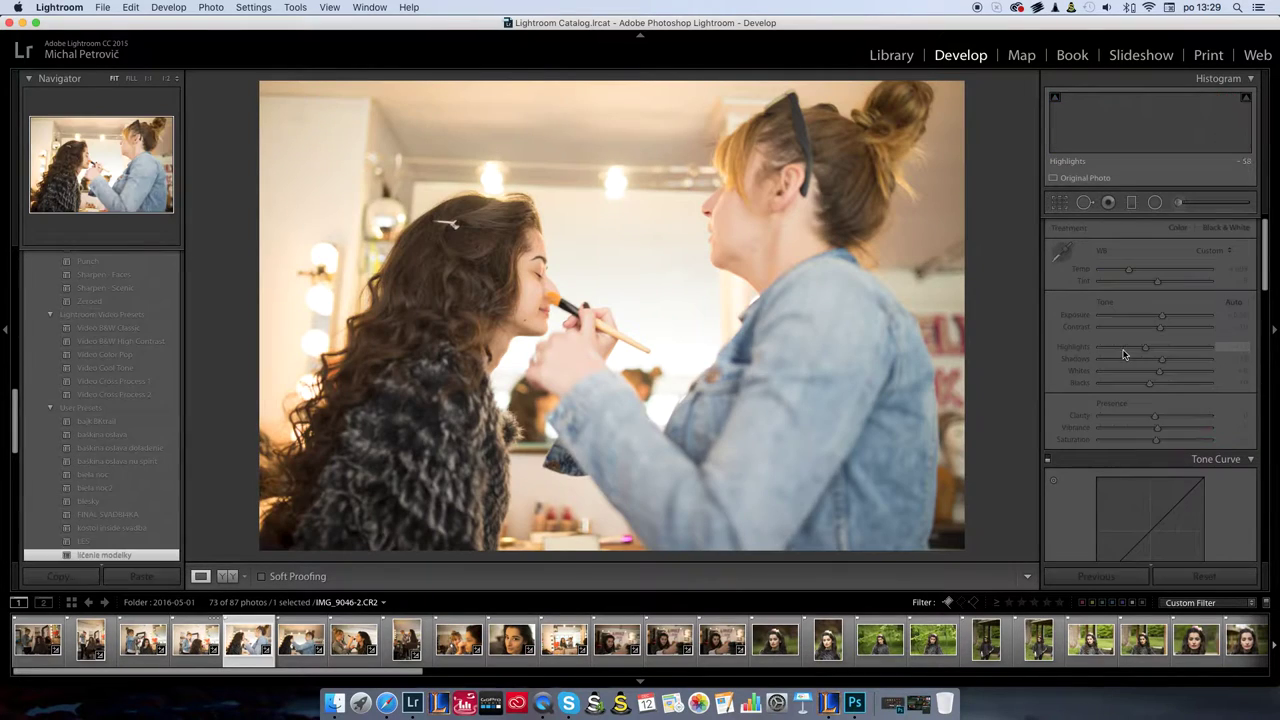
pyautogui.moveTo(1145, 348); pyautogui.dragTo(1110, 350)
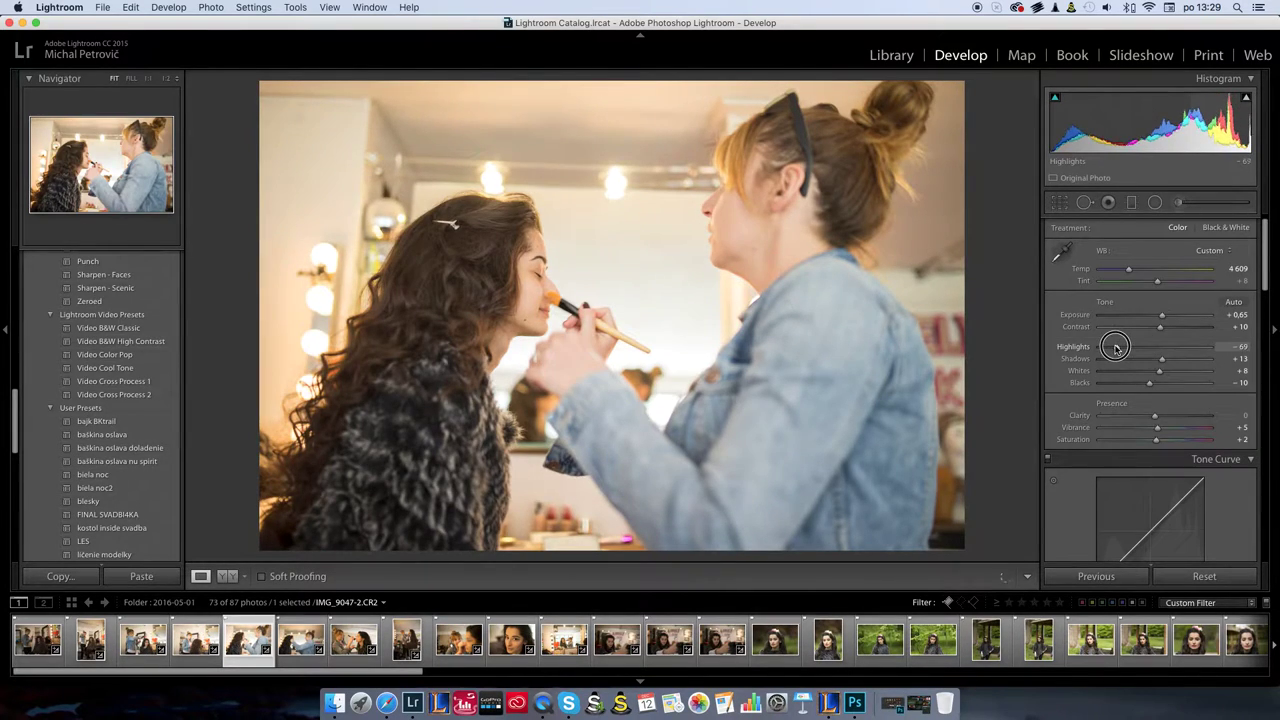
# Step: Return to the Library grid and select the flower-crown portrait
pyautogui.click(891, 55)
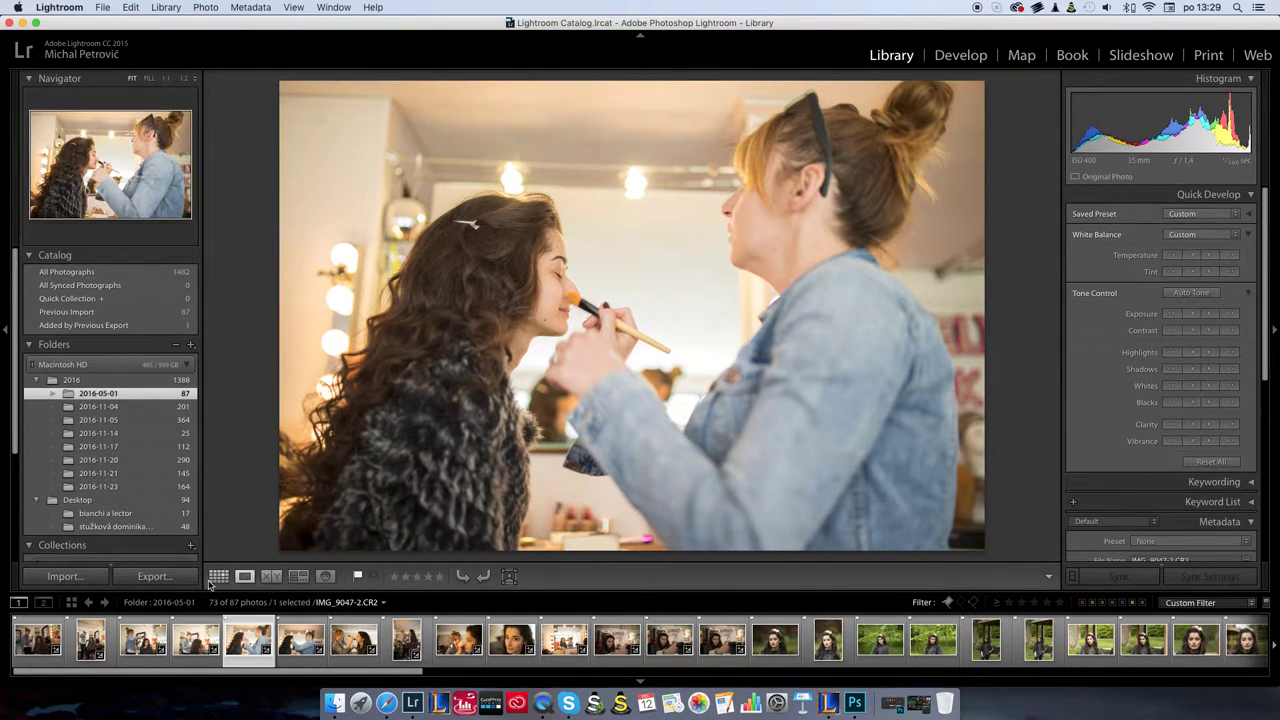
pyautogui.click(218, 576)
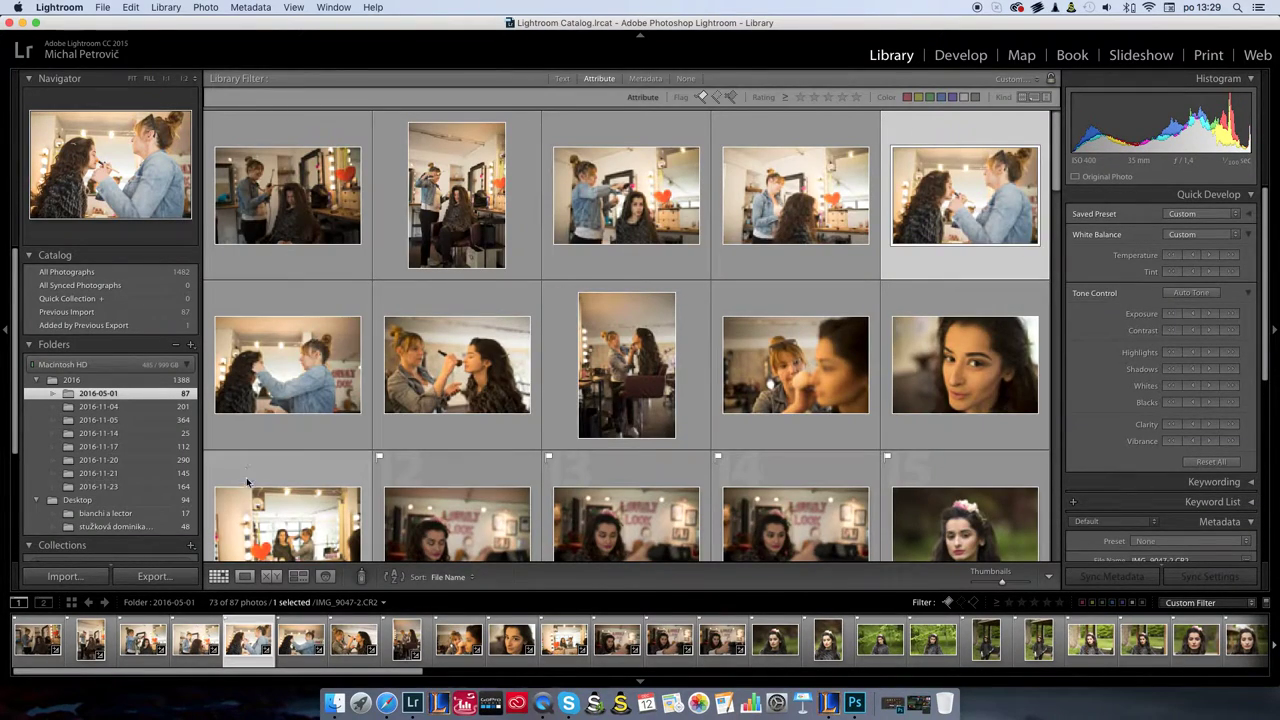
pyautogui.moveTo(1052, 150)
pyautogui.mouseDown()
pyautogui.moveTo(1049, 309)
pyautogui.moveTo(1052, 194)
pyautogui.mouseUp()
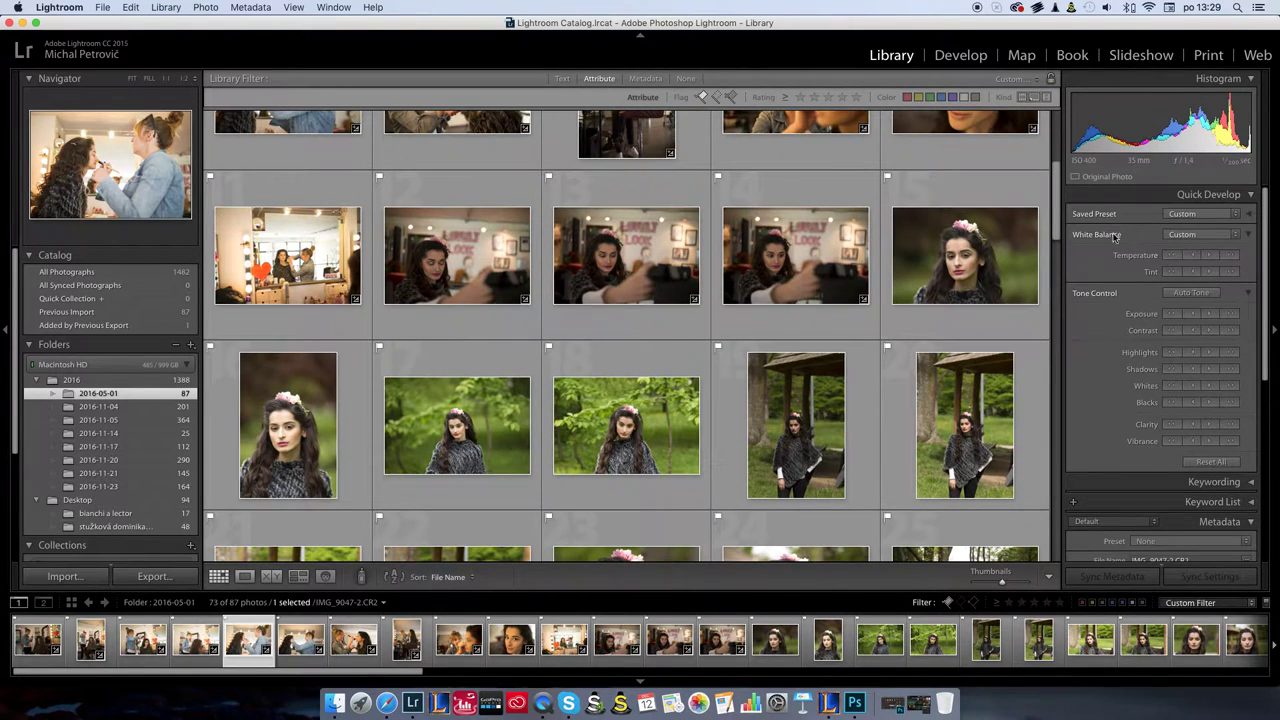
pyautogui.click(975, 252)
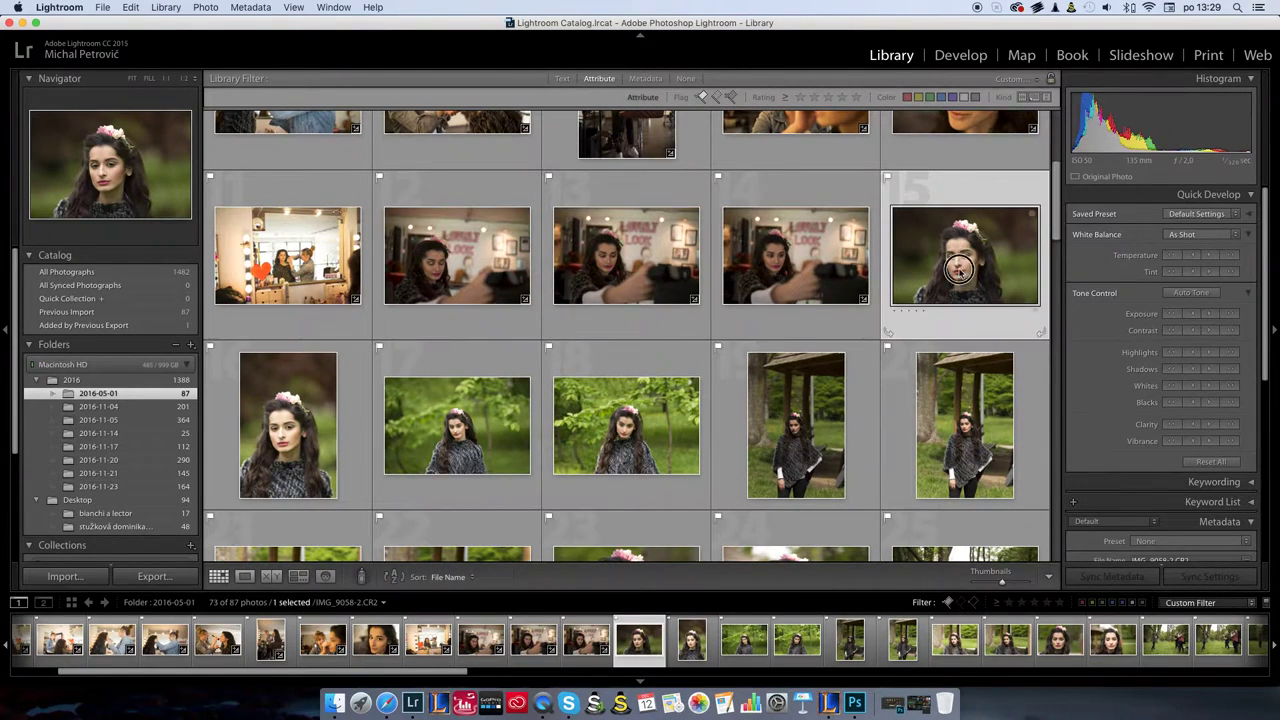
# Step: Set Contrast +15, Highlights -30, Shadows +15, Whites +6, Blacks -6, Vibrance +3, Saturation +4
pyautogui.doubleClick(960, 272)
pyautogui.click(960, 55)
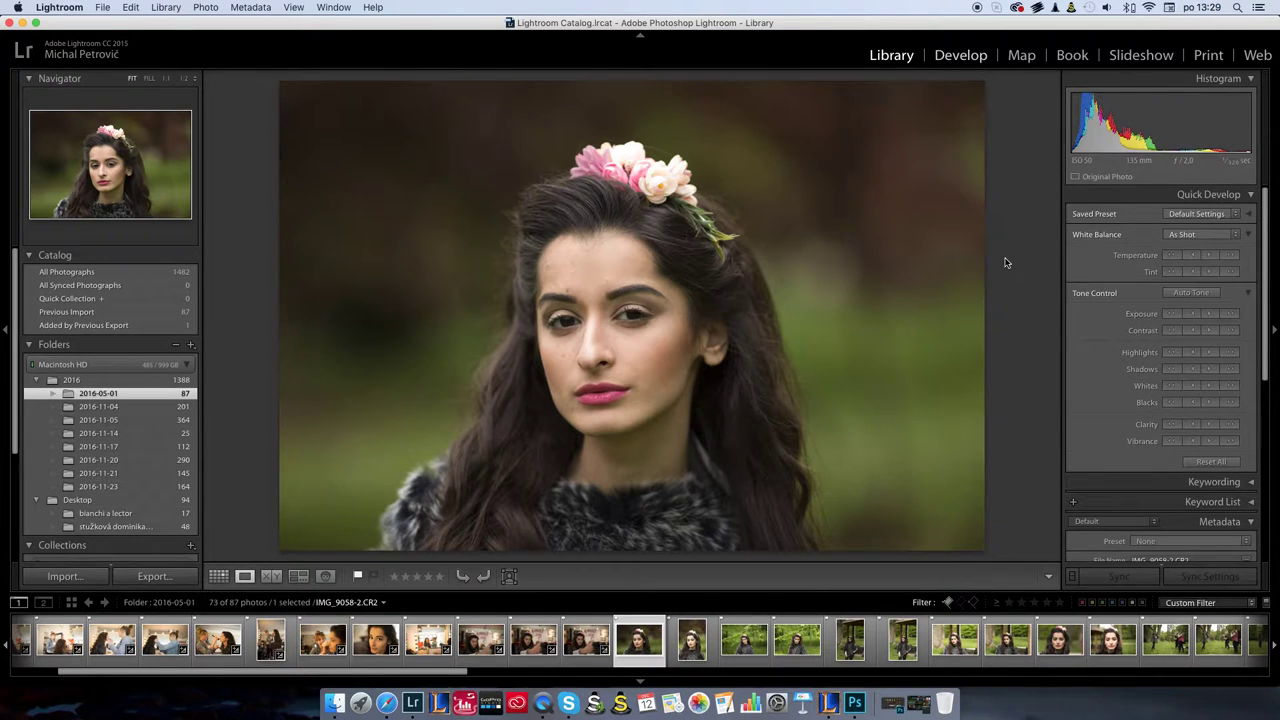
pyautogui.moveTo(1157, 330); pyautogui.dragTo(1162, 329)
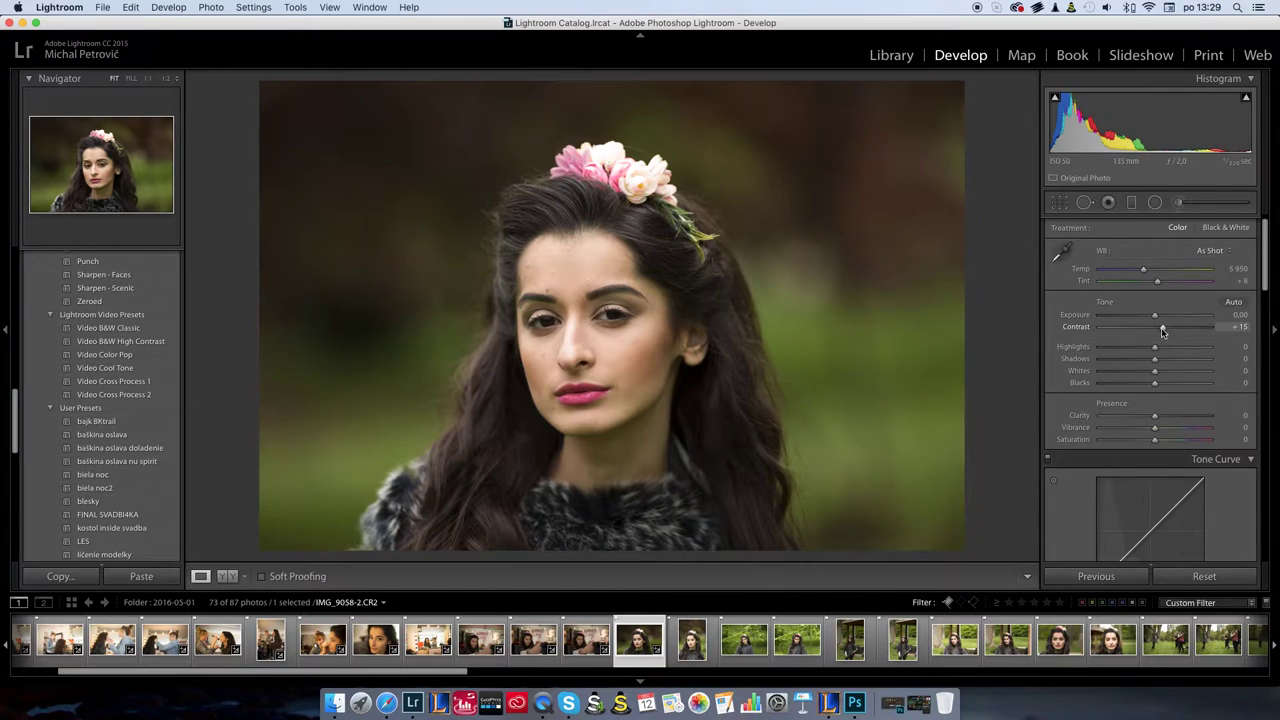
pyautogui.moveTo(1155, 347)
pyautogui.mouseDown()
pyautogui.moveTo(1138, 350)
pyautogui.moveTo(1163, 360)
pyautogui.moveTo(1151, 384)
pyautogui.mouseUp()
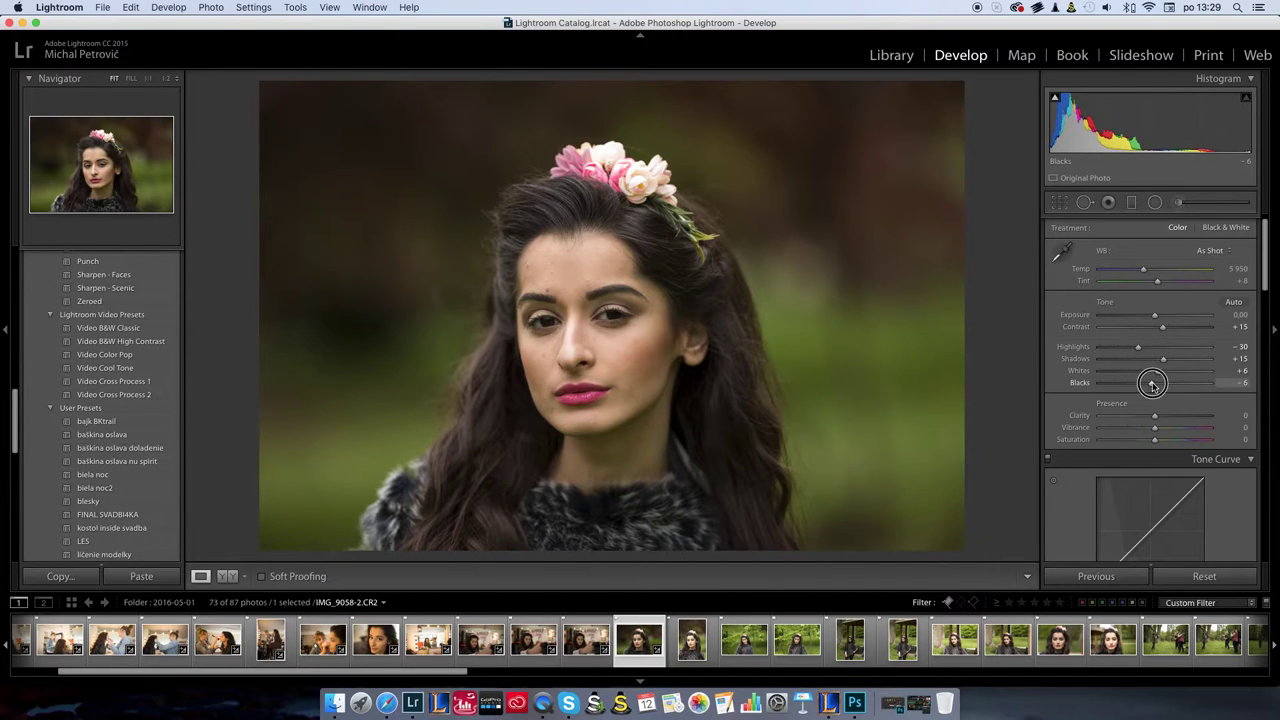
pyautogui.moveTo(1156, 428); pyautogui.dragTo(1158, 441)
# Step: Start a new develop preset from the portrait's current settings
pyautogui.scroll(5, 151, 290)
pyautogui.scroll(5, 151, 290)
pyautogui.scroll(5, 151, 290)
pyautogui.scroll(3, 150, 295)
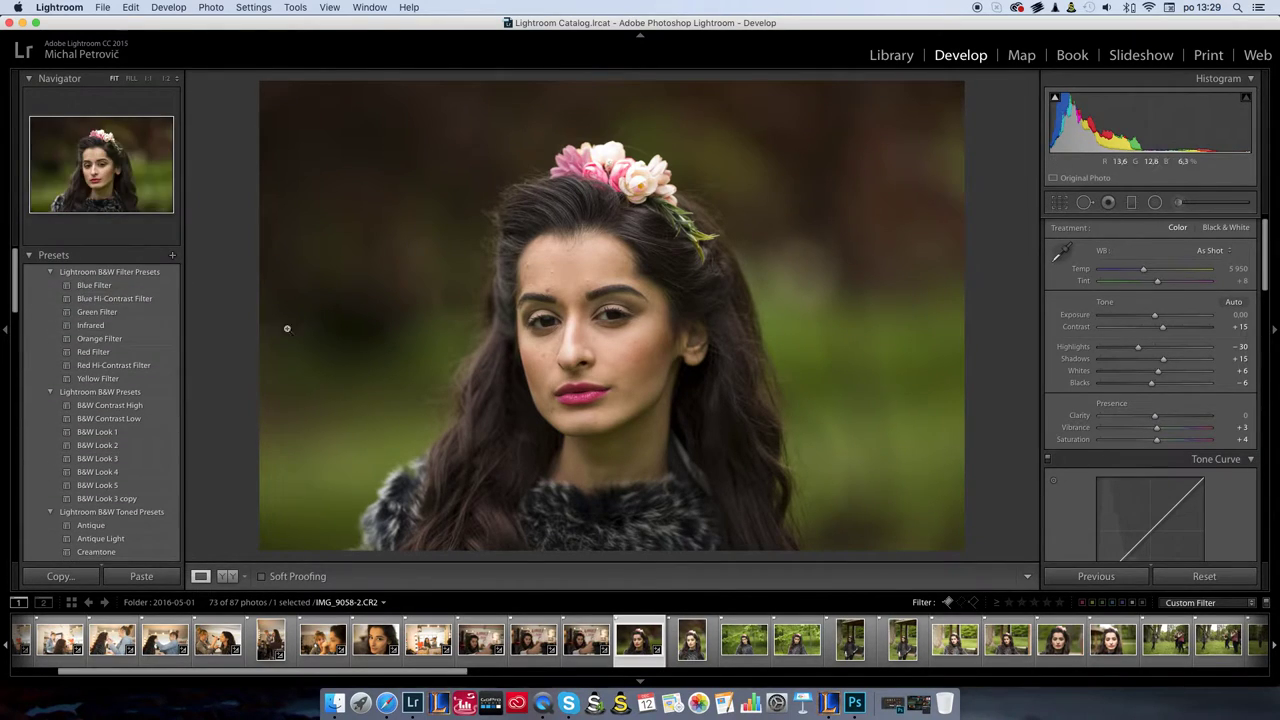
pyautogui.click(172, 255)
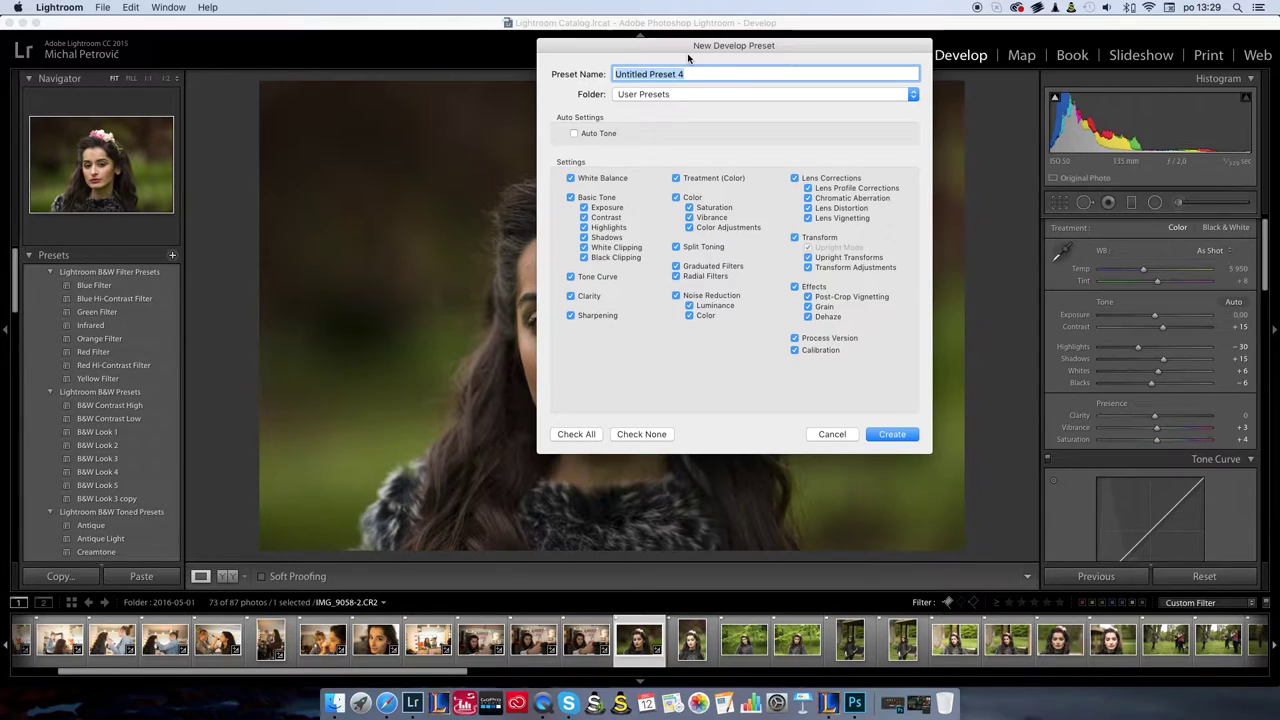
# Step: Create the user preset 'fotenie tráva v pozadí' and go back to the Library
pyautogui.write('fotenie tr')
pyautogui.write('áva v pozadí')
pyautogui.click(892, 434)
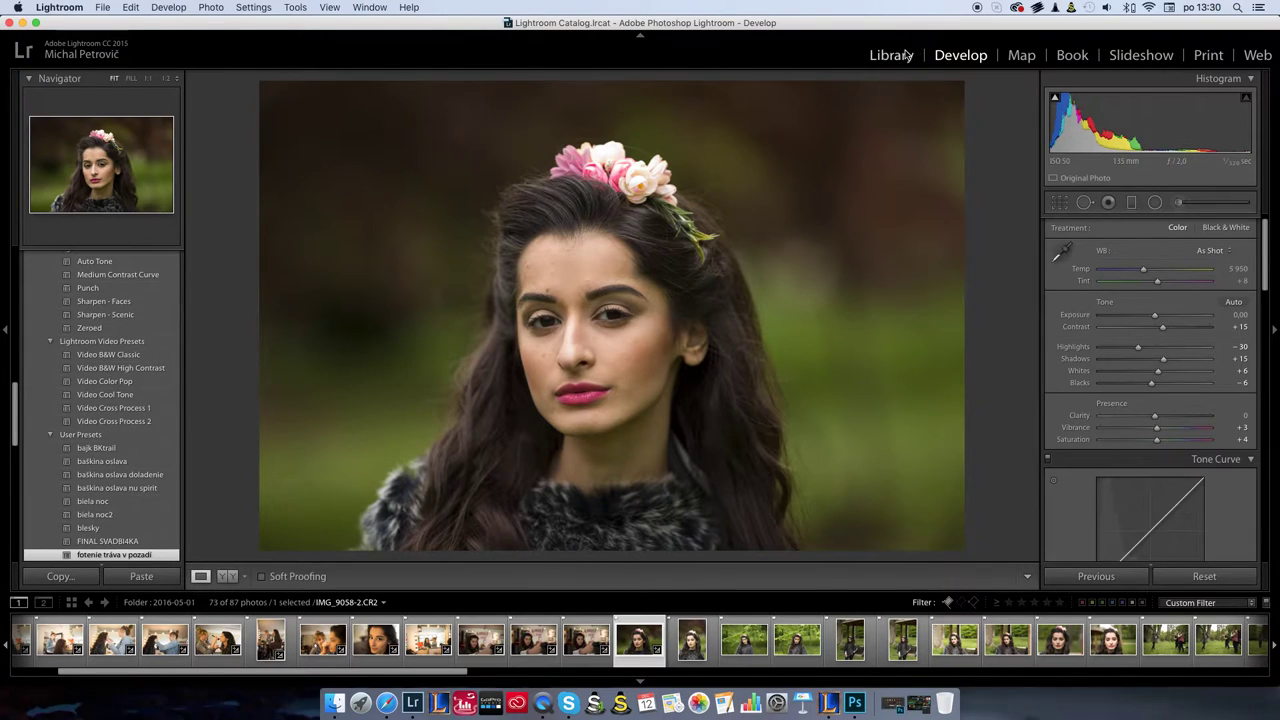
pyautogui.click(900, 56)
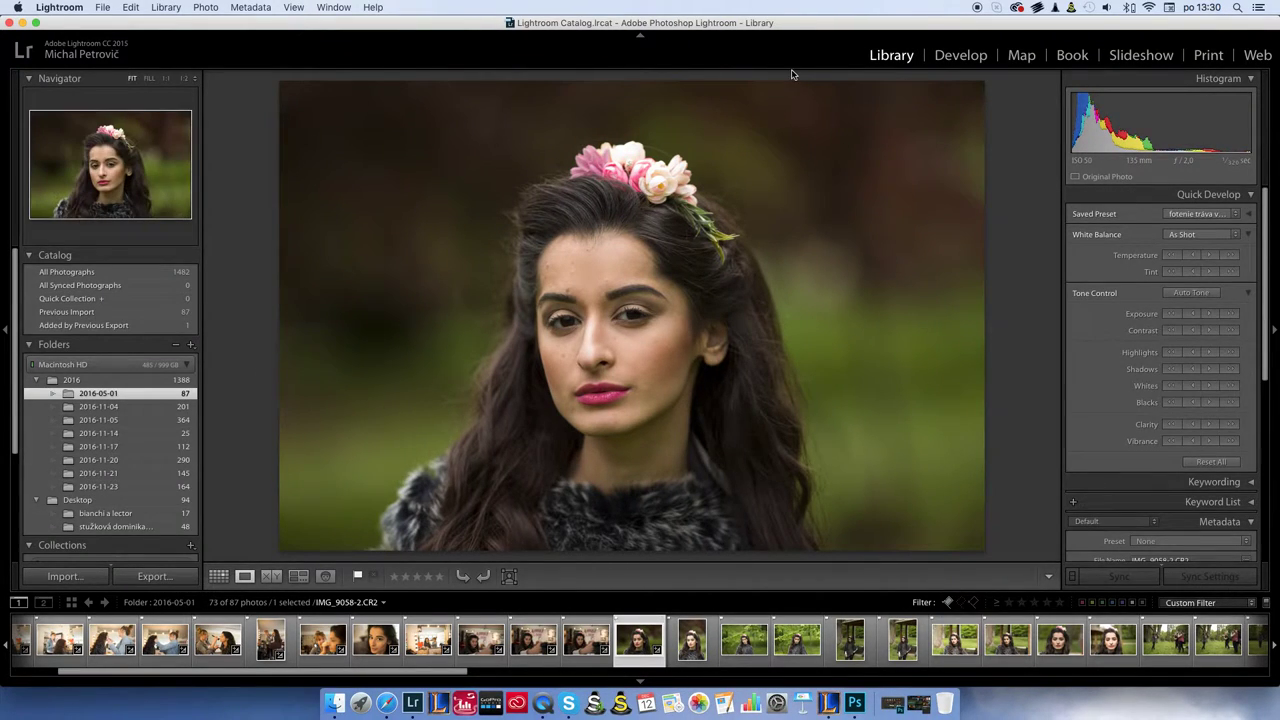
# Step: Apply the fotenie tráva v pozadí preset to photos 15 through 45 via Quick Develop
pyautogui.click(218, 576)
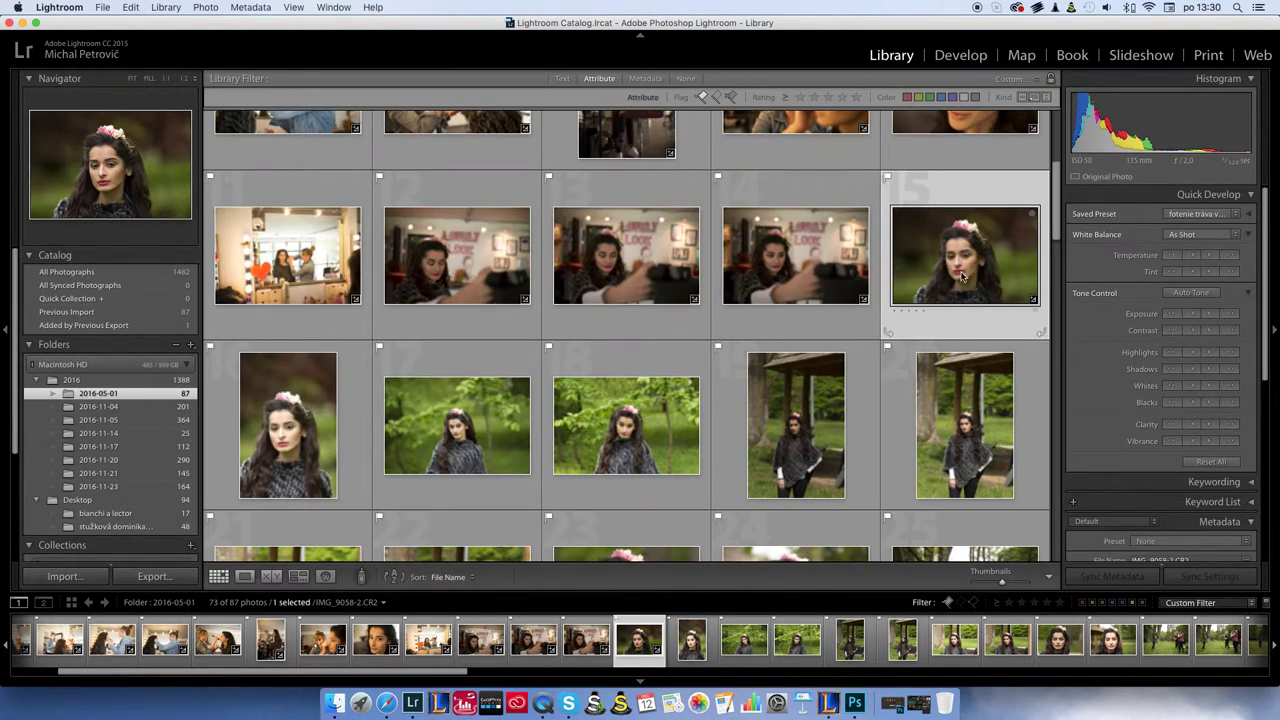
pyautogui.moveTo(1057, 200); pyautogui.dragTo(1045, 404)
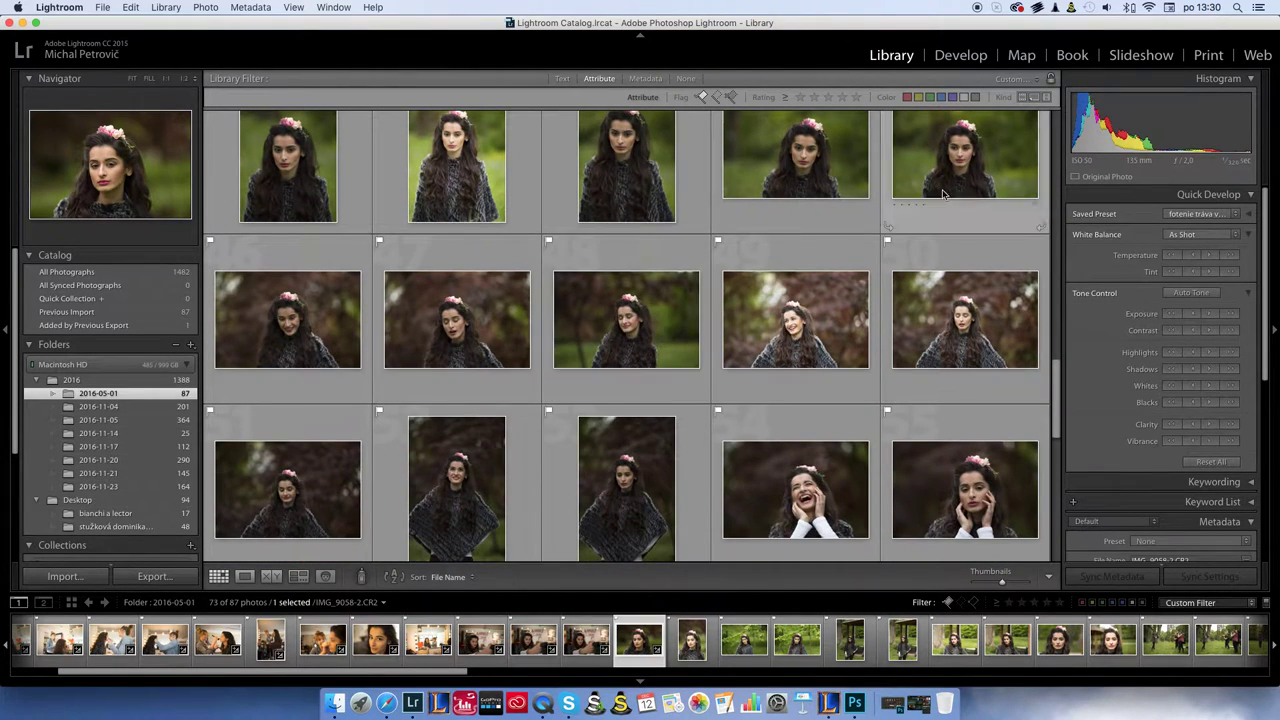
pyautogui.keyDown('shift'); pyautogui.click(985, 180); pyautogui.keyUp('shift')
pyautogui.moveTo(1057, 387); pyautogui.dragTo(1058, 318)
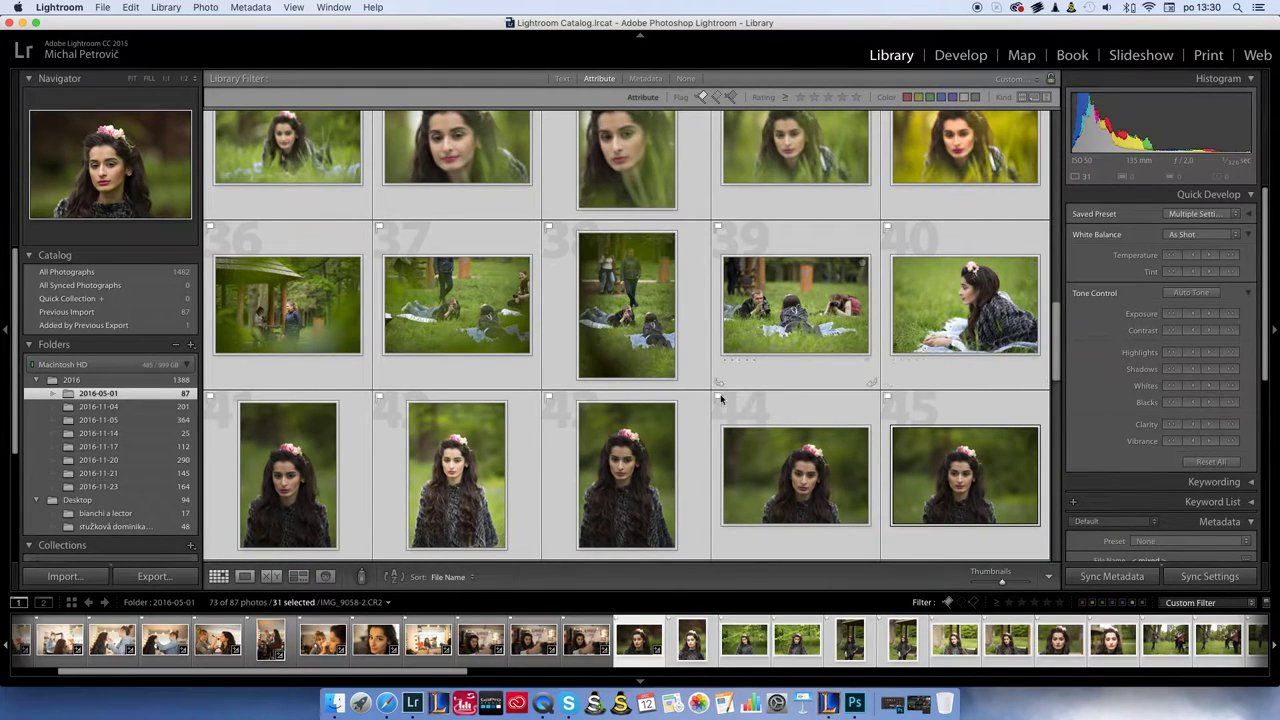
pyautogui.click(1238, 217)
pyautogui.moveTo(1160, 304)
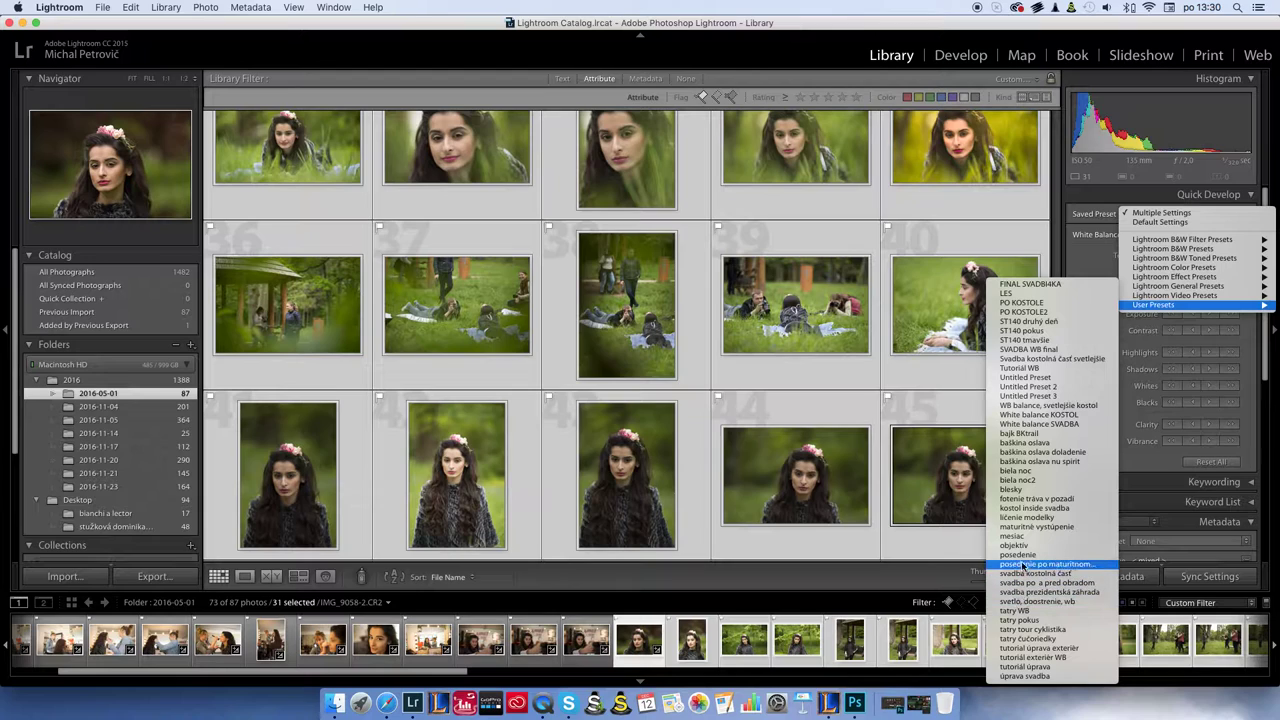
pyautogui.click(1030, 498)
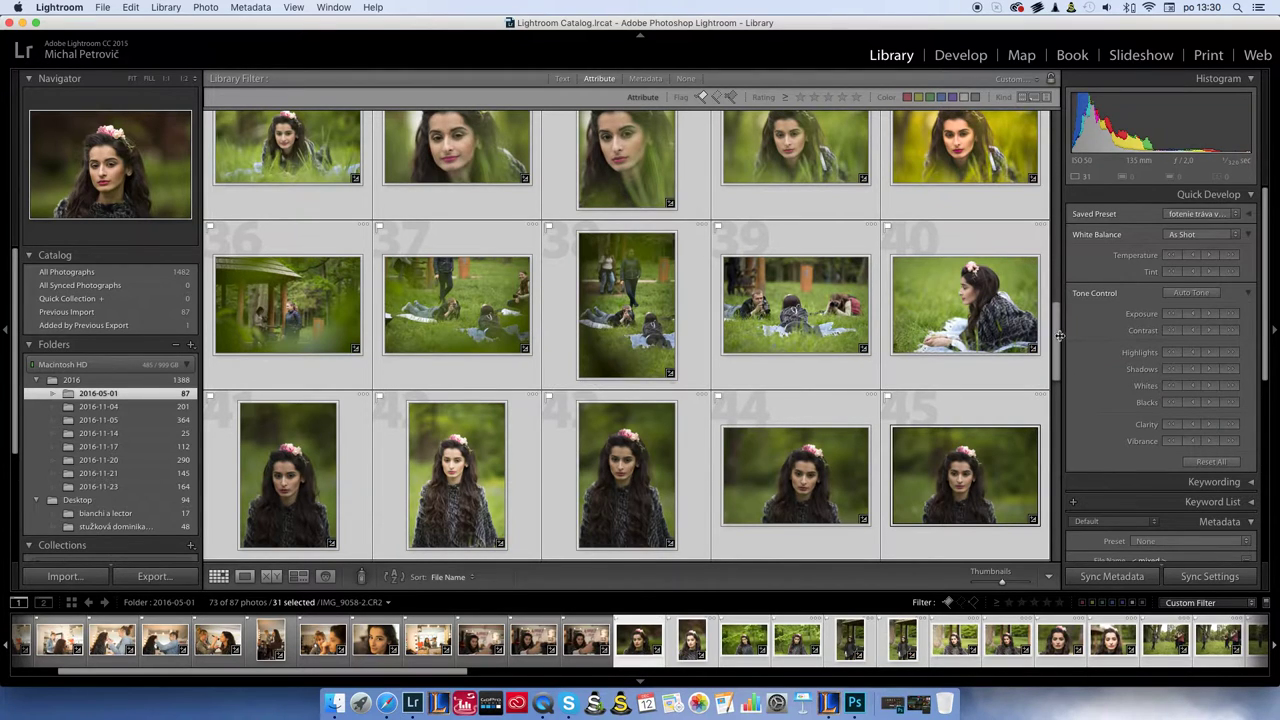
pyautogui.moveTo(1055, 345); pyautogui.dragTo(1062, 205)
pyautogui.click(985, 280)
# Step: Flip through the outdoor portraits in Develop to verify the preset, then return to the grid
pyautogui.doubleClick(903, 323)
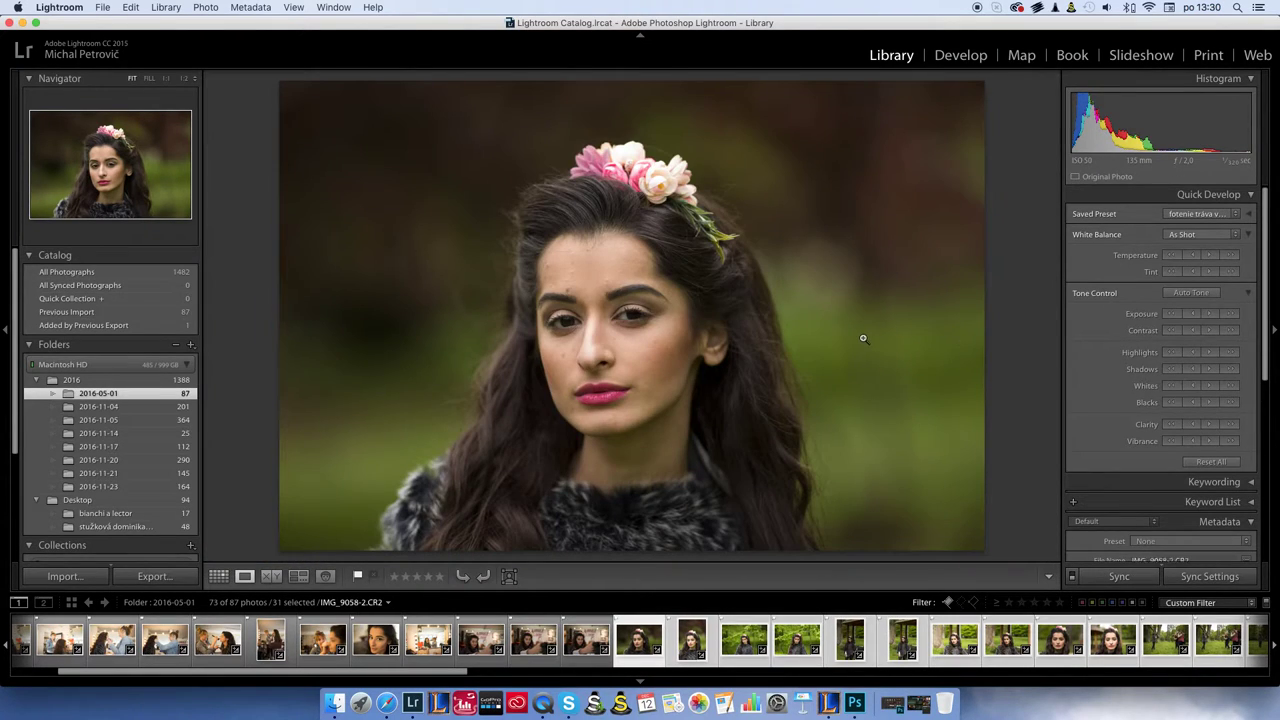
pyautogui.press('Right')
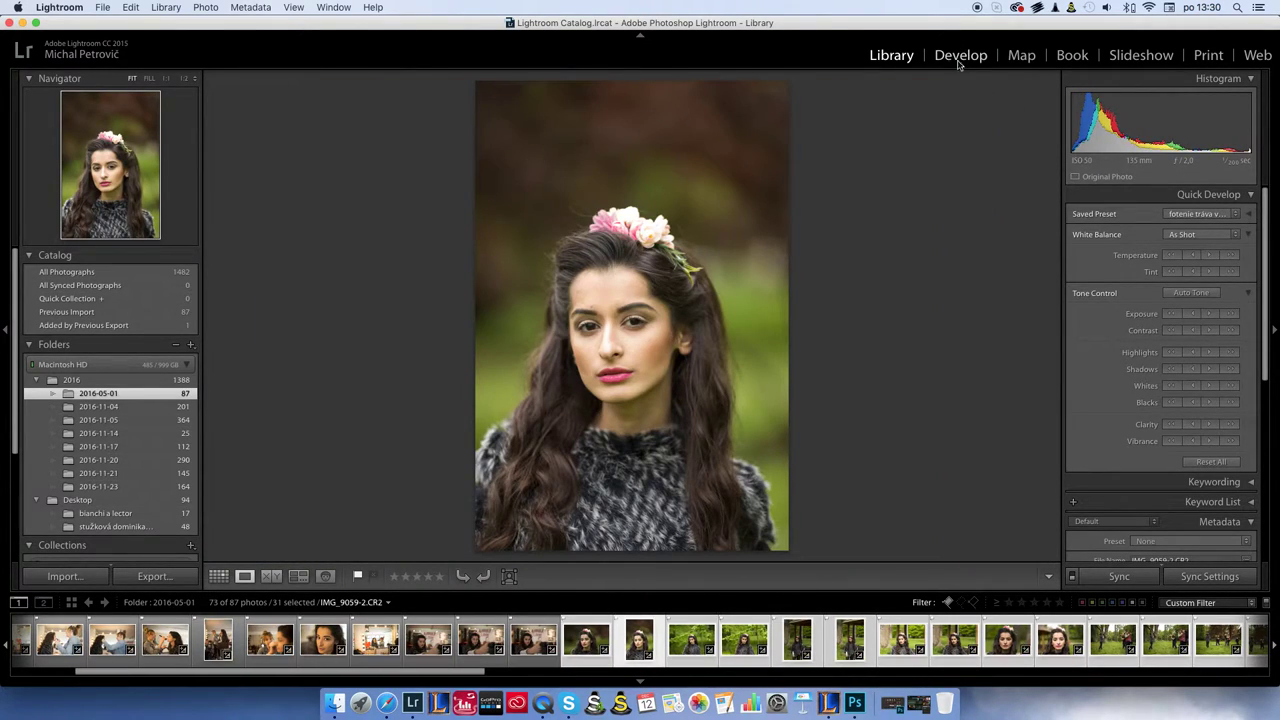
pyautogui.click(958, 58)
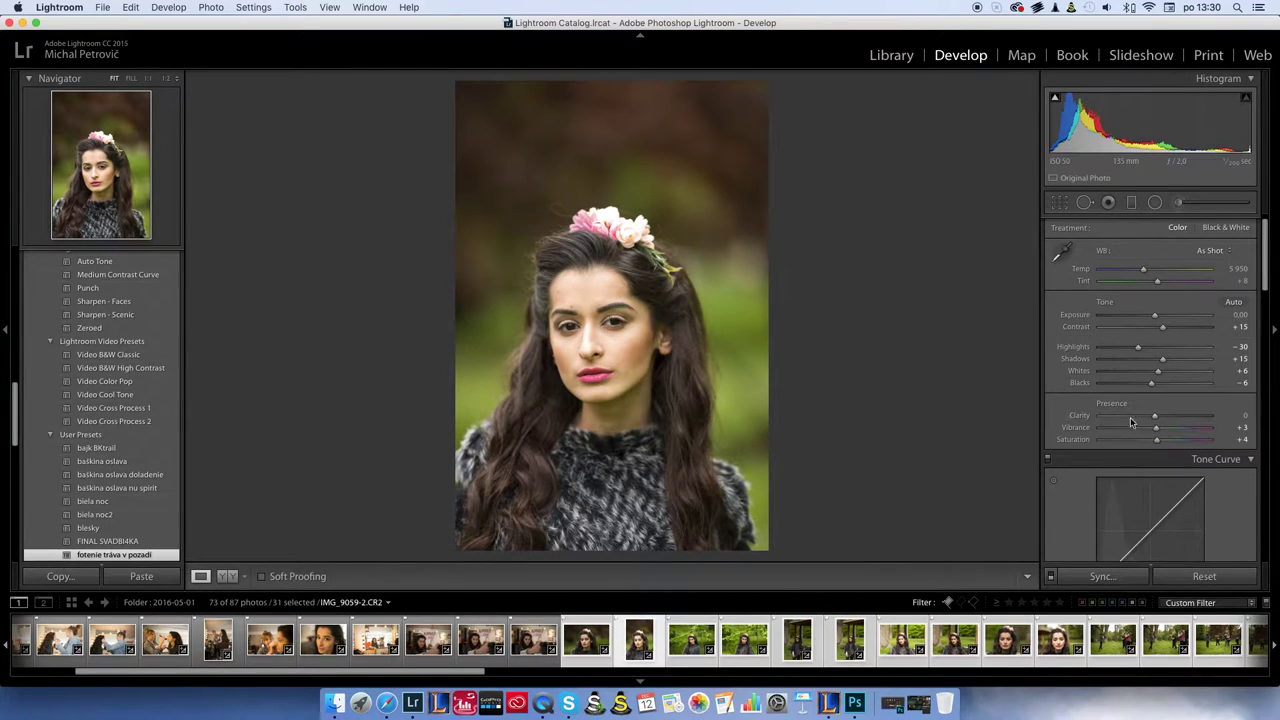
pyautogui.hotkey('ctrl', 'z')
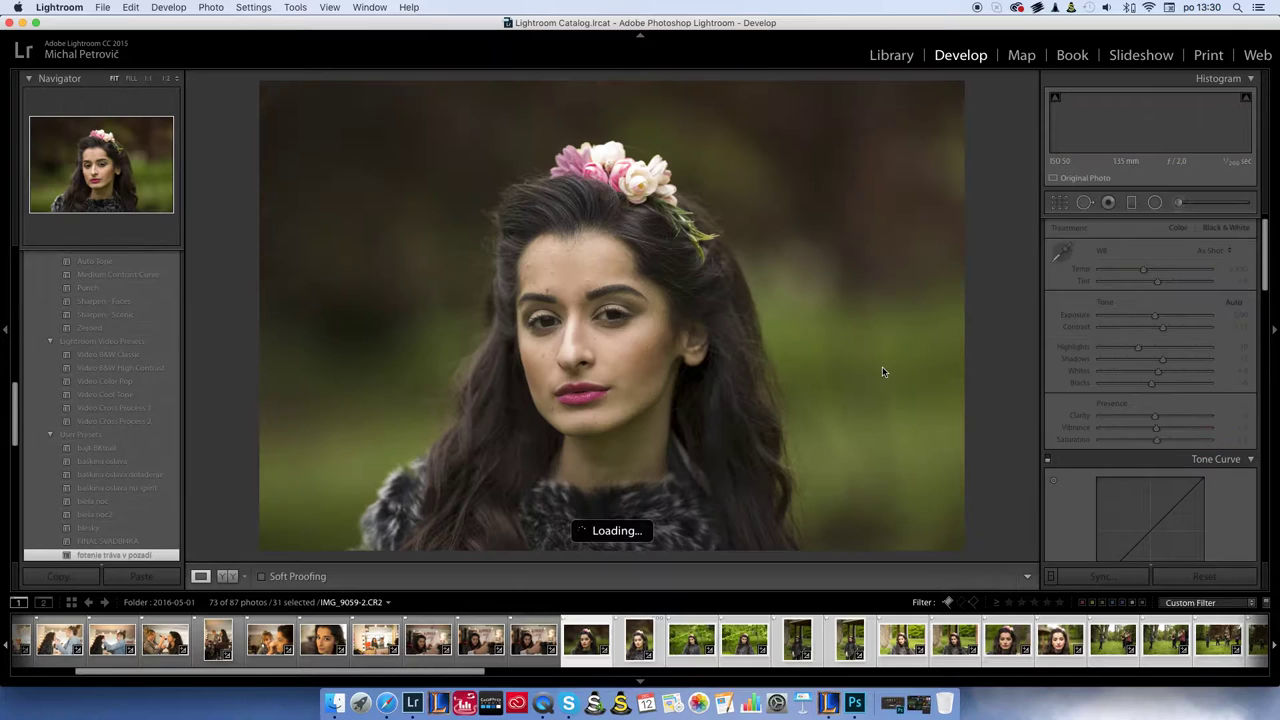
pyautogui.press('Left')
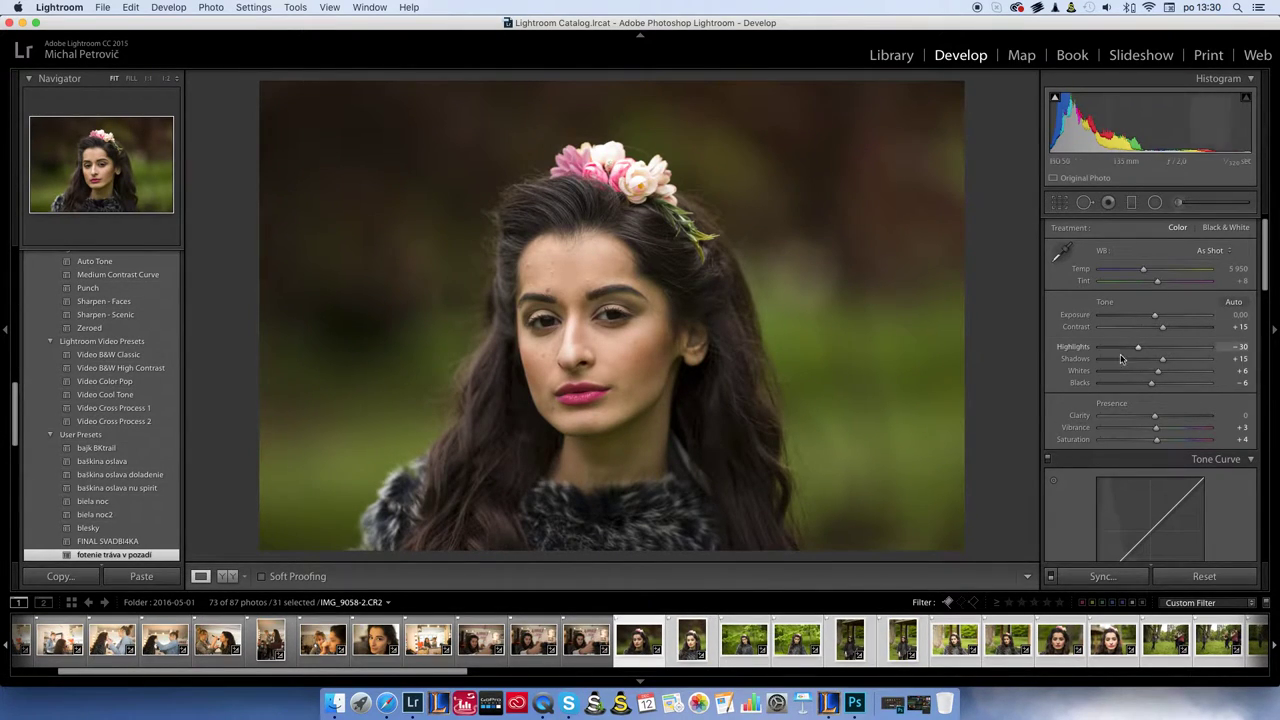
pyautogui.press('Right')
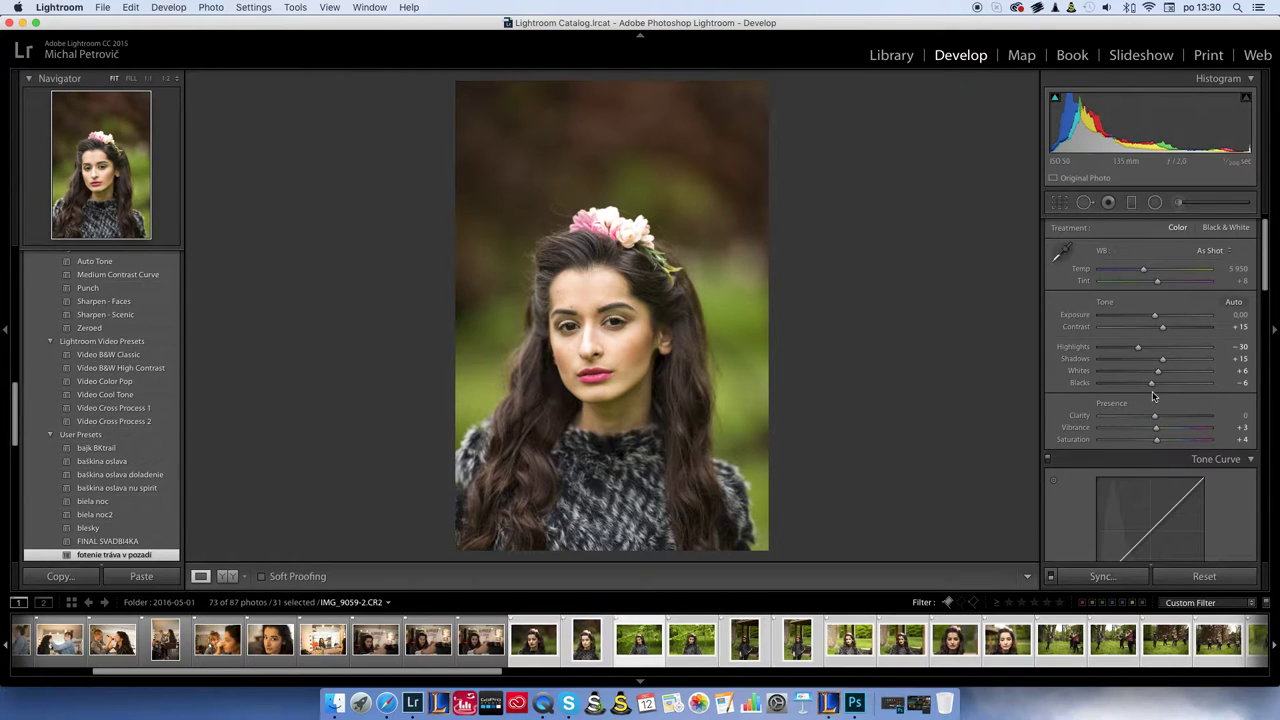
pyautogui.press('Right')
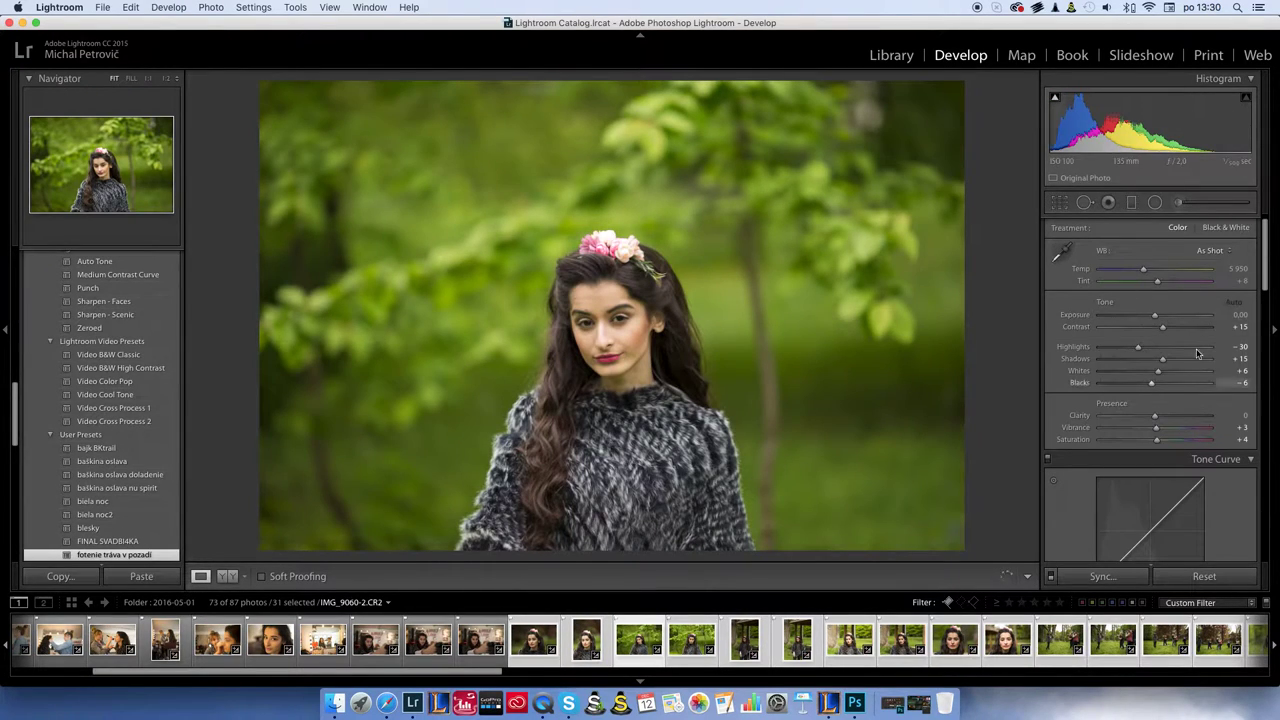
pyautogui.press('Right')
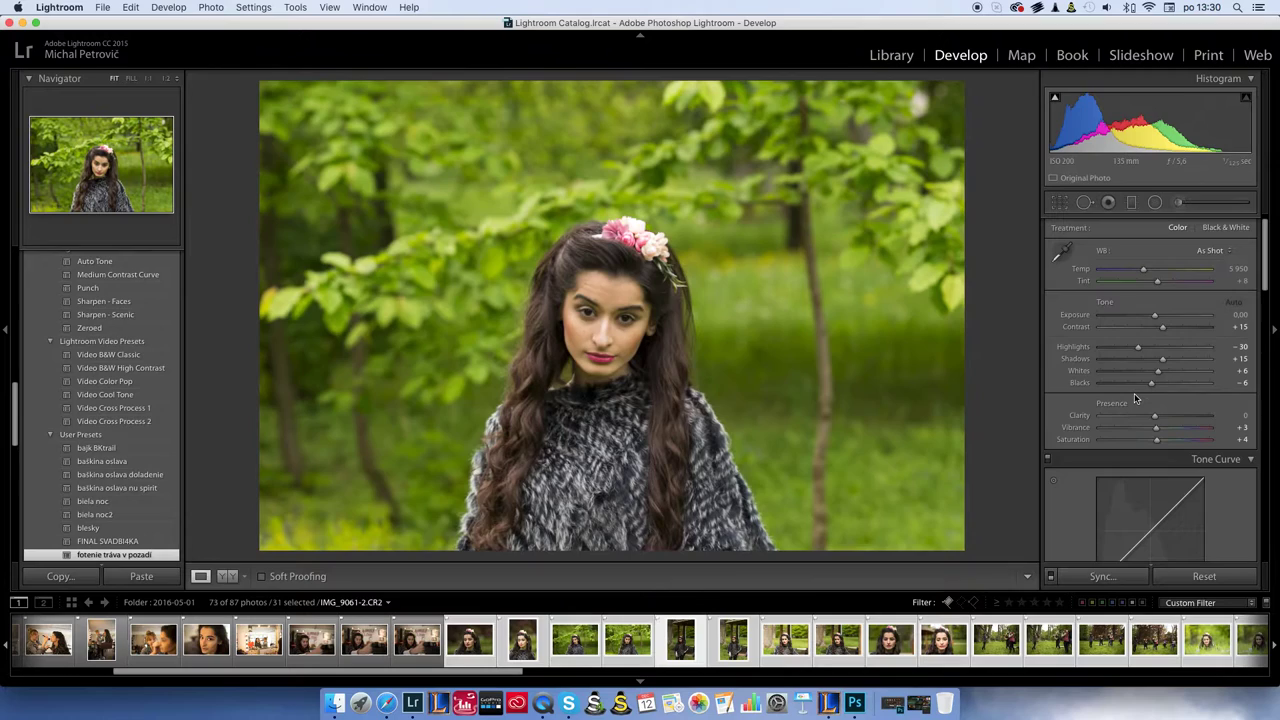
pyautogui.press('Right')
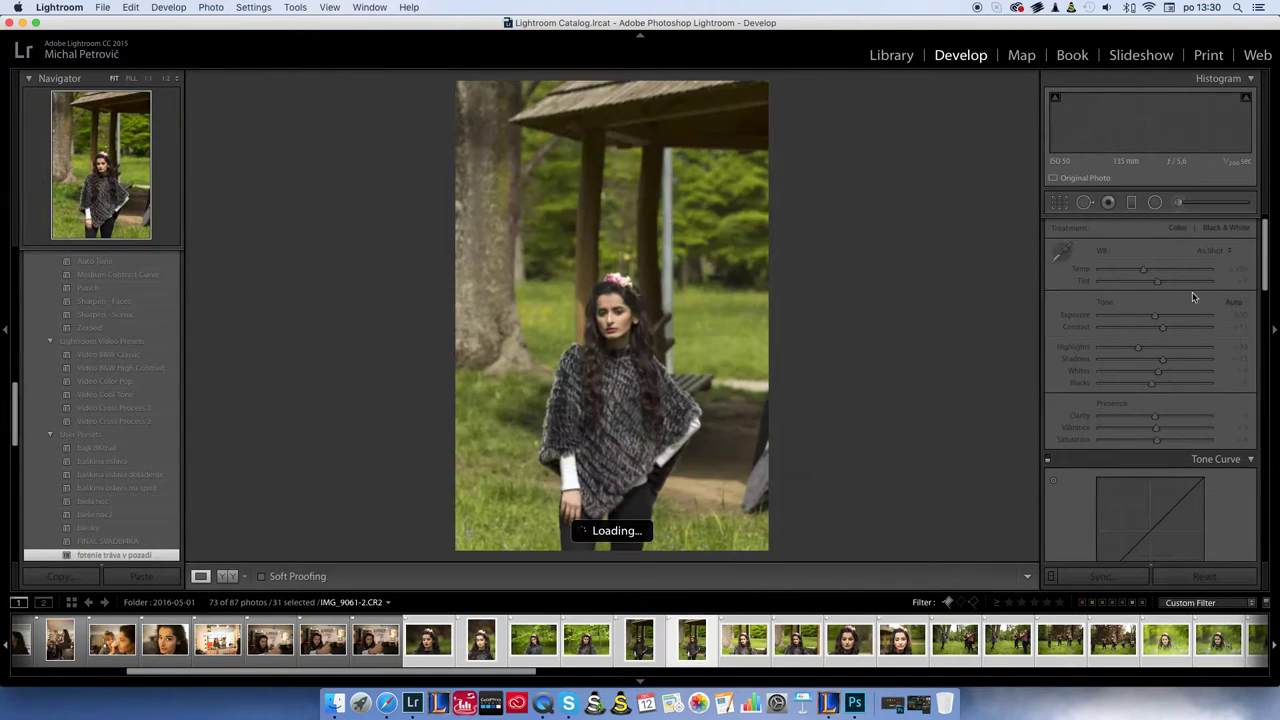
pyautogui.click(891, 56)
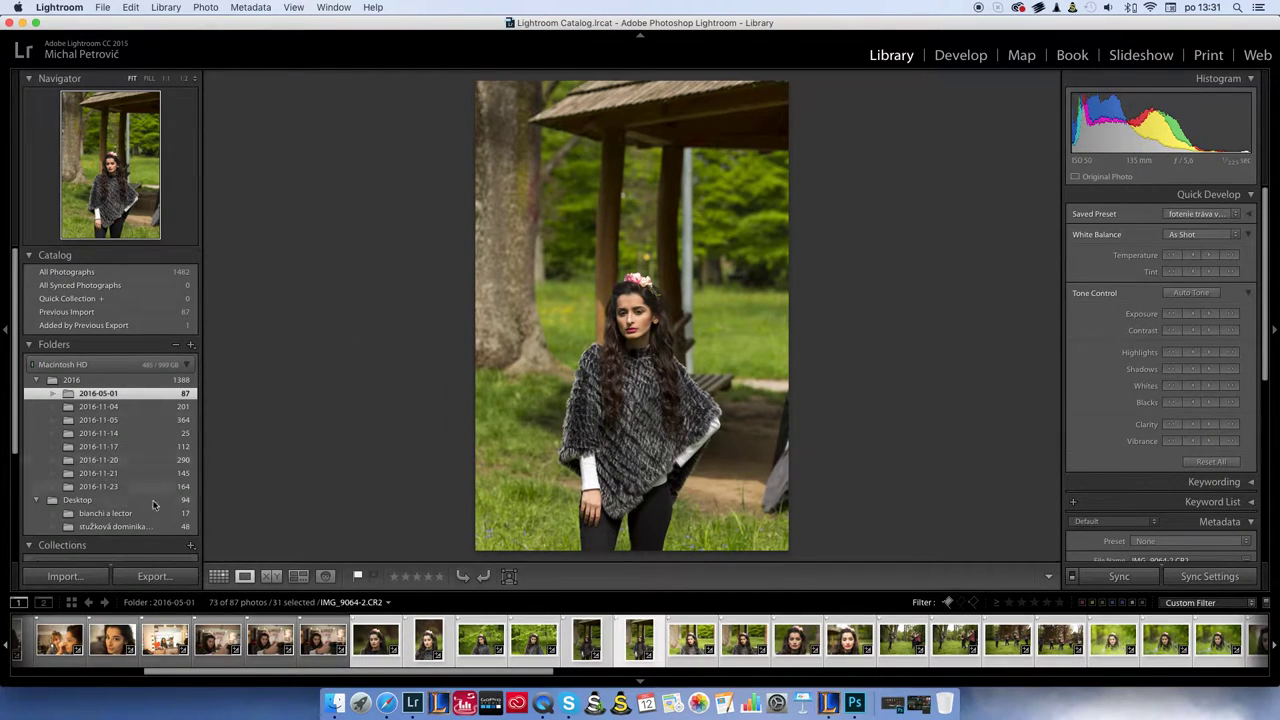
pyautogui.click(218, 576)
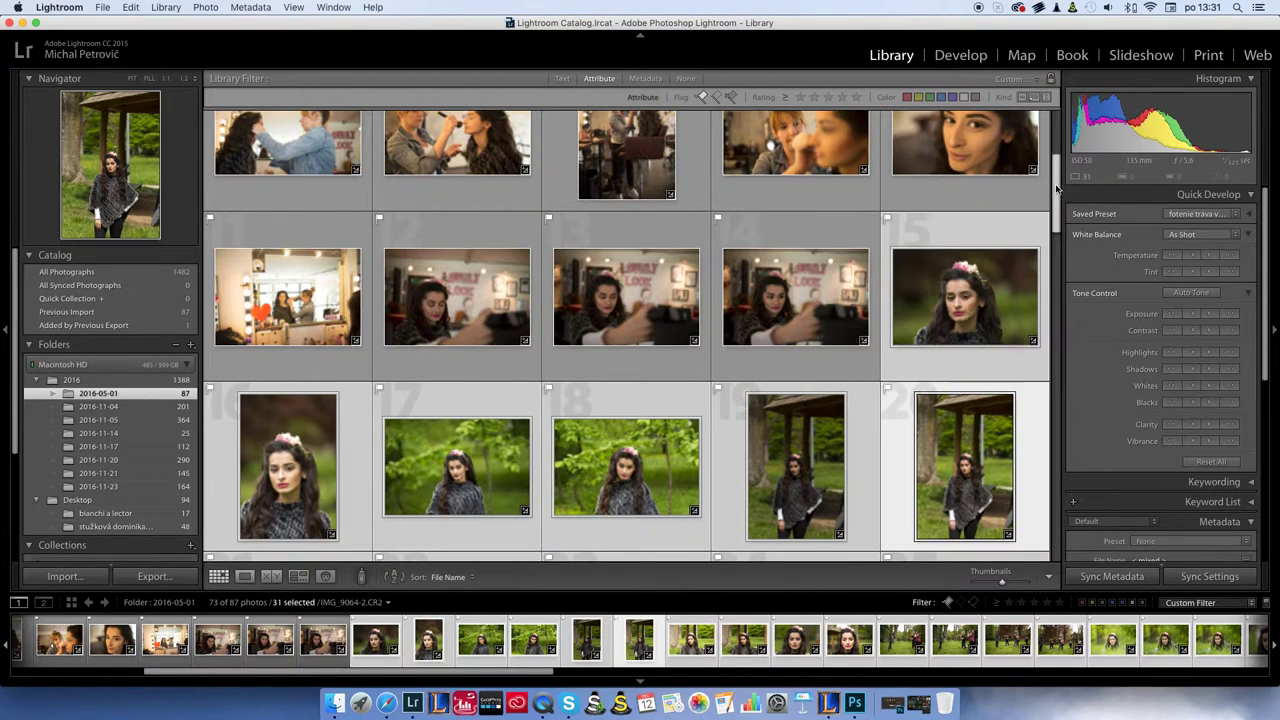
pyautogui.scroll(-3, 1052, 191)
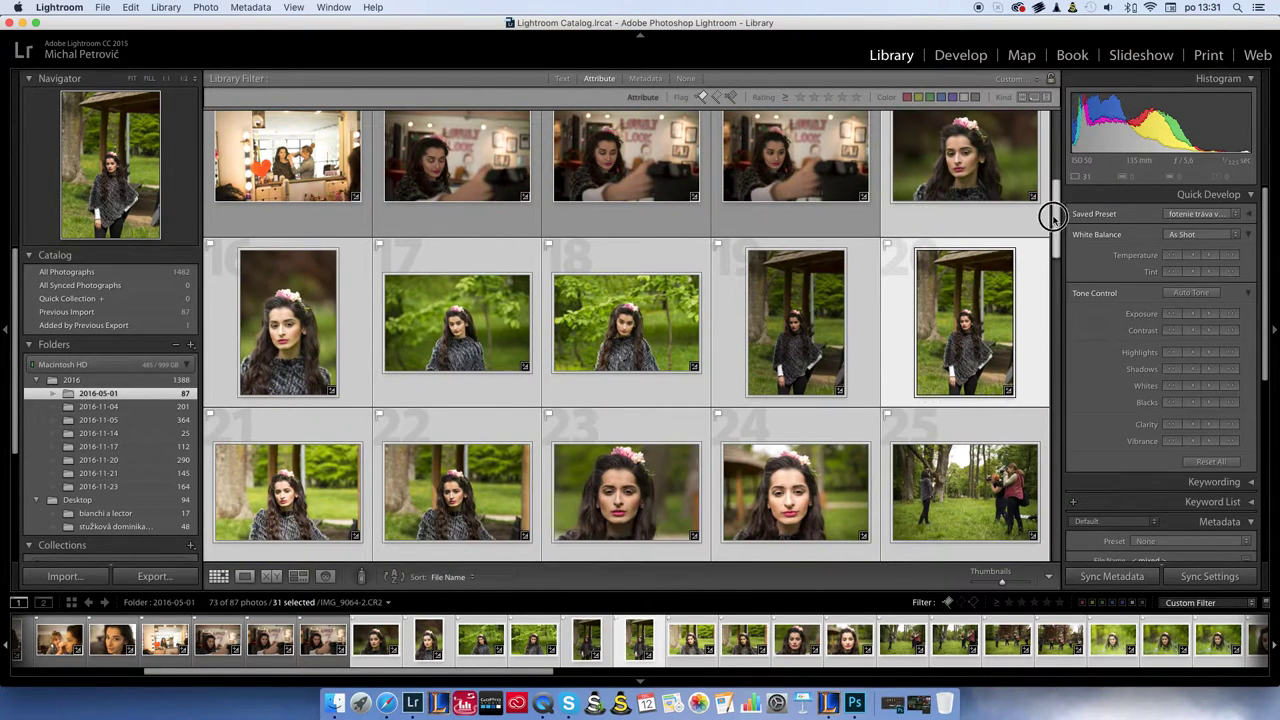
pyautogui.scroll(-3, 1051, 262)
pyautogui.scroll(-2, 1051, 265)
pyautogui.scroll(-2, 1051, 283)
pyautogui.moveTo(1040, 300)
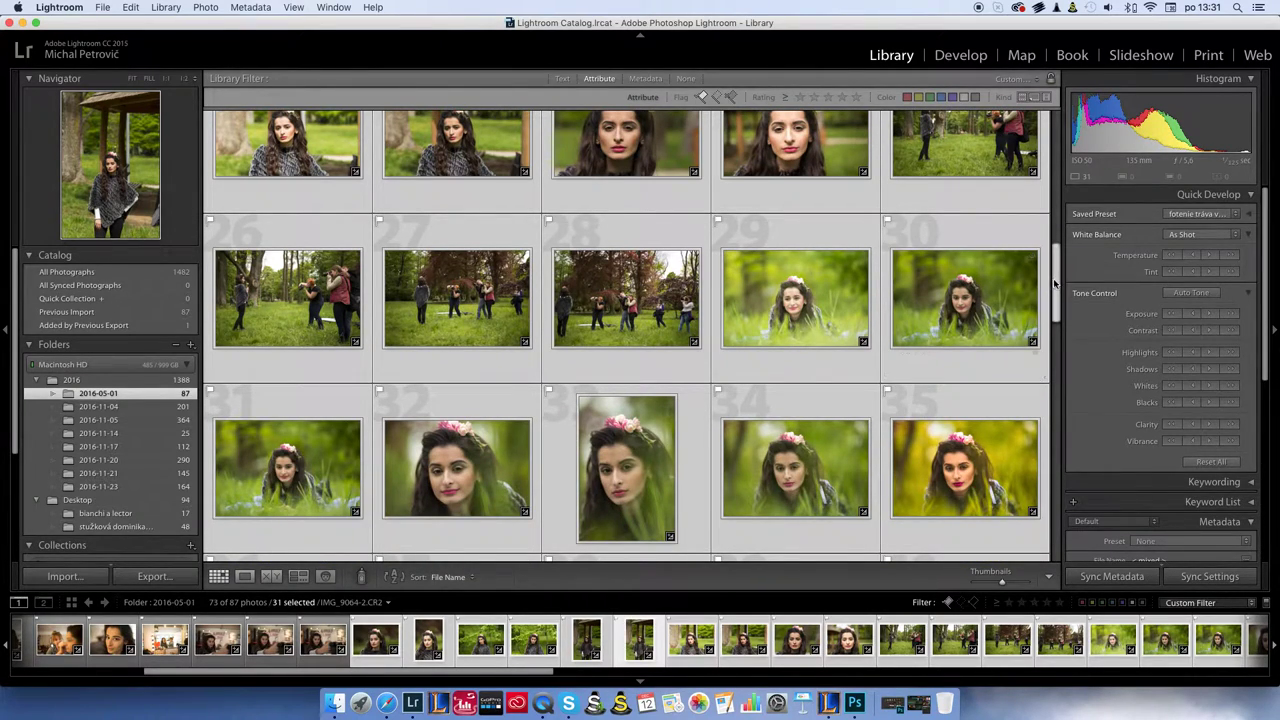
pyautogui.scroll(1, 1056, 275)
pyautogui.scroll(-1, 1056, 275)
pyautogui.click(900, 305)
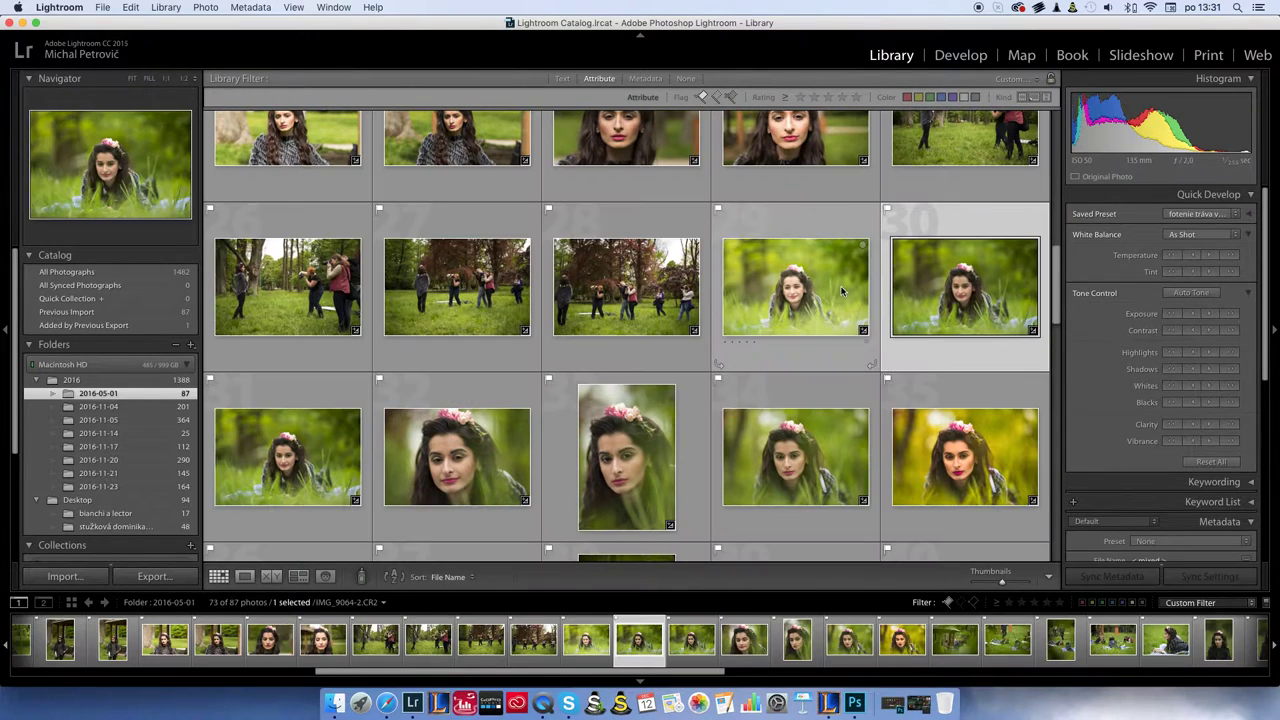
pyautogui.click(841, 291)
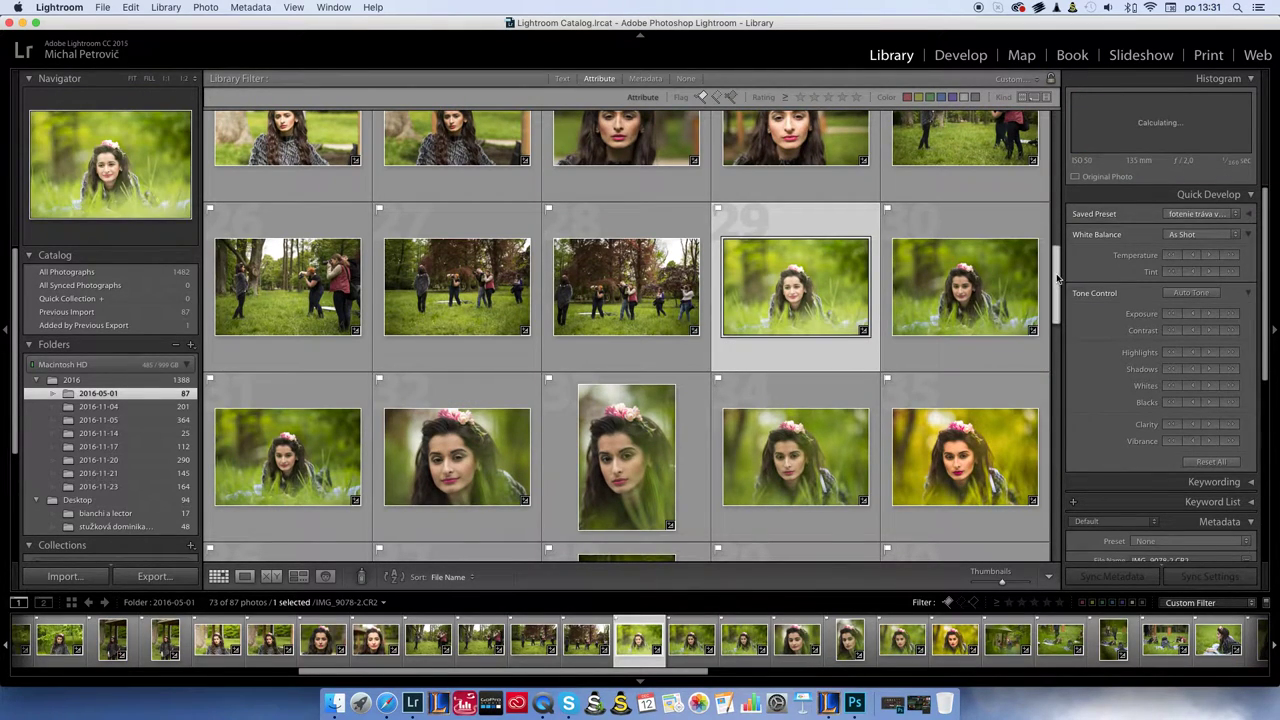
pyautogui.moveTo(1057, 278); pyautogui.dragTo(1052, 268)
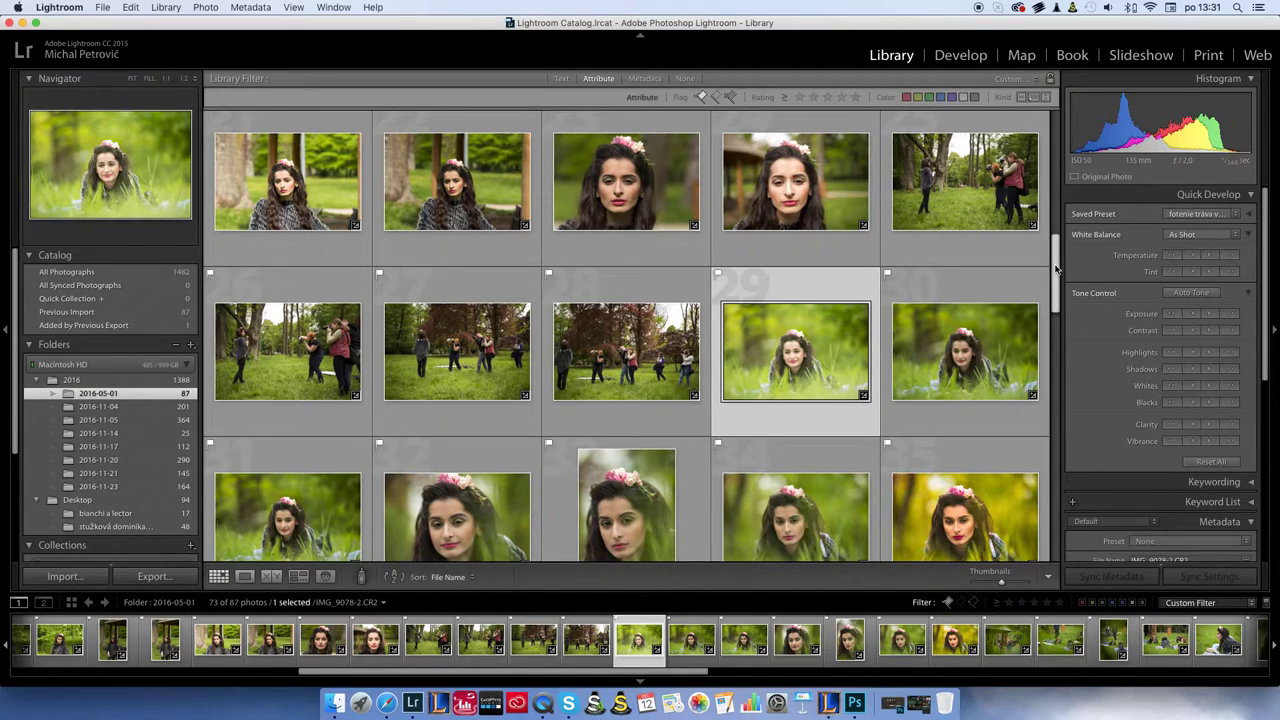
pyautogui.doubleClick(871, 257)
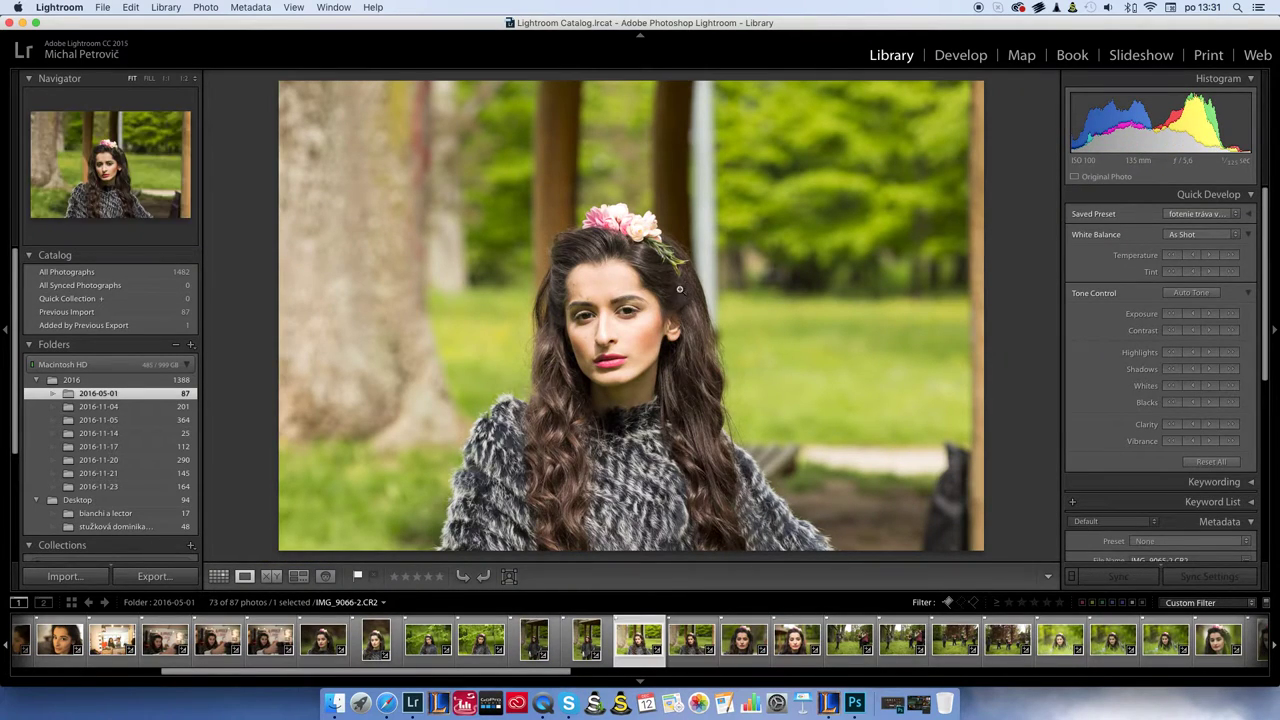
# Step: Review the first portraits in Loupe, giving one a single star and the best five stars
pyautogui.click(695, 650)
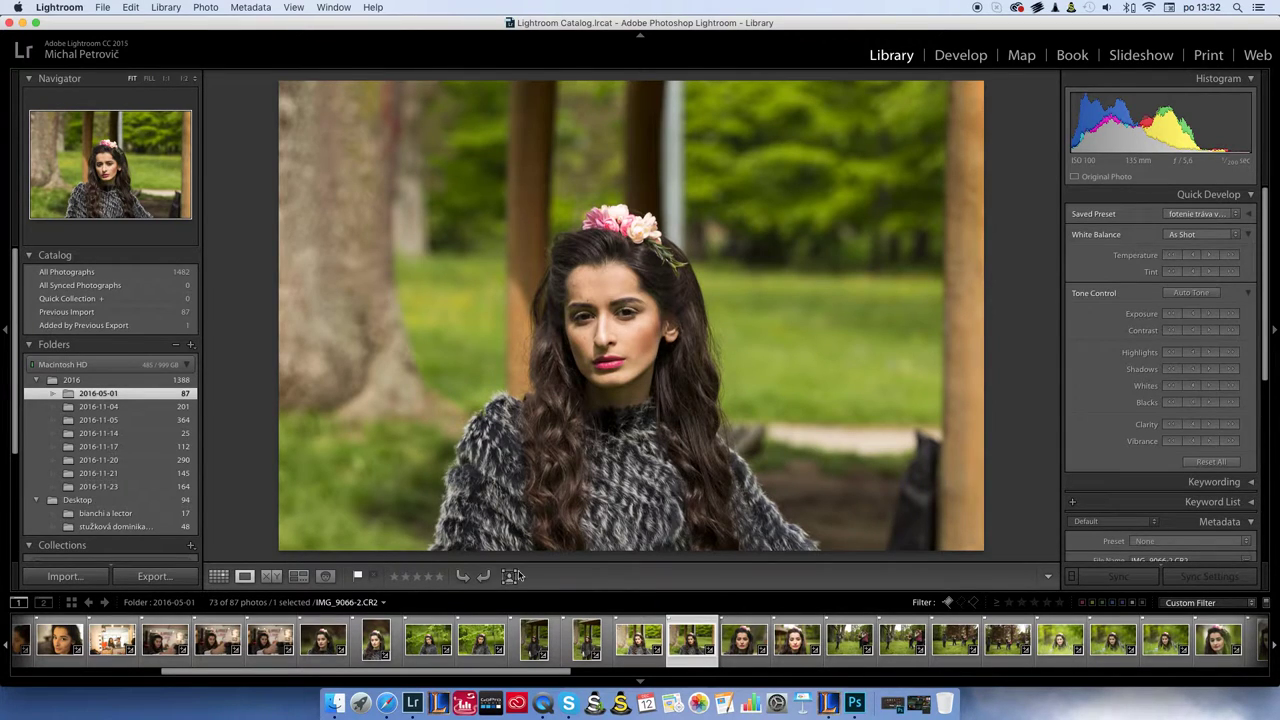
pyautogui.press('1')
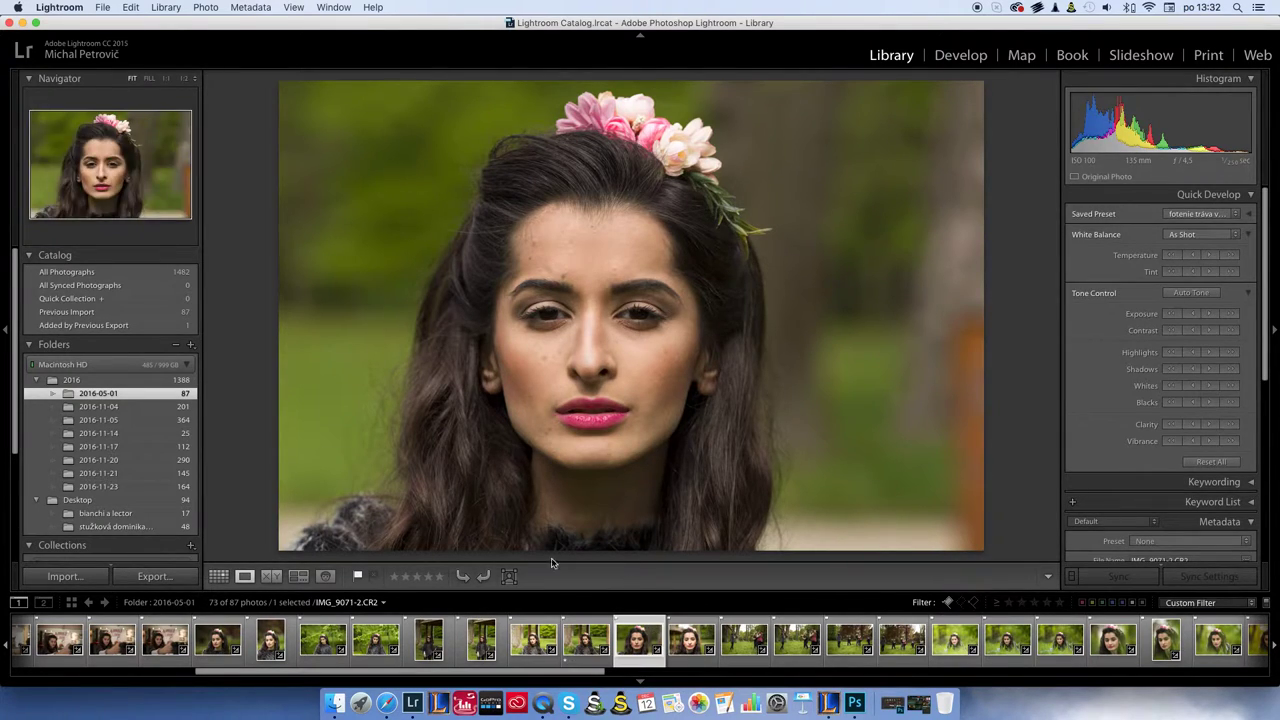
pyautogui.click(598, 642)
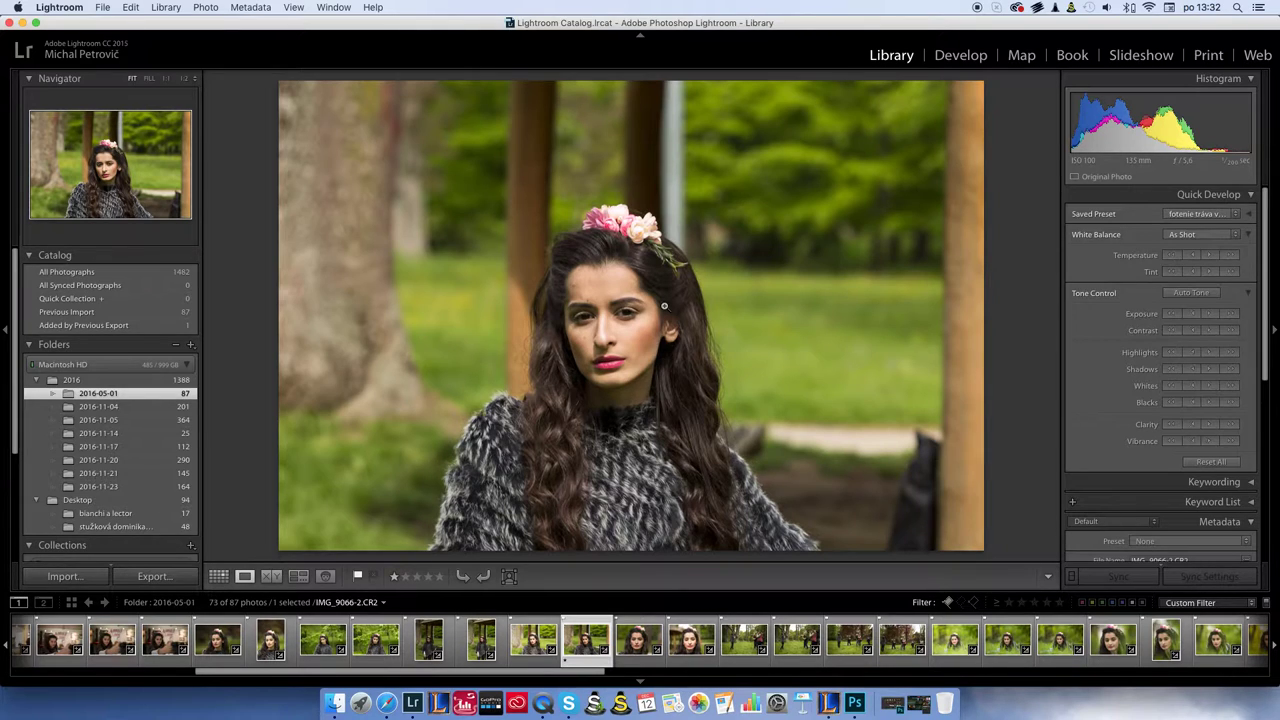
pyautogui.press('5')
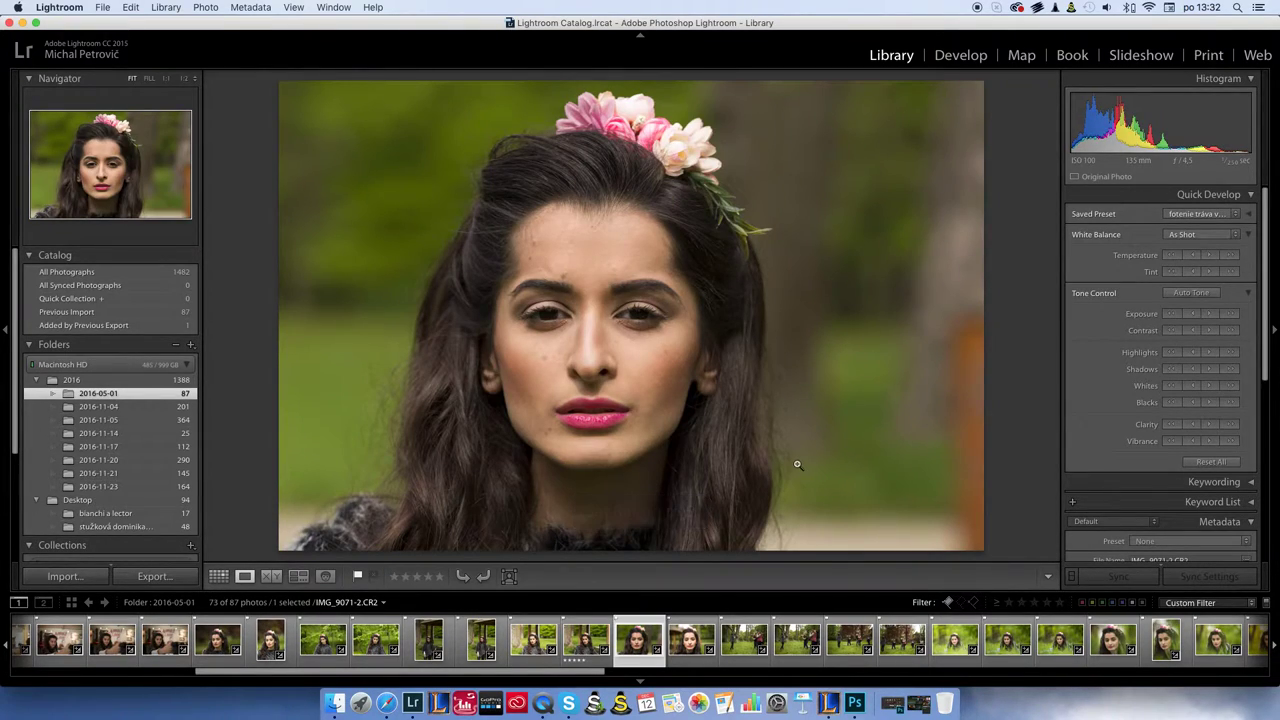
pyautogui.press('5')
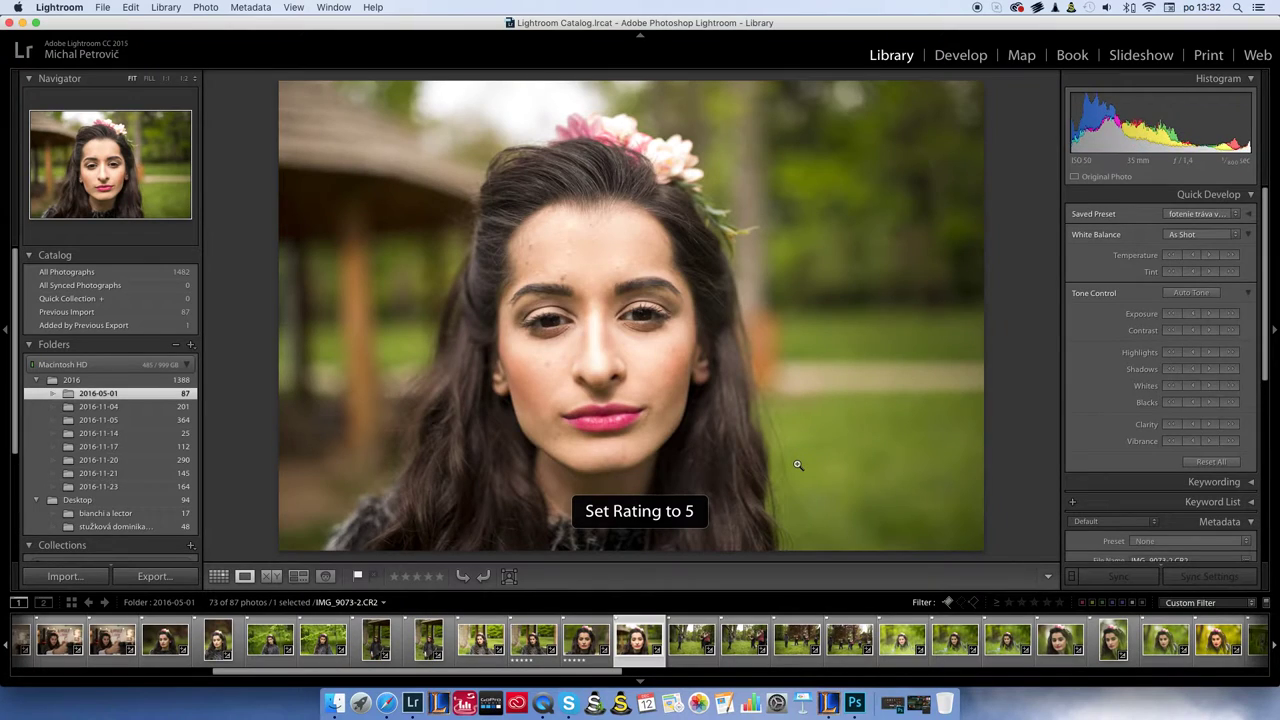
pyautogui.press('Right')
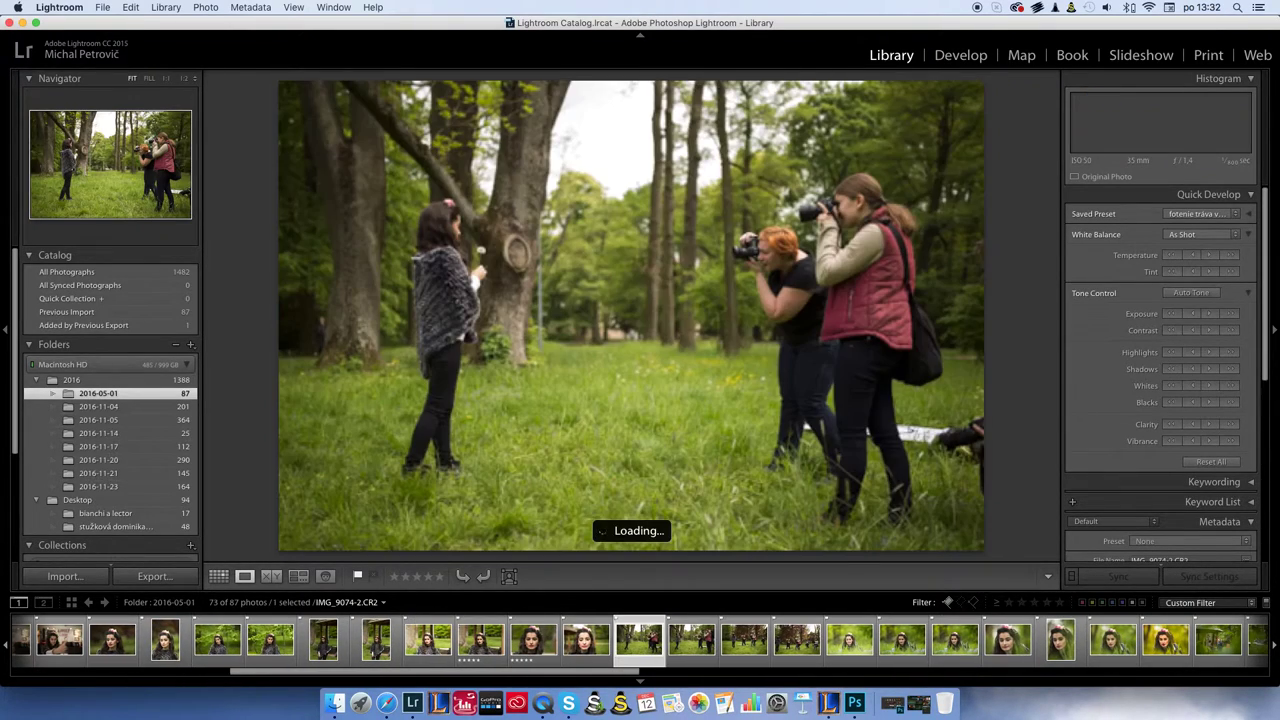
pyautogui.press('5')
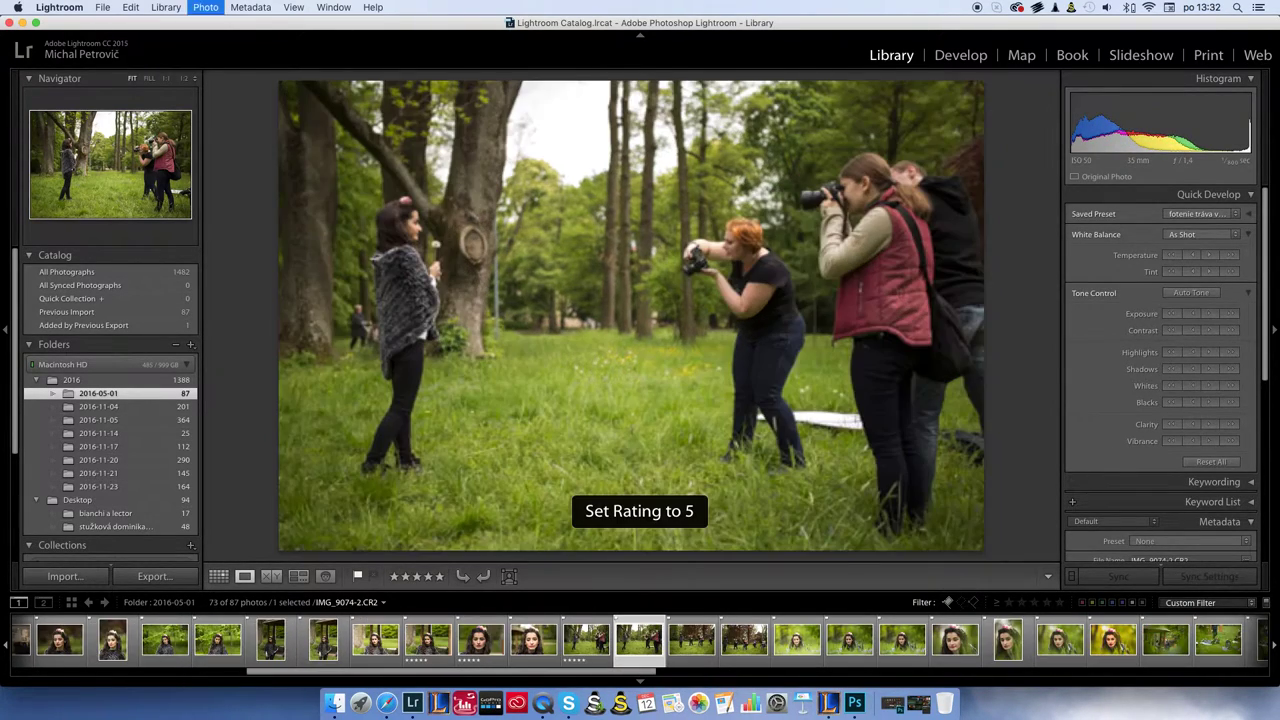
pyautogui.press('5')
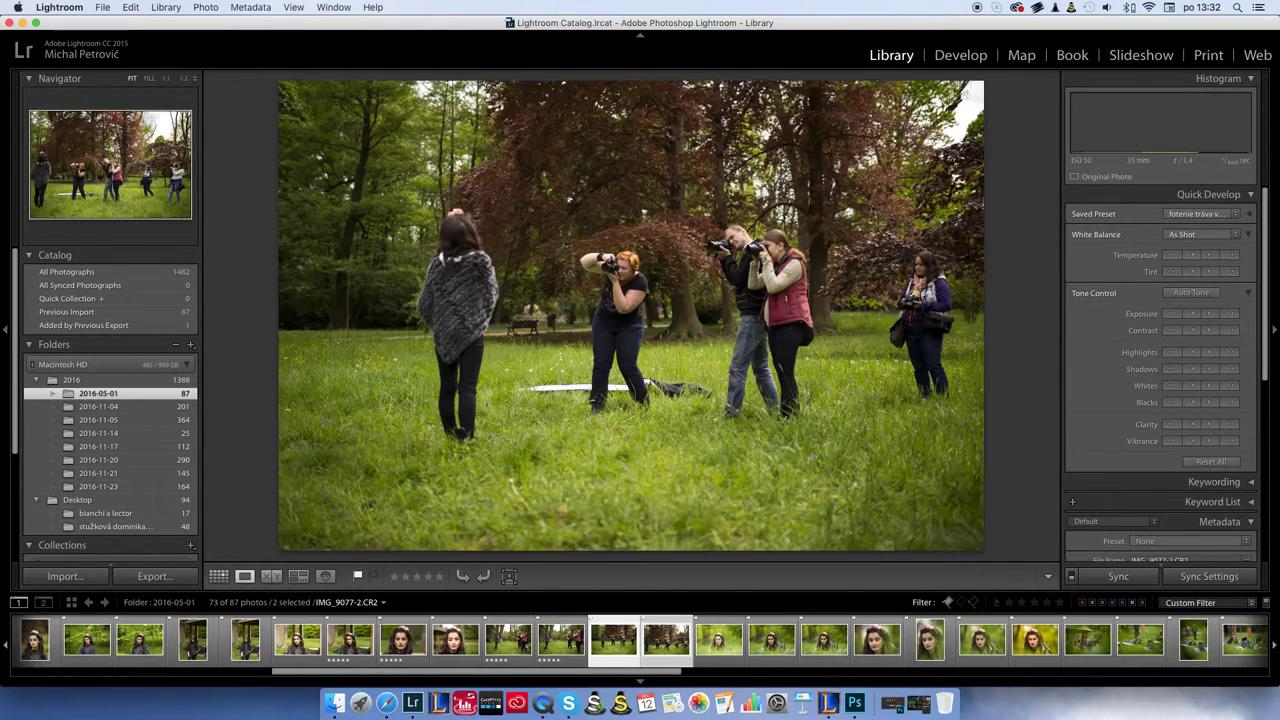
pyautogui.press('5')
pyautogui.press('5')
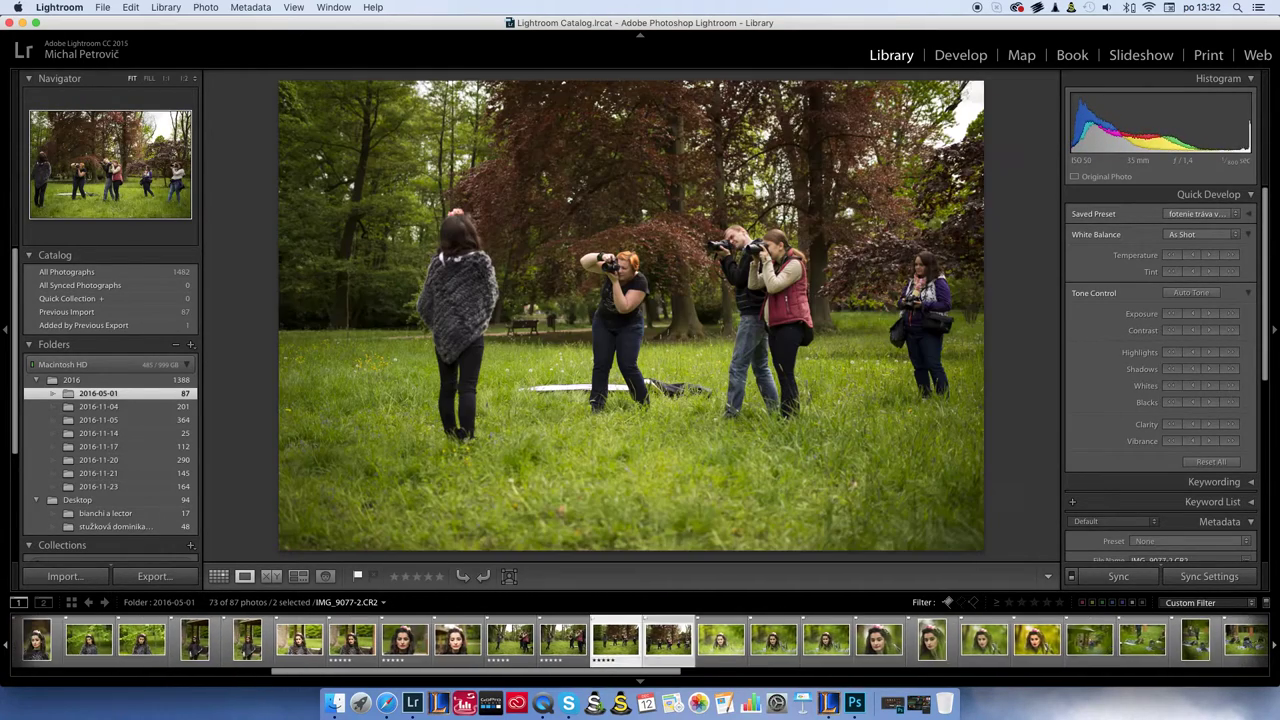
pyautogui.press('5')
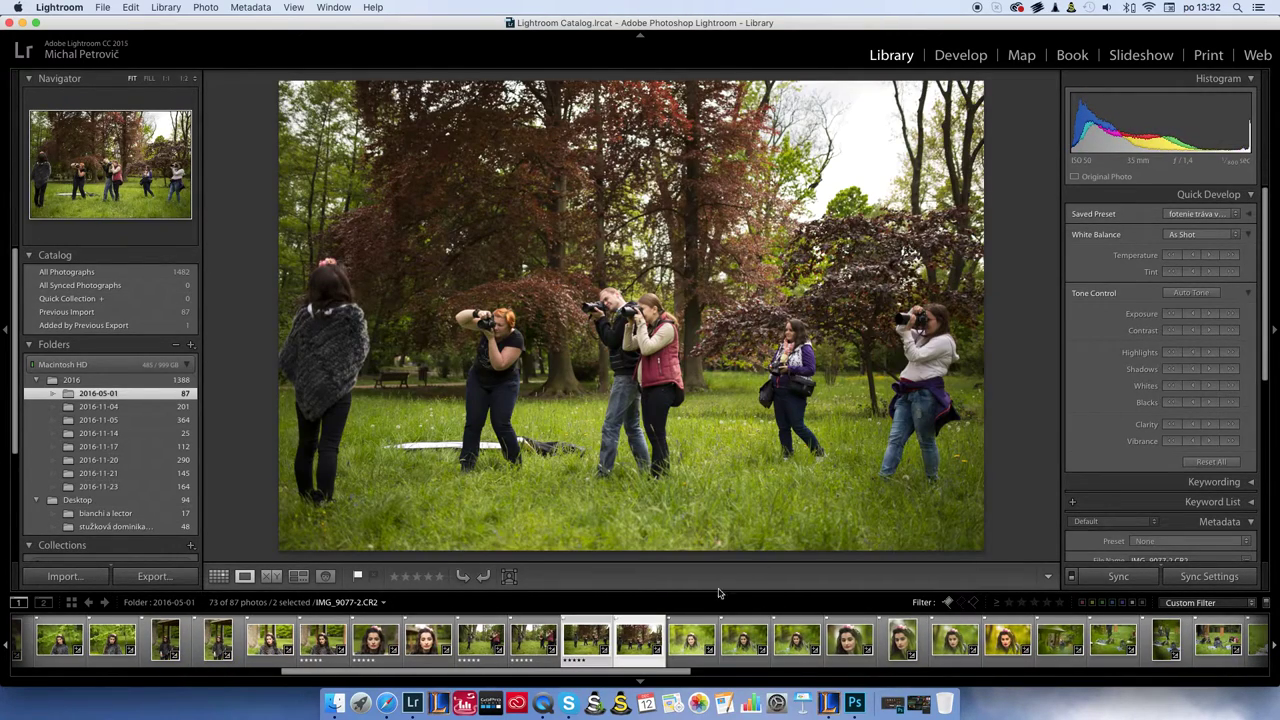
# Step: Continue through the close-up and smiling portraits, rating the best ones five stars
pyautogui.click(690, 640)
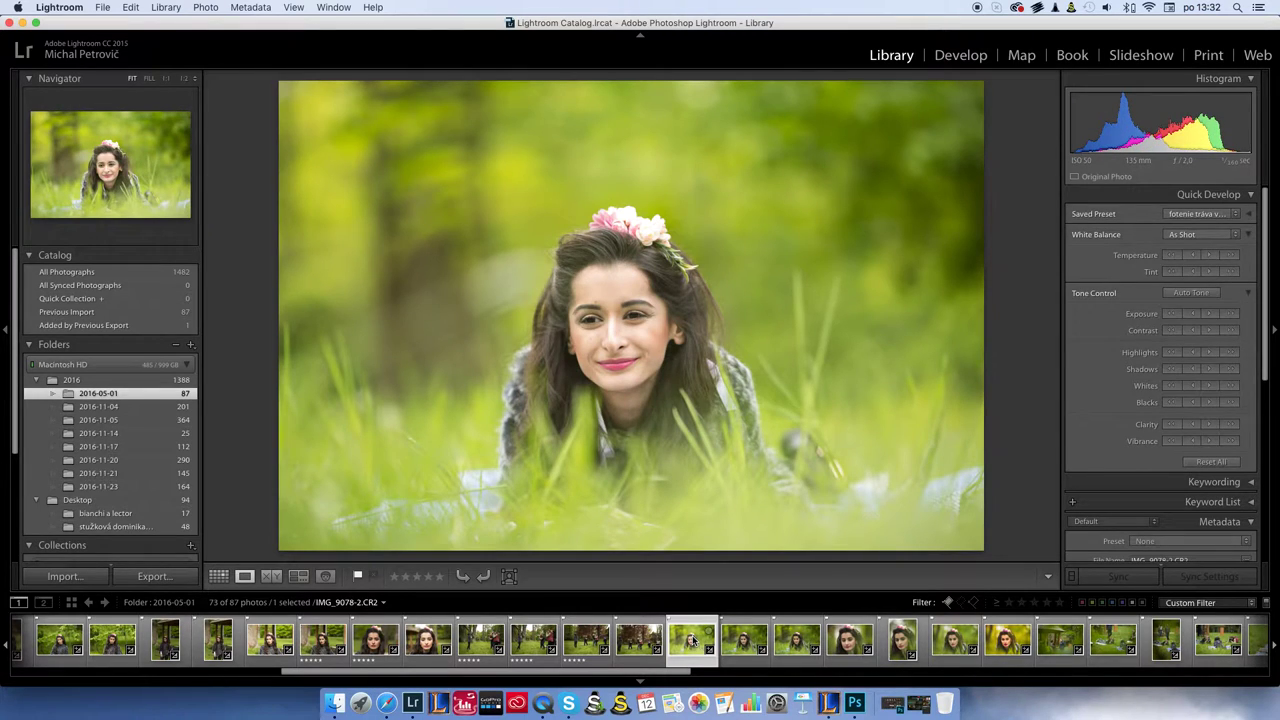
pyautogui.moveTo(690, 640)
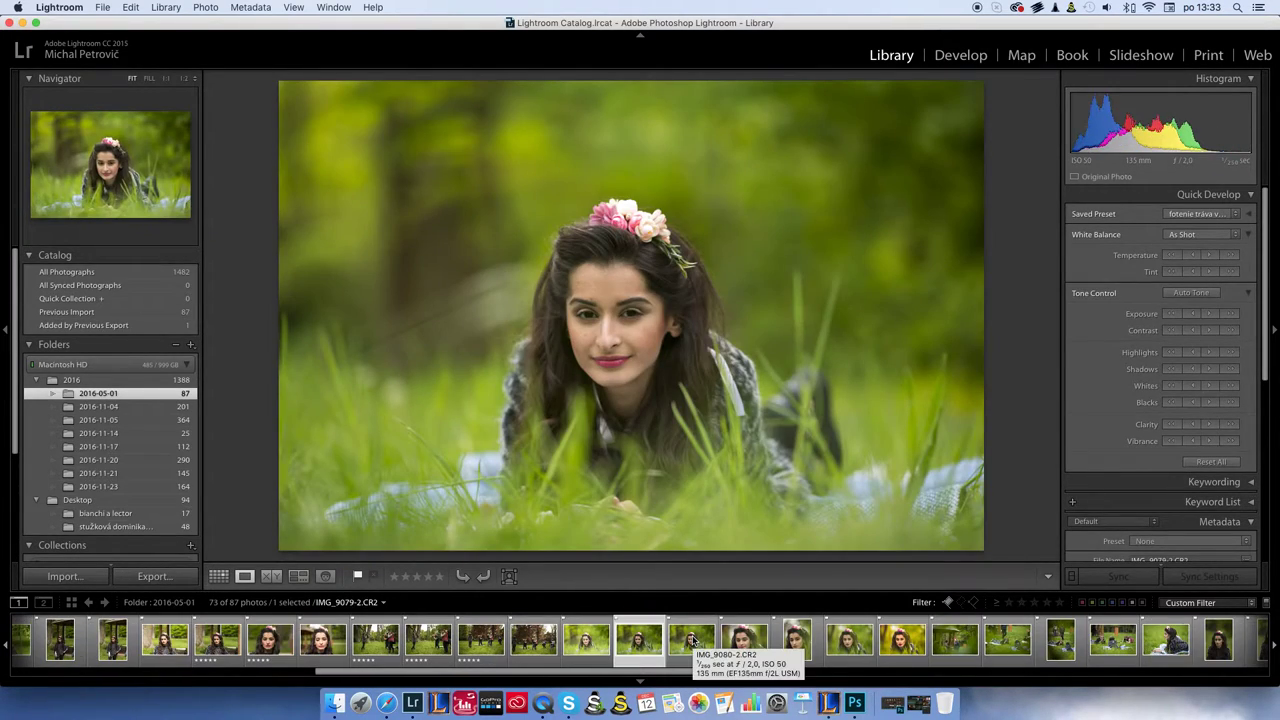
pyautogui.press('Right')
pyautogui.press('Right')
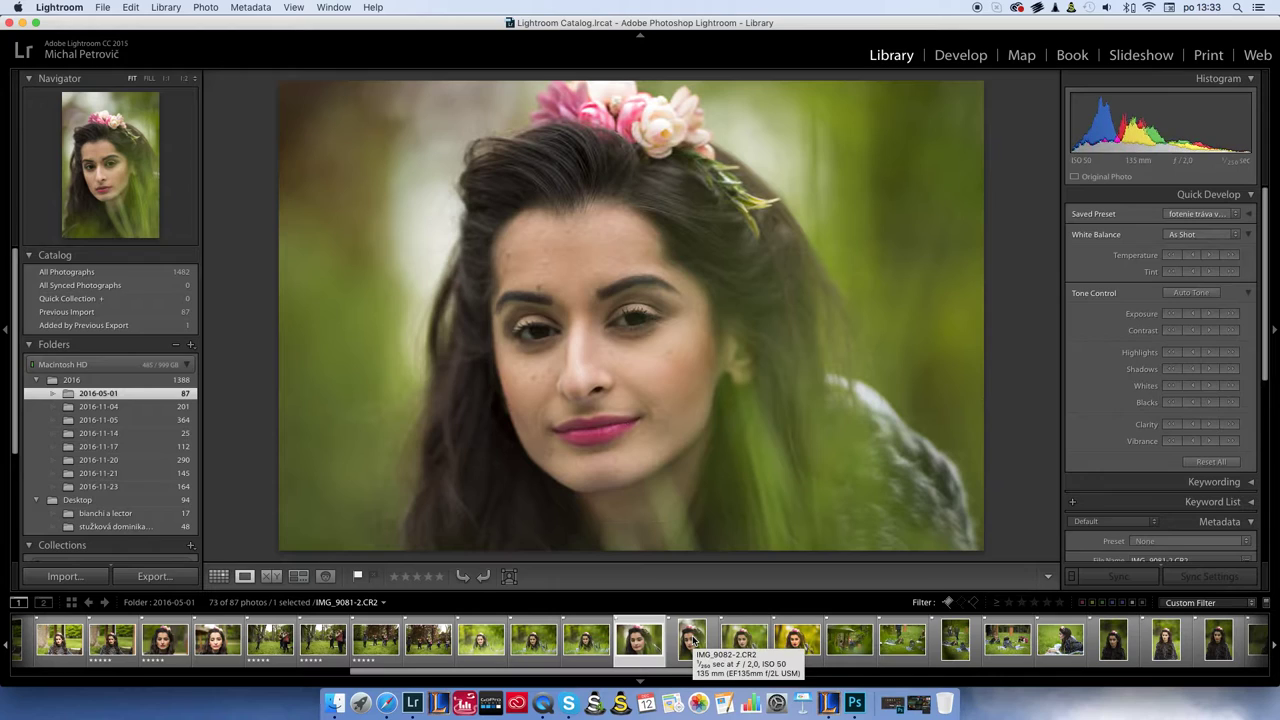
pyautogui.press('Right')
pyautogui.press('5')
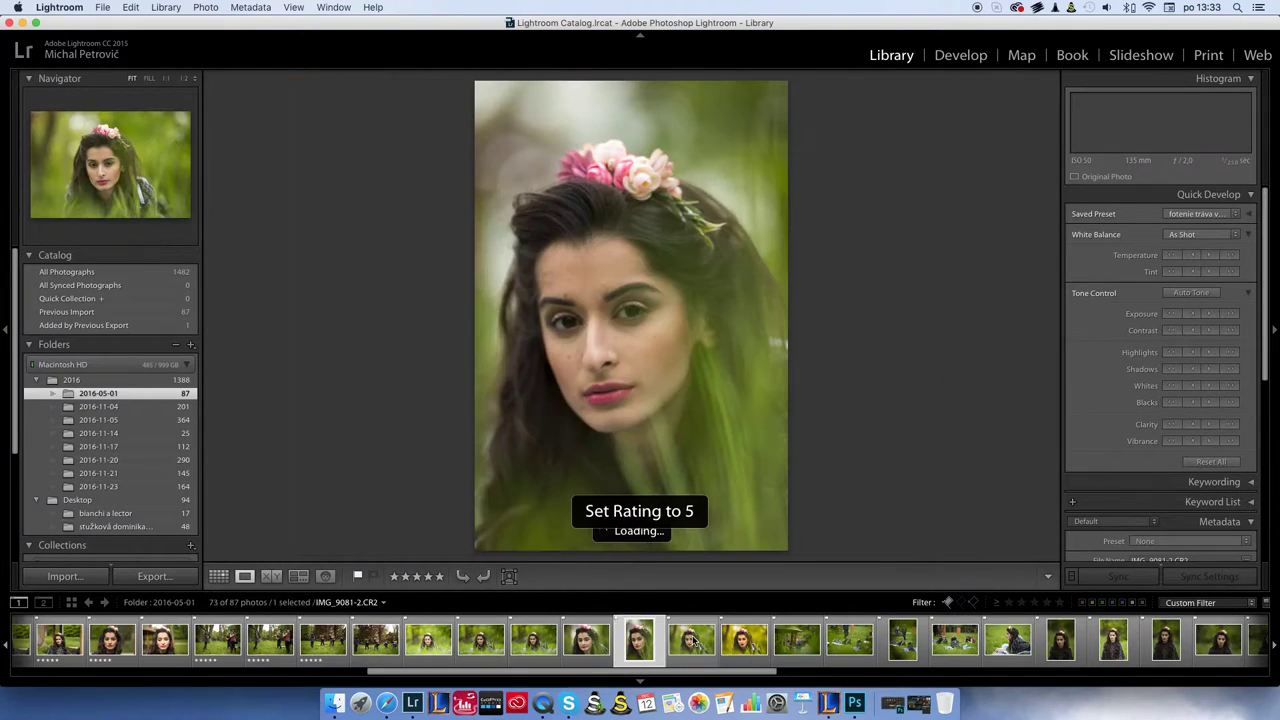
pyautogui.press('Right')
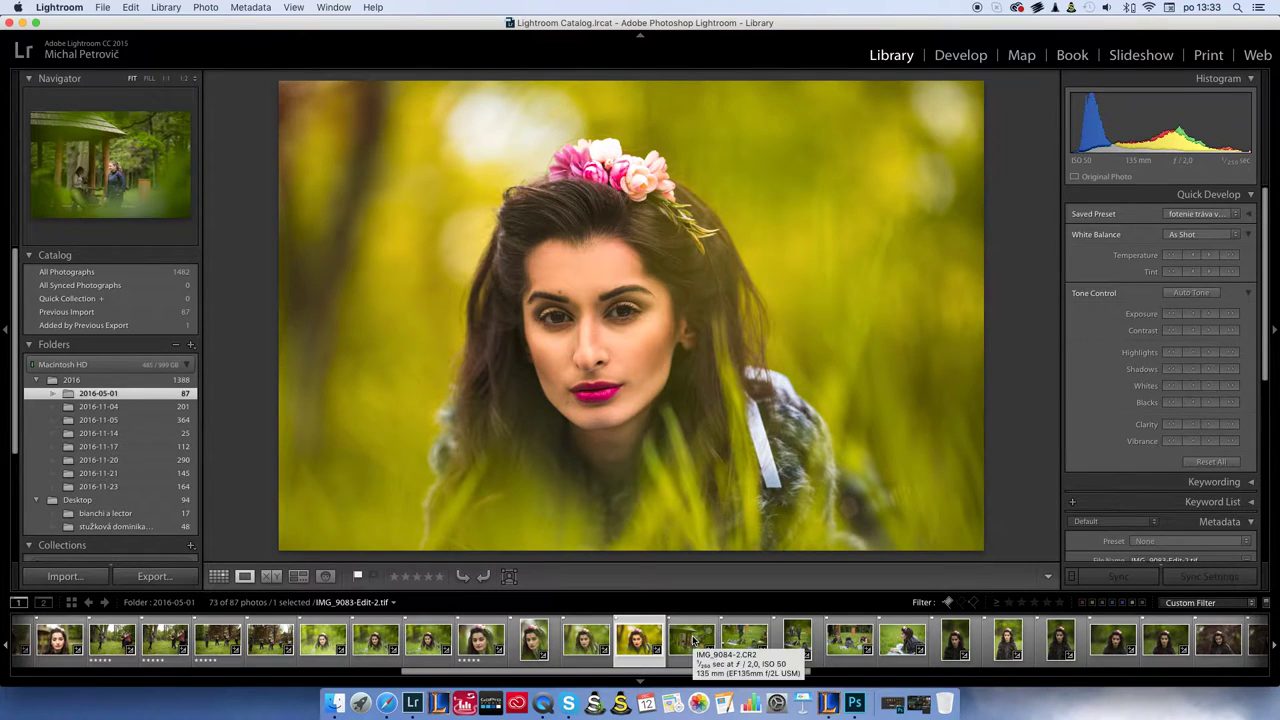
pyautogui.press('5')
pyautogui.press('Right')
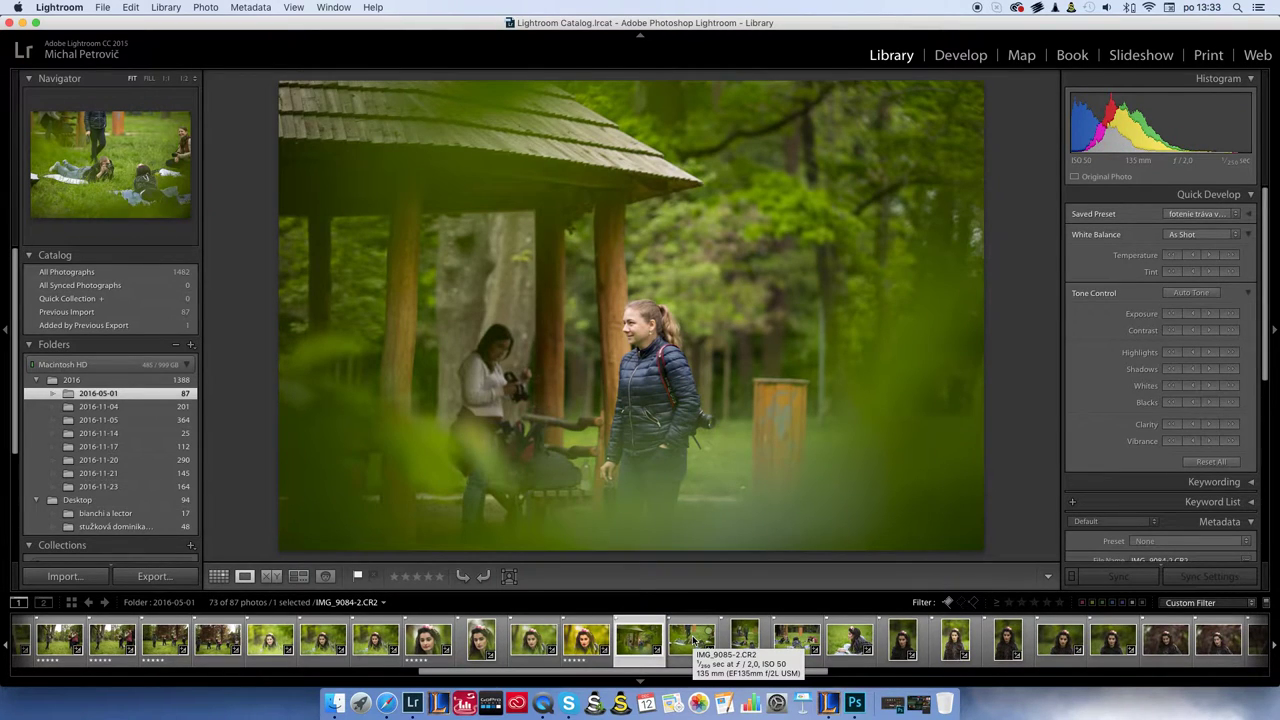
pyautogui.press('Right')
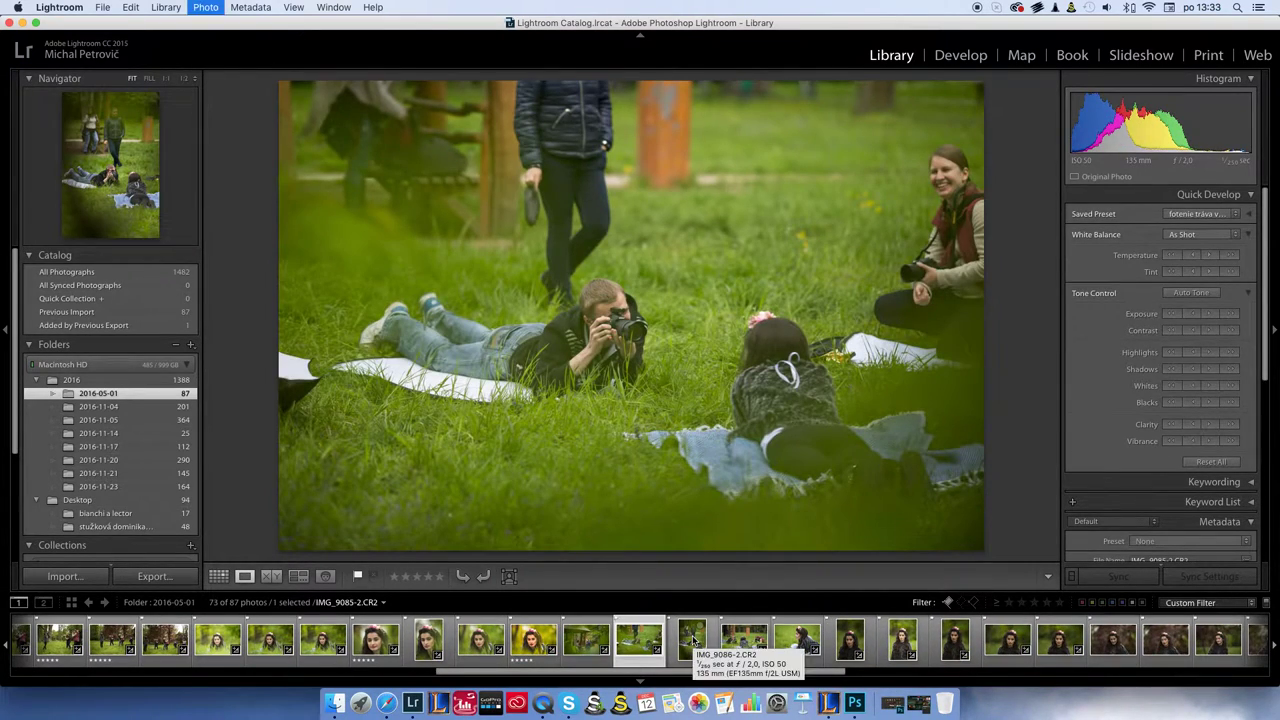
pyautogui.hotkey('shift', '5')
pyautogui.hotkey('shift', '5')
pyautogui.hotkey('shift', '5')
pyautogui.hotkey('shift', '5')
pyautogui.press('Right')
pyautogui.press('Right')
pyautogui.press('Right')
pyautogui.press('Right')
pyautogui.press('Right')
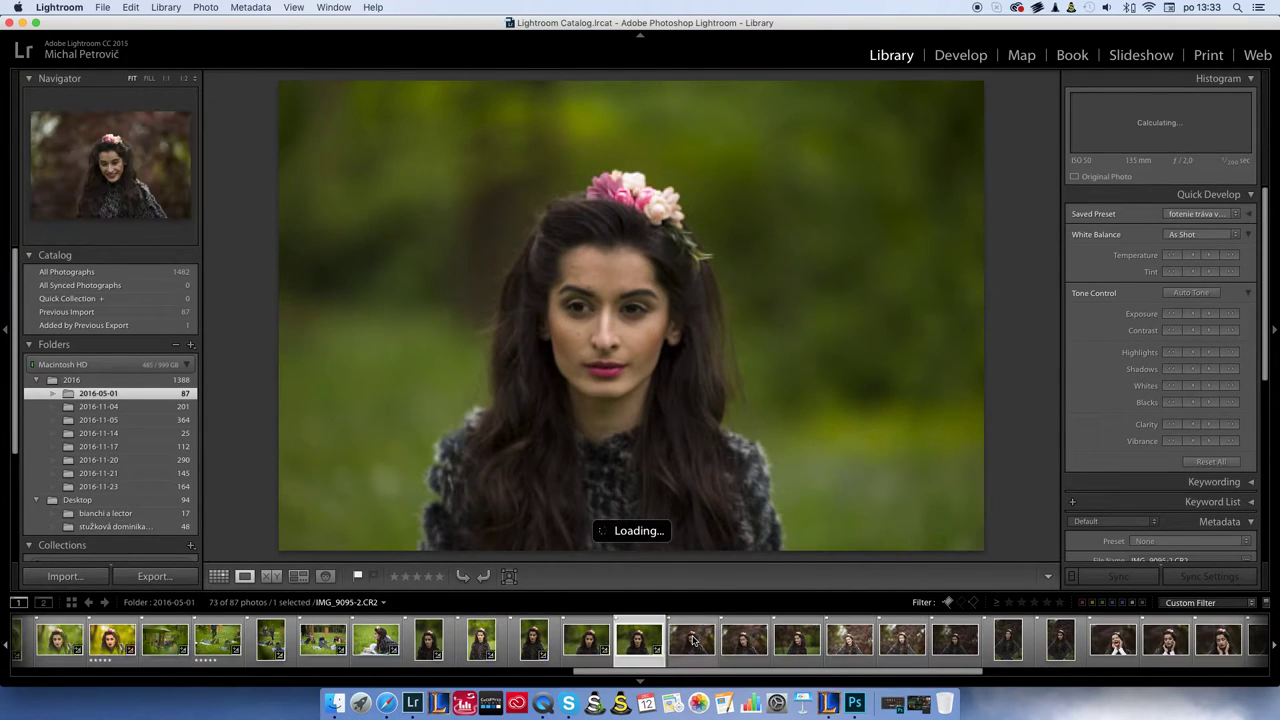
pyautogui.press('Right')
pyautogui.press('Right')
pyautogui.press('Right')
pyautogui.press('Right')
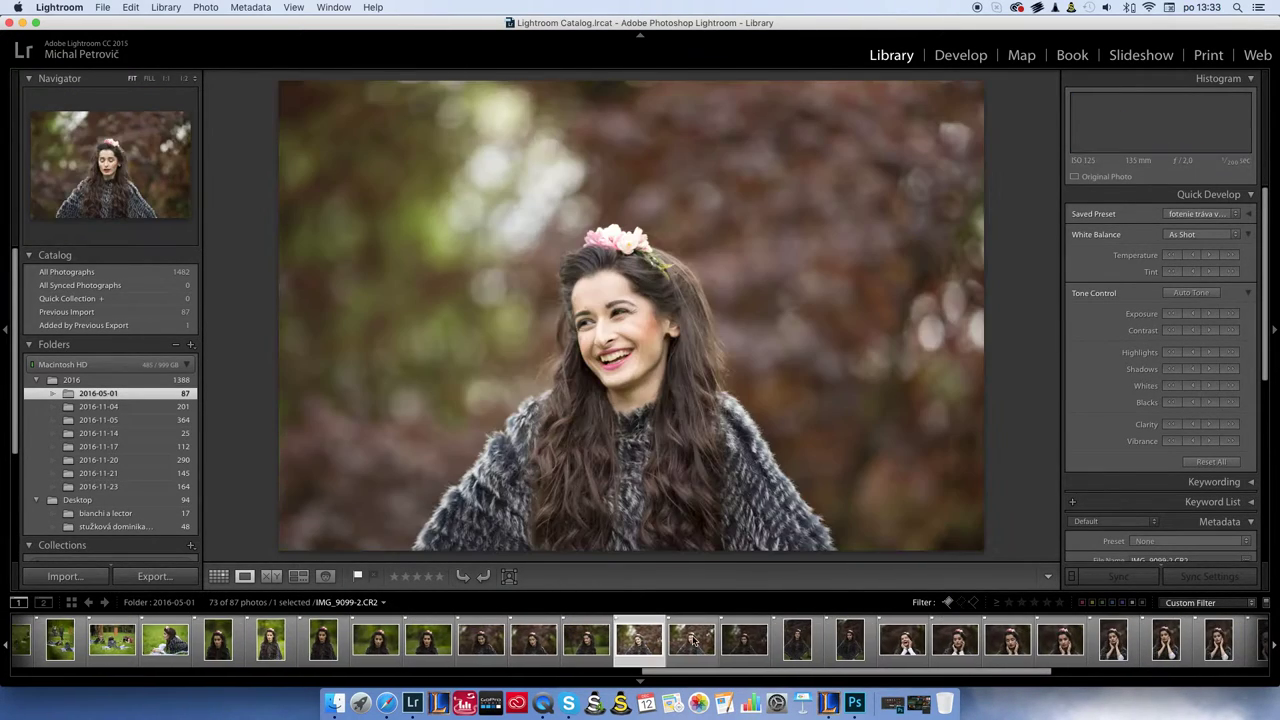
pyautogui.hotkey('shift', '5')
pyautogui.press('Right')
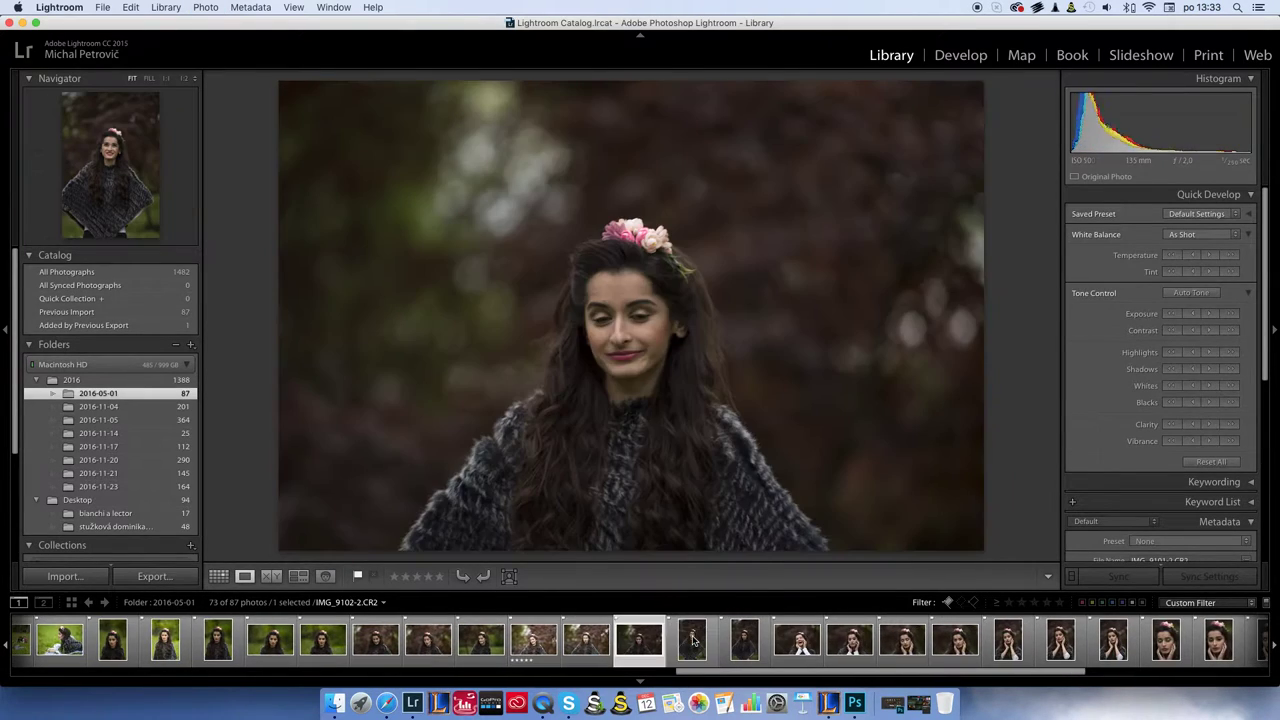
pyautogui.press('Right')
pyautogui.press('Right')
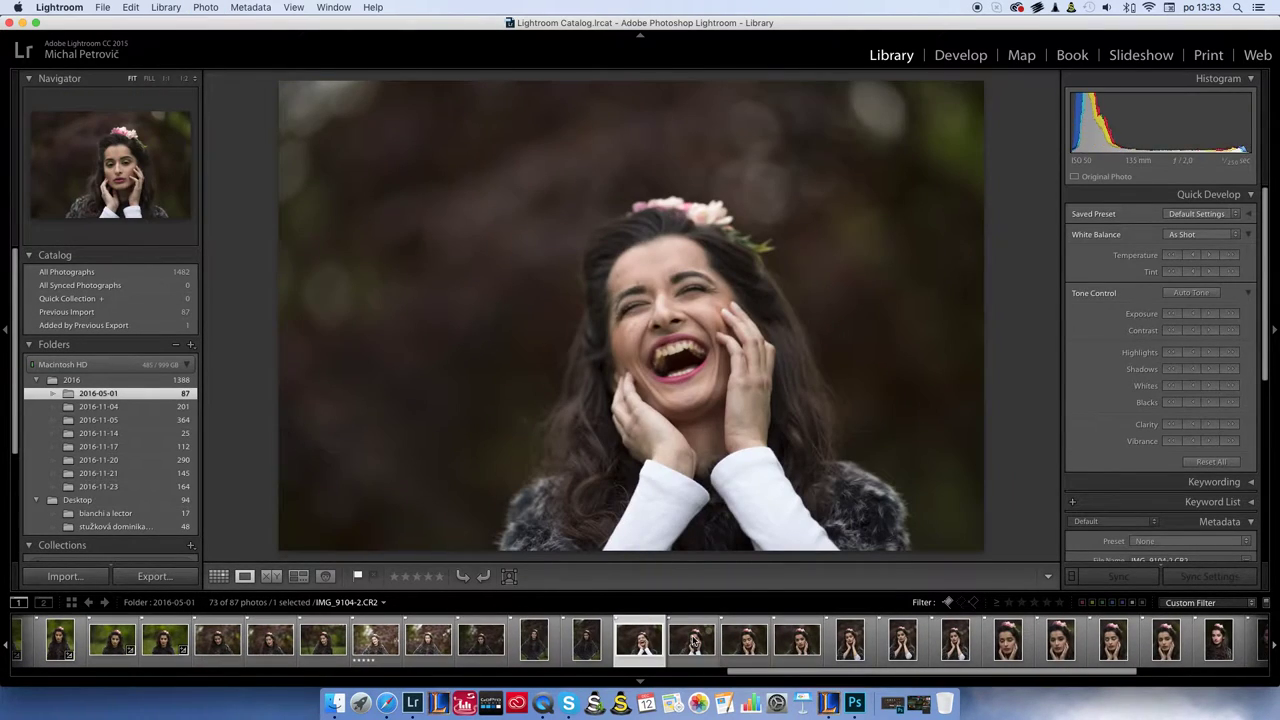
# Step: Rate the laughing portrait five stars, skip similar shots, and return to the grid
pyautogui.hotkey('shift', '5')
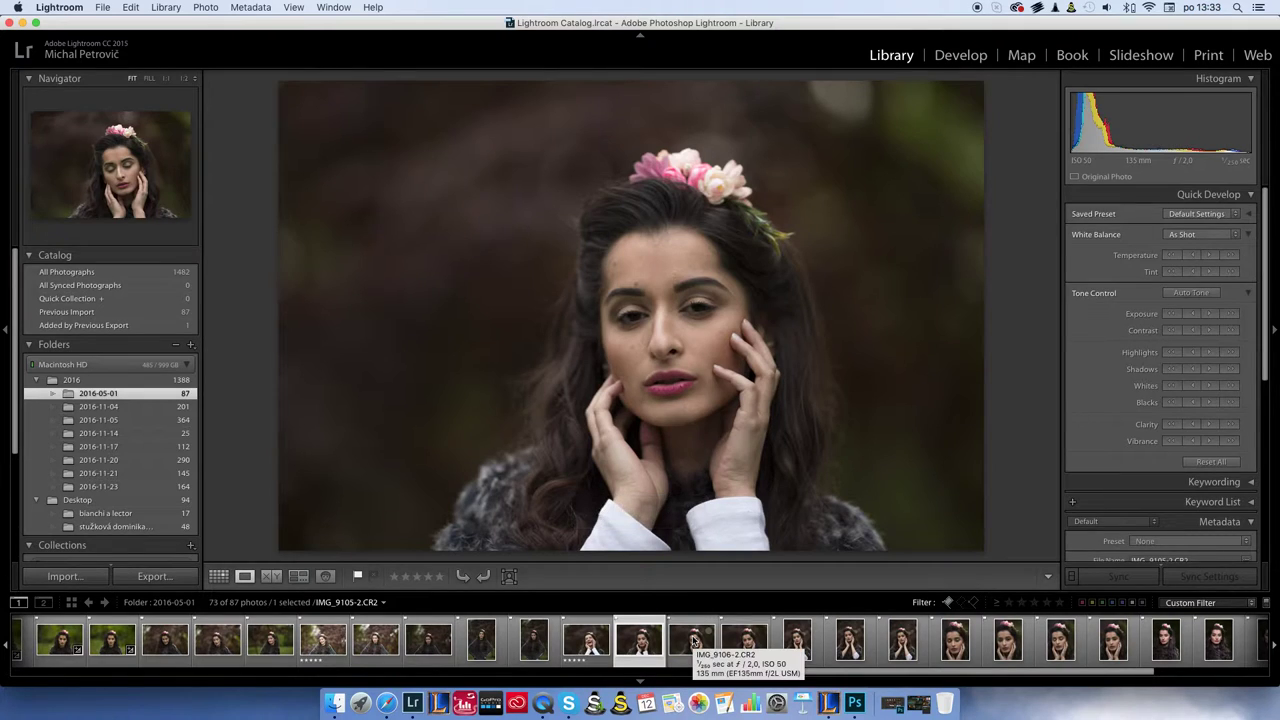
pyautogui.press('Right')
pyautogui.press('Right')
pyautogui.press('Right')
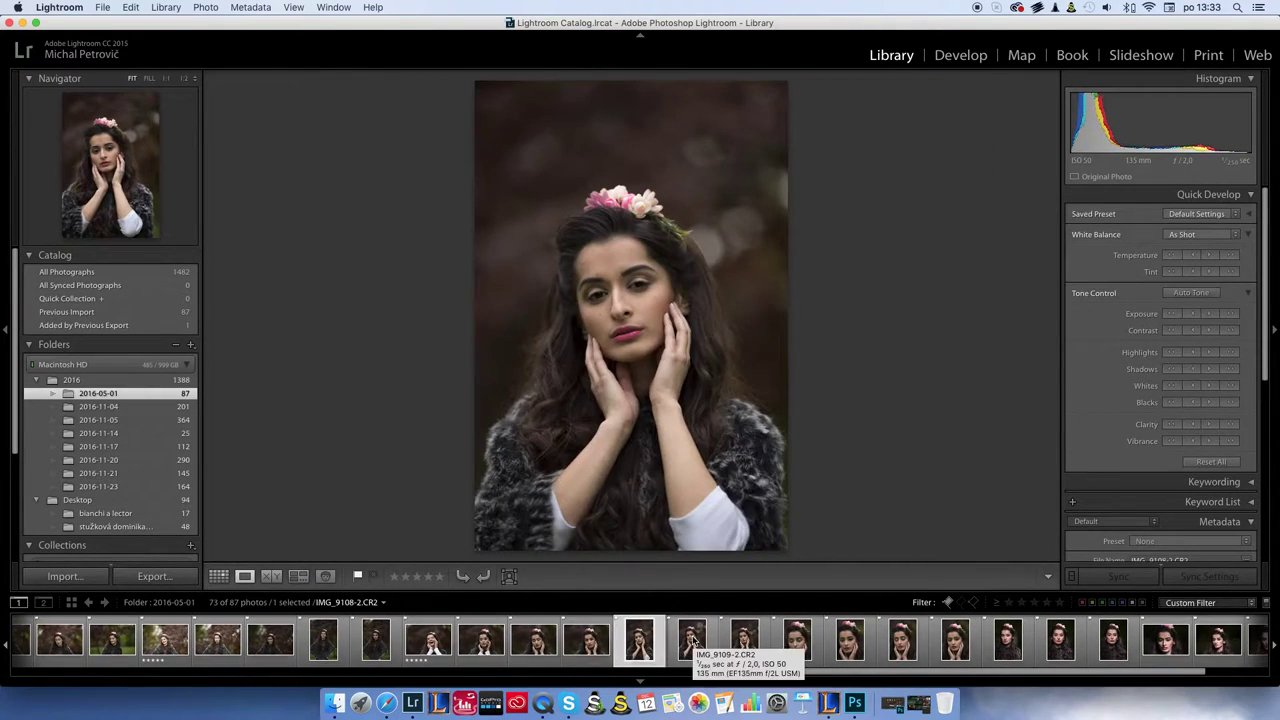
pyautogui.press('Right')
pyautogui.press('Right')
pyautogui.press('Right')
pyautogui.press('Right')
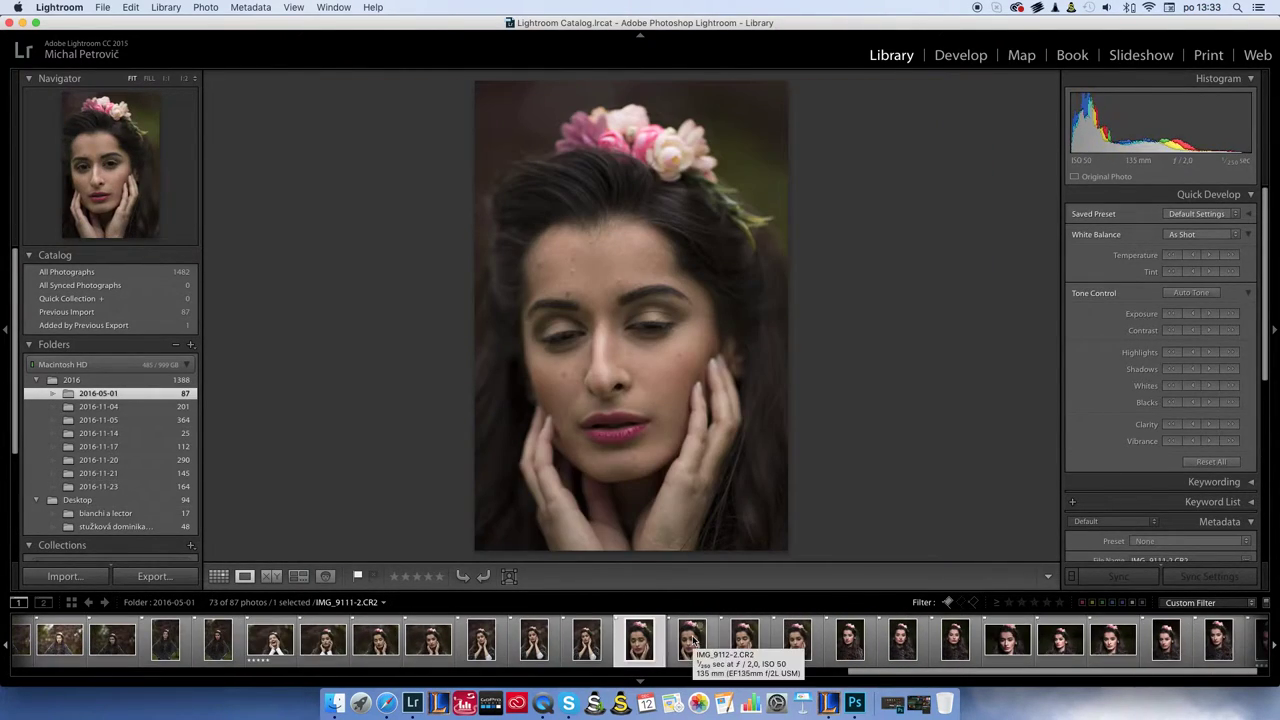
pyautogui.press('Right')
pyautogui.press('Right')
pyautogui.press('Right')
pyautogui.press('Right')
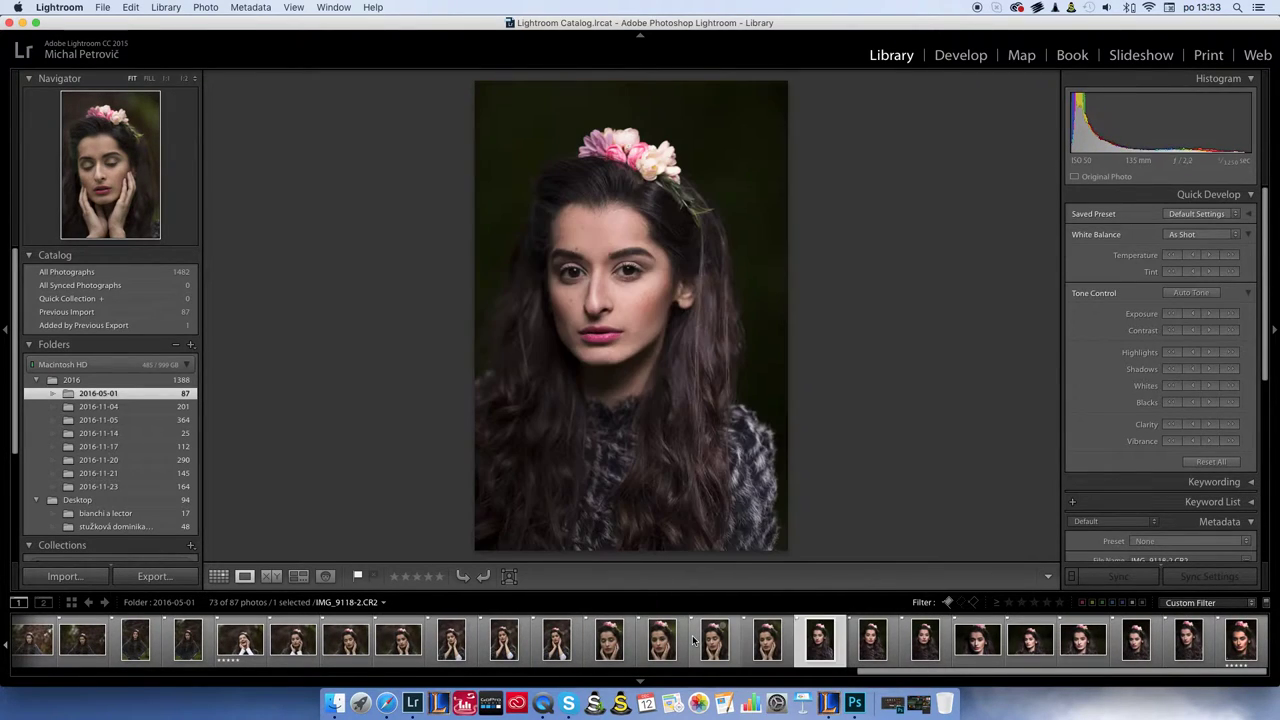
pyautogui.press('Right')
pyautogui.press('Right')
pyautogui.press('Right')
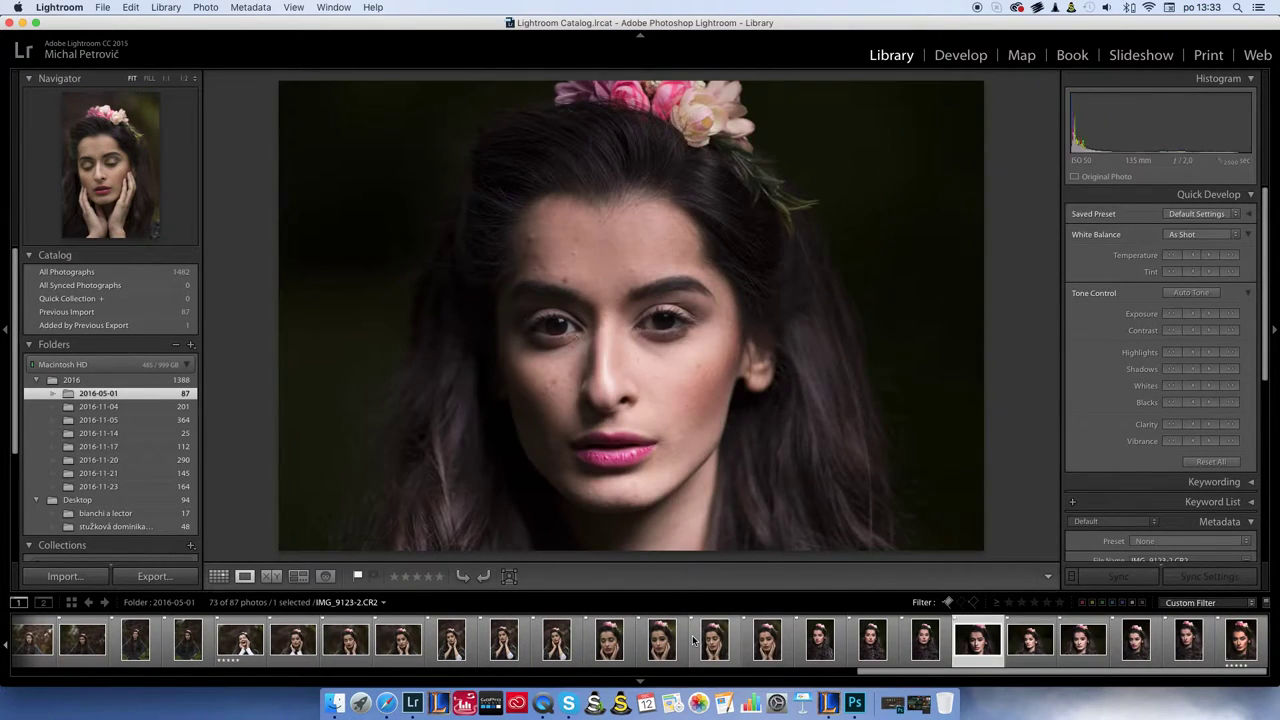
pyautogui.press('Right')
pyautogui.press('Right')
pyautogui.press('Right')
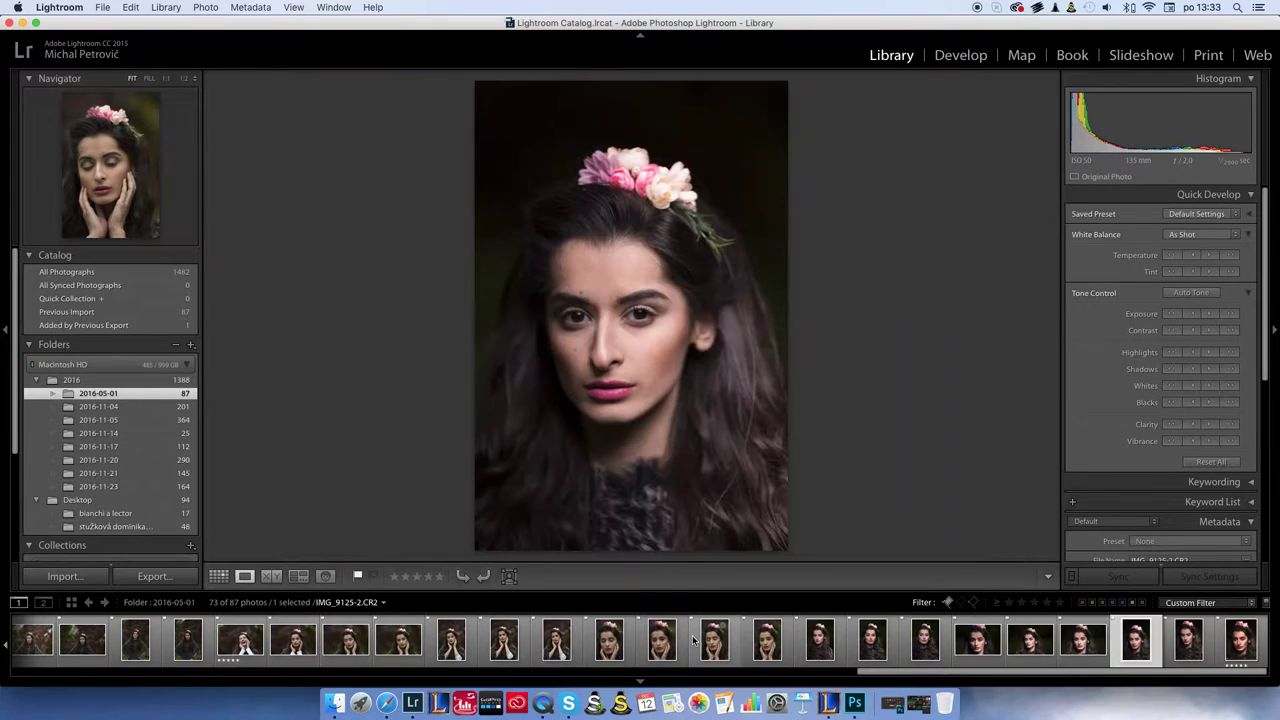
pyautogui.press('Right')
pyautogui.press('Right')
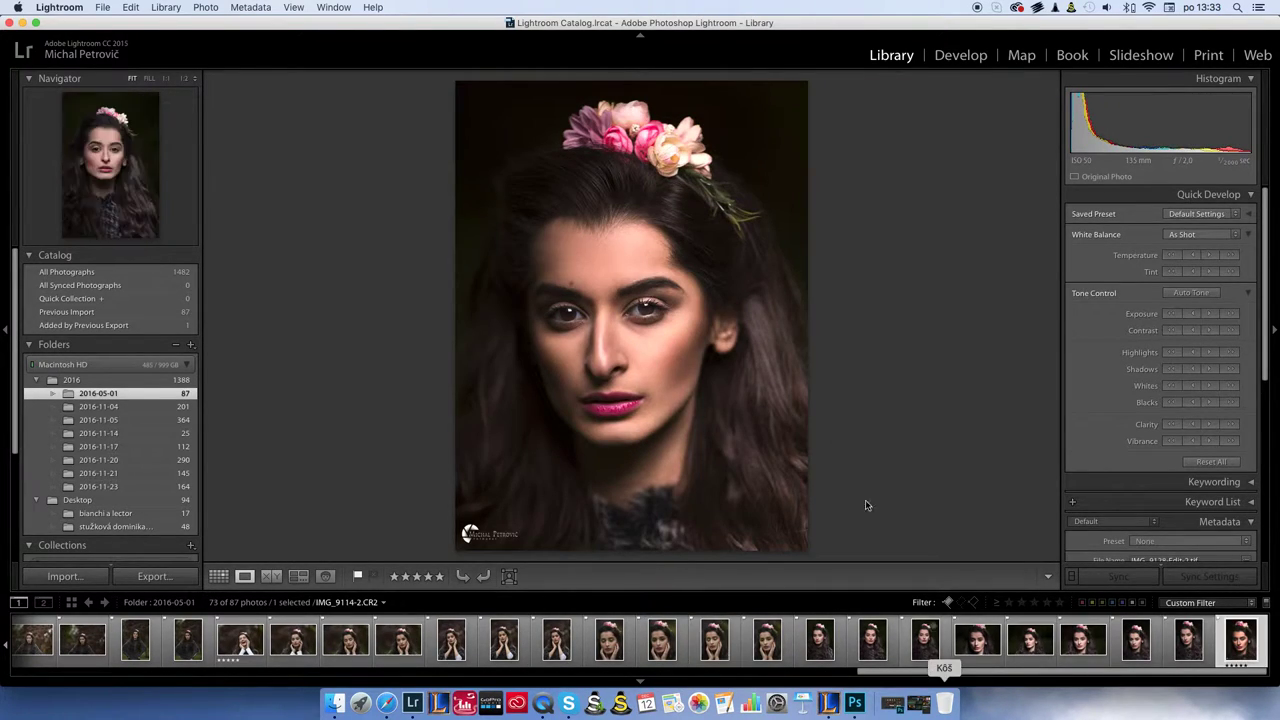
pyautogui.click(218, 576)
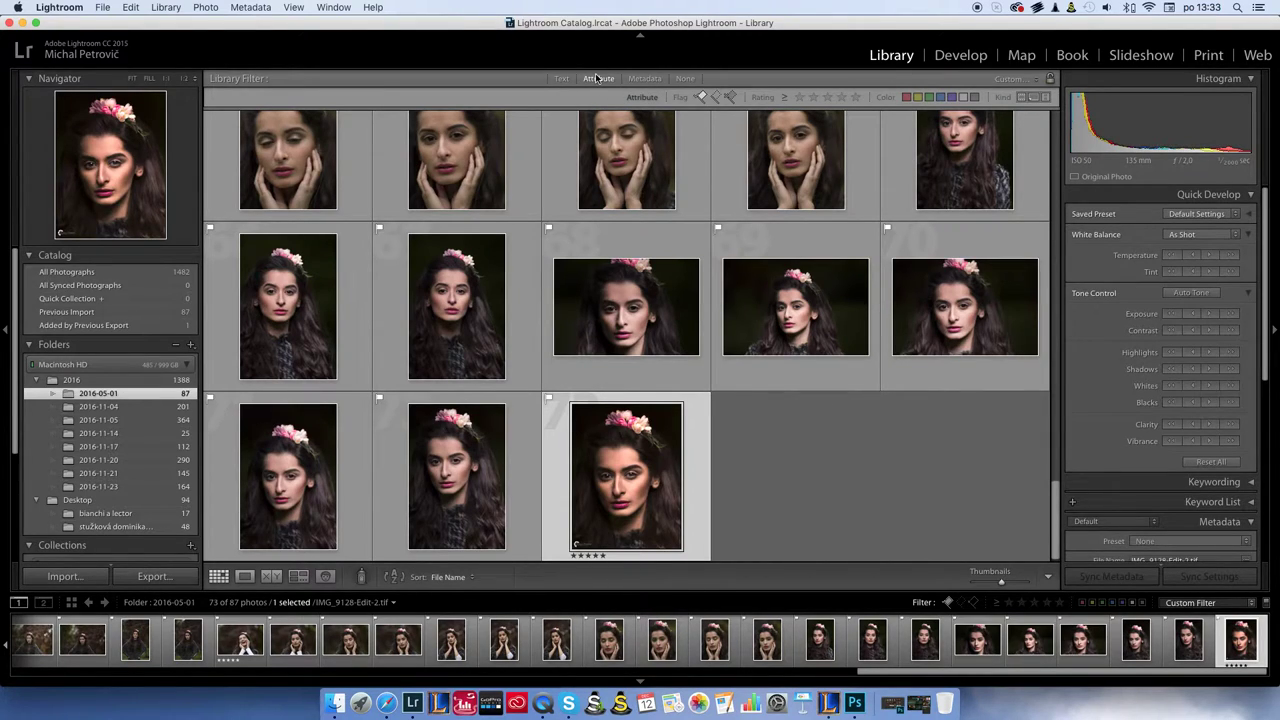
# Step: Filter the grid to five-star photos, leaving 11 of 87, and clear the selection
pyautogui.moveTo(1056, 515); pyautogui.dragTo(1052, 120)
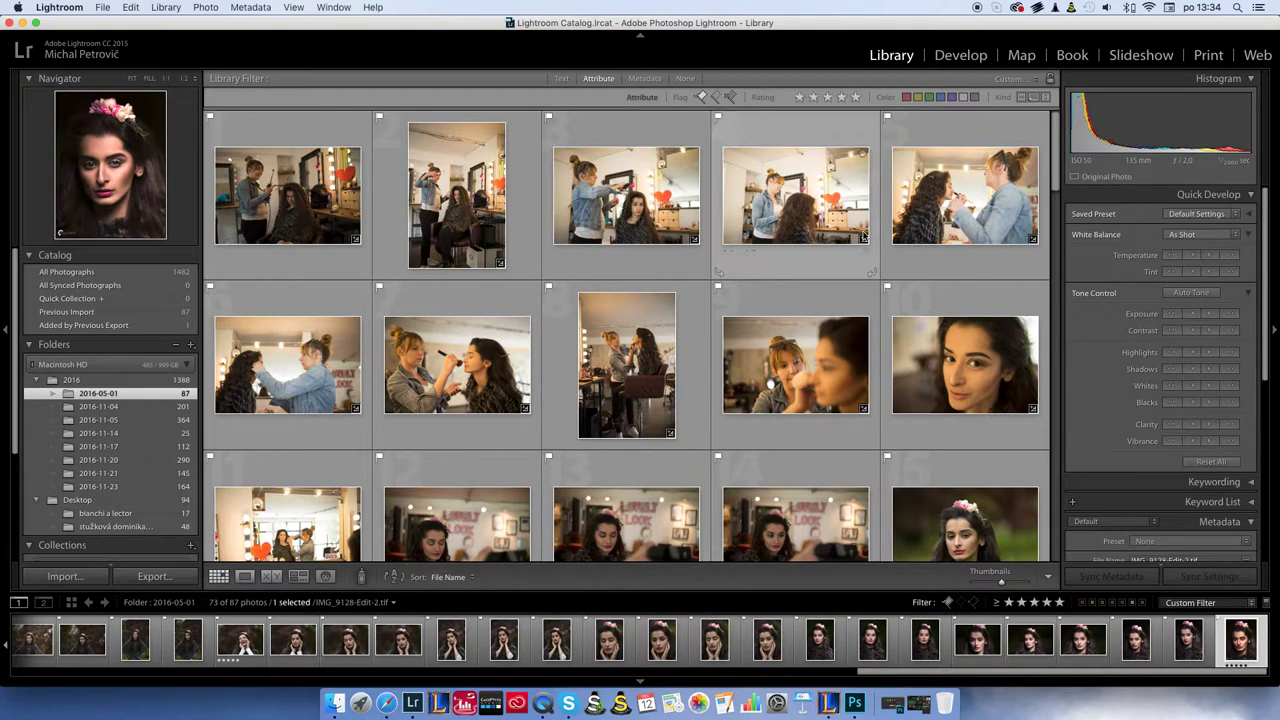
pyautogui.click(856, 97)
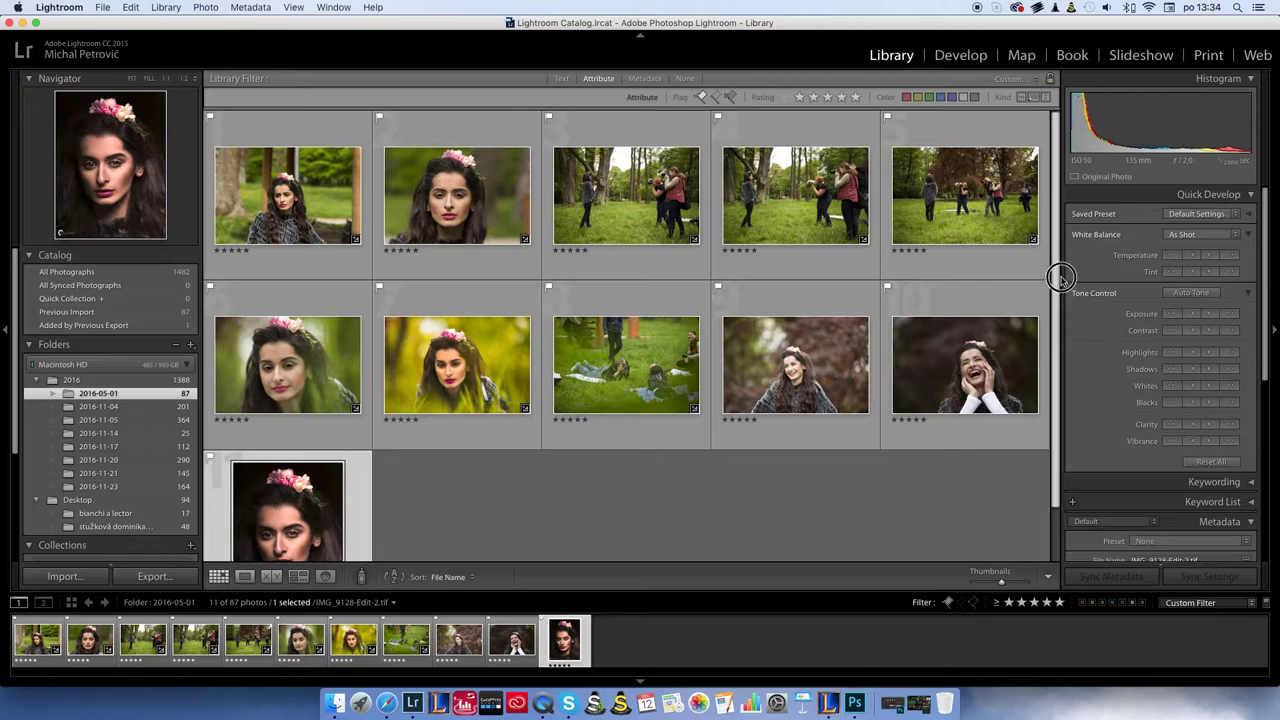
pyautogui.click(800, 468)
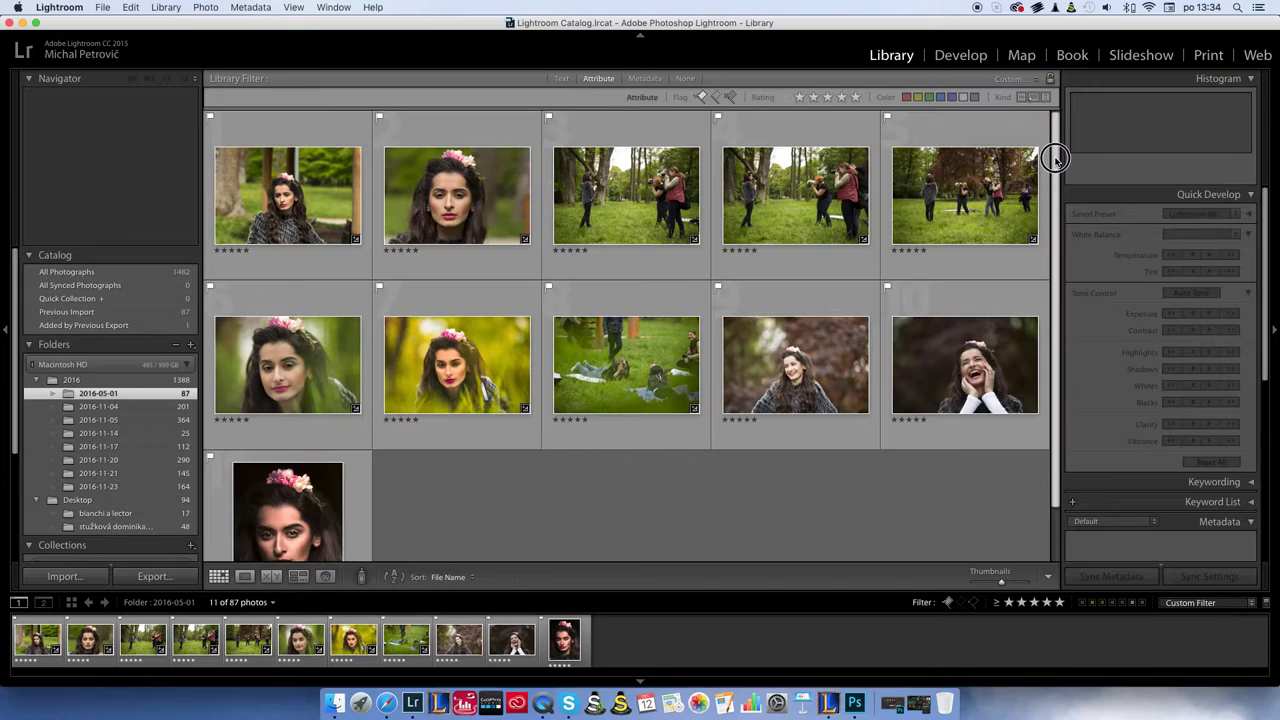
# Step: Select all 11 five-star flower-crown portraits and outdoor group shots
pyautogui.moveTo(287, 195)
pyautogui.click(355, 201)
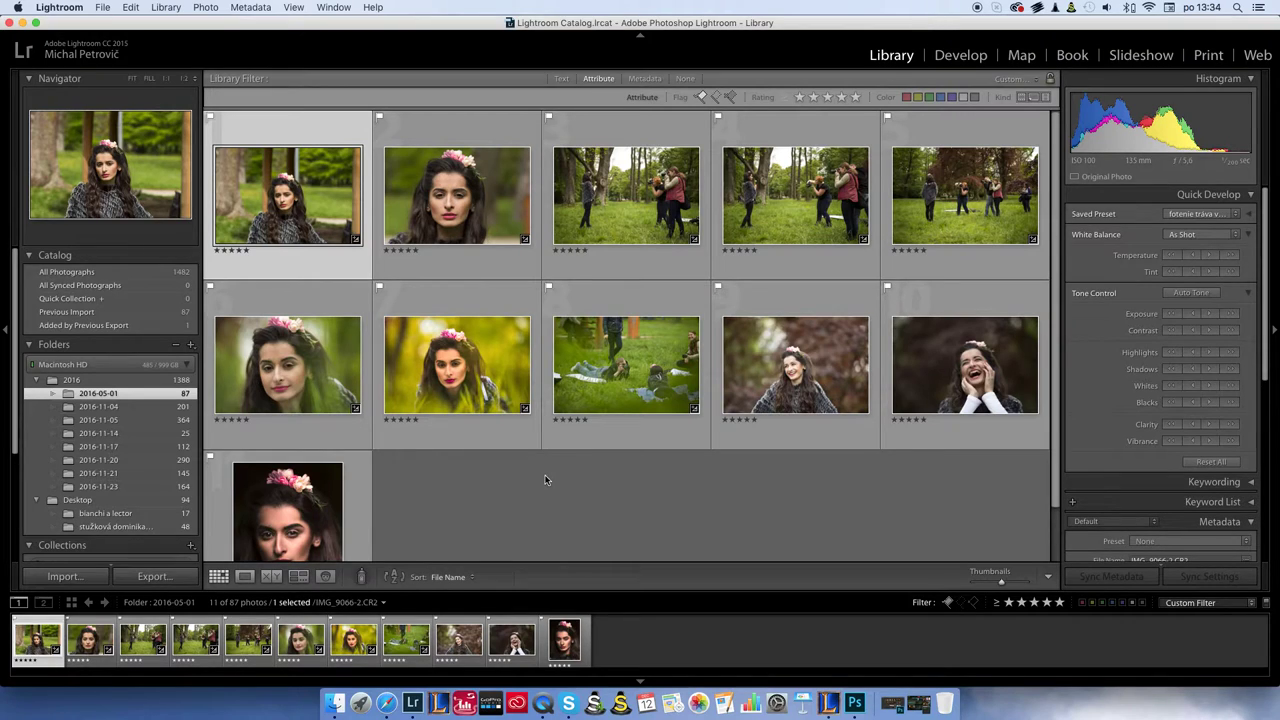
pyautogui.keyDown('super'); pyautogui.click(593, 395); pyautogui.keyUp('super')
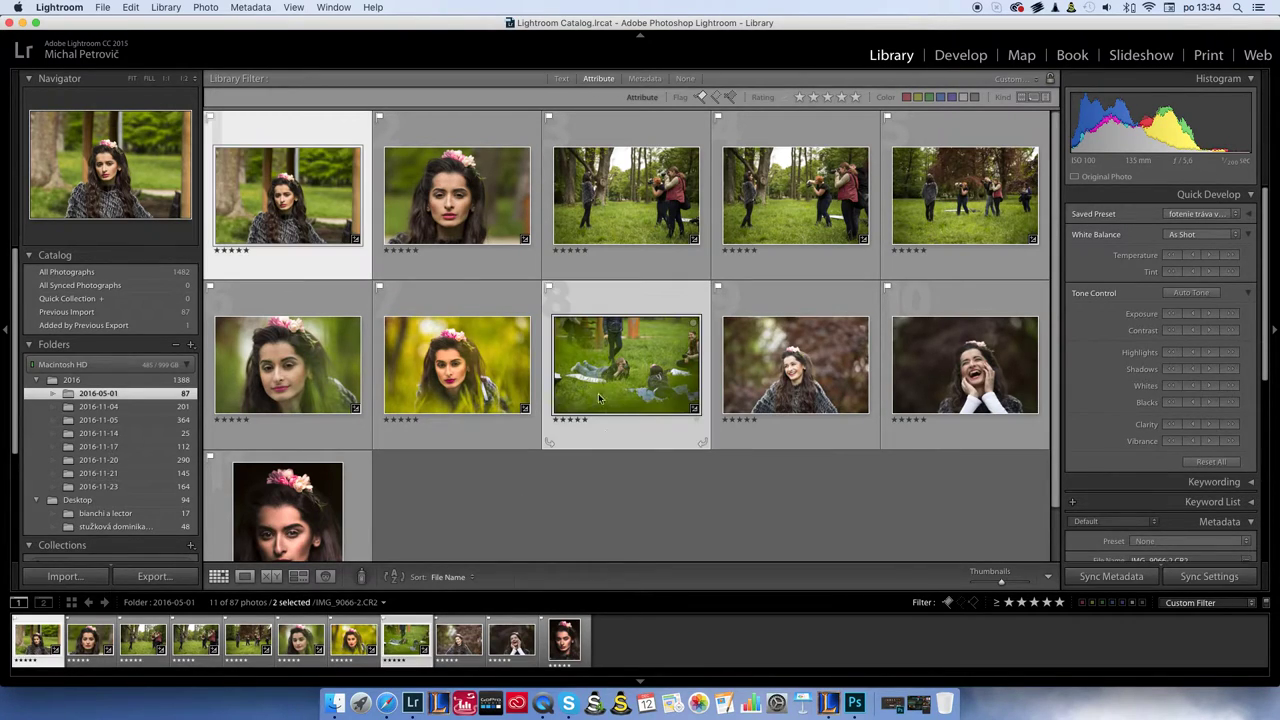
pyautogui.keyDown('super'); pyautogui.click(970, 265); pyautogui.keyUp('super')
pyautogui.keyDown('super'); pyautogui.click(800, 240); pyautogui.keyUp('super')
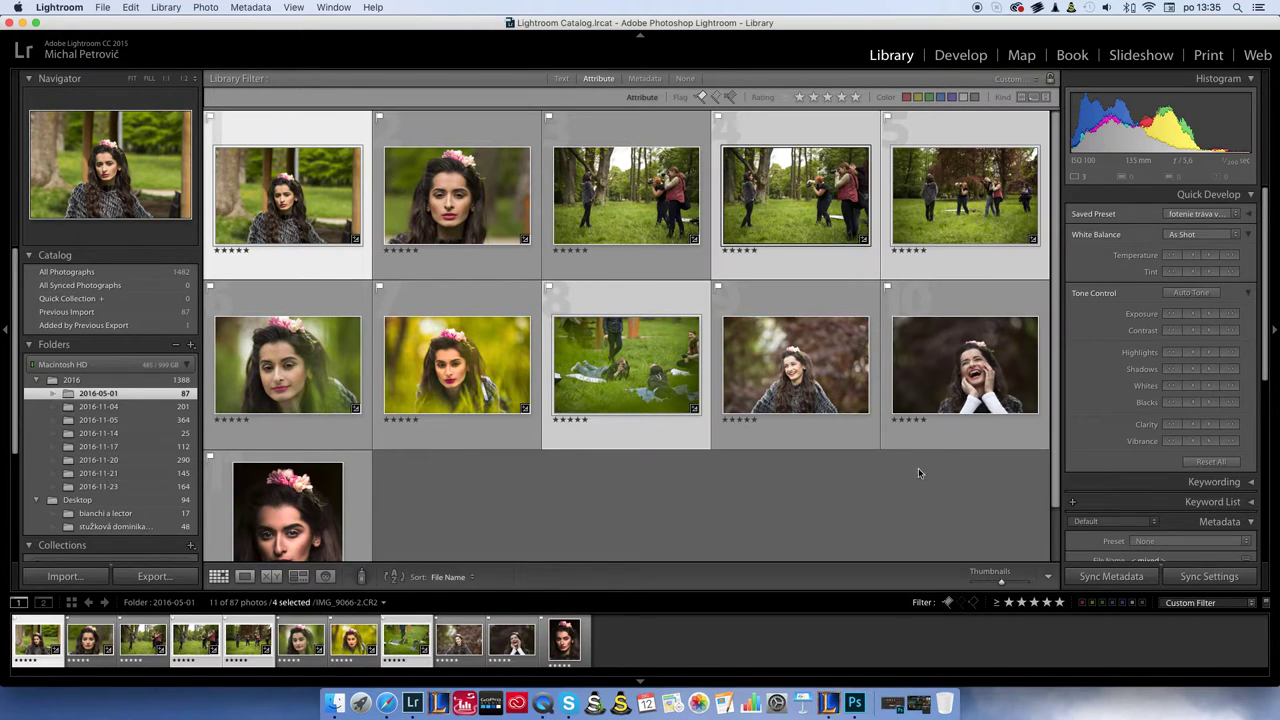
pyautogui.keyDown('super'); pyautogui.click(277, 522); pyautogui.keyUp('super')
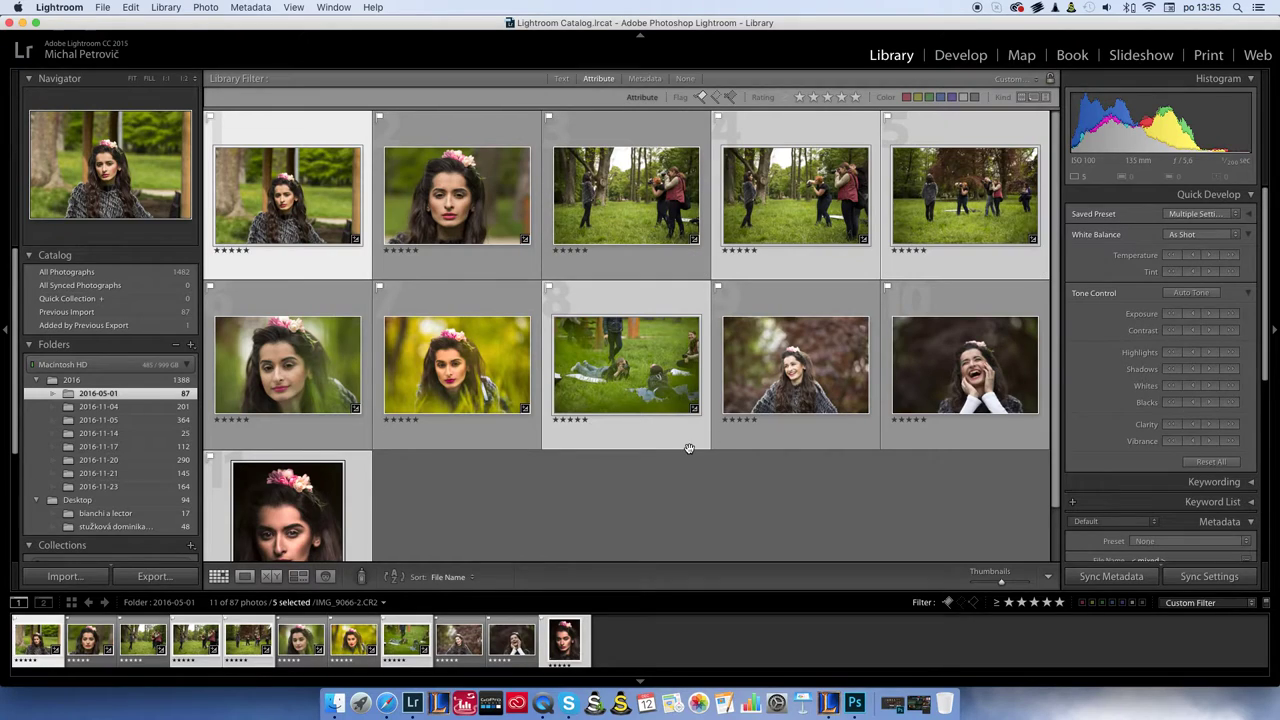
pyautogui.scroll(-2, 704, 485)
pyautogui.click(704, 485)
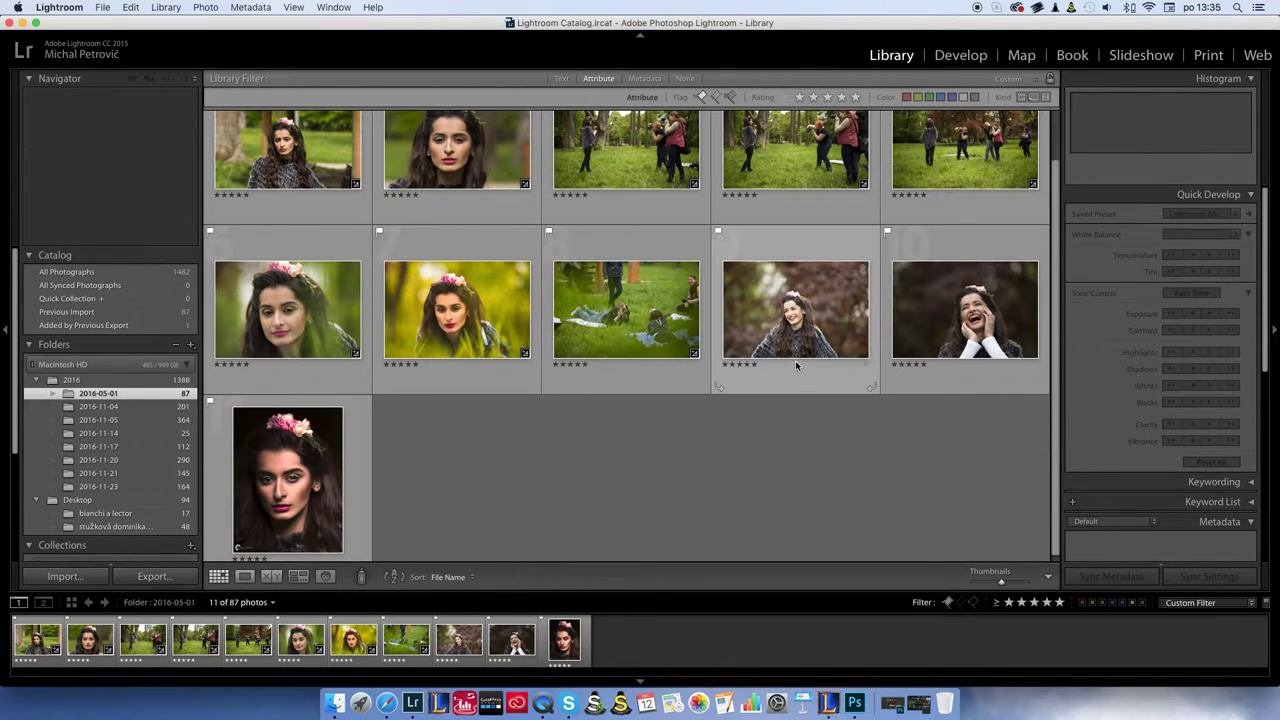
pyautogui.scroll(2, 798, 390)
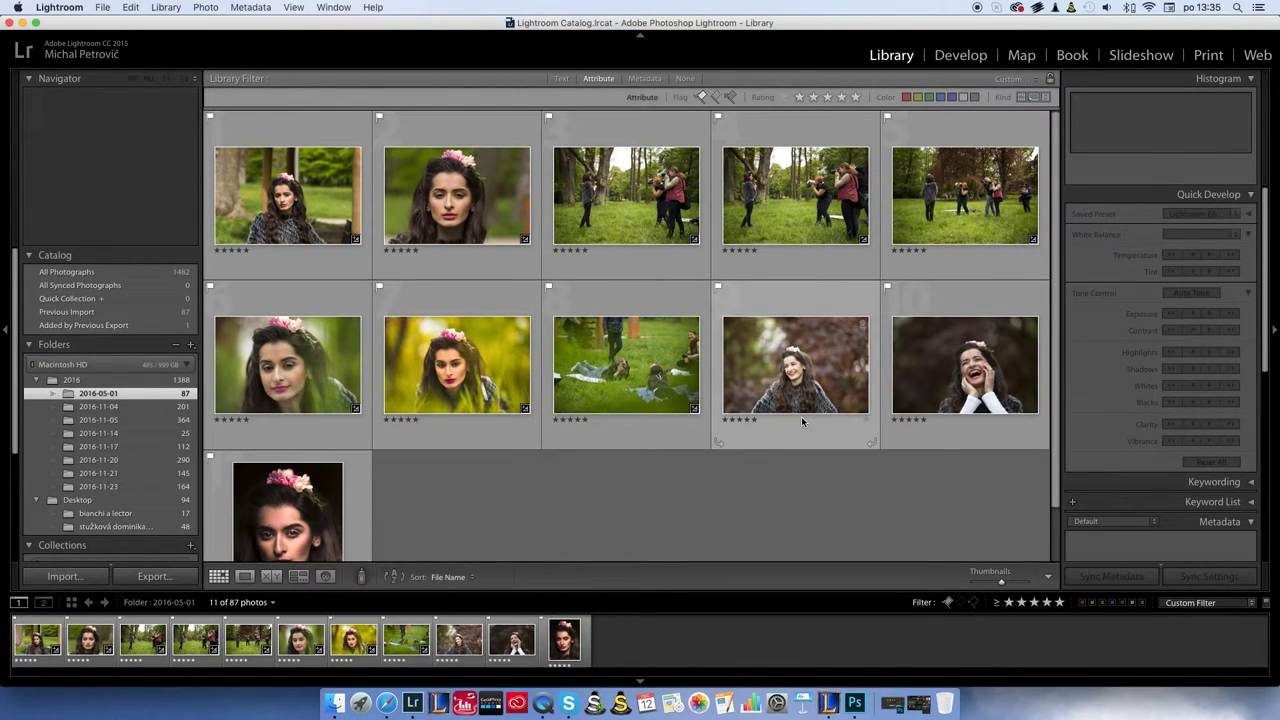
pyautogui.moveTo(626, 310)
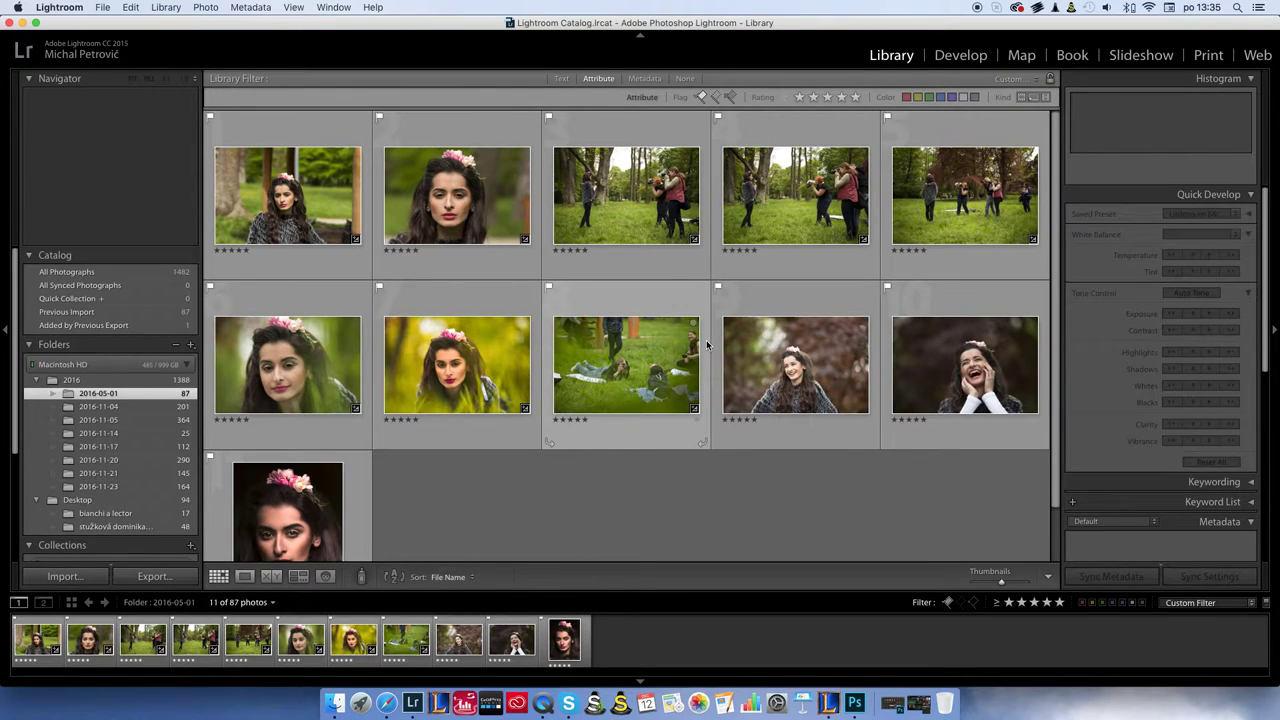
pyautogui.press('Right')
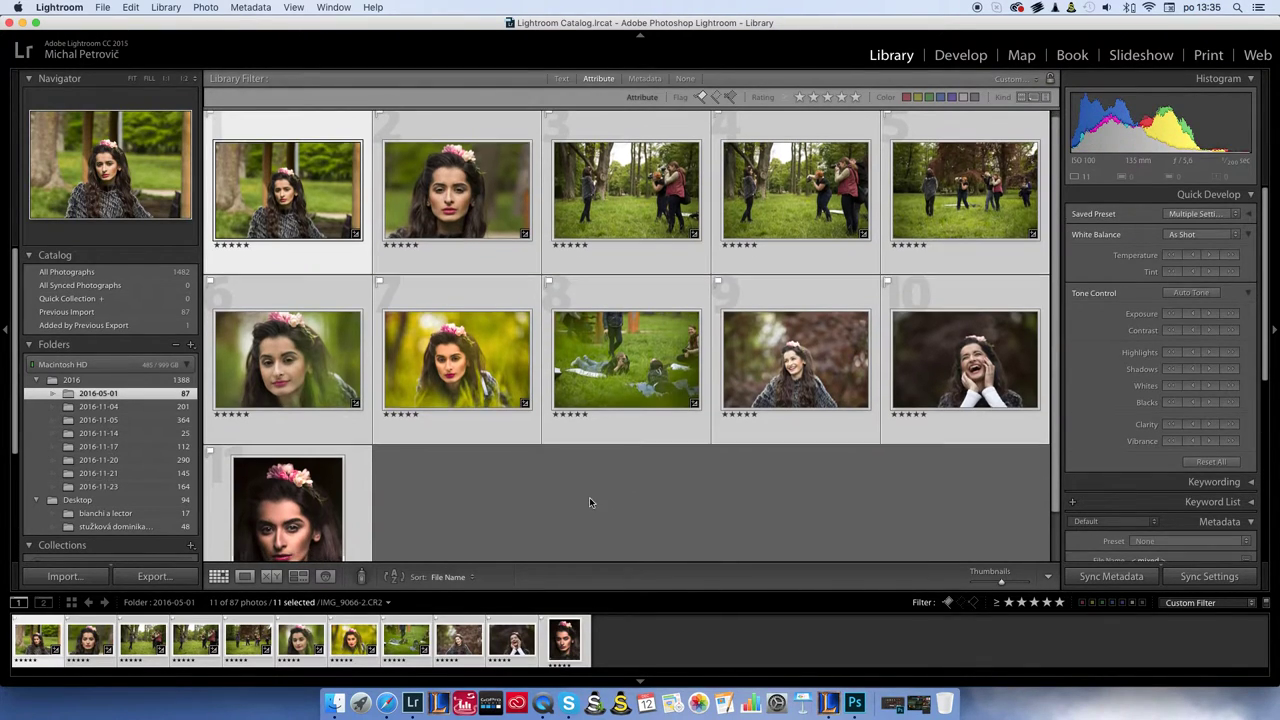
pyautogui.scroll(-1, 589, 497)
# Step: Open Export for the 11 photos, keep the desktop folder, and review the JPEG quality 84 settings
pyautogui.click(174, 579)
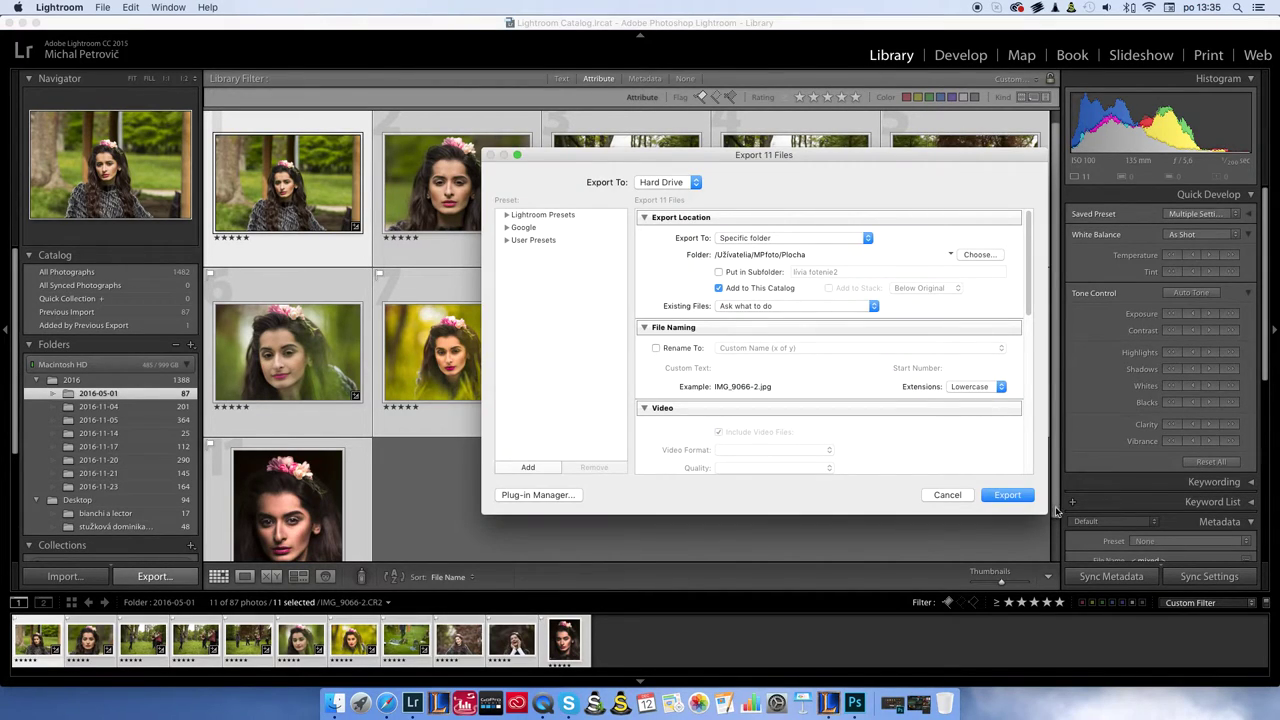
pyautogui.click(995, 257)
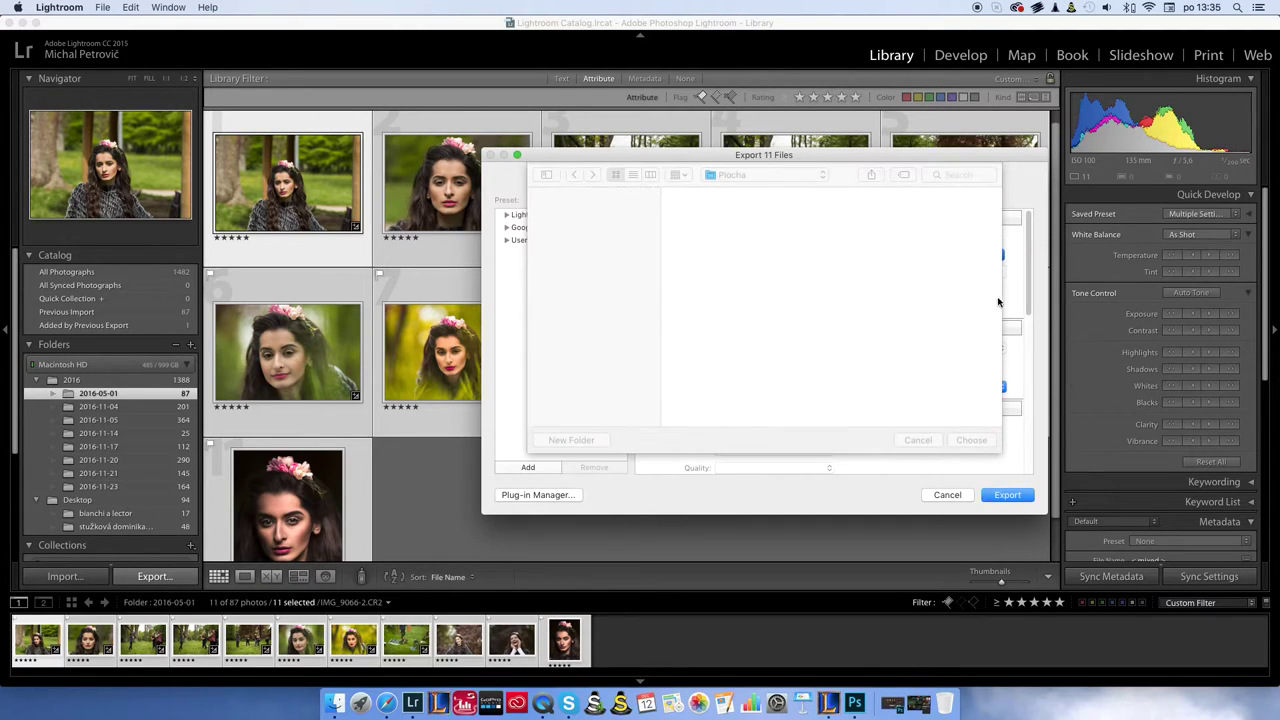
pyautogui.click(934, 443)
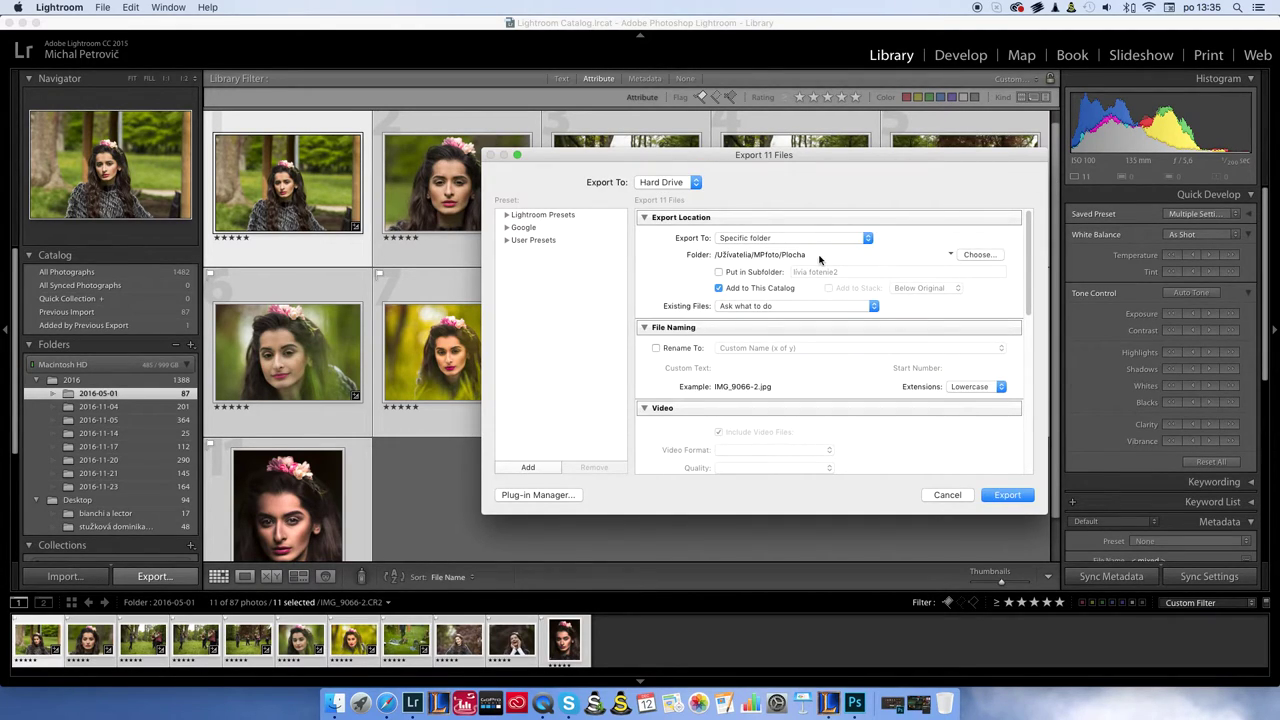
pyautogui.moveTo(1029, 255); pyautogui.dragTo(1020, 320)
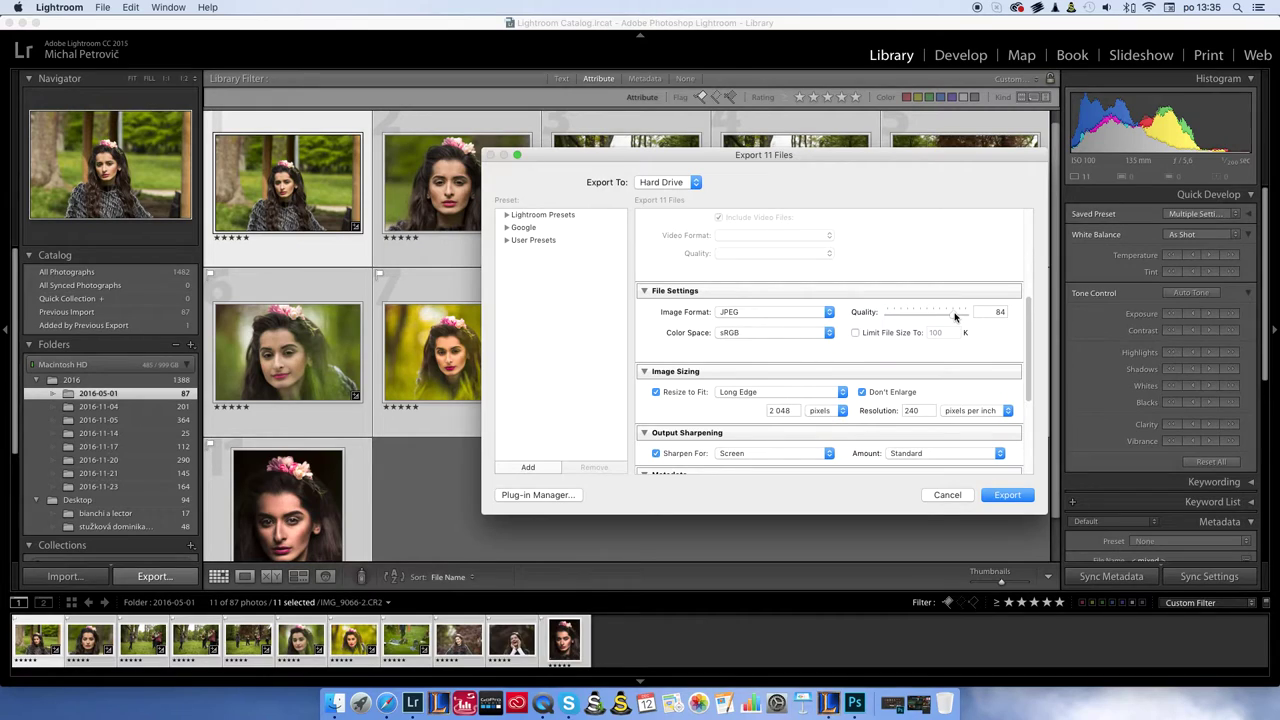
pyautogui.click(995, 311)
pyautogui.click(726, 394)
pyautogui.click(657, 393)
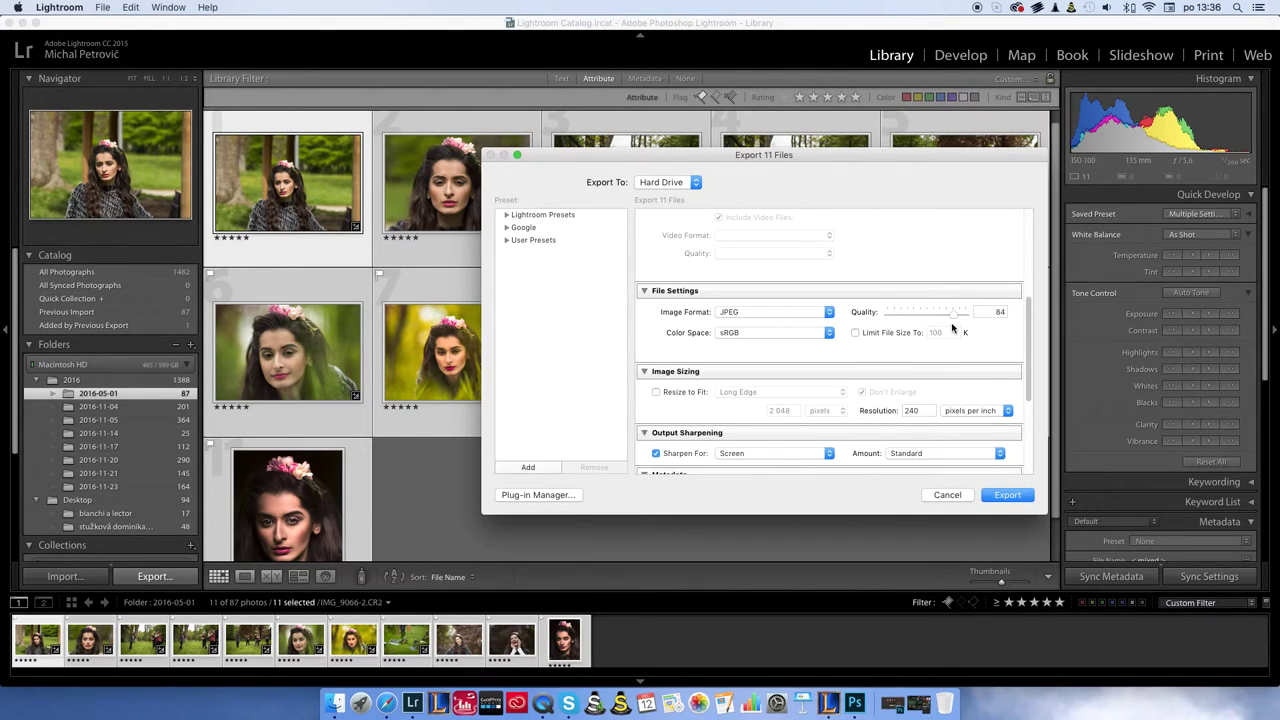
pyautogui.moveTo(953, 313); pyautogui.dragTo(1005, 313)
pyautogui.moveTo(965, 313); pyautogui.dragTo(955, 316)
pyautogui.click(656, 392)
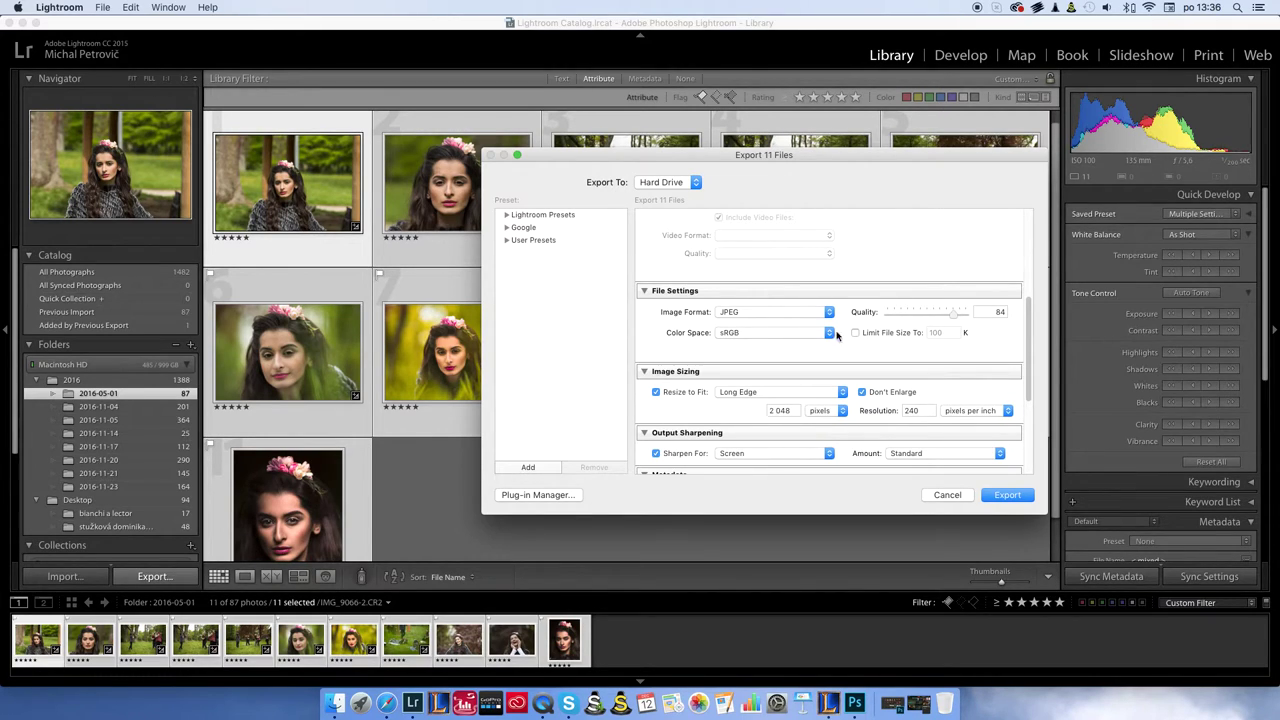
pyautogui.click(1029, 313)
pyautogui.moveTo(1029, 313); pyautogui.dragTo(1034, 387)
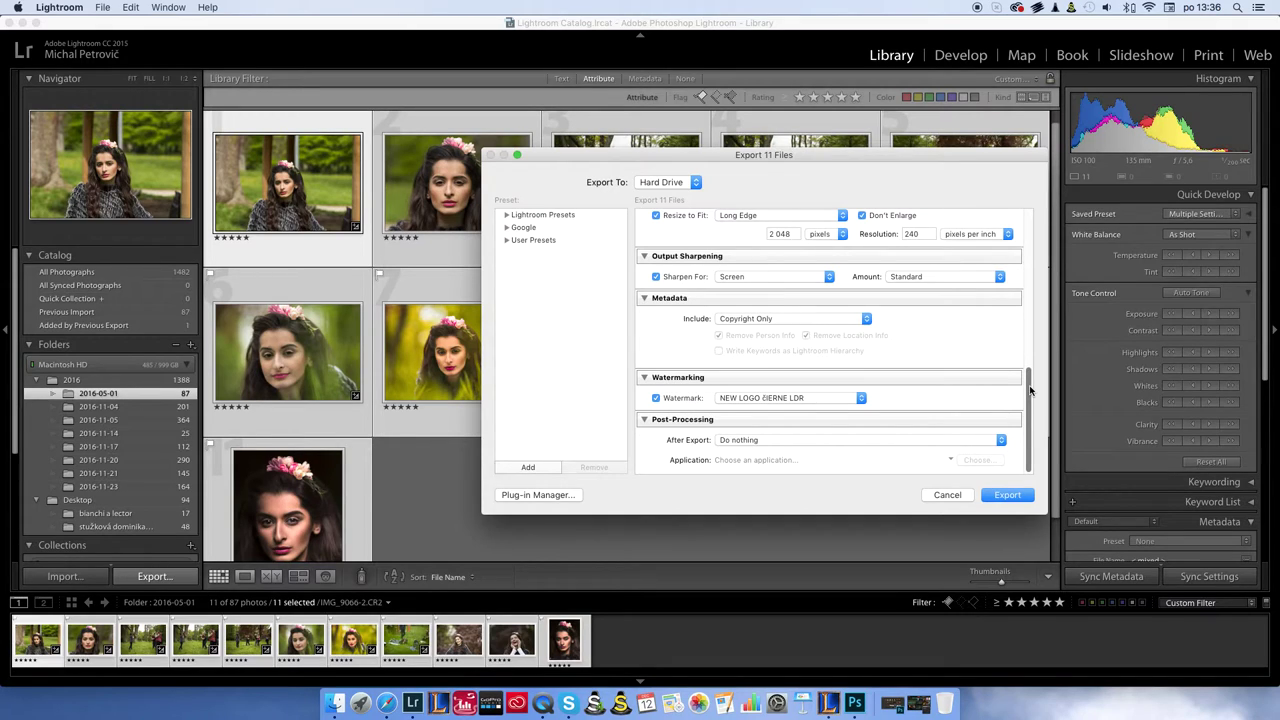
# Step: Collapse Metadata and open the NEW LOGO ČIERNE LDR watermark in the Watermark Editor
pyautogui.moveTo(1030, 390); pyautogui.dragTo(1029, 357)
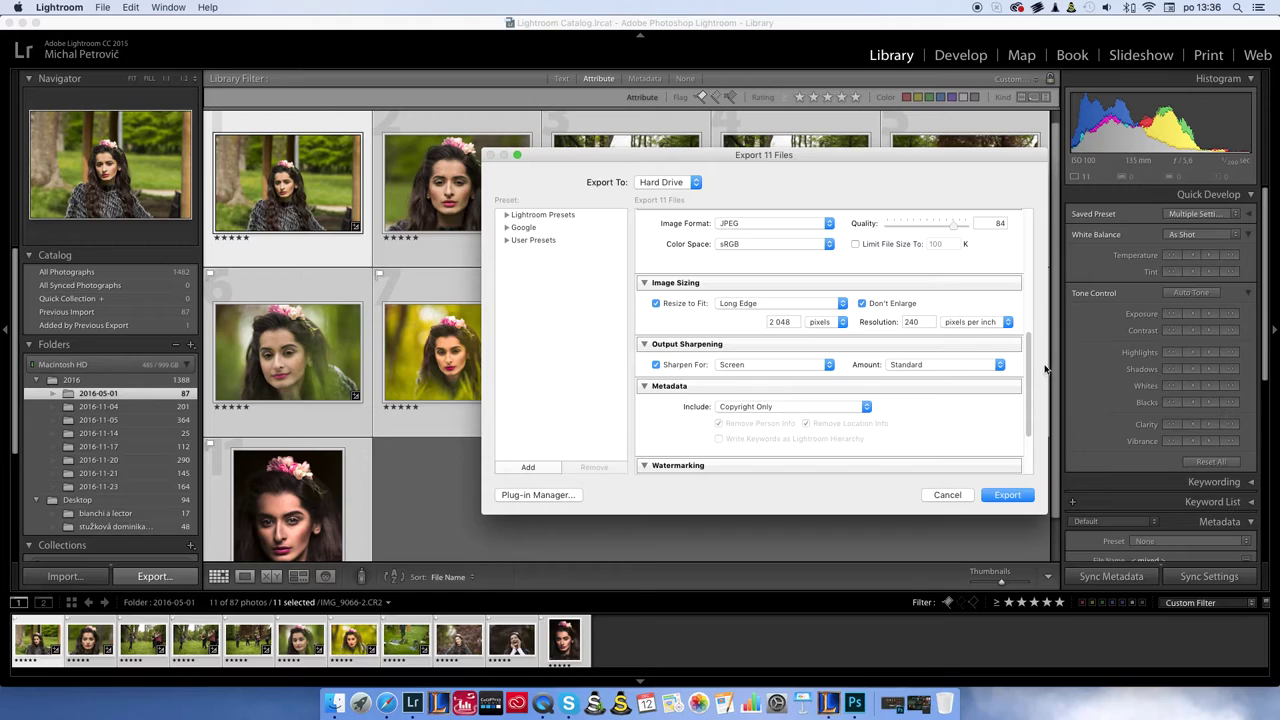
pyautogui.moveTo(1029, 354); pyautogui.dragTo(1027, 406)
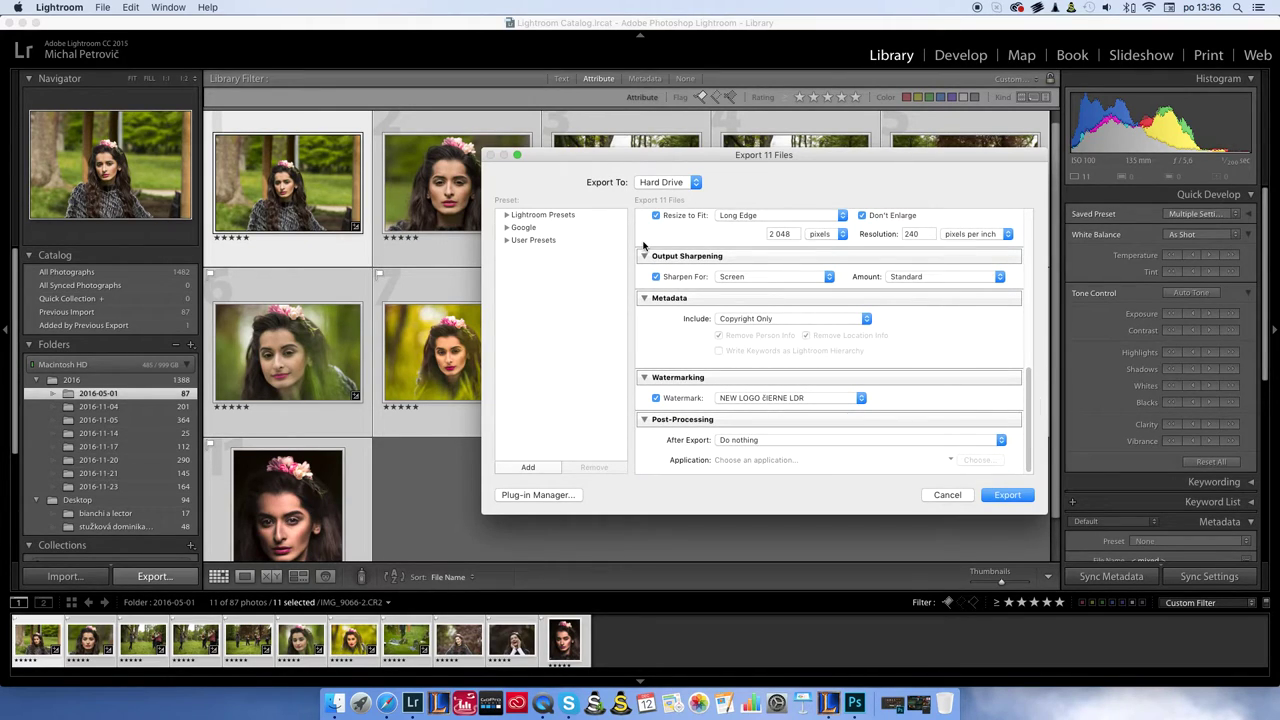
pyautogui.click(644, 298)
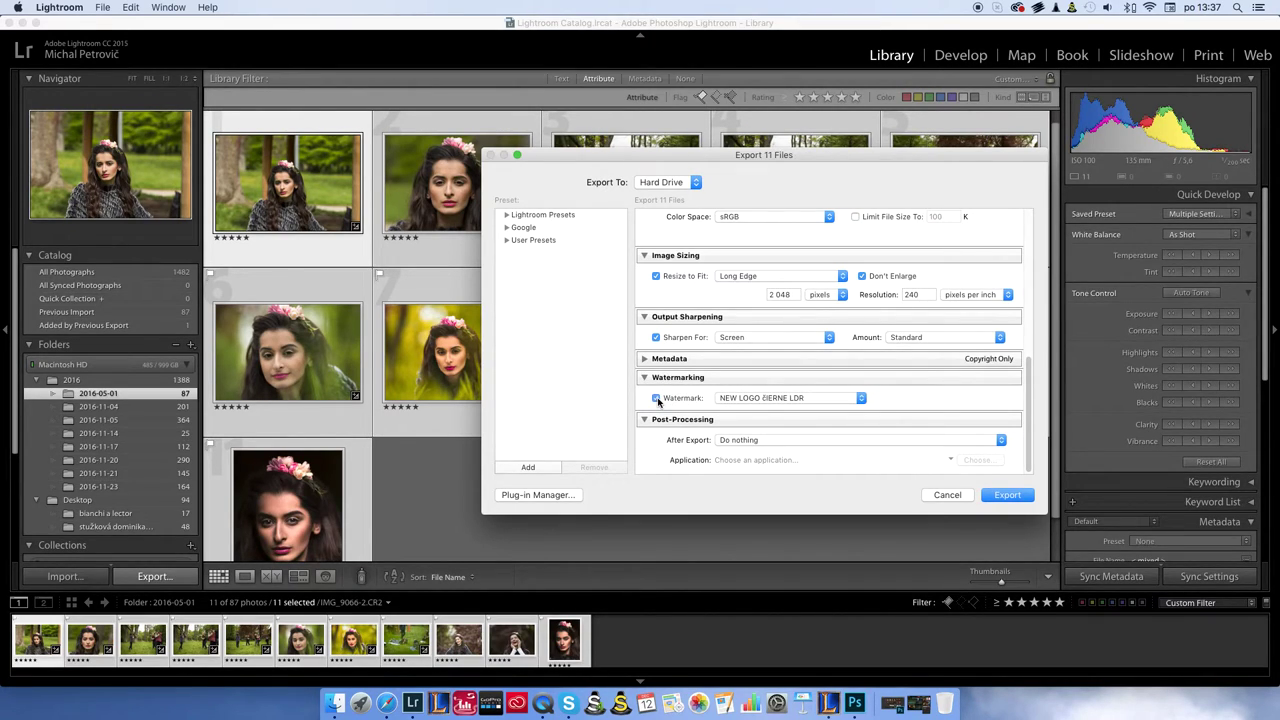
pyautogui.click(862, 398)
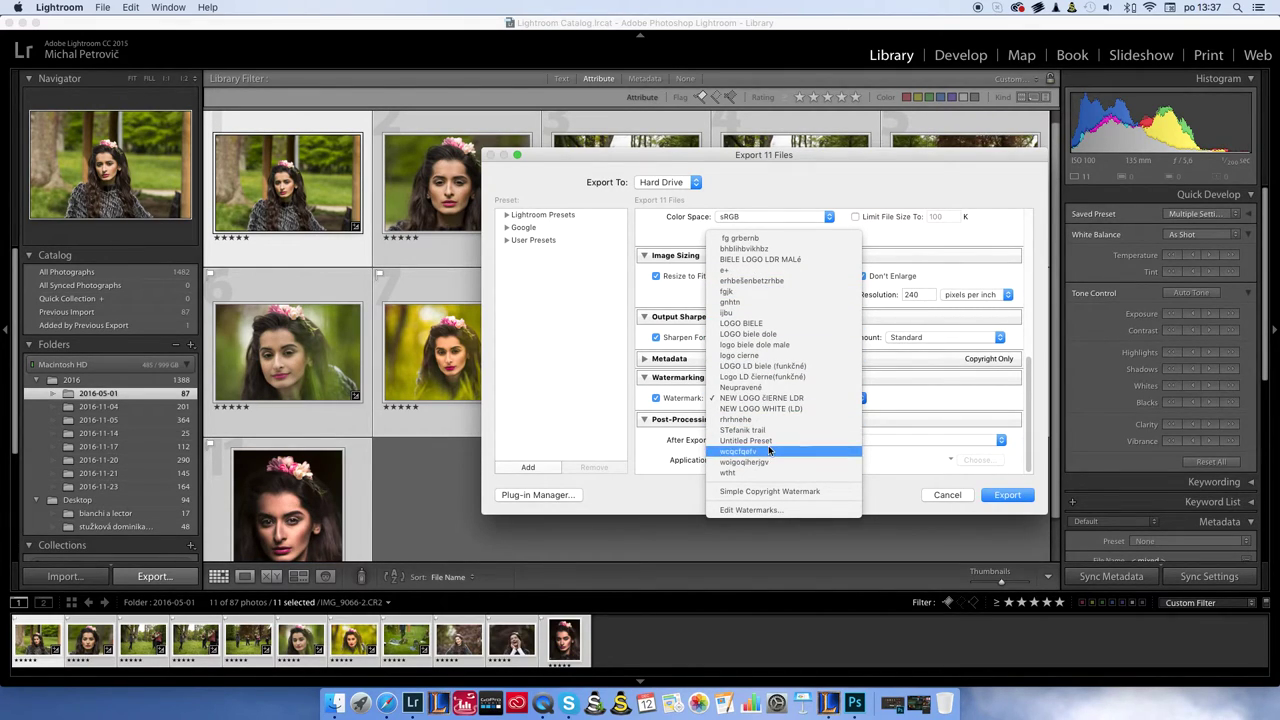
pyautogui.click(762, 512)
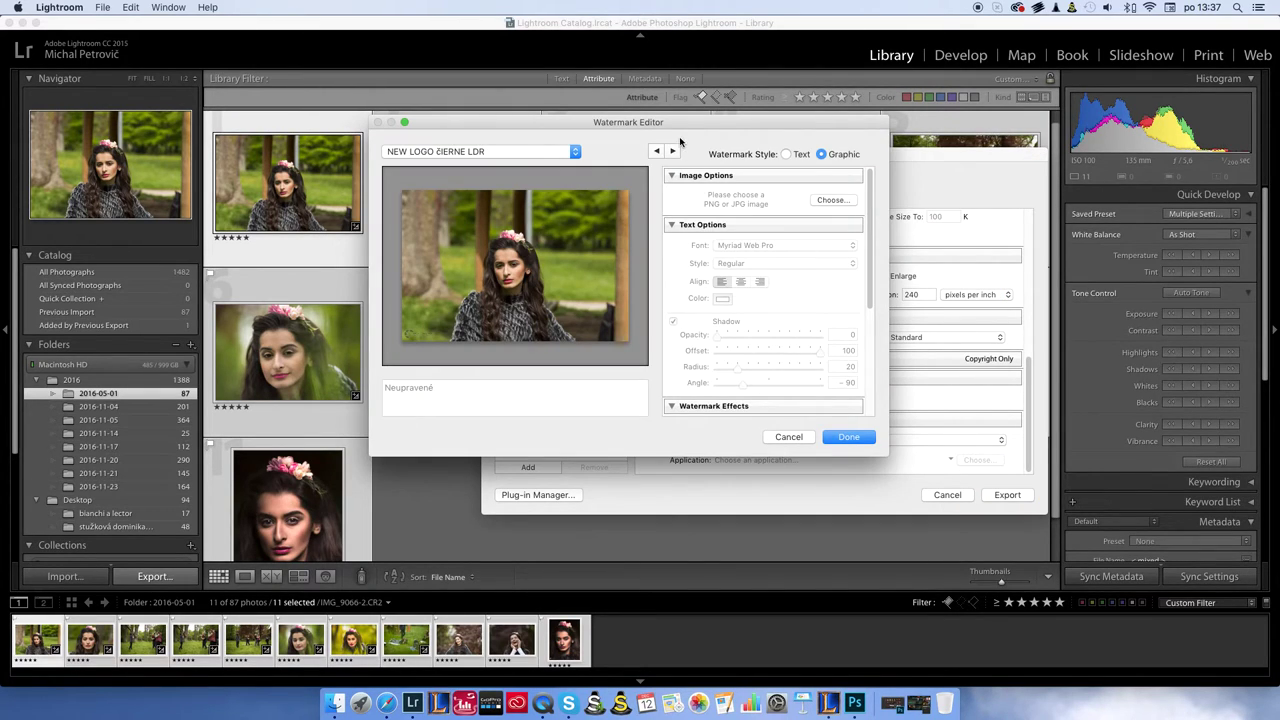
# Step: Choose logo_bez_pozadi.png from the LOGO folder as the watermark's image file
pyautogui.moveTo(678, 123); pyautogui.dragTo(707, 128)
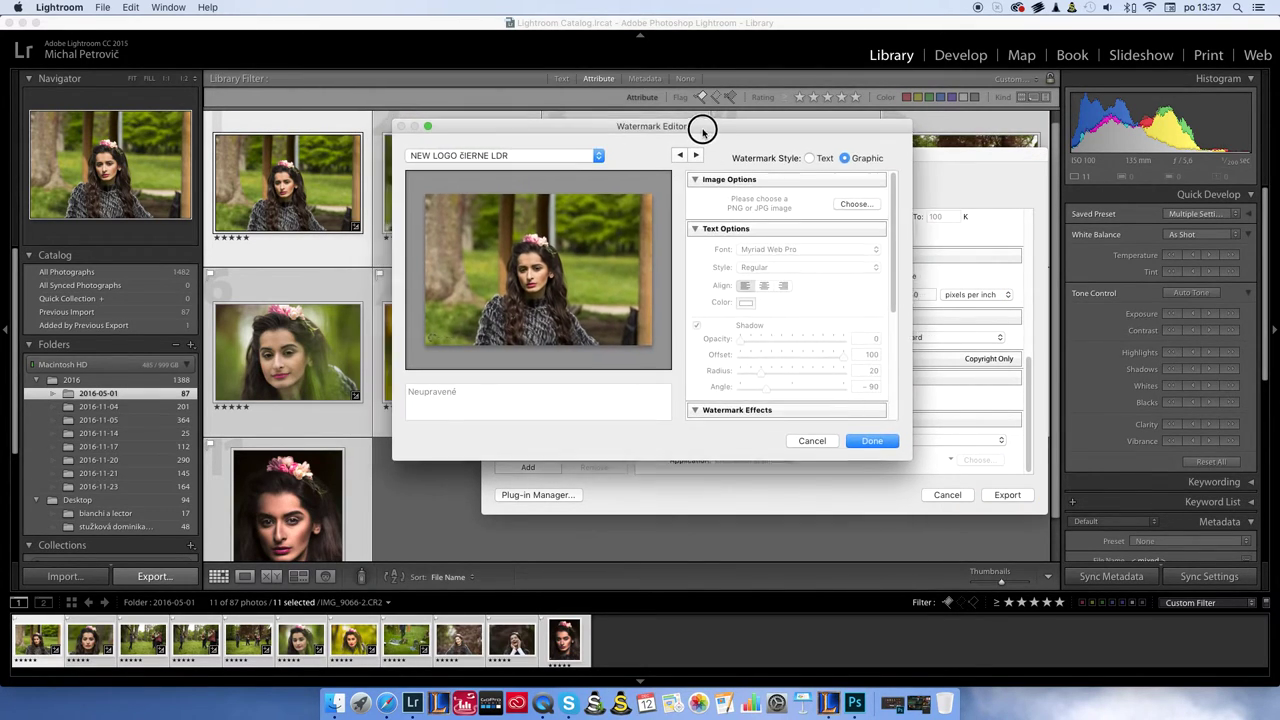
pyautogui.click(864, 205)
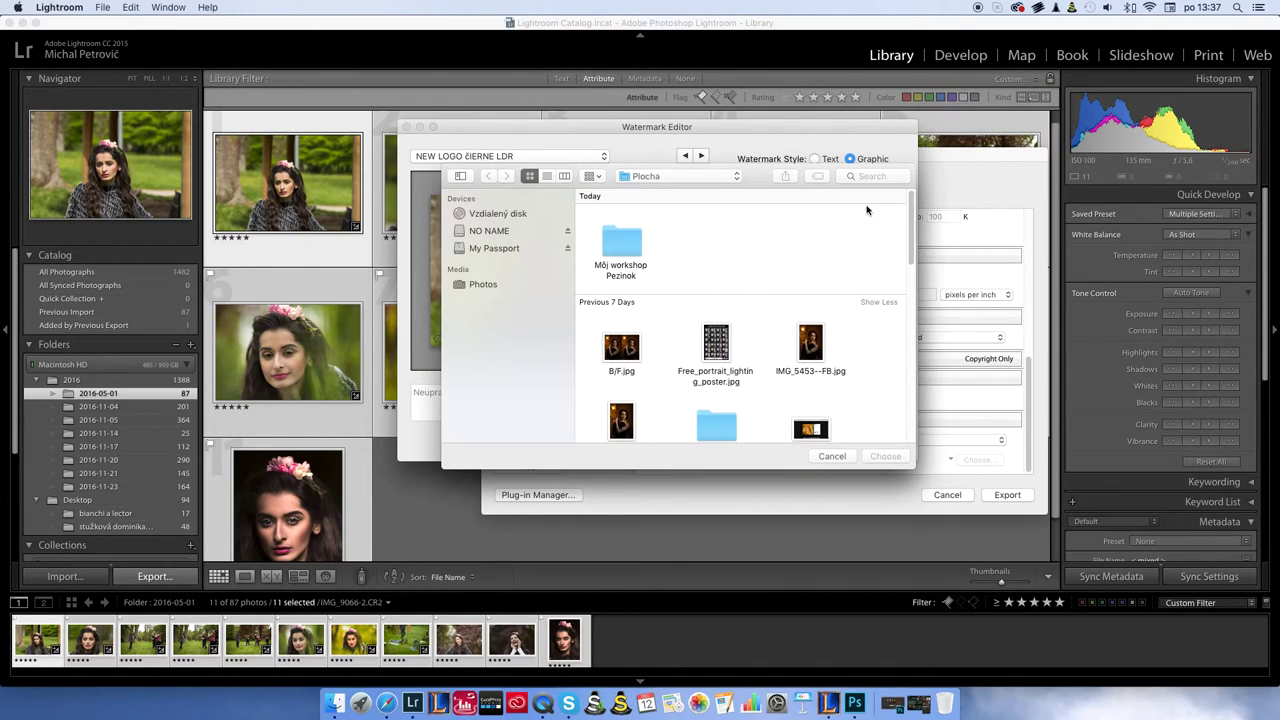
pyautogui.scroll(-2, 911, 214)
pyautogui.scroll(2, 911, 214)
pyautogui.click(736, 176)
pyautogui.click(665, 265)
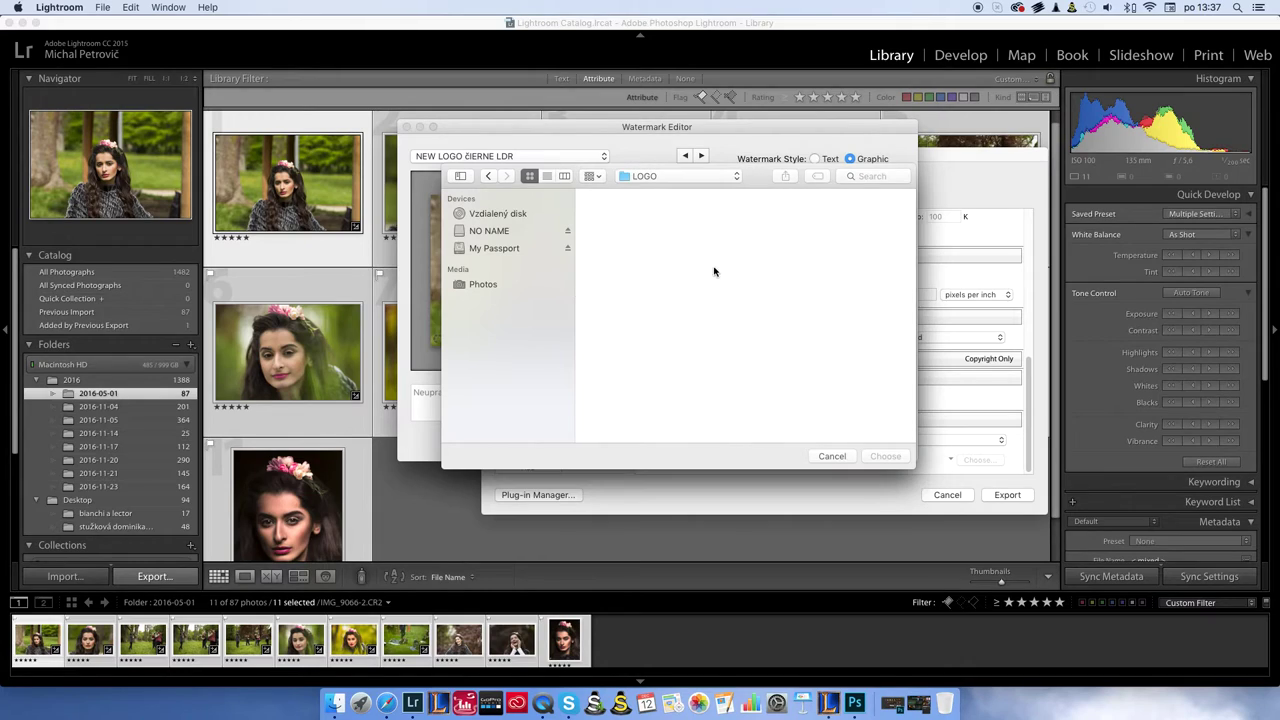
pyautogui.click(618, 245)
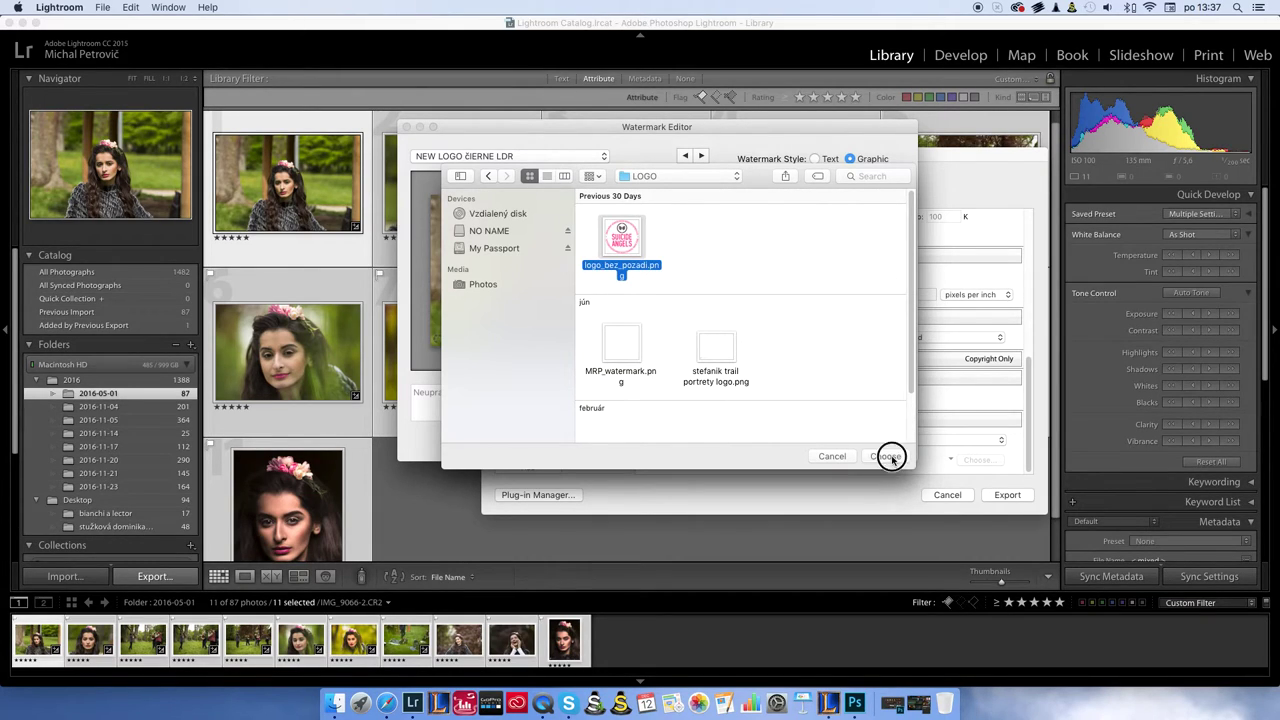
pyautogui.press('Return')
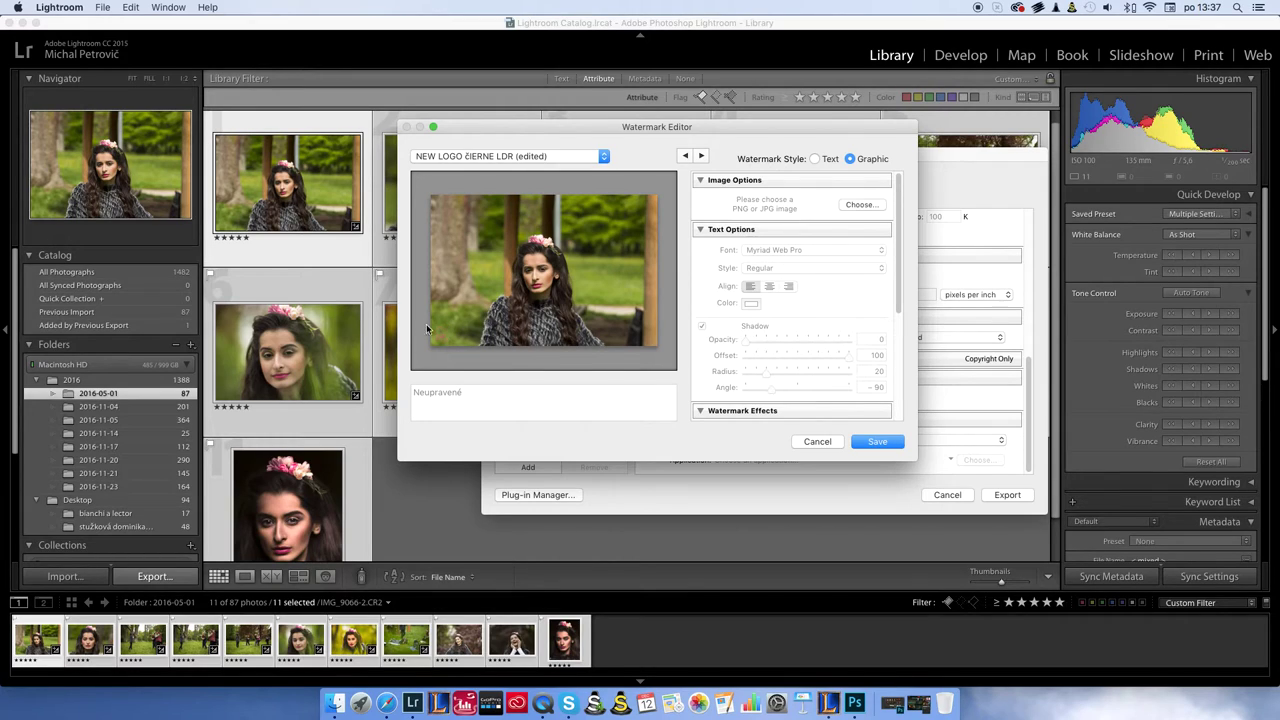
# Step: Enlarge the logo watermark on the preview photo
pyautogui.moveTo(897, 210)
pyautogui.scroll(-5, 897, 210)
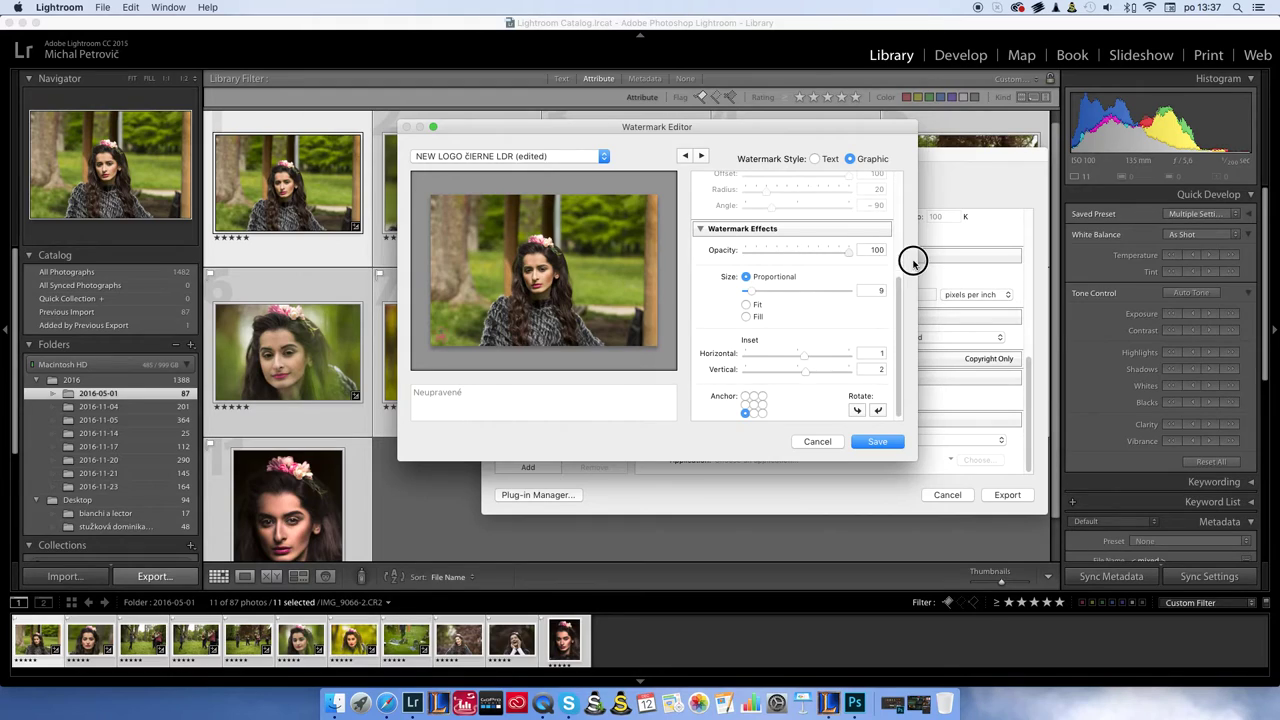
pyautogui.moveTo(747, 290); pyautogui.dragTo(770, 291)
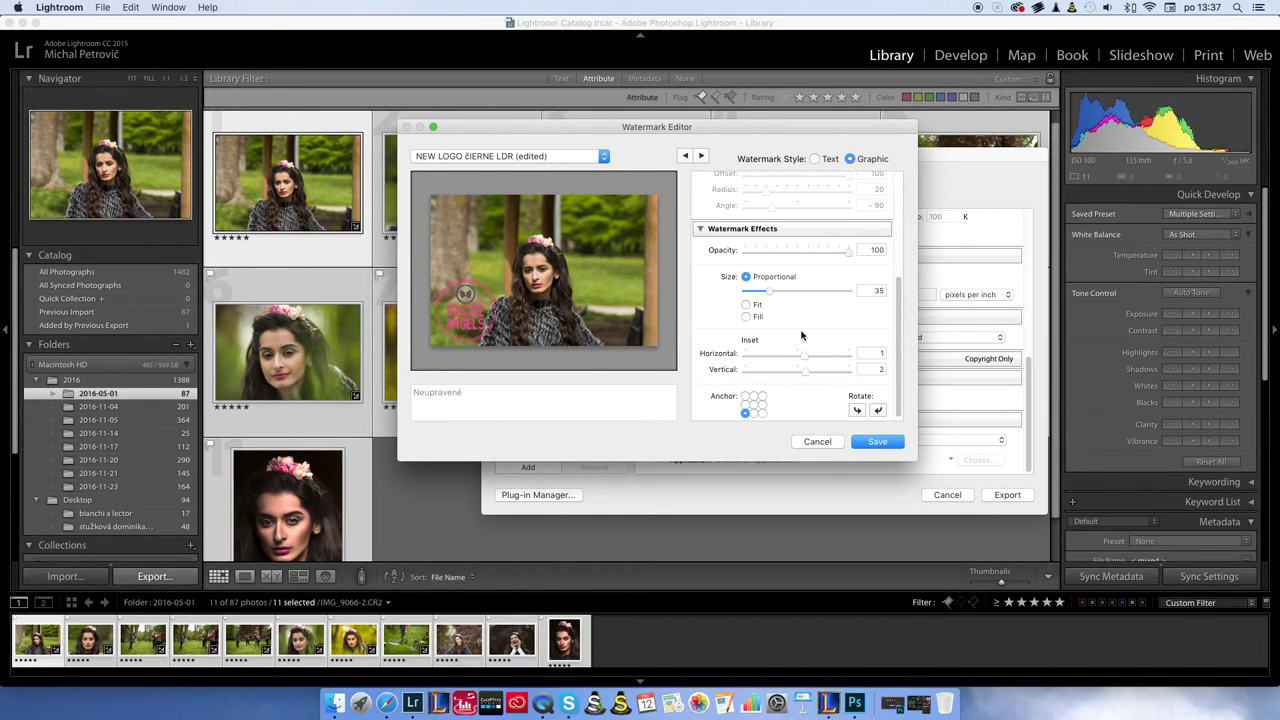
pyautogui.scroll(-1, 803, 337)
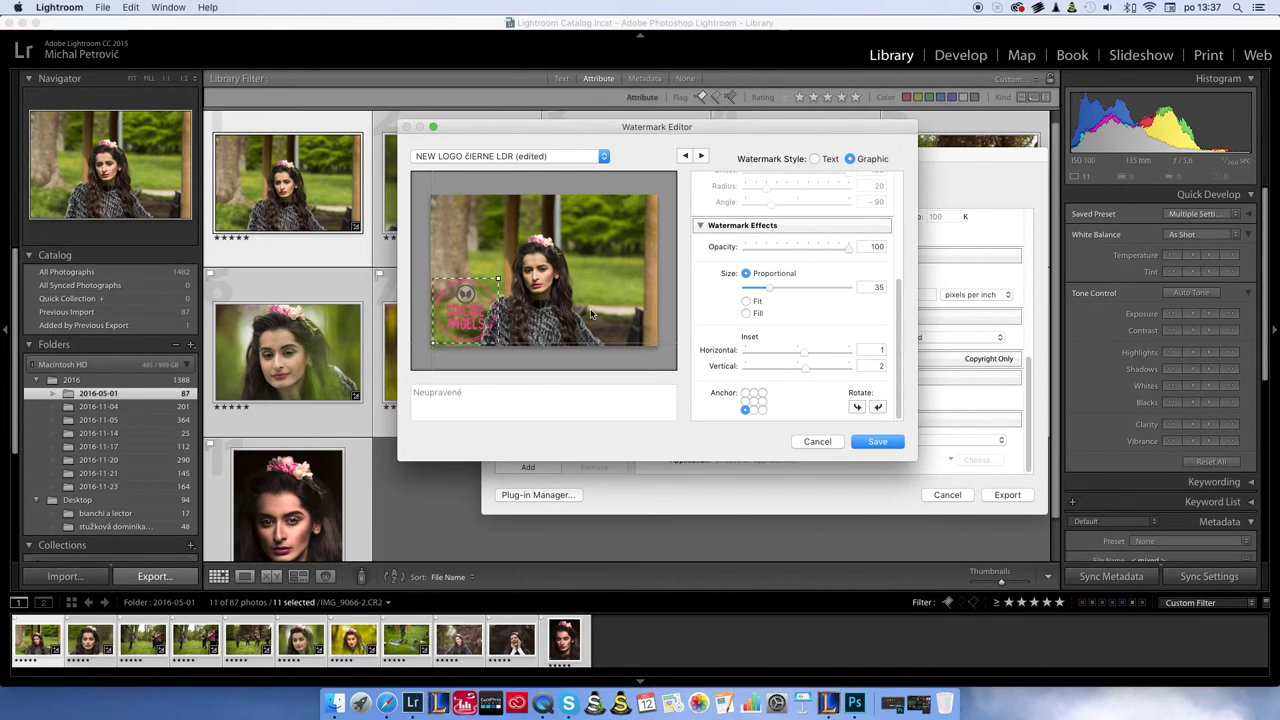
# Step: Try several anchor points, settle on bottom-left, and set the insets to 1 horizontal and 2 vertical
pyautogui.click(744, 407)
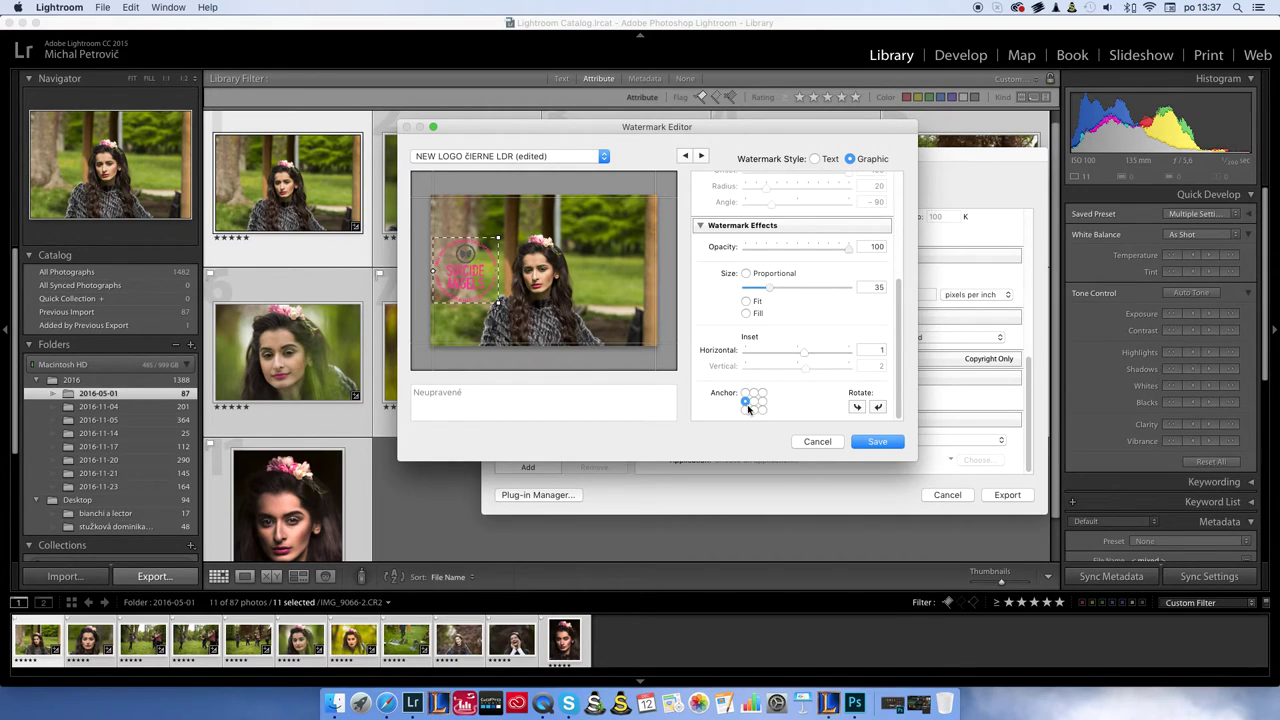
pyautogui.click(754, 408)
pyautogui.click(754, 410)
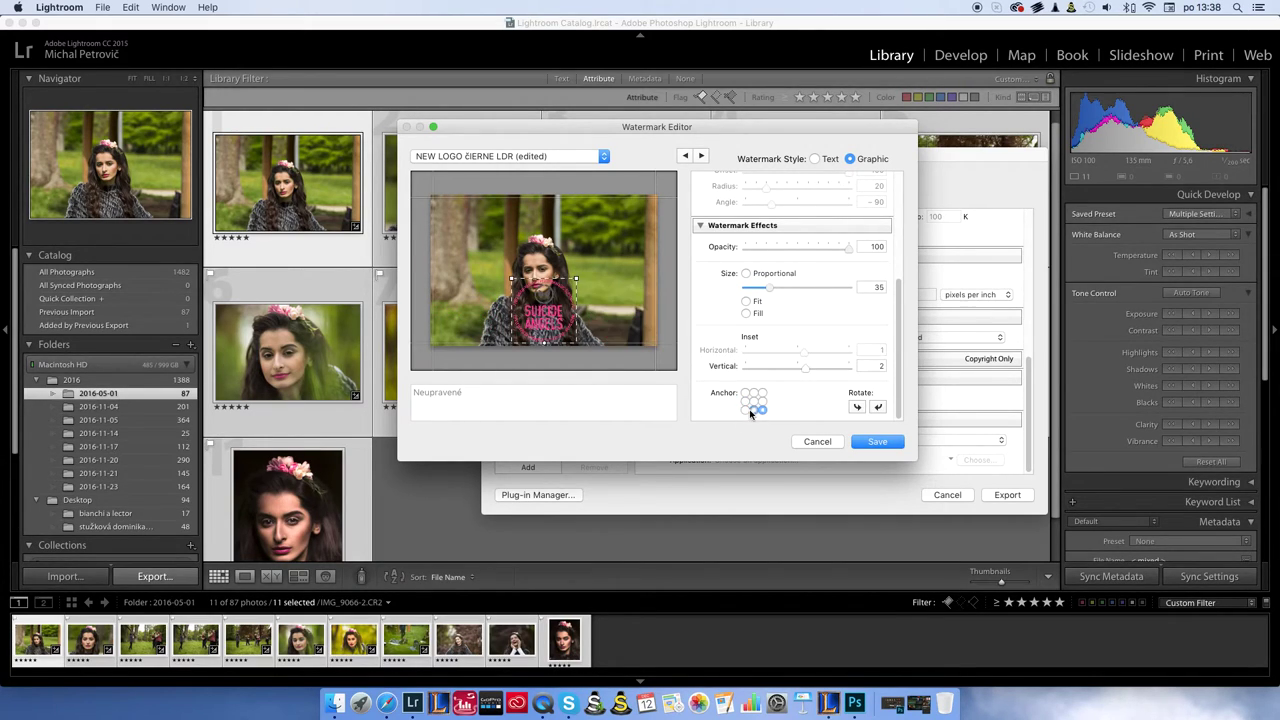
pyautogui.click(745, 410)
pyautogui.click(746, 401)
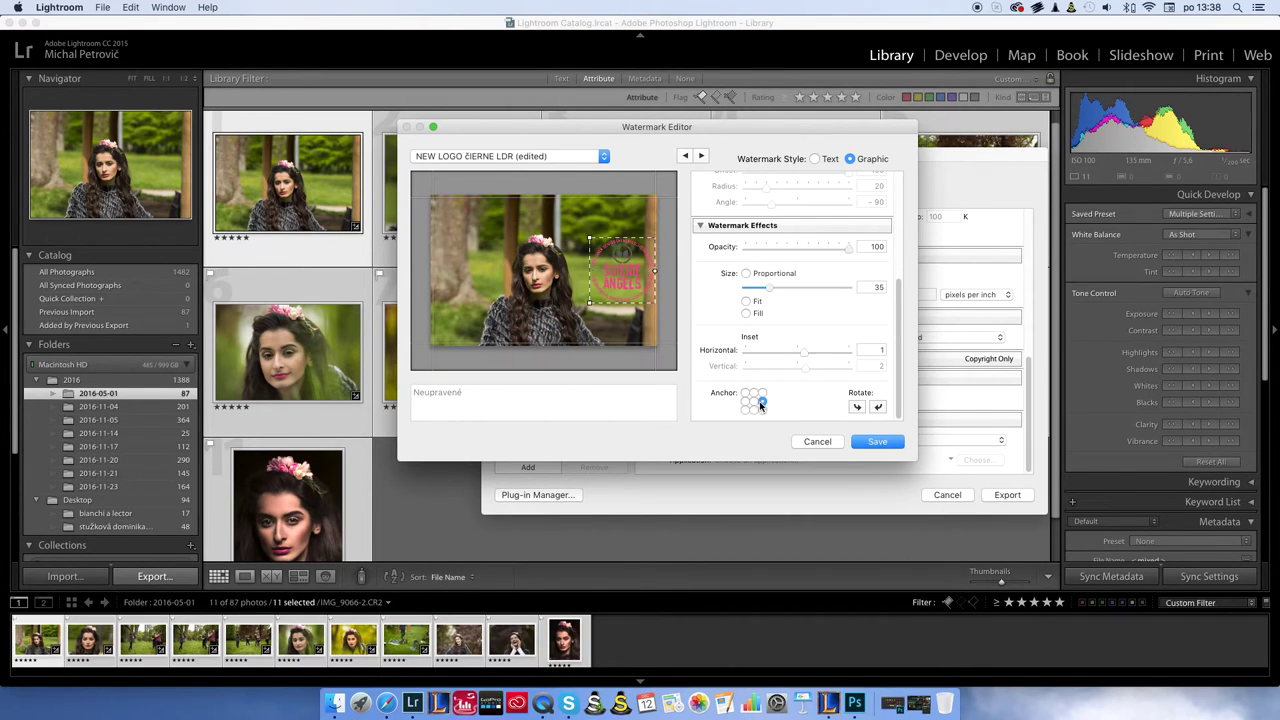
pyautogui.click(754, 401)
pyautogui.click(754, 392)
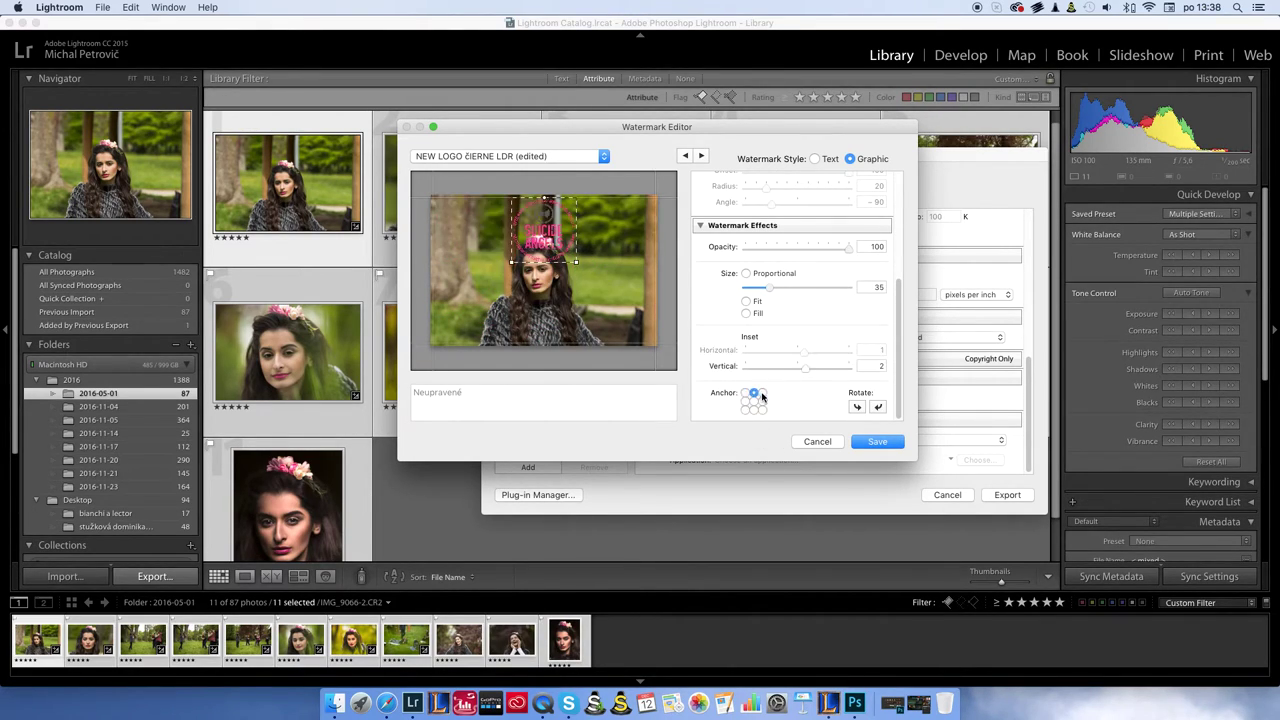
pyautogui.click(754, 410)
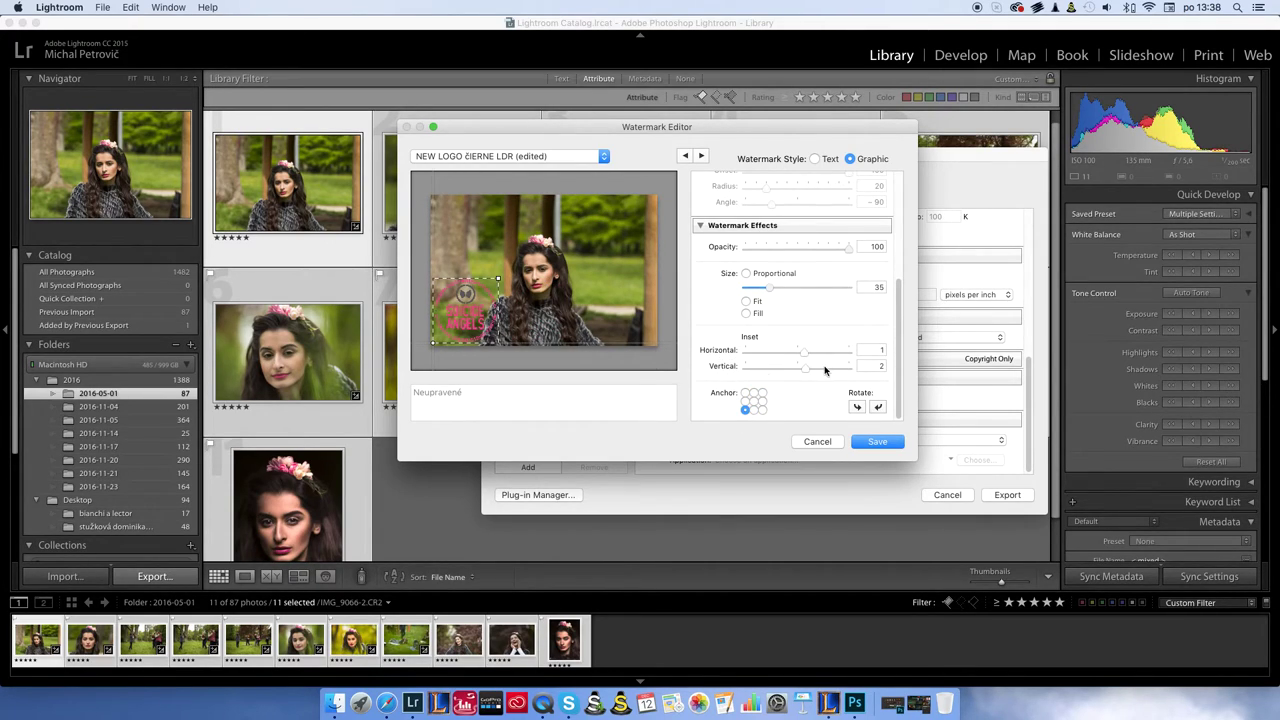
pyautogui.moveTo(800, 368)
pyautogui.mouseDown()
pyautogui.moveTo(857, 370)
pyautogui.moveTo(729, 370)
pyautogui.moveTo(857, 370)
pyautogui.moveTo(748, 367)
pyautogui.moveTo(831, 367)
pyautogui.moveTo(800, 370)
pyautogui.moveTo(848, 350)
pyautogui.moveTo(811, 350)
pyautogui.moveTo(842, 369)
pyautogui.moveTo(800, 351)
pyautogui.moveTo(806, 366)
pyautogui.mouseUp()
# Step: Shrink the bottom-left logo watermark to size 33 and preview it on the next photo
pyautogui.moveTo(497, 277)
pyautogui.mouseDown()
pyautogui.moveTo(458, 321)
pyautogui.moveTo(513, 290)
pyautogui.mouseUp()
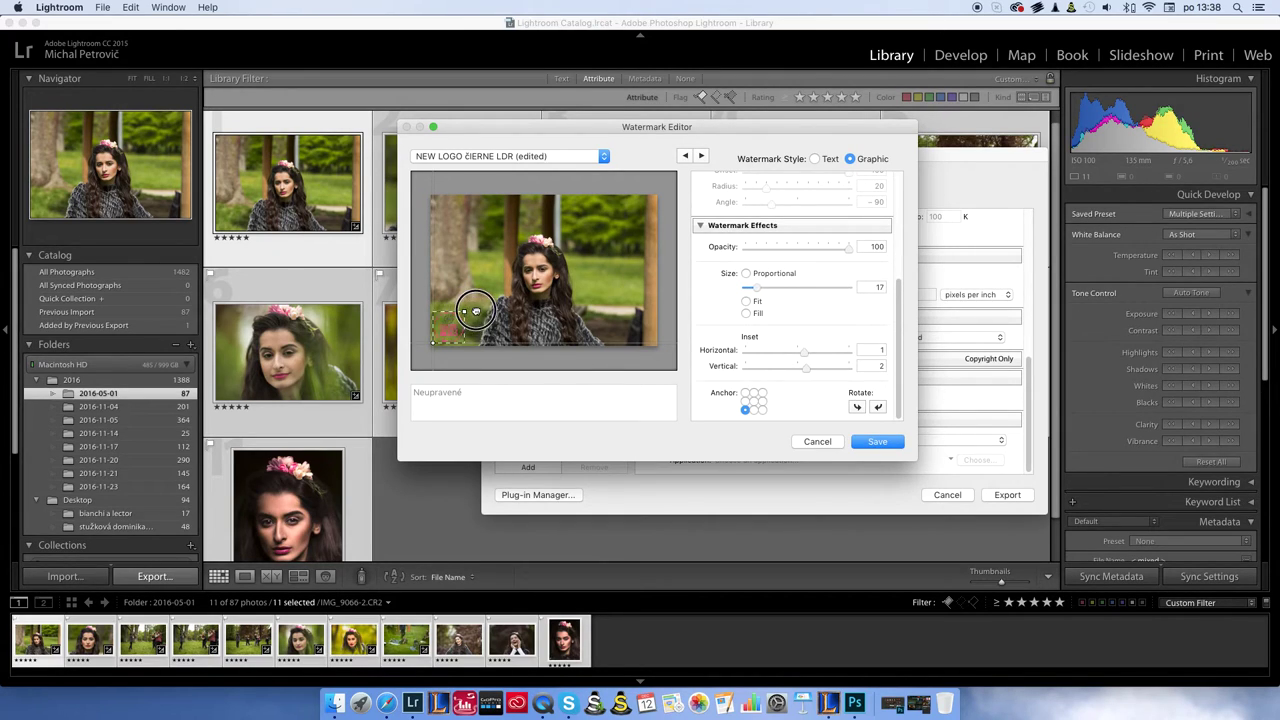
pyautogui.moveTo(513, 290); pyautogui.dragTo(493, 283)
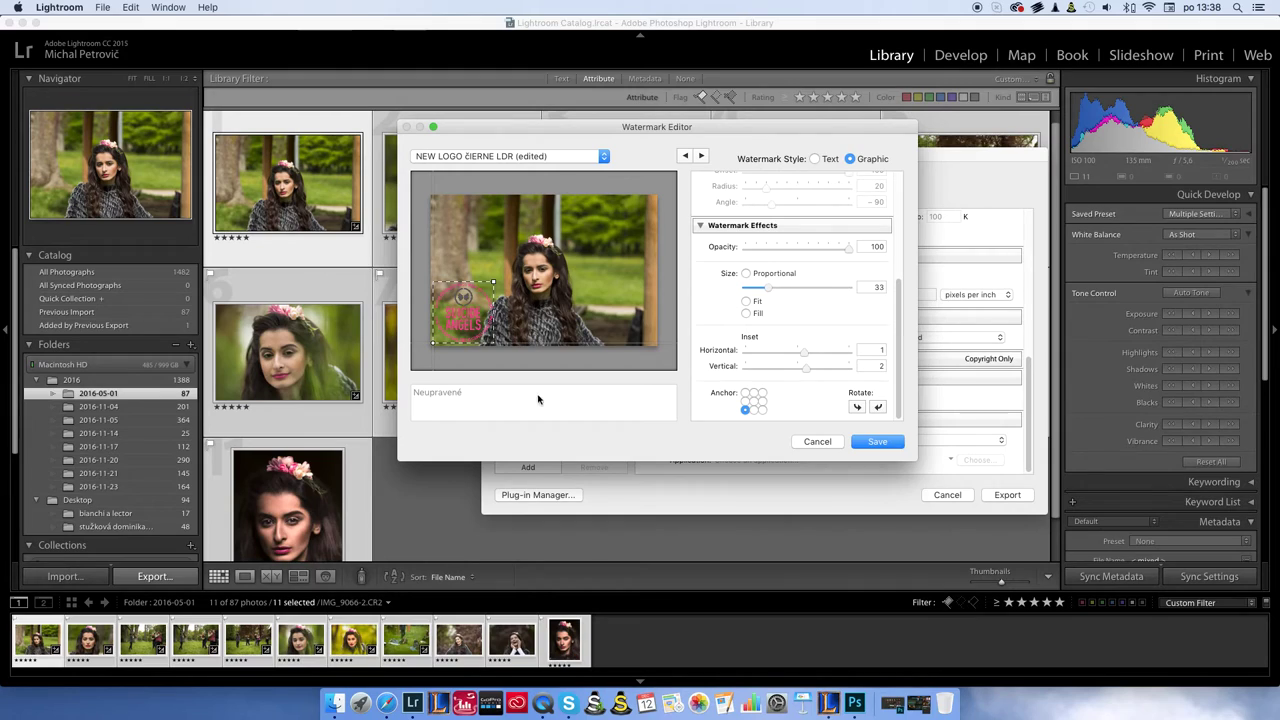
pyautogui.click(702, 158)
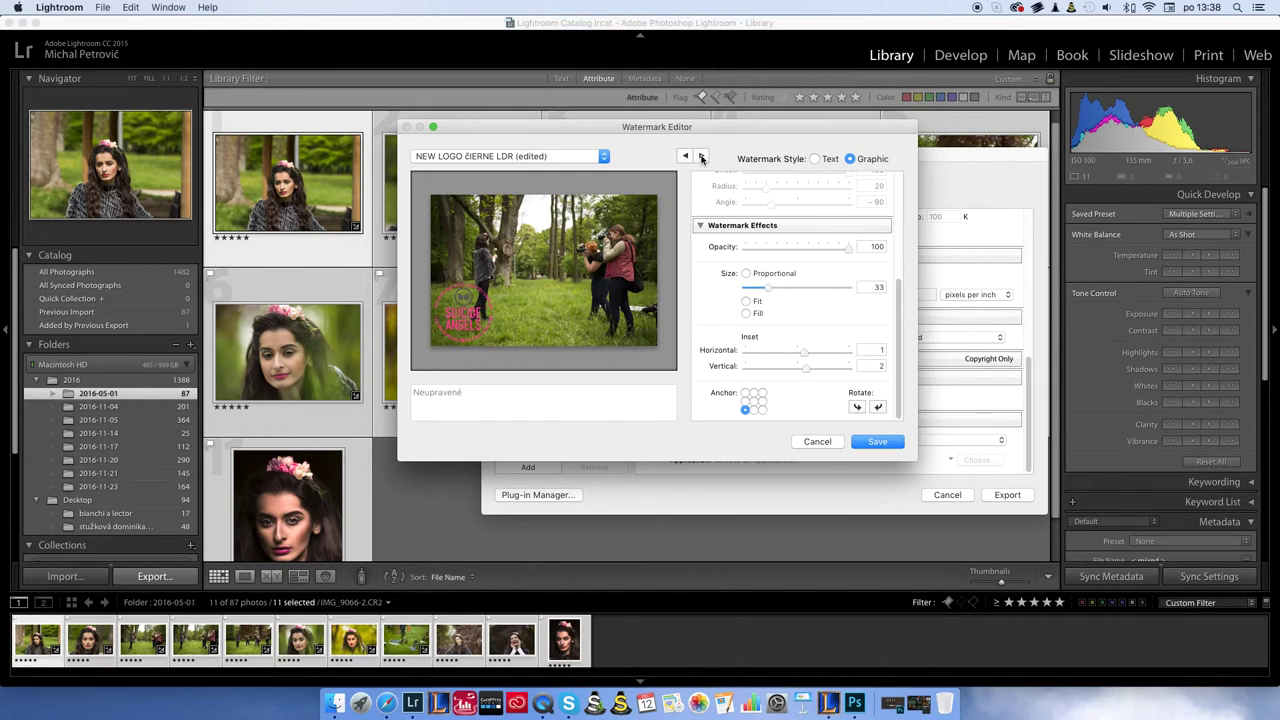
# Step: Step through the next several export photos to check the watermark placement
pyautogui.click(702, 158)
pyautogui.click(702, 158)
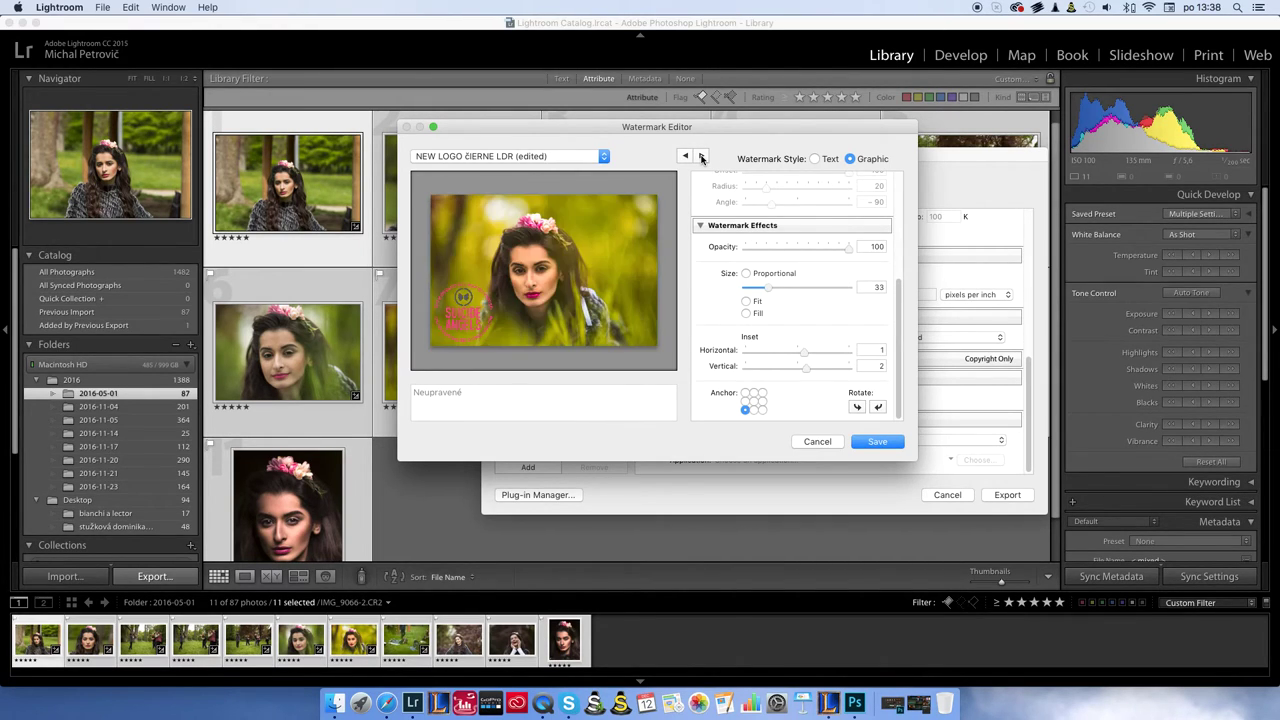
pyautogui.click(702, 158)
pyautogui.click(702, 158)
pyautogui.click(702, 158)
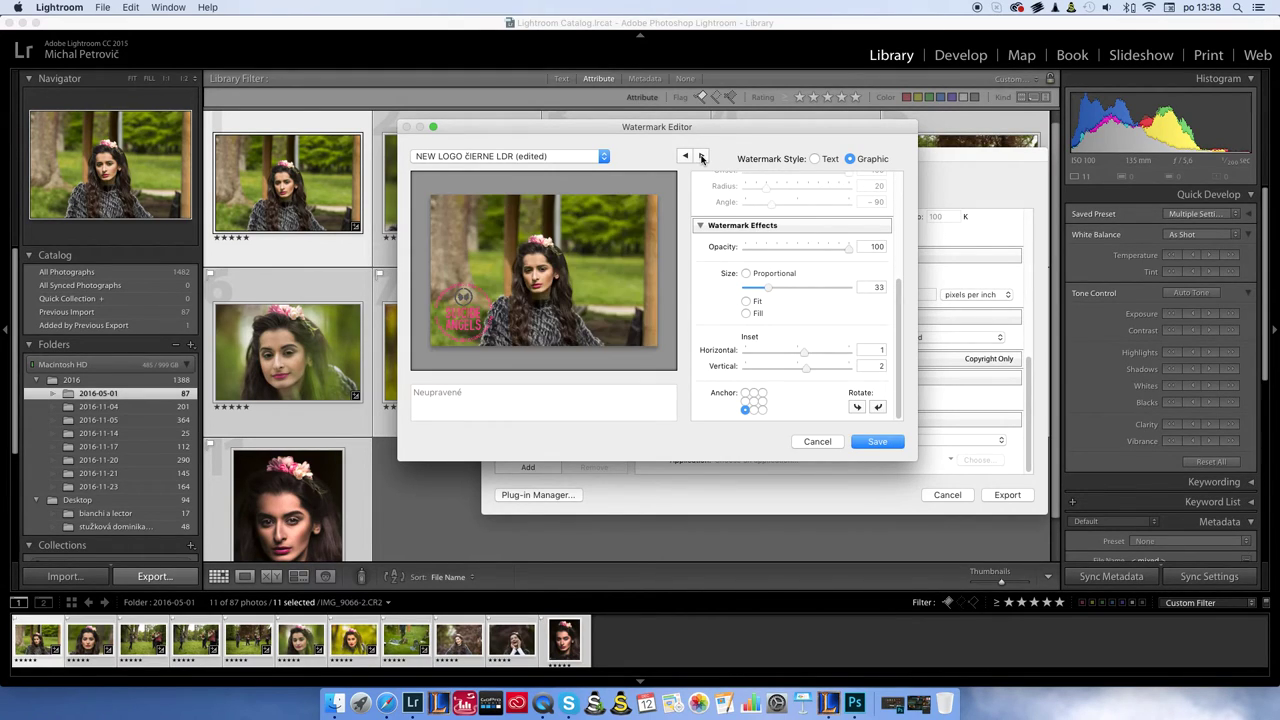
# Step: Compare the dark portrait and landscape previews, then shrink the logo to size 27 on the yellow-green portrait
pyautogui.click(685, 157)
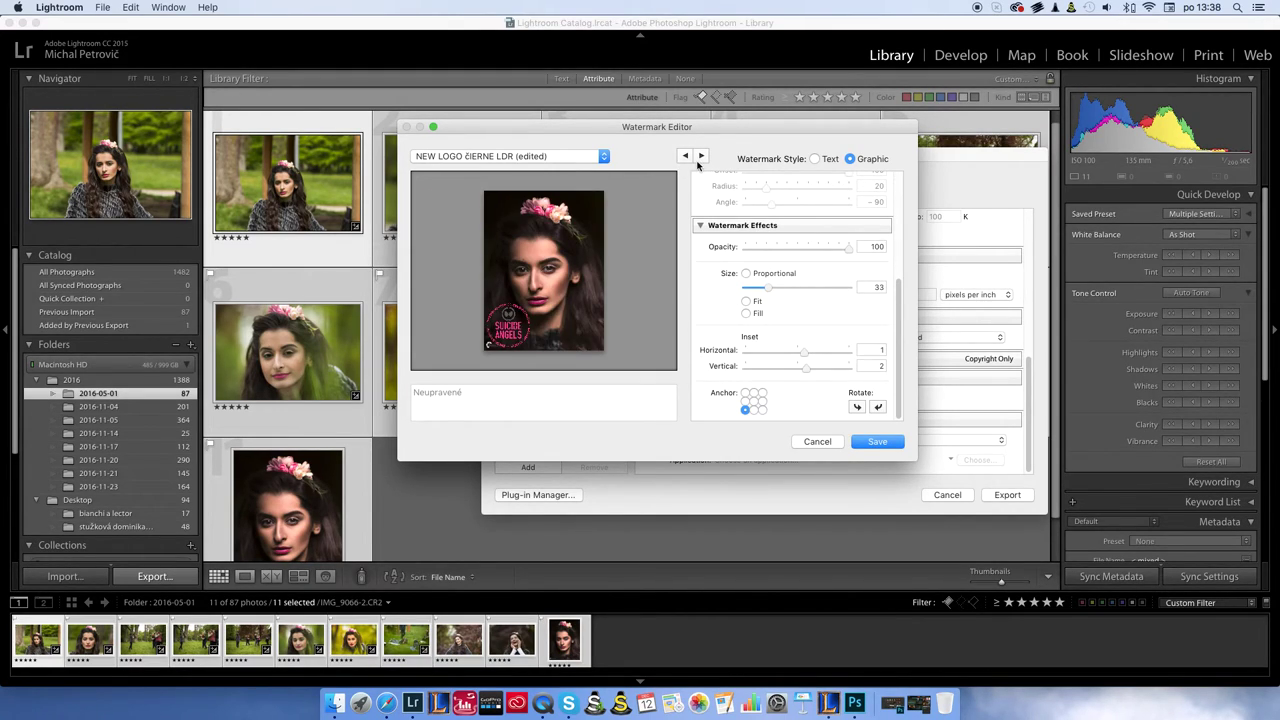
pyautogui.click(701, 157)
pyautogui.click(685, 157)
pyautogui.click(701, 158)
pyautogui.click(701, 158)
pyautogui.click(701, 158)
pyautogui.click(701, 158)
pyautogui.click(701, 158)
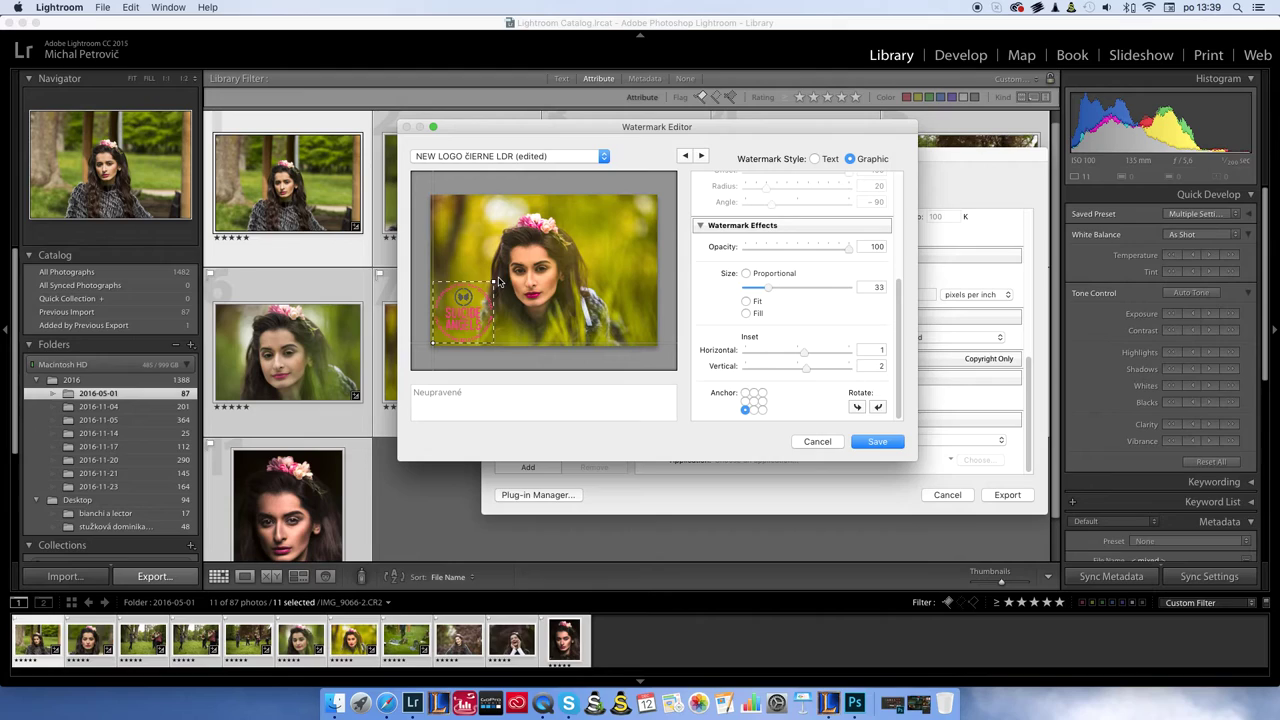
pyautogui.moveTo(491, 286); pyautogui.dragTo(479, 298)
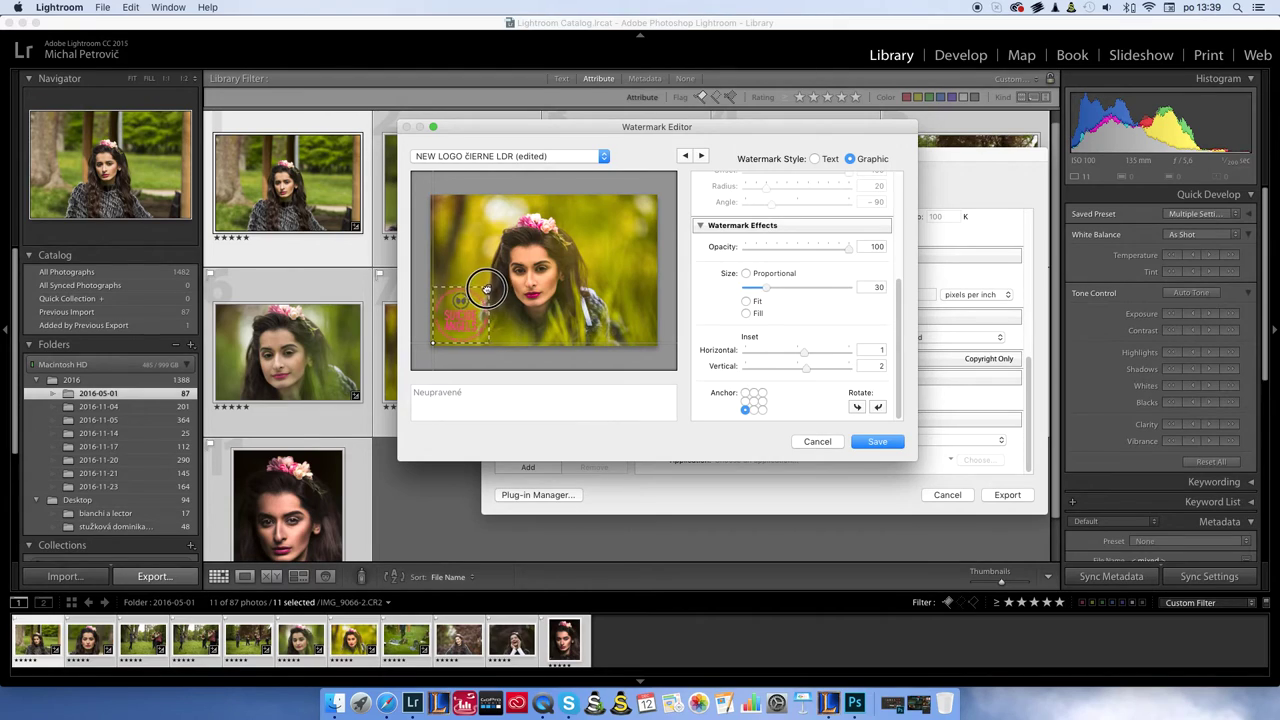
# Step: Save the watermark settings as a new preset named 'Suicide angels LDR'
pyautogui.click(877, 441)
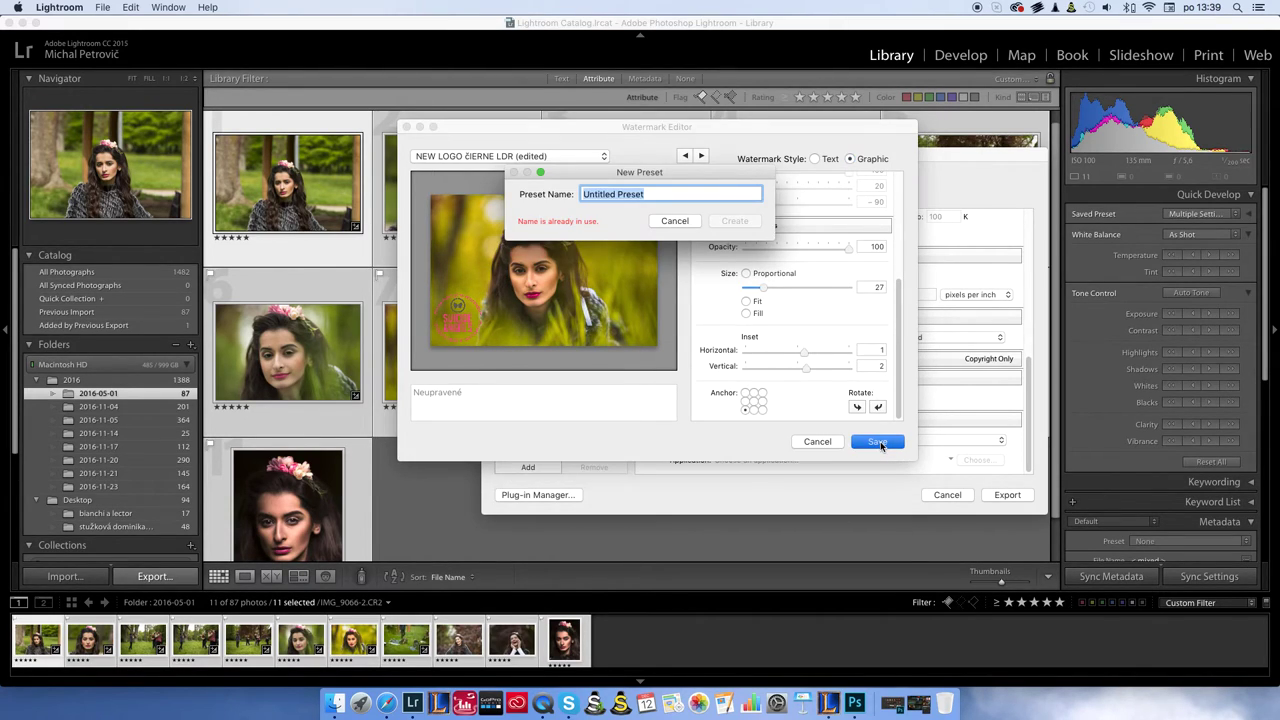
pyautogui.moveTo(660, 195); pyautogui.dragTo(585, 196)
pyautogui.press('BackSpace')
pyautogui.write('S')
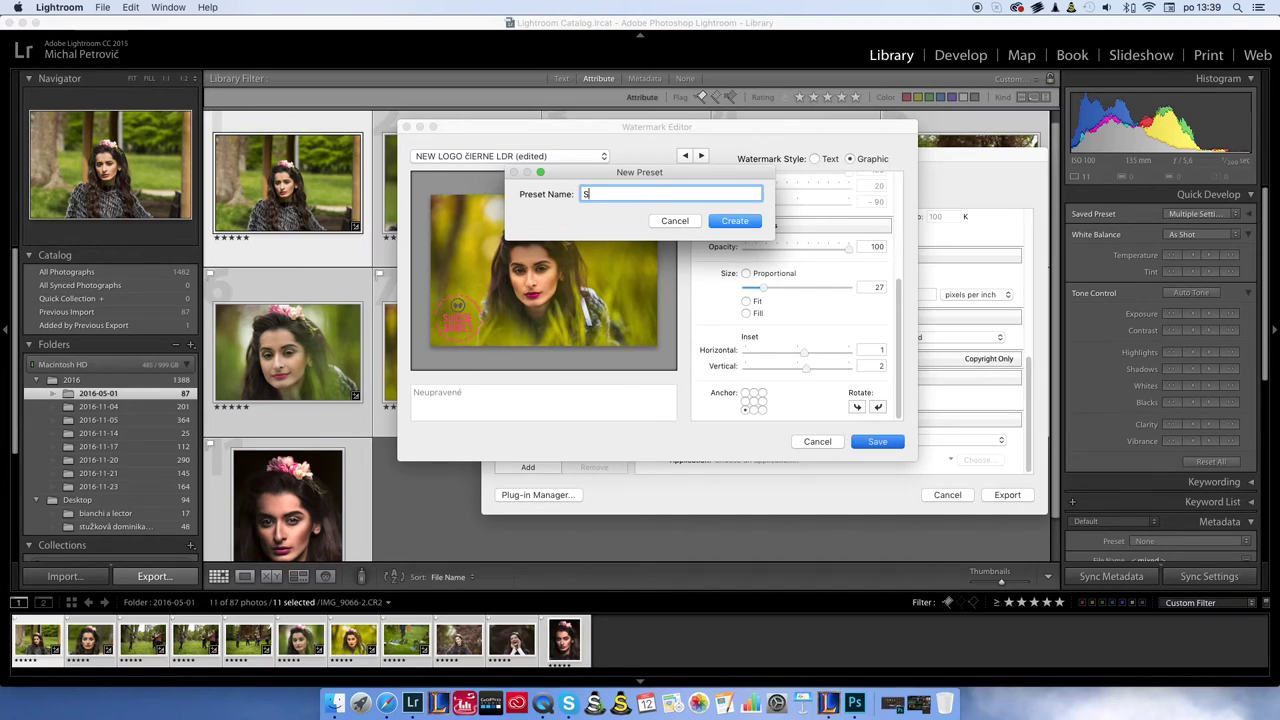
pyautogui.write('uicide angels')
pyautogui.write('LDR')
pyautogui.click(743, 220)
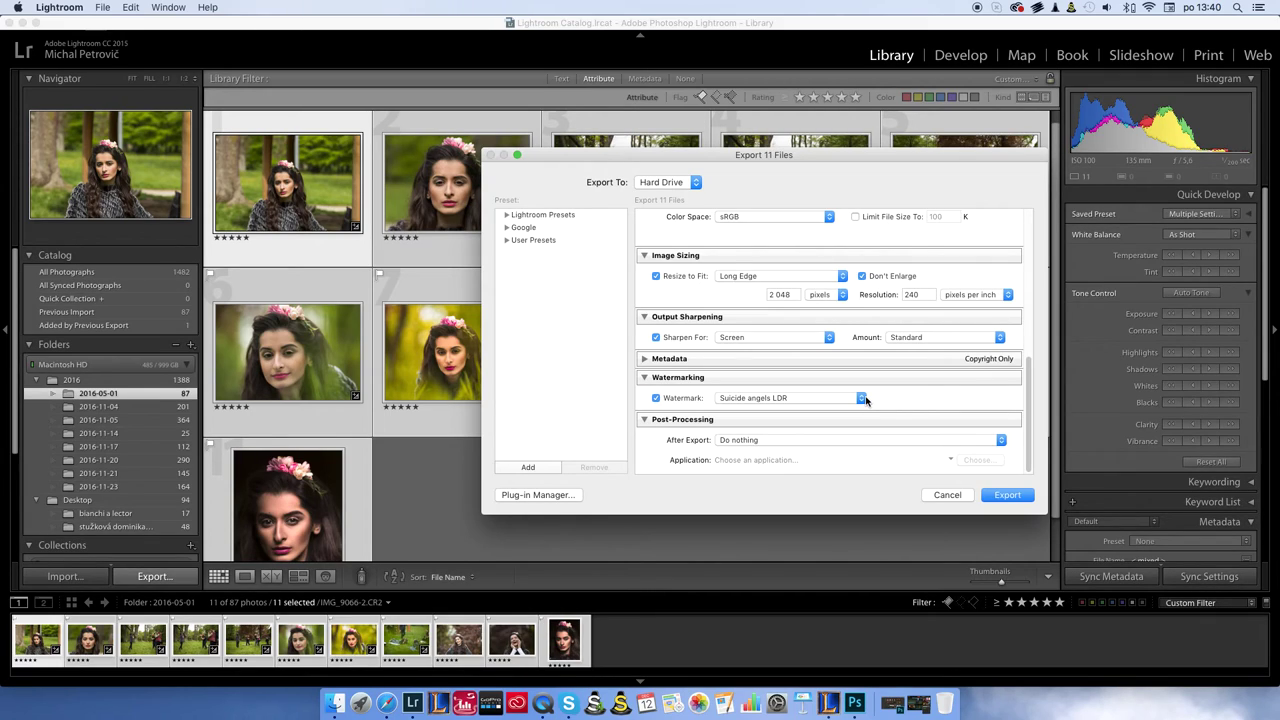
# Step: Set the export watermark to NEW LOGO ČIERNE LDR after trying NEW LOGO WHITE (LD)
pyautogui.click(862, 398)
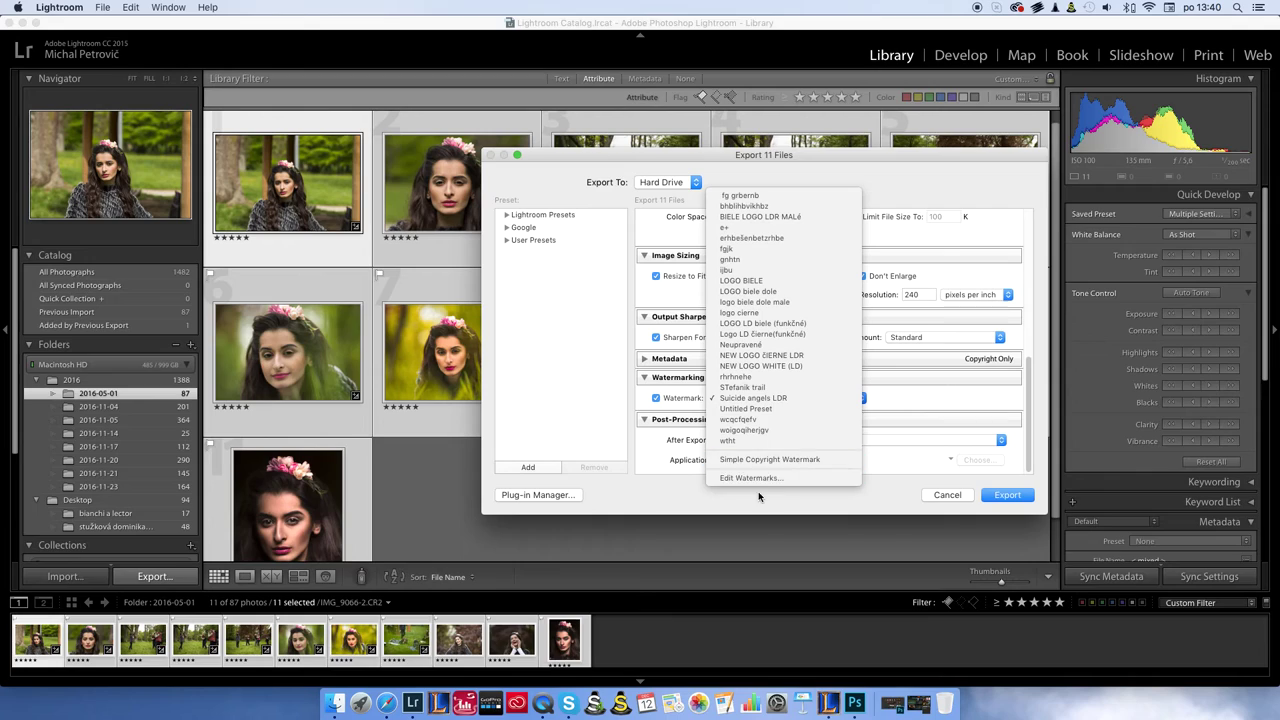
pyautogui.click(912, 404)
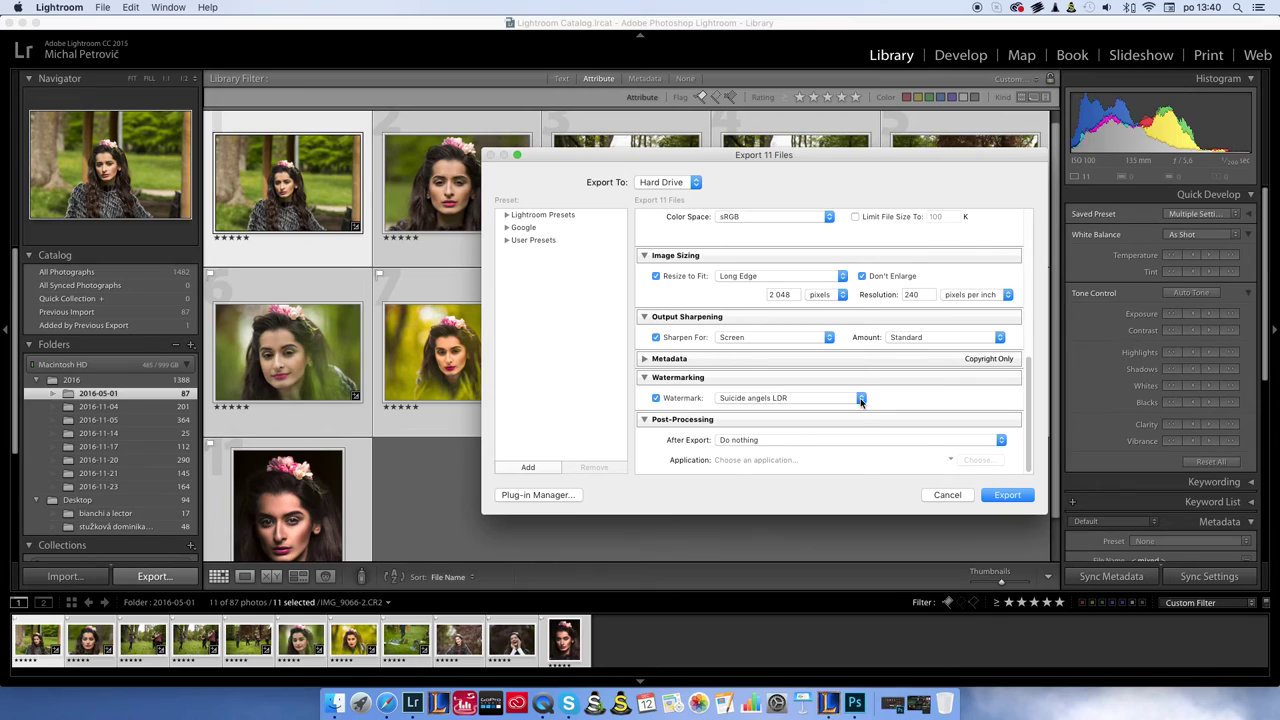
pyautogui.click(861, 399)
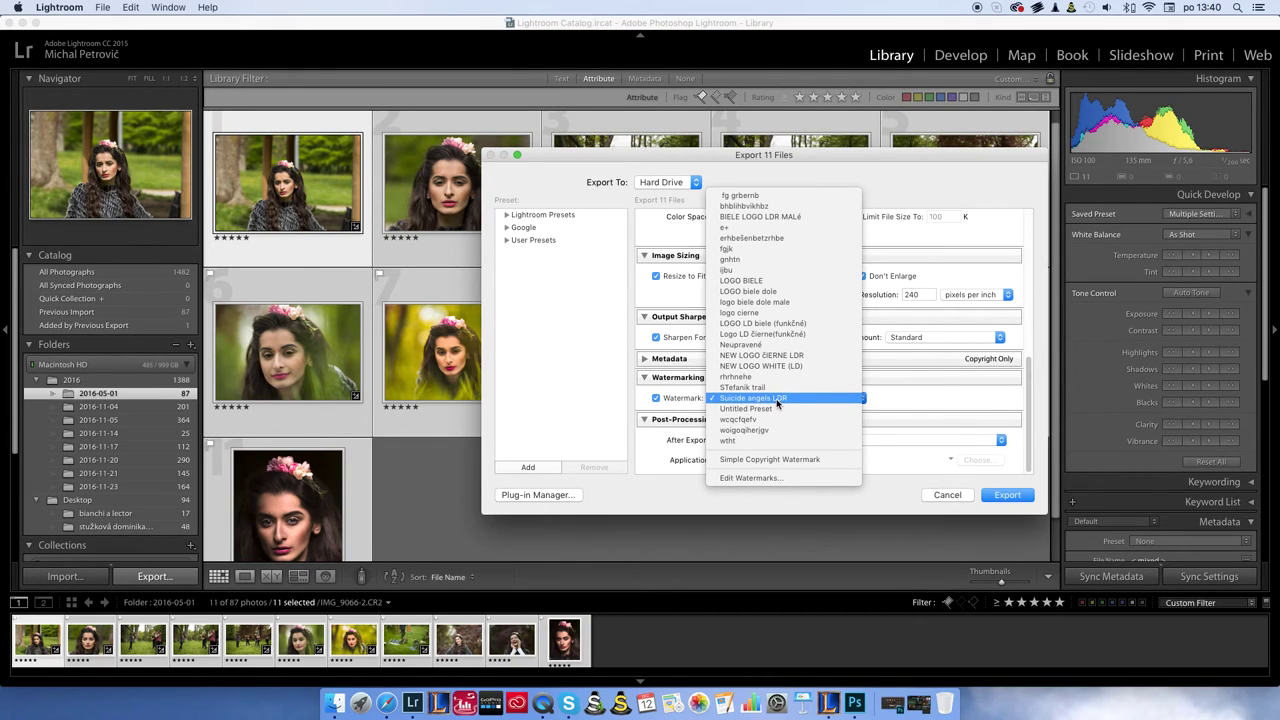
pyautogui.click(785, 366)
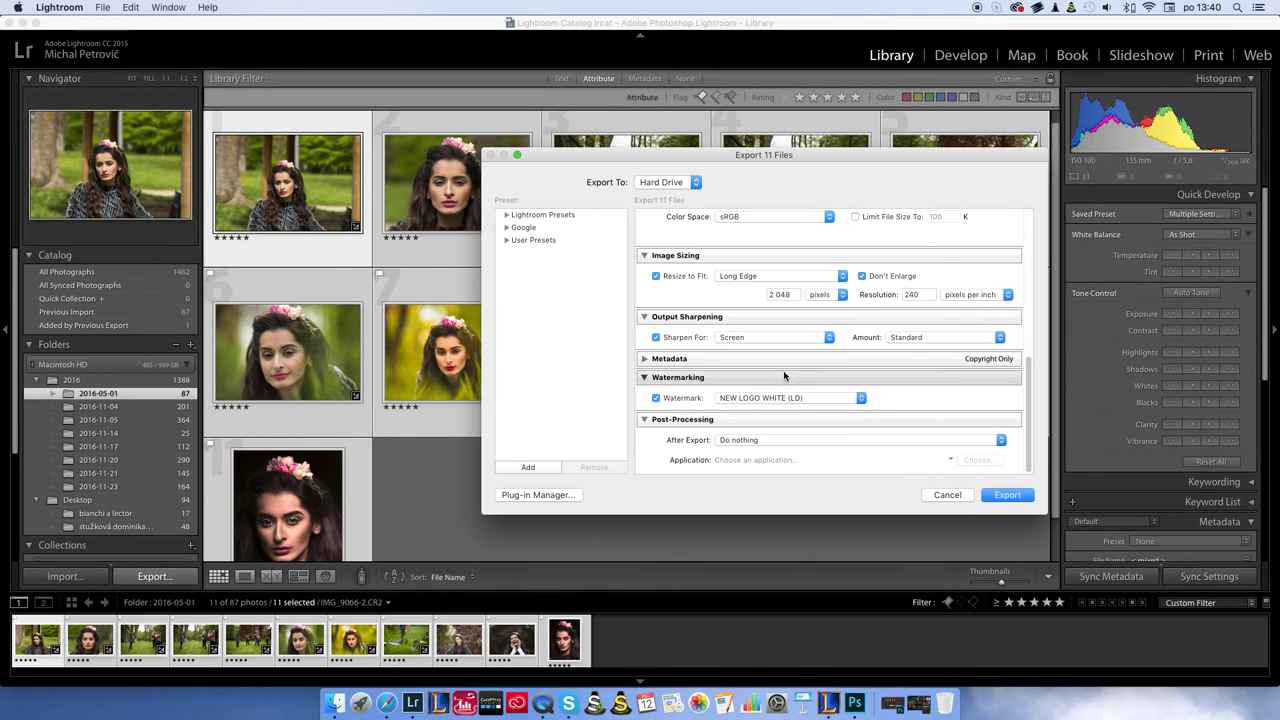
pyautogui.click(863, 397)
pyautogui.click(790, 388)
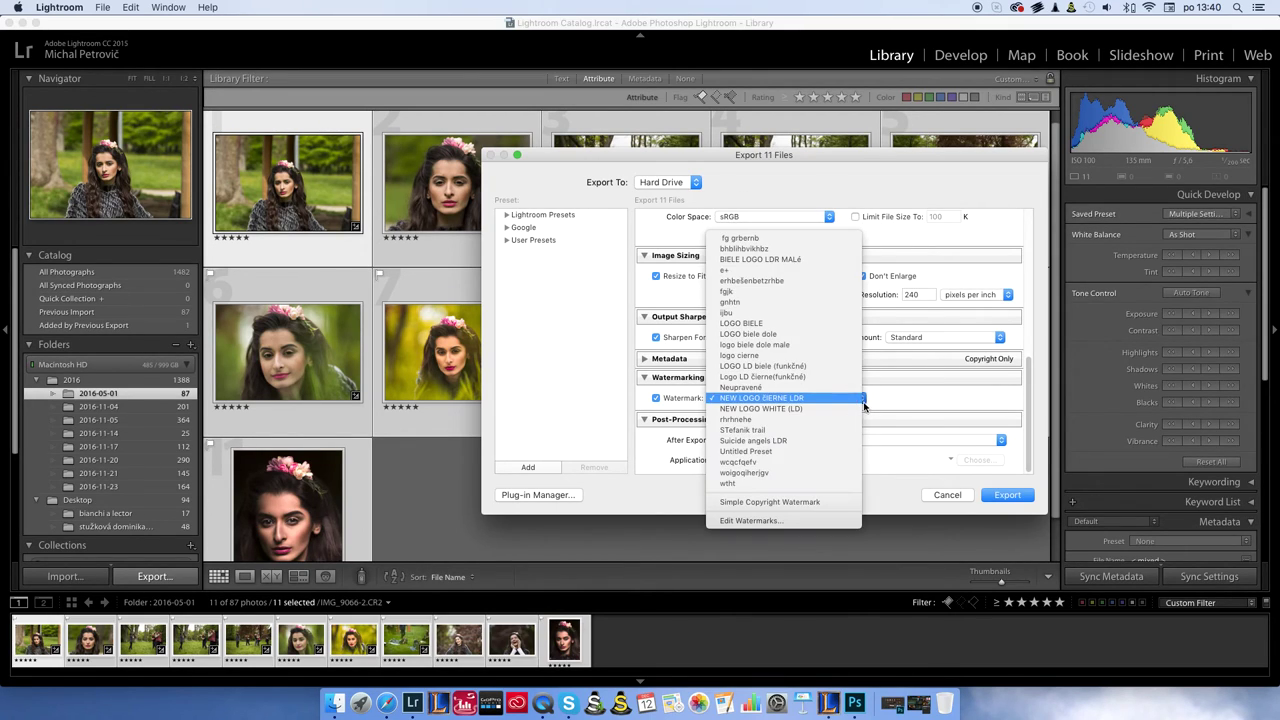
# Step: Recheck NEW LOGO WHITE (LD), keep NEW LOGO ČIERNE LDR, and bring up the Watermark Editor
pyautogui.click(792, 409)
pyautogui.click(857, 399)
pyautogui.click(816, 399)
pyautogui.click(851, 397)
pyautogui.click(820, 399)
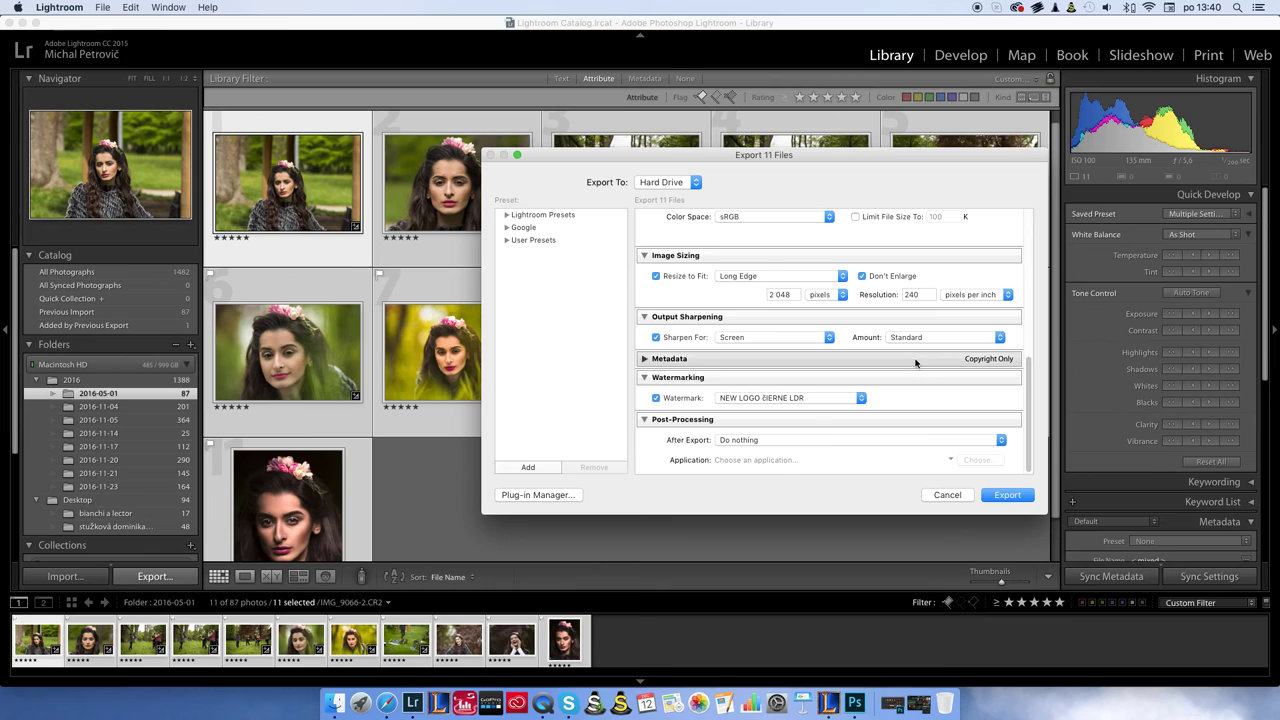
pyautogui.click(859, 398)
pyautogui.click(861, 398)
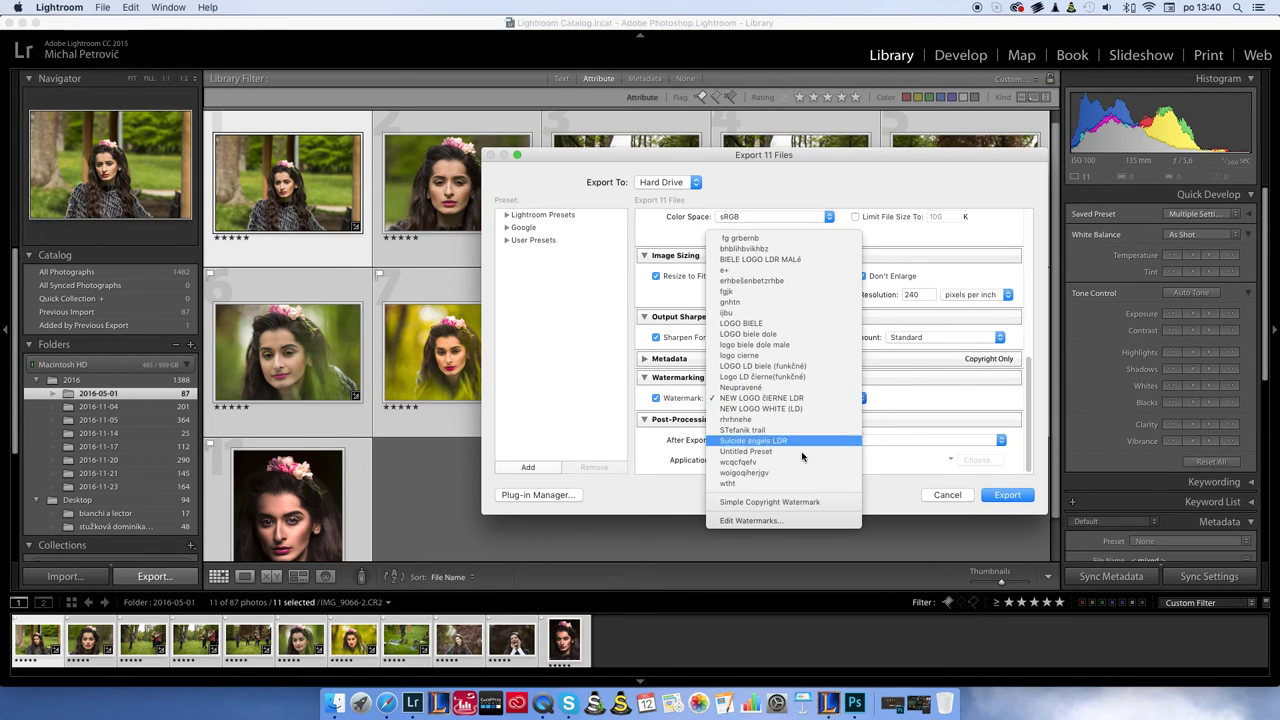
pyautogui.click(780, 521)
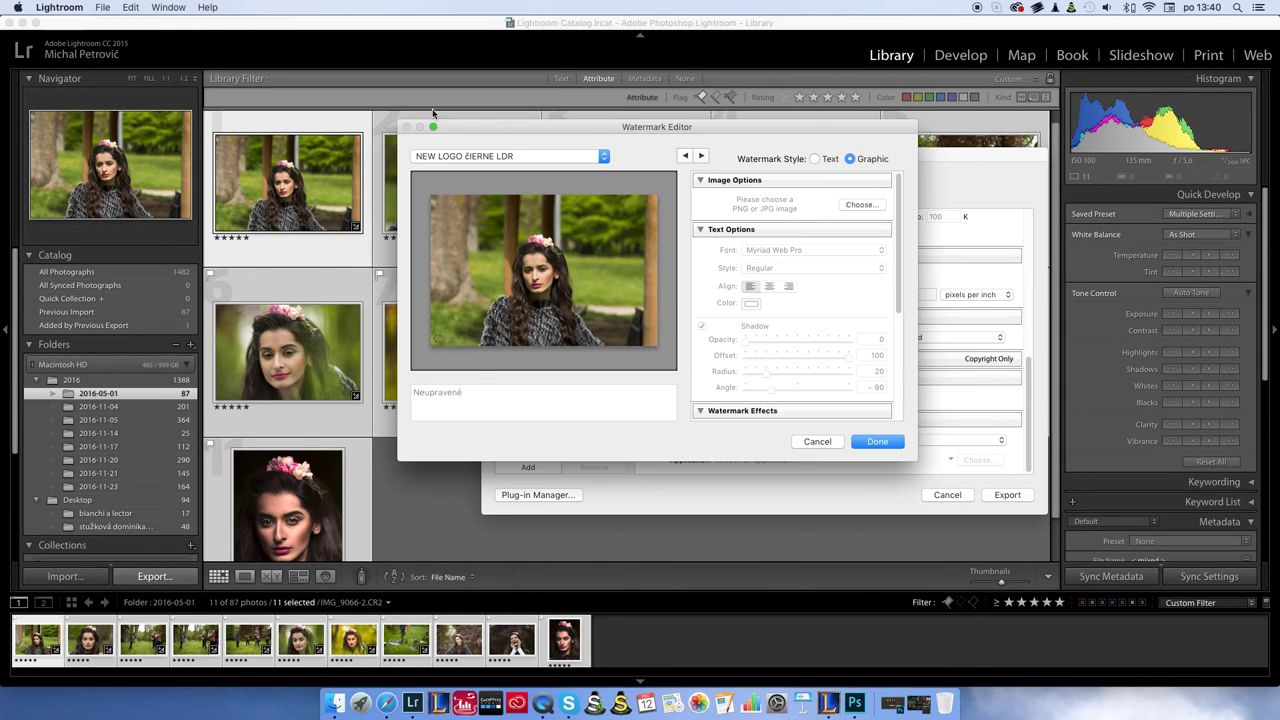
pyautogui.moveTo(456, 322)
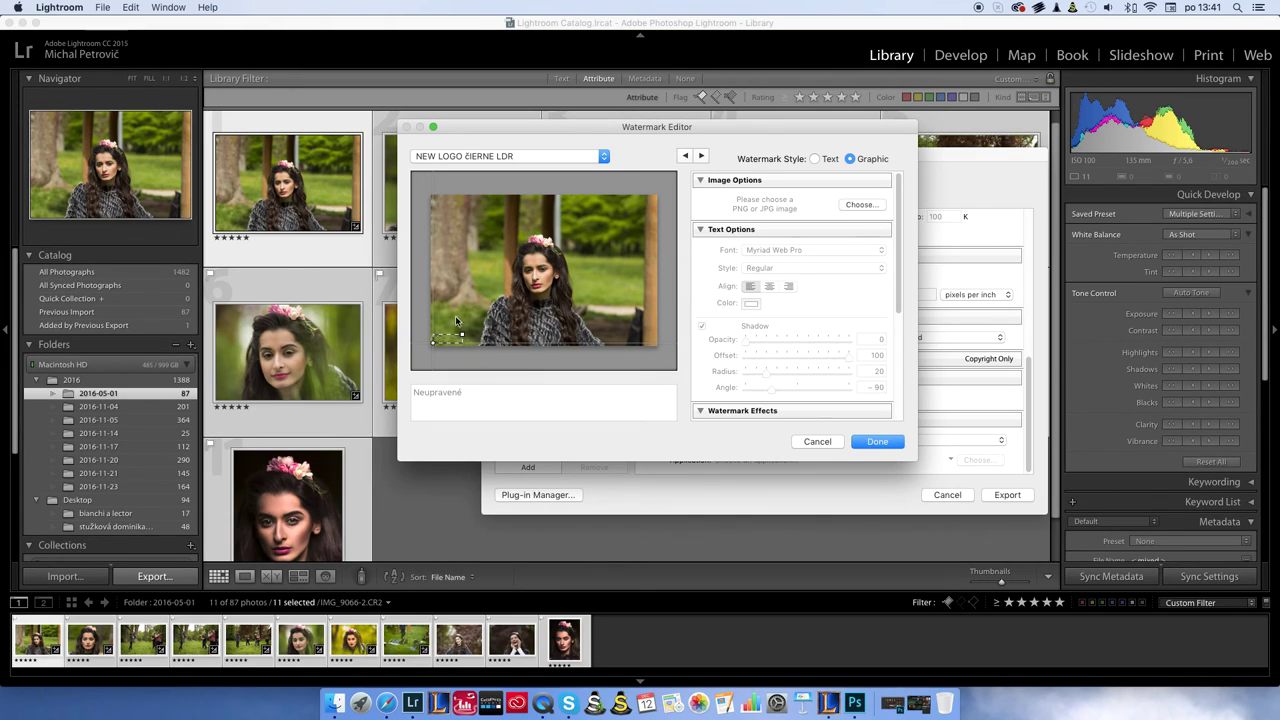
# Step: Load the STefanik trail preset, then cancel the Watermark Editor back to the Export dialog
pyautogui.click(603, 156)
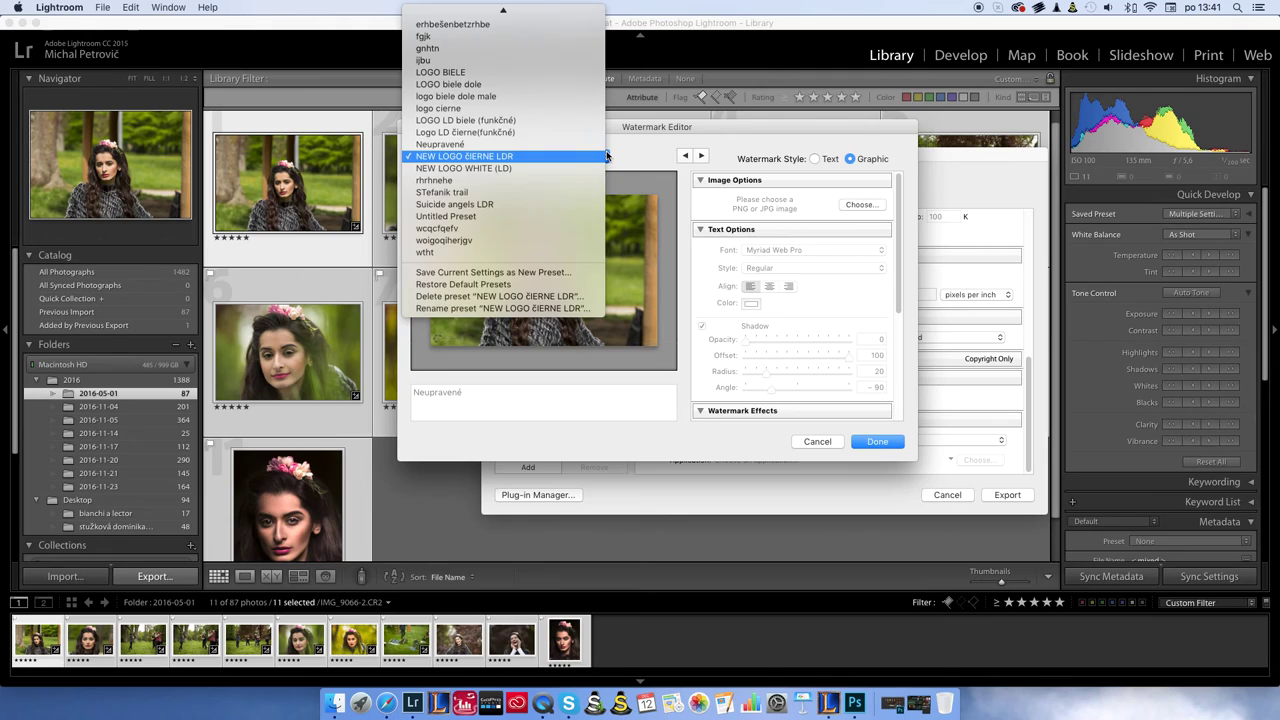
pyautogui.click(493, 193)
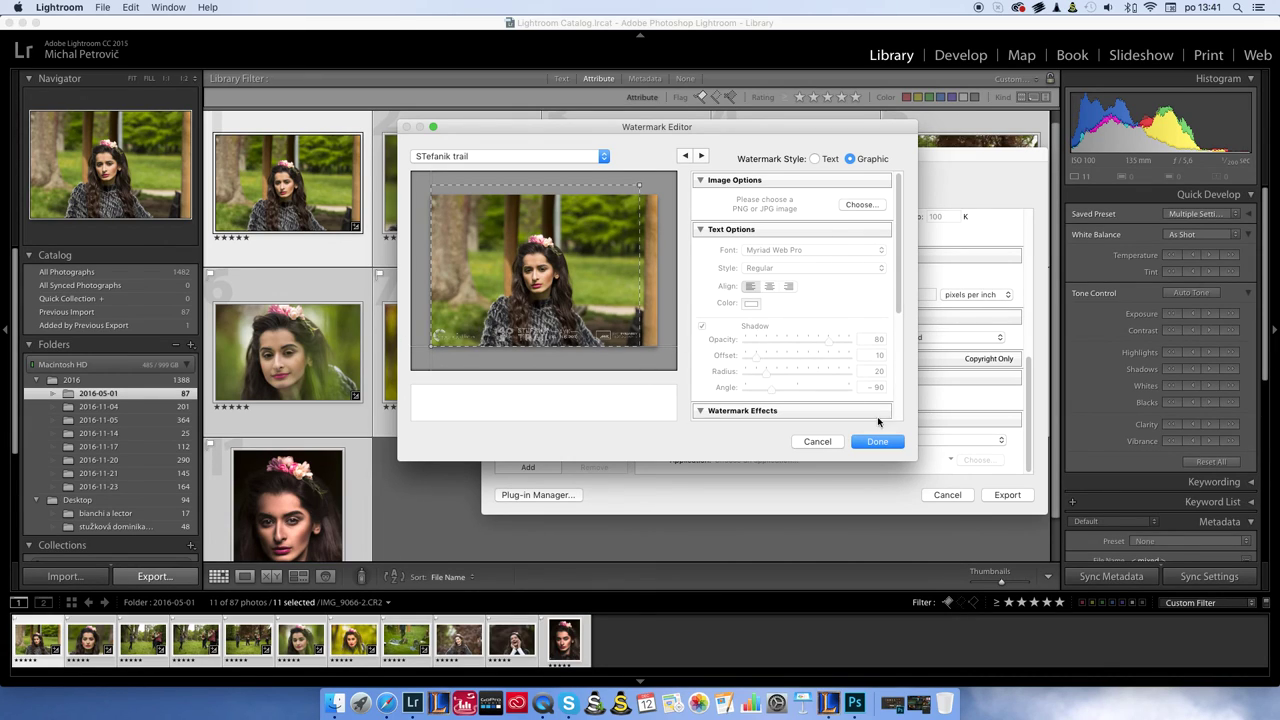
pyautogui.click(829, 442)
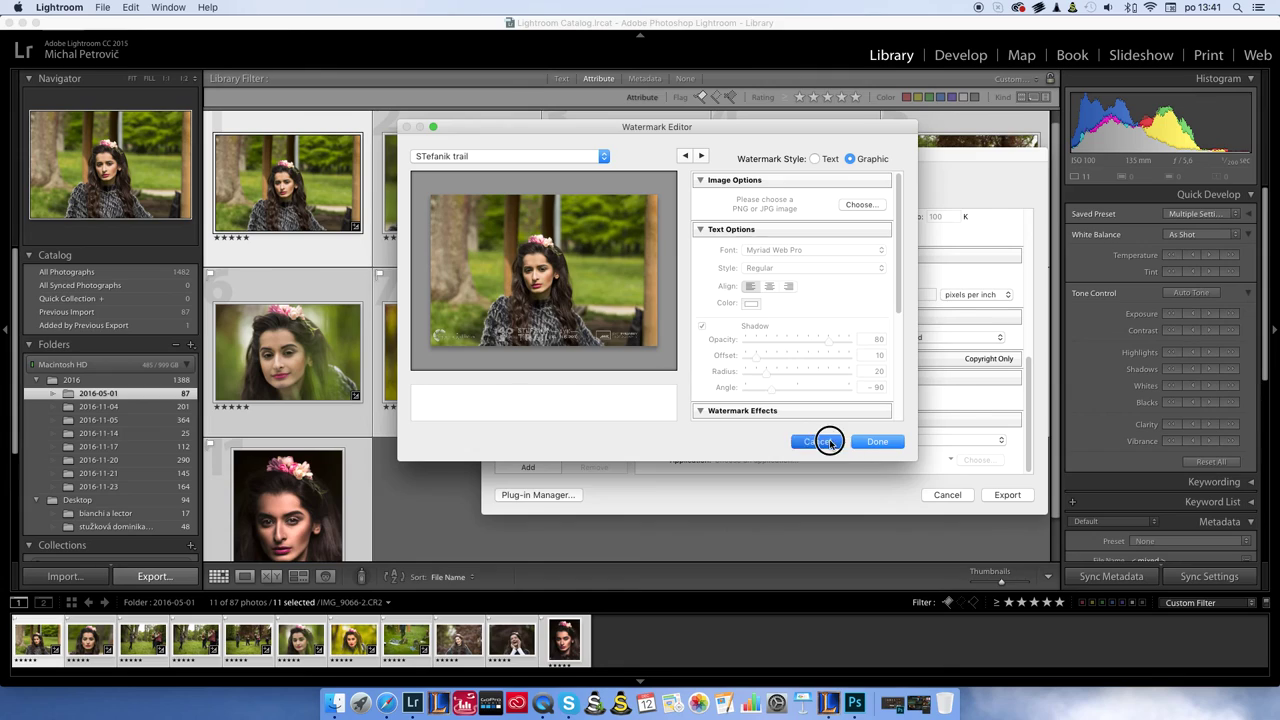
pyautogui.click(856, 399)
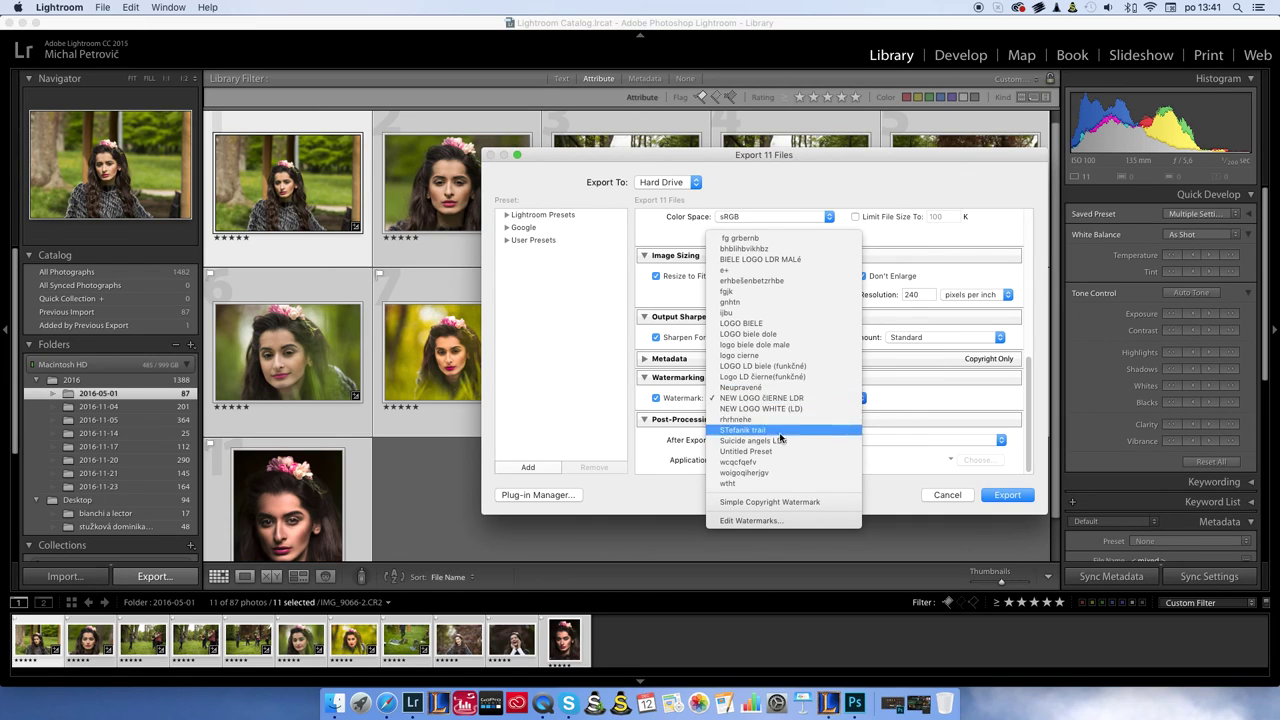
# Step: Keep NEW LOGO ČIERNE LDR, scroll to the top of the Export dialog, and cancel it
pyautogui.click(972, 403)
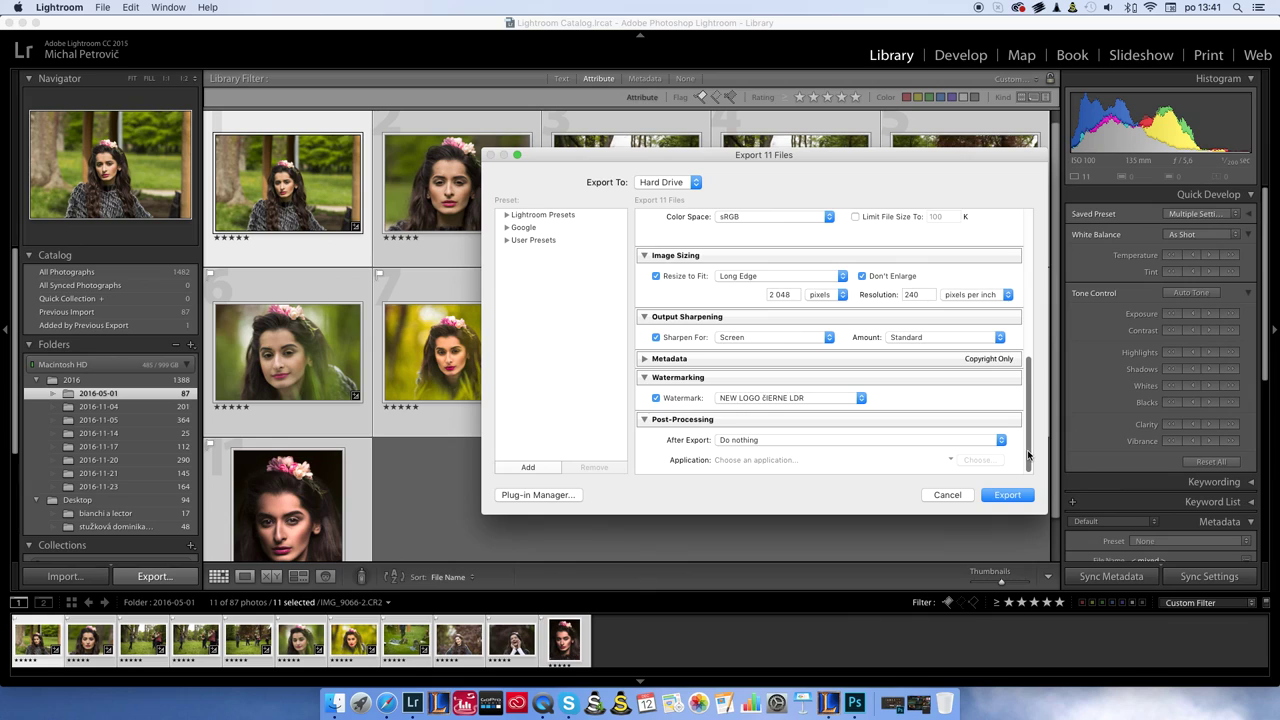
pyautogui.scroll(5, 1028, 455)
pyautogui.scroll(5, 1037, 414)
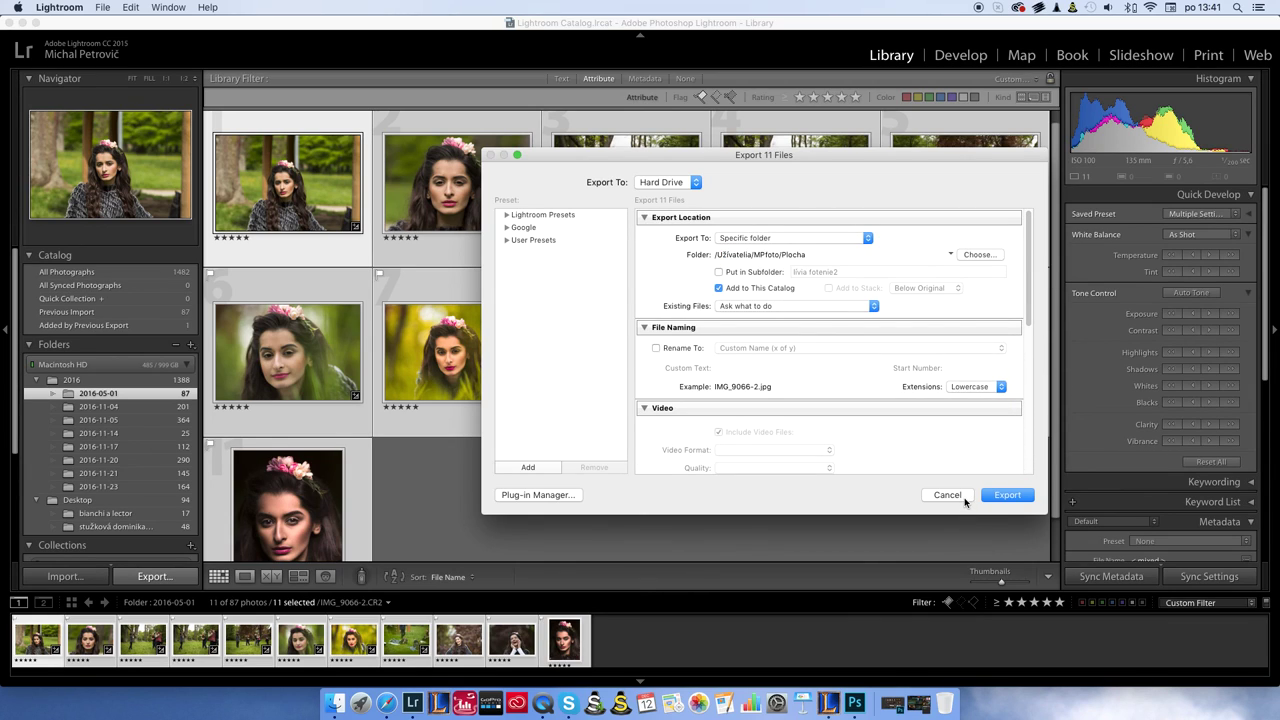
pyautogui.click(963, 496)
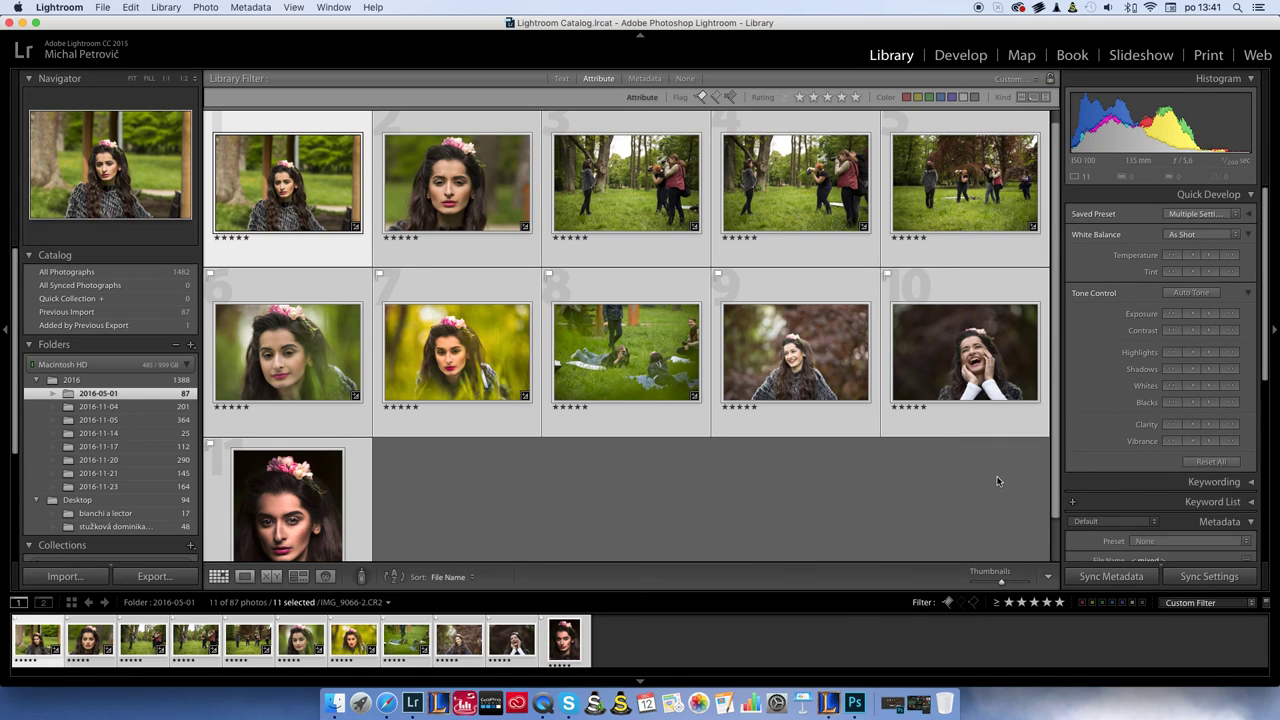